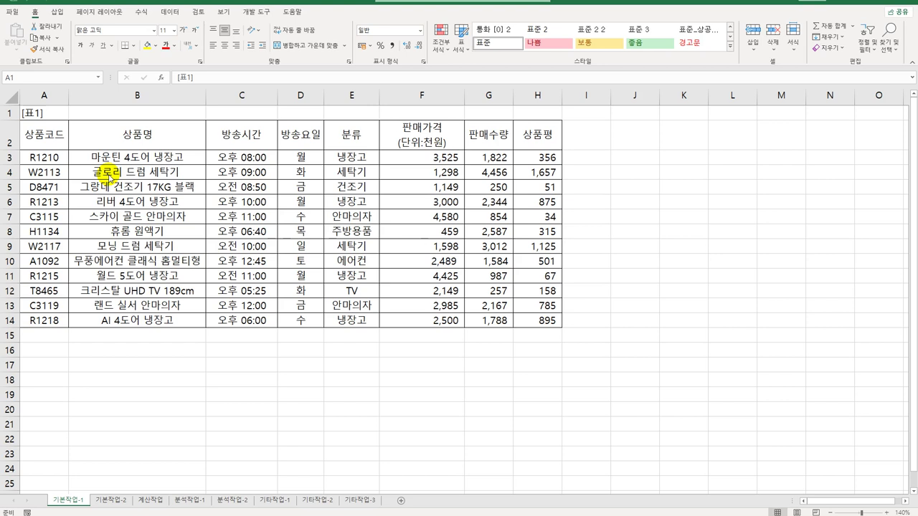
- Enter the criteria heading 조건 in cell A18 below the table
left_click(58, 366)
left_click_drag(53, 378, 47, 383)
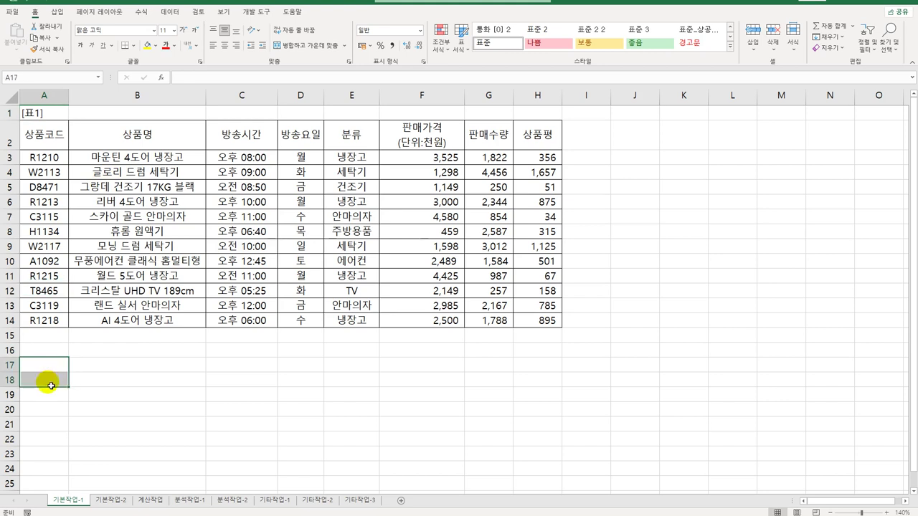
left_click(40, 414)
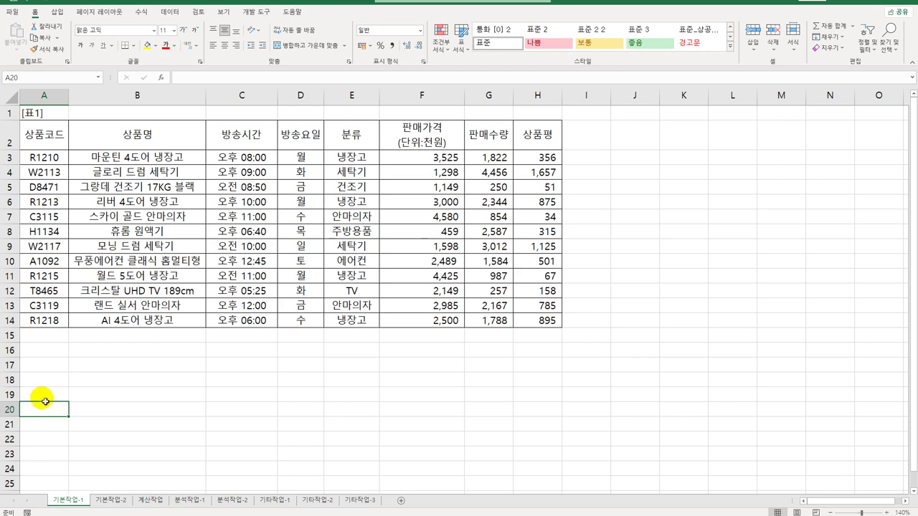
left_click(48, 385)
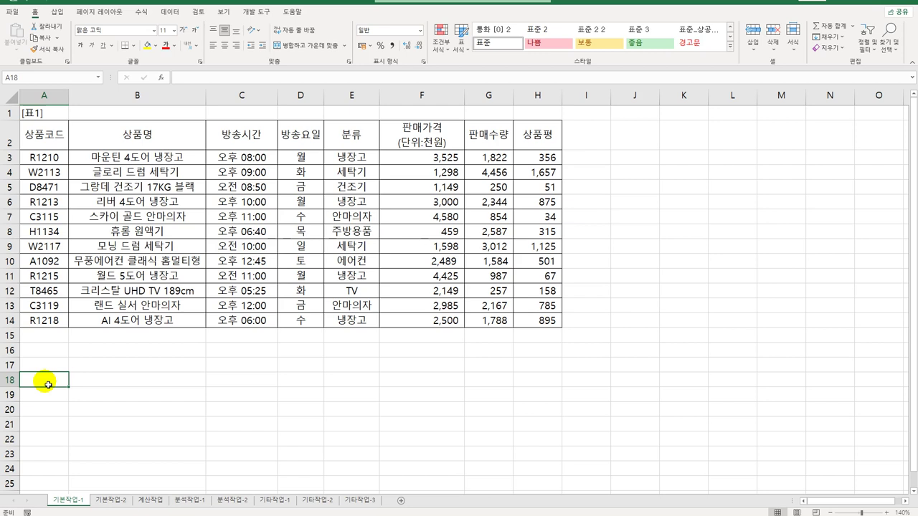
type("조건")
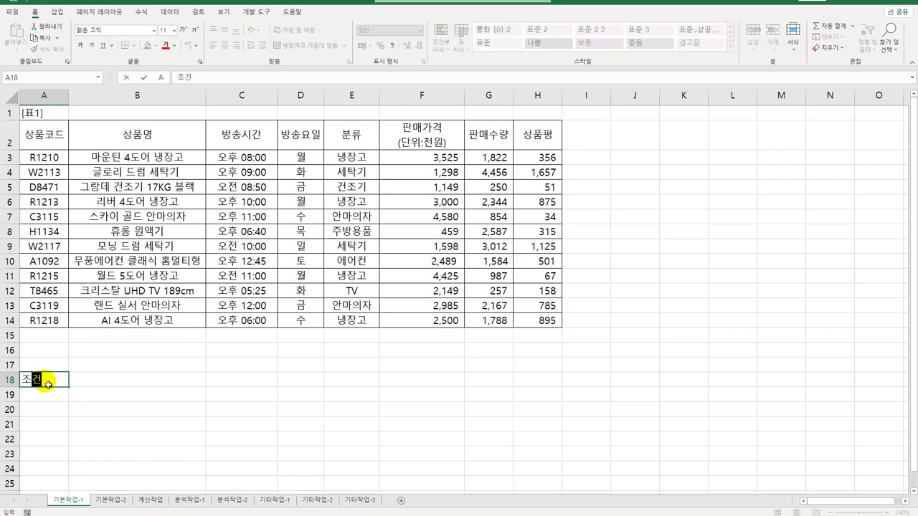
key("Return")
- Start an AND formula in A19 with HOUR(C3)>=15 as its first condition
type("=")
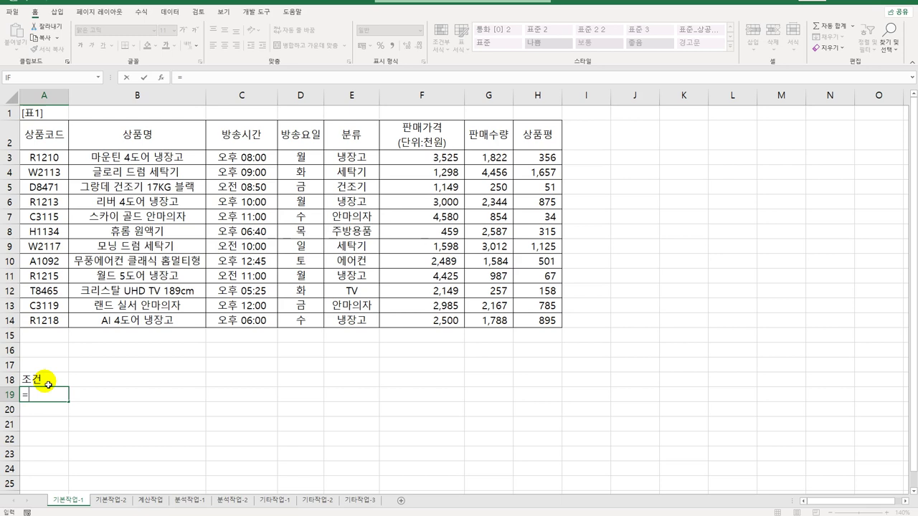
type("a")
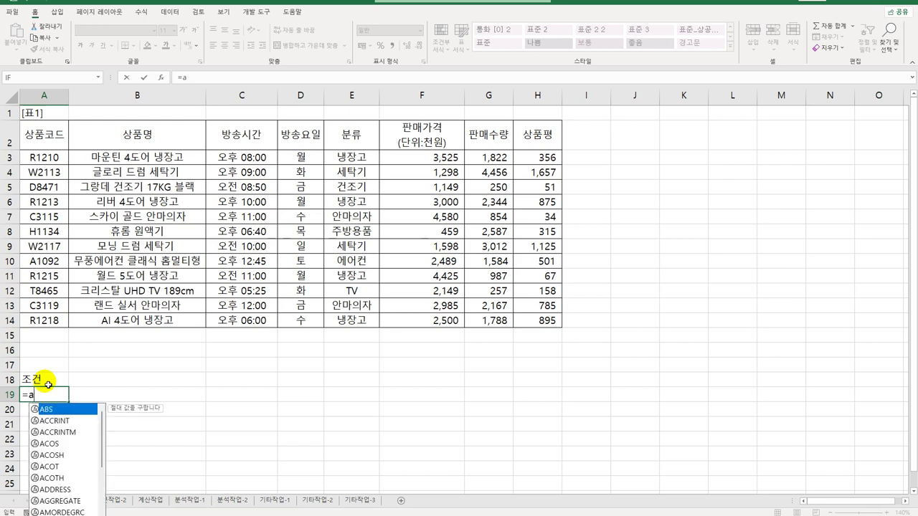
type("nd(")
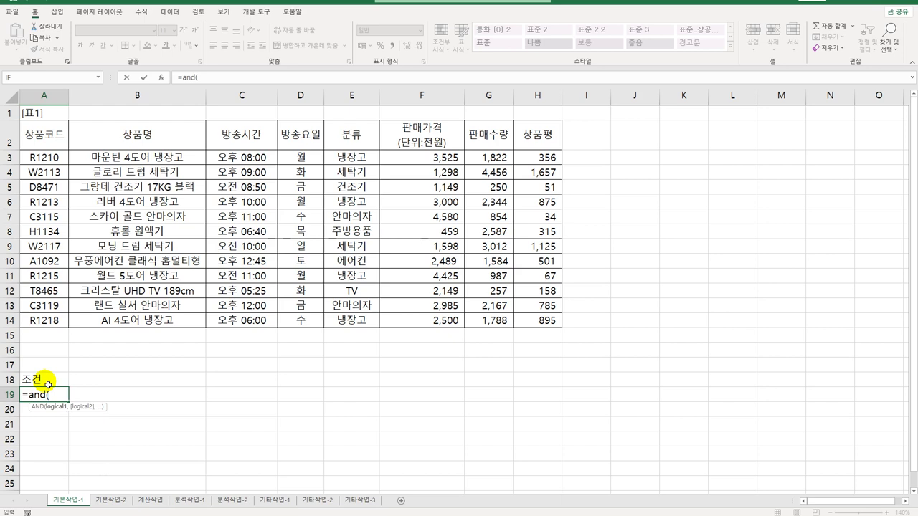
left_click(244, 159)
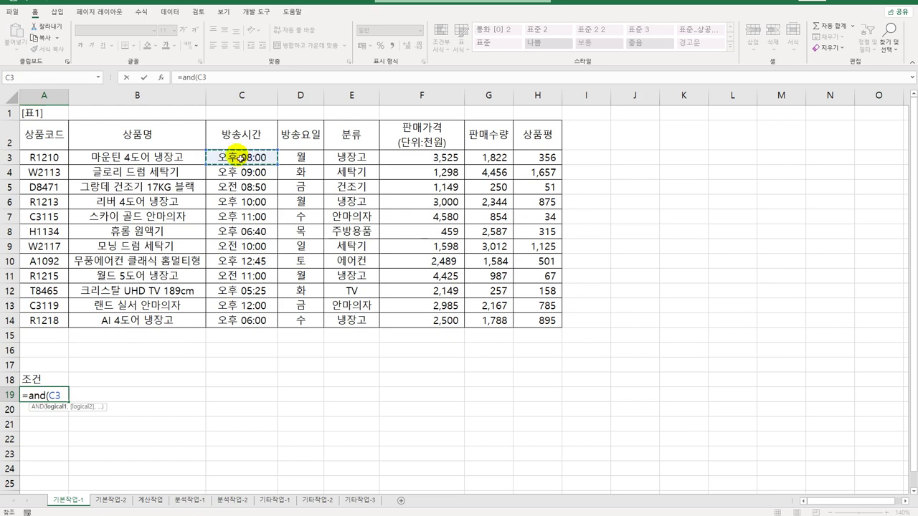
key("BackSpace")
key("BackSpace")
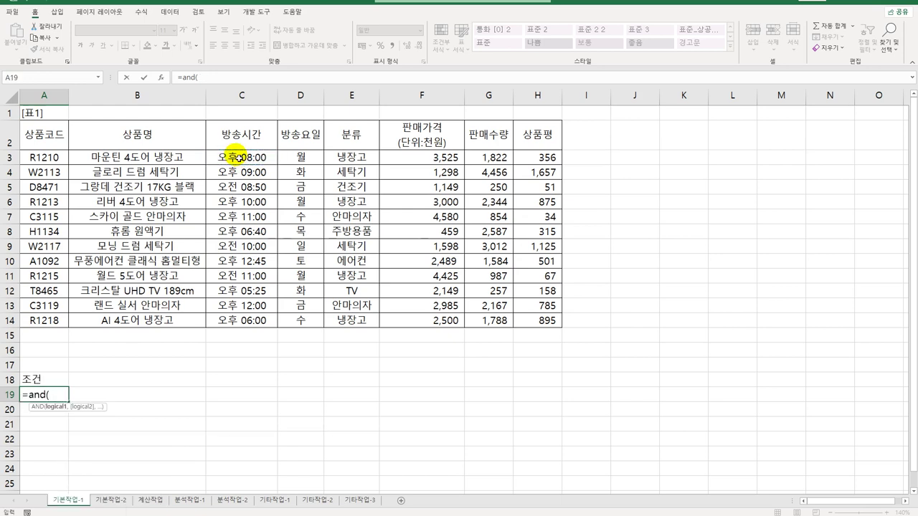
type("hour")
key("Tab")
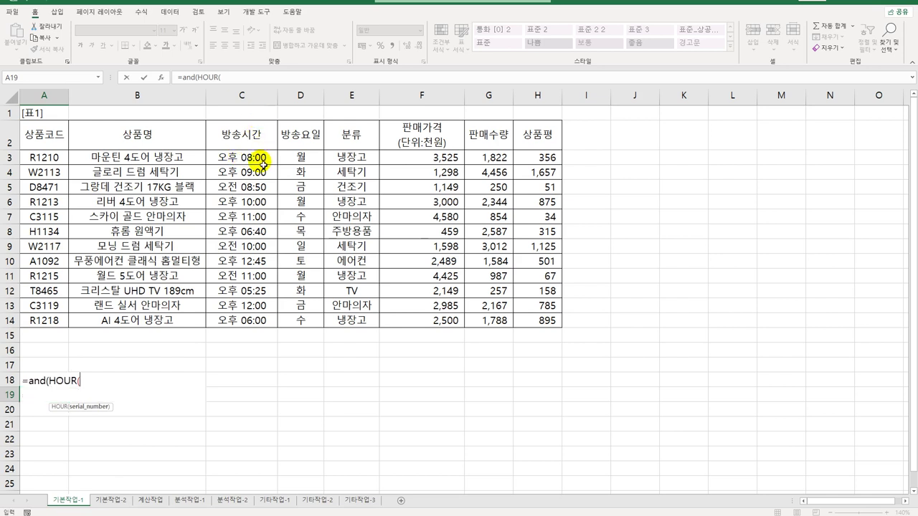
left_click(263, 165)
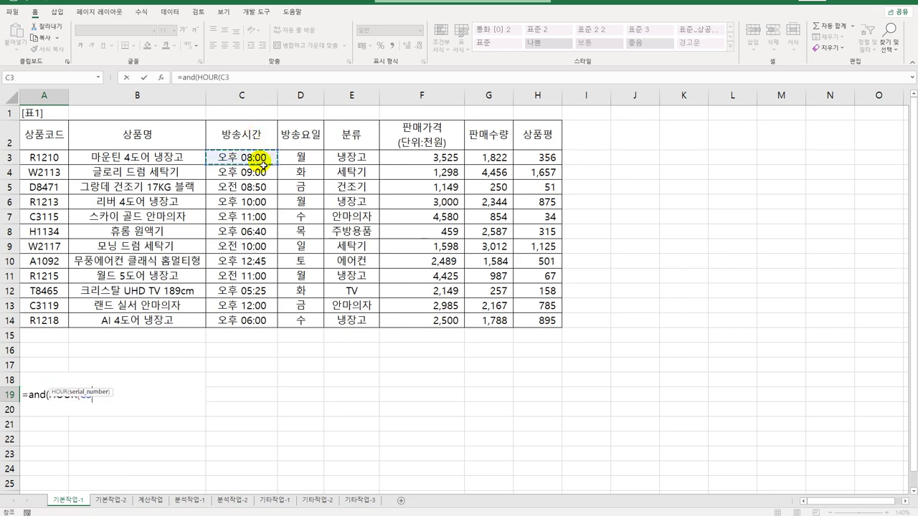
type(")>=")
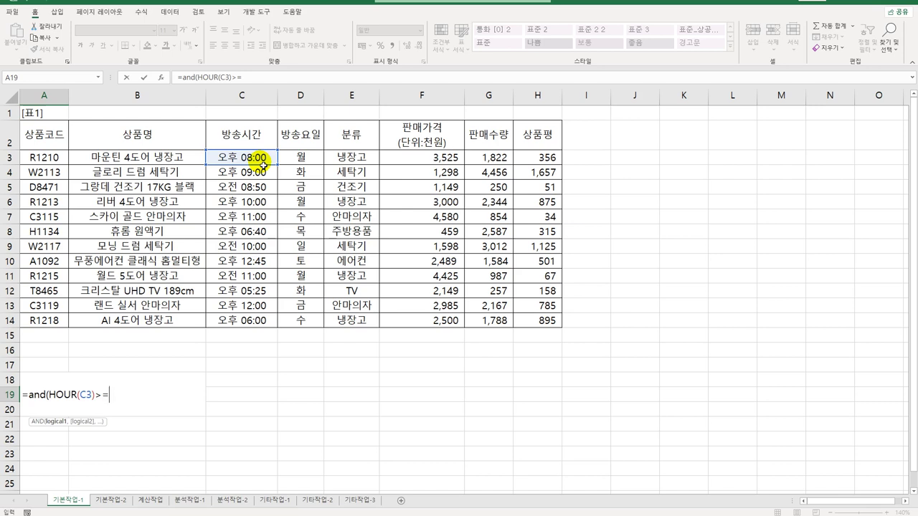
type("15,")
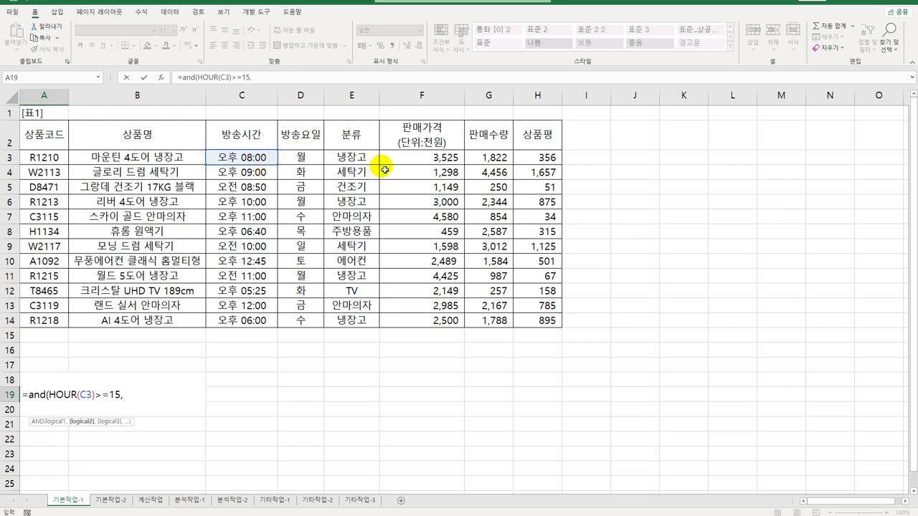
- Complete the AND formula in A19 with the second condition H3>=AVERAGE($H$3:$H$14)
left_click(530, 160)
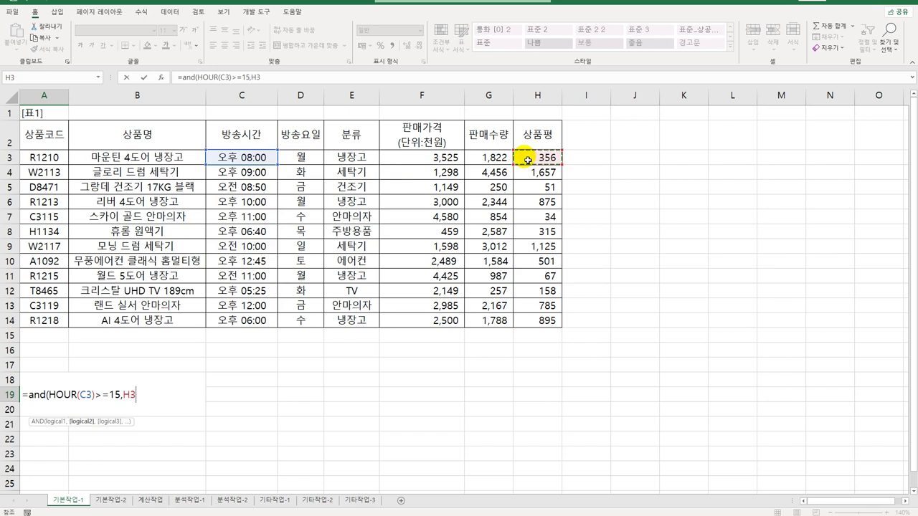
type(">=")
type("ave")
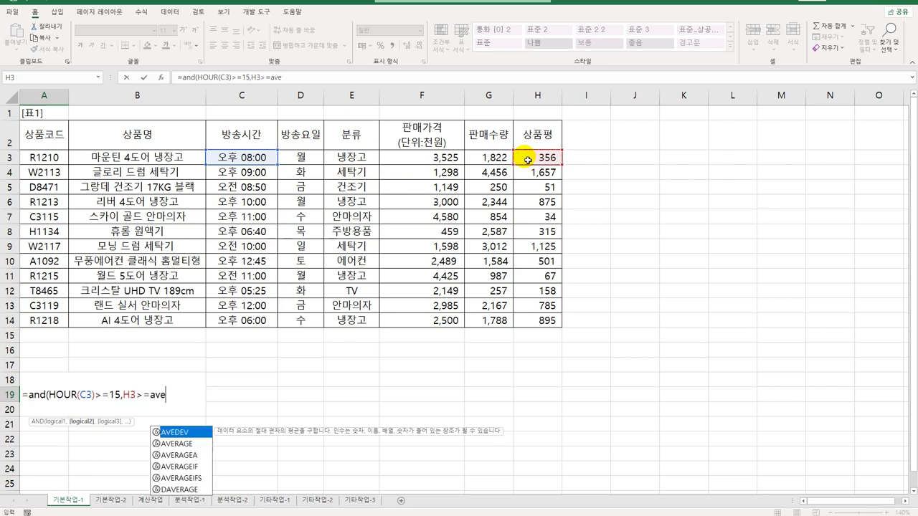
key("Down")
key("Tab")
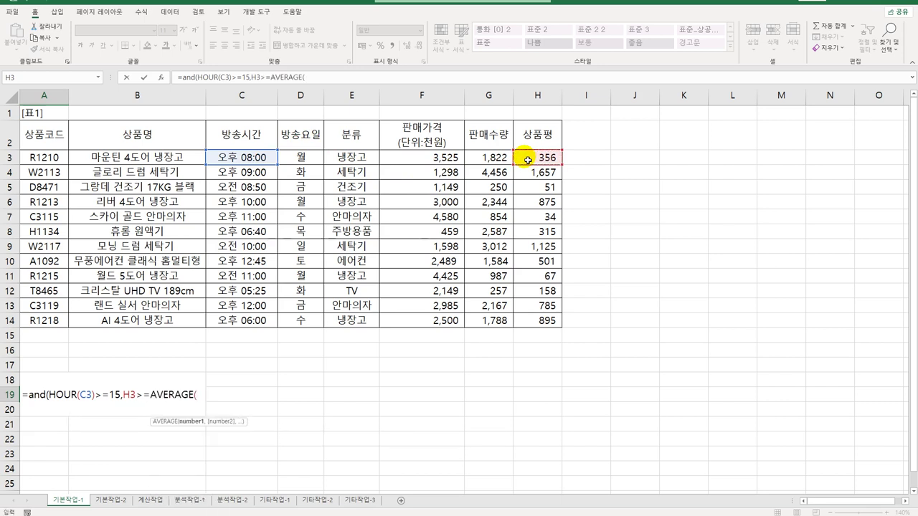
left_click_drag(528, 160, 538, 316)
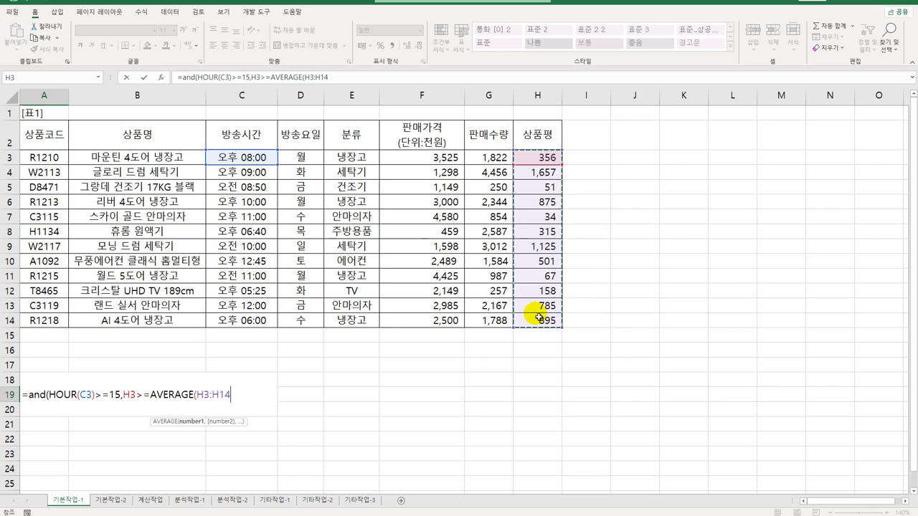
key("F4")
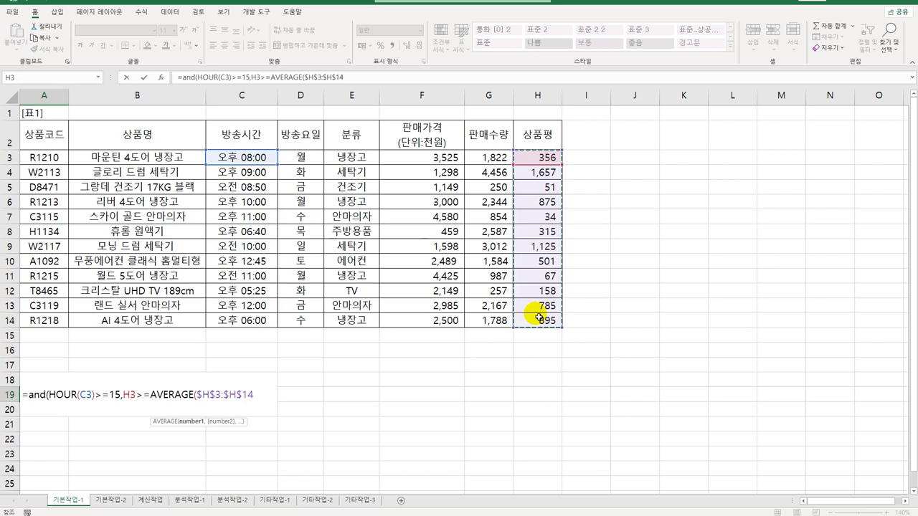
type(")")
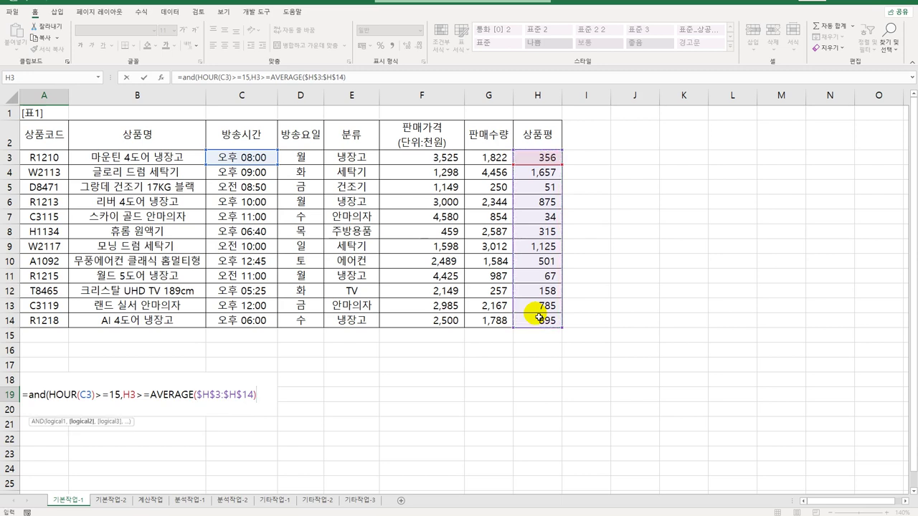
type(")")
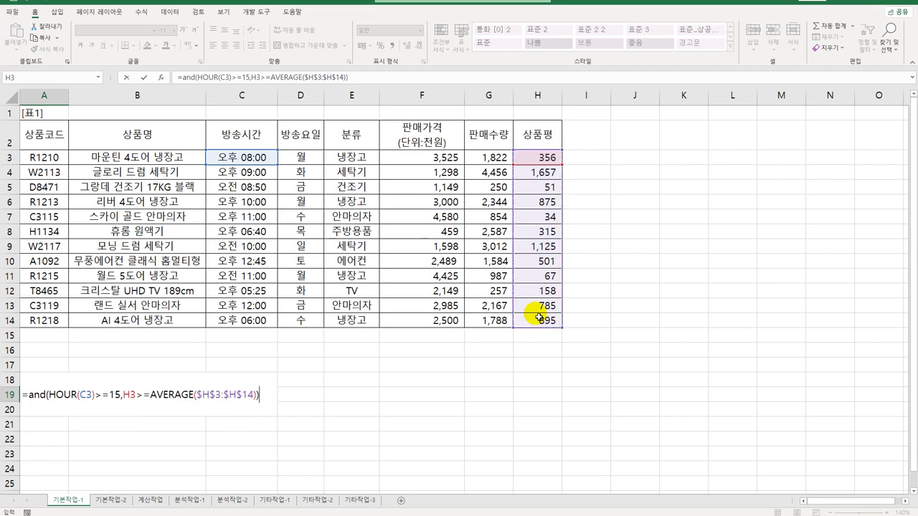
key("Return")
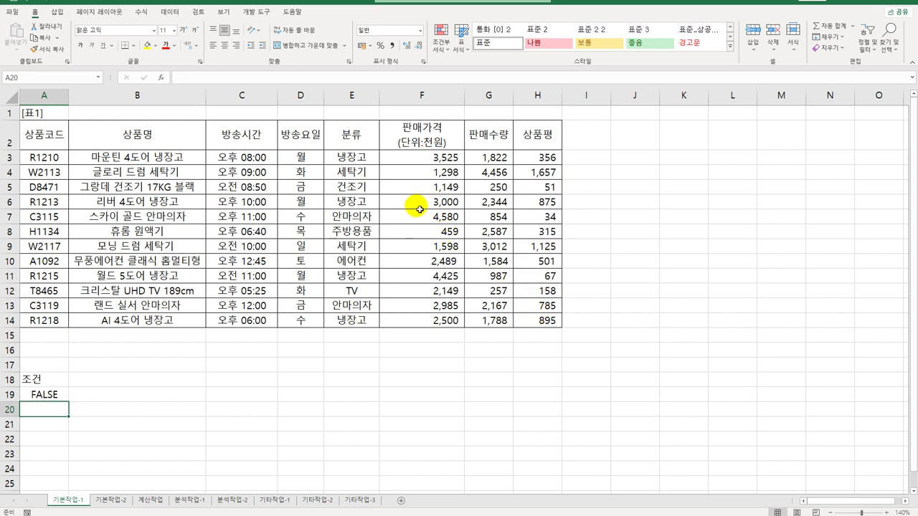
- Copy the headers 상품명, 방송시간, 판매가격(단위:천원) and 상품평 from row 2 to the cells starting at A20
left_click(173, 140)
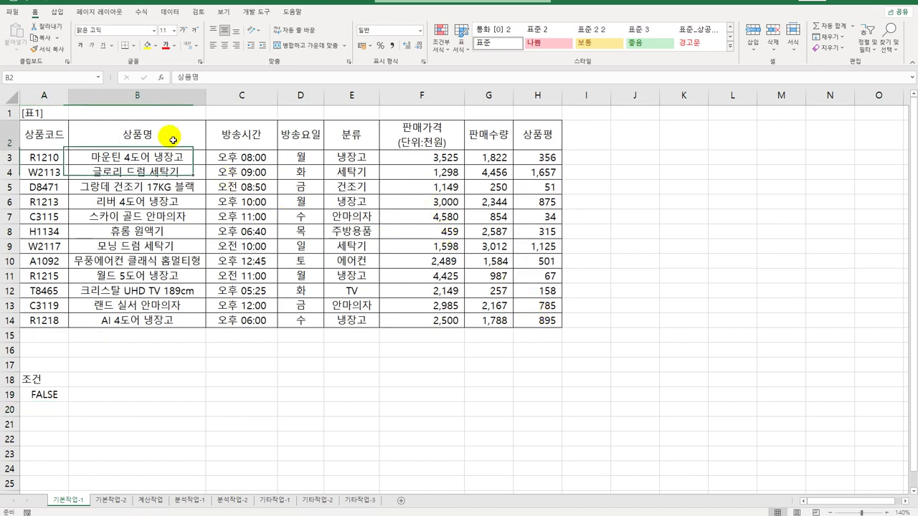
left_click(264, 140, "ctrl")
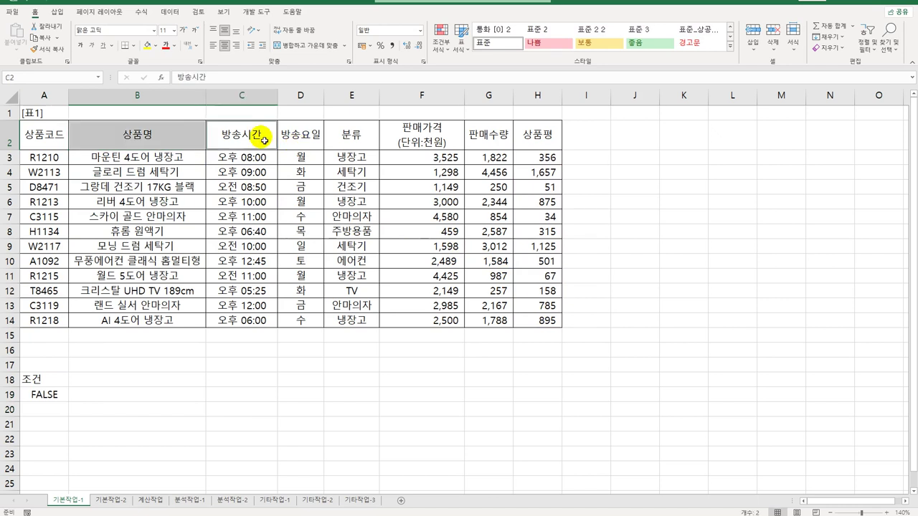
left_click(433, 139, "ctrl")
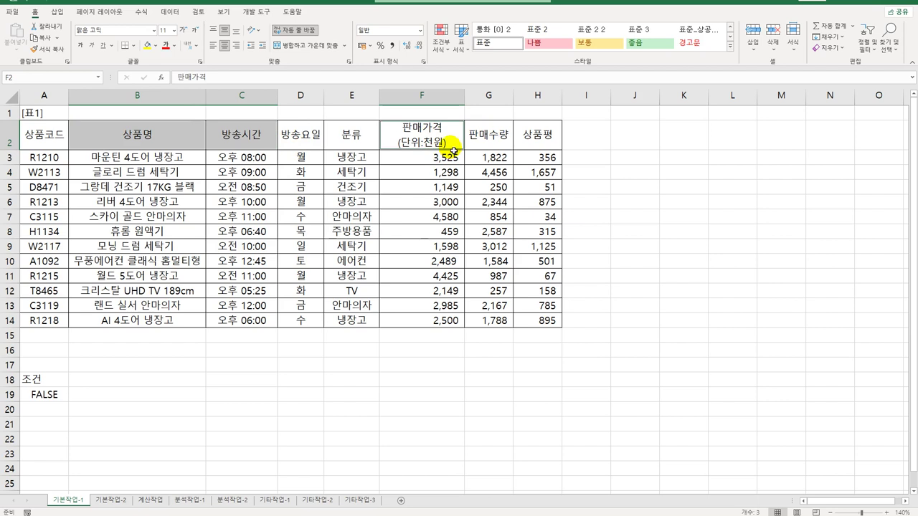
left_click(532, 146, "ctrl")
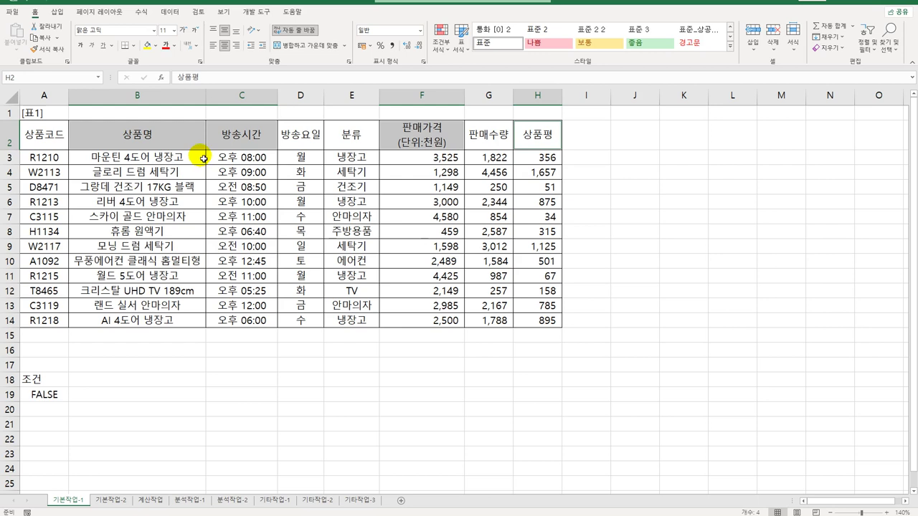
key("ctrl+c")
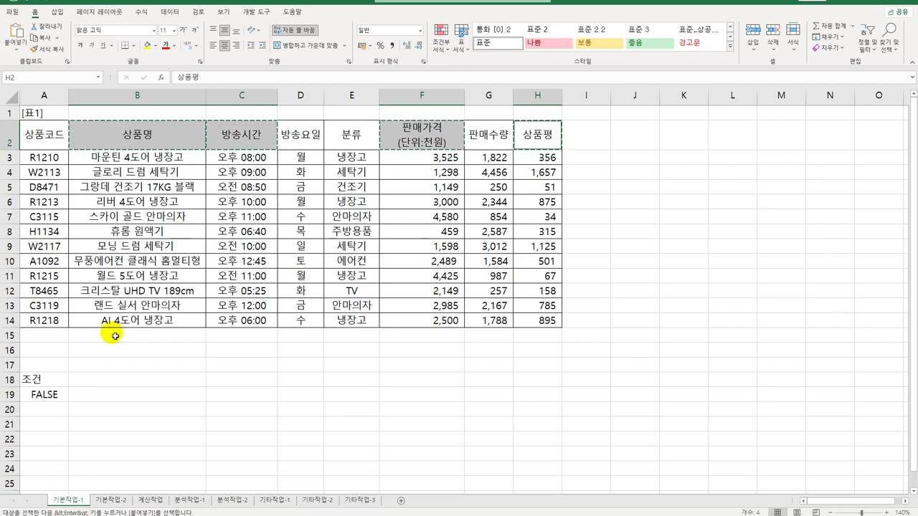
left_click(46, 415)
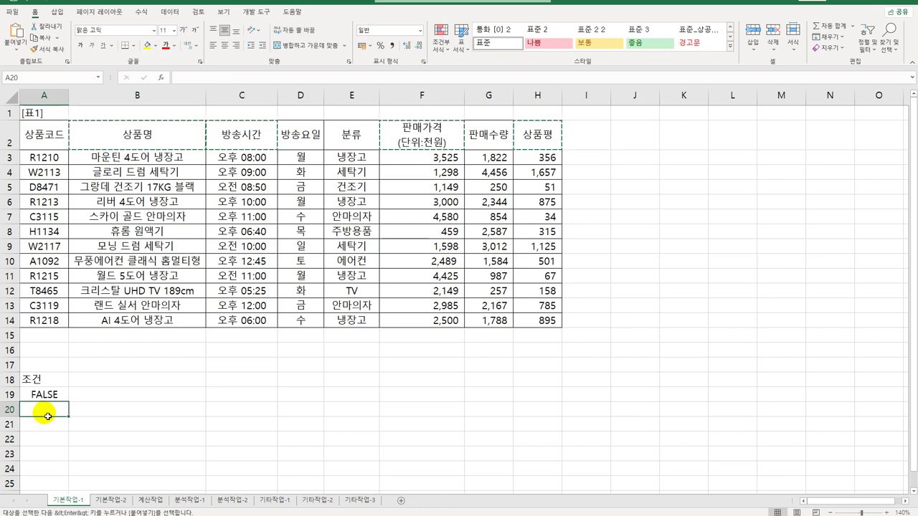
key("ctrl+v")
- Move the criteria block A18:A19 up one row to A17:A18
left_click_drag(36, 379, 43, 394)
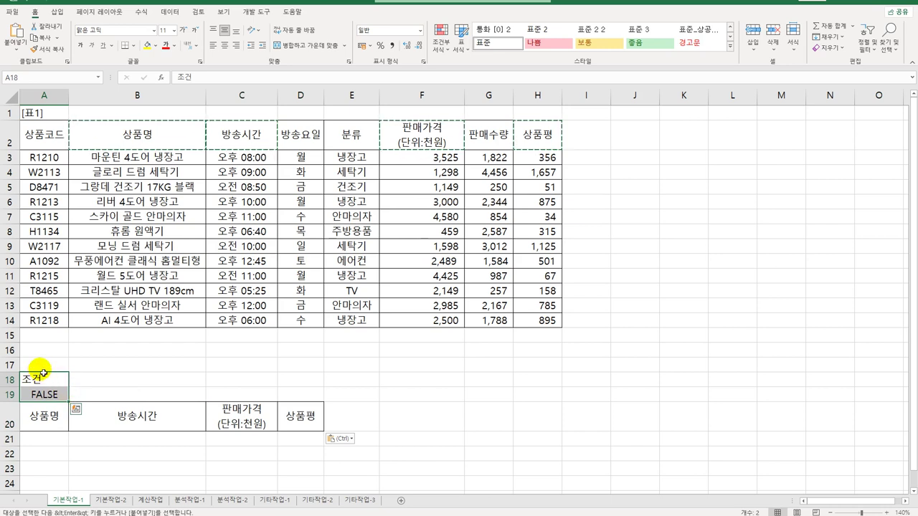
left_click_drag(41, 378, 42, 365)
left_click(42, 380)
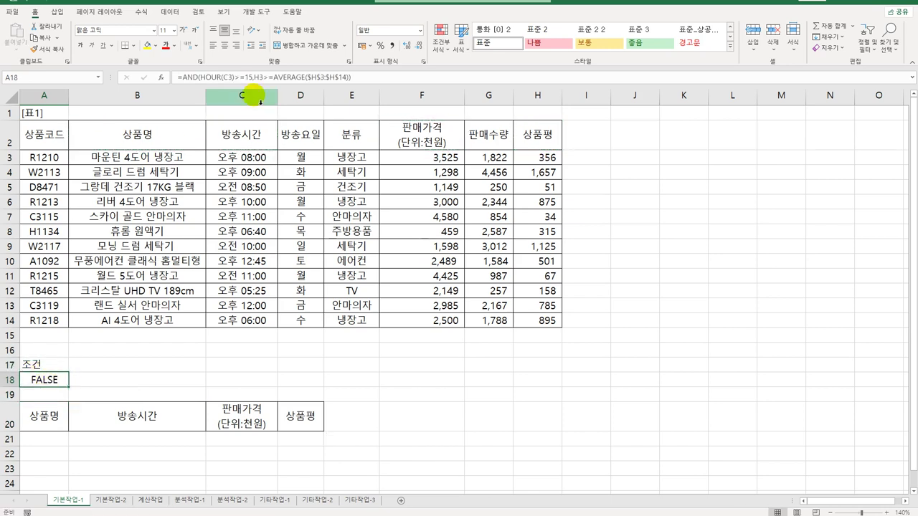
left_click(252, 77)
key("Escape")
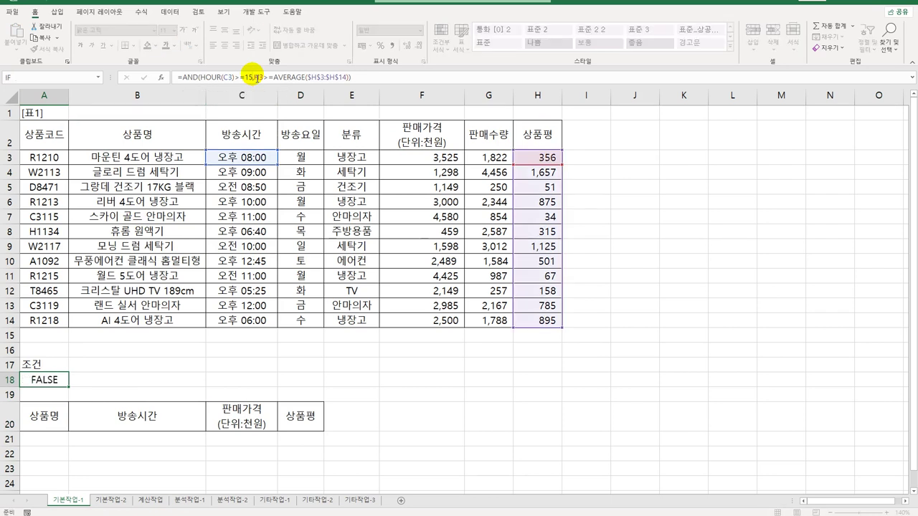
left_click(71, 365)
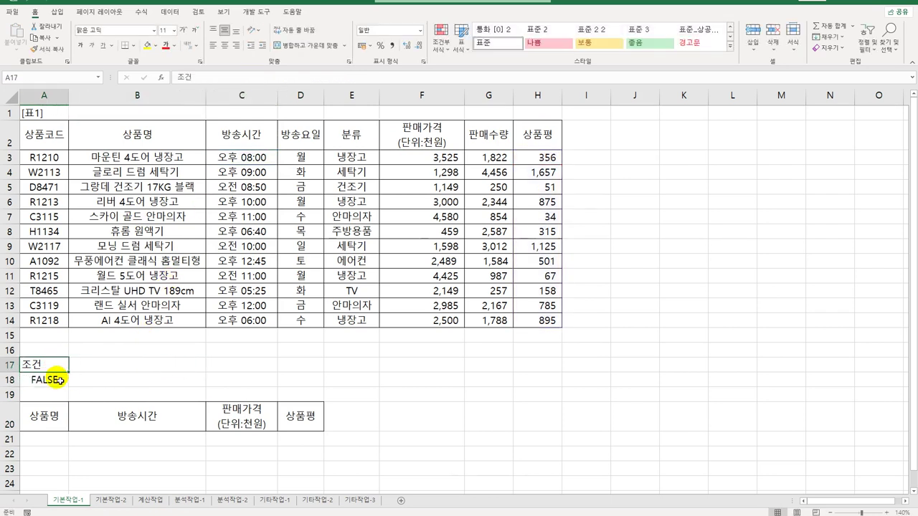
left_click(64, 380)
left_click_drag(49, 416, 293, 416)
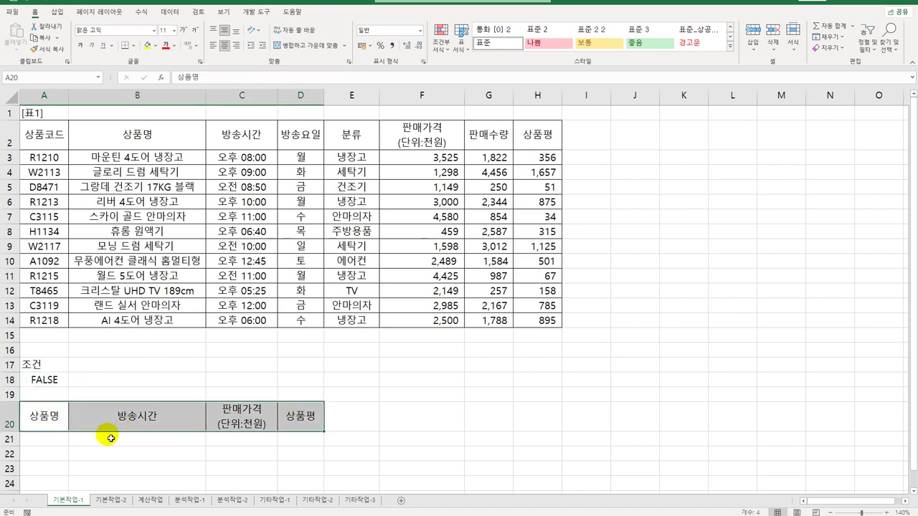
- Set up an advanced filter on the list range A2:H14 with A17:A18 as the criteria range
left_click(185, 188)
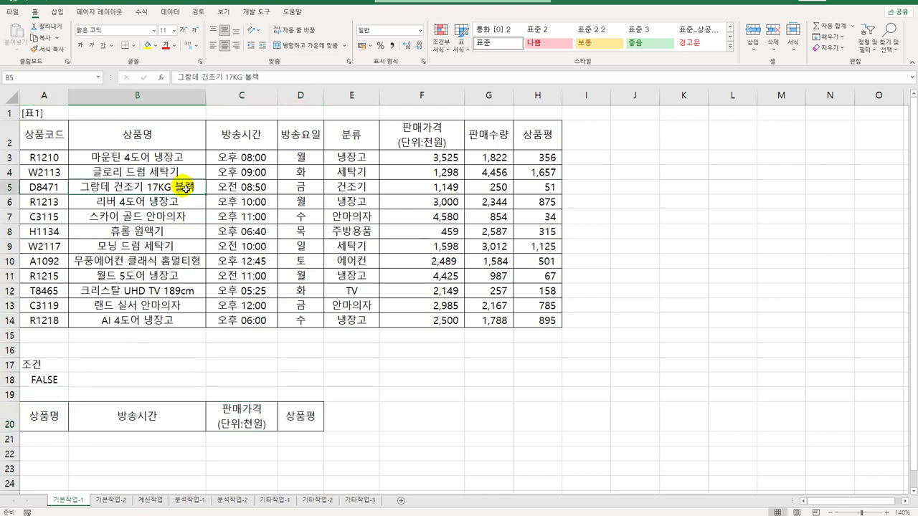
left_click(170, 12)
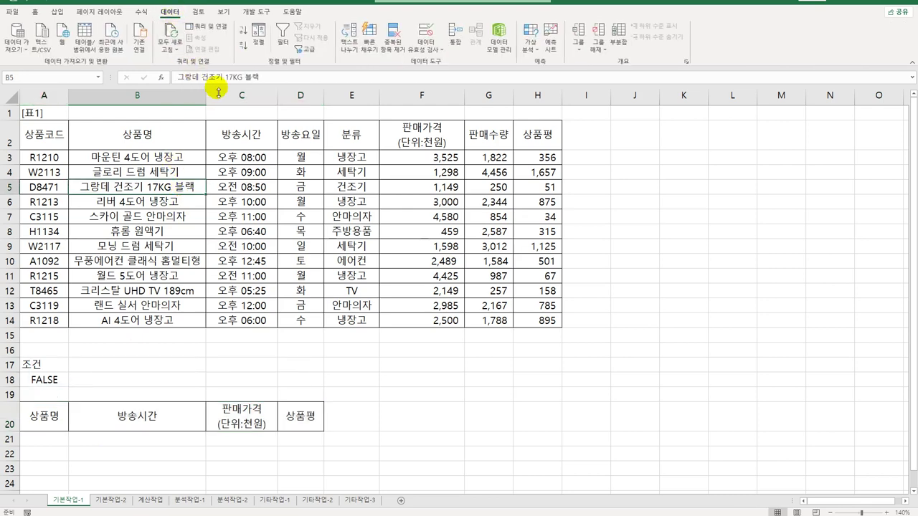
left_click(306, 54)
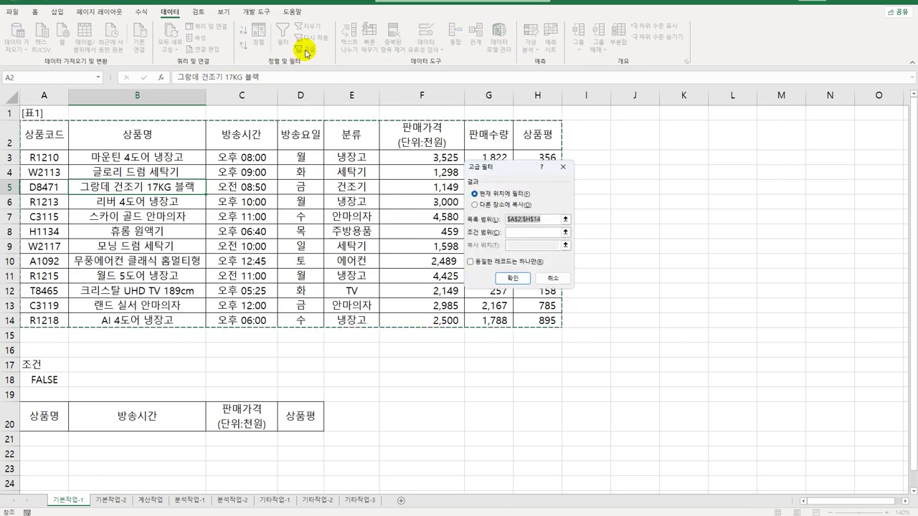
left_click_drag(516, 169, 636, 156)
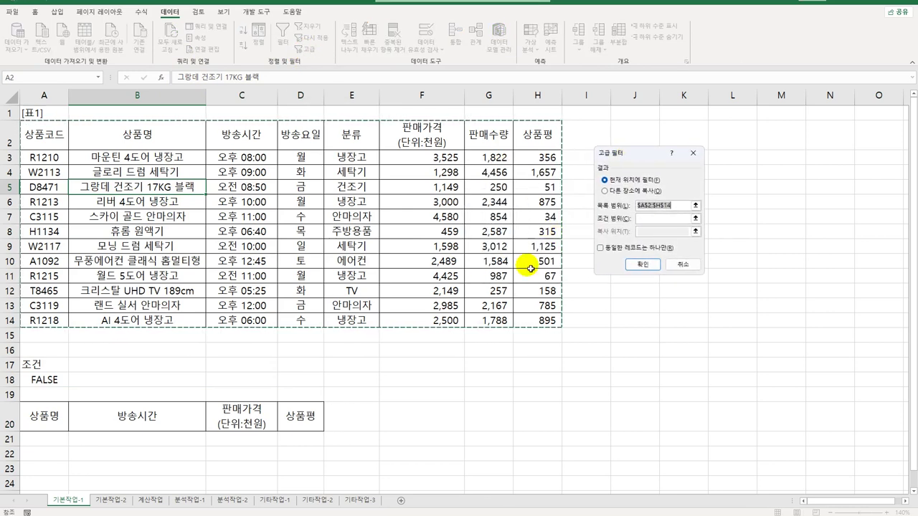
left_click(640, 218)
left_click_drag(43, 367, 42, 387)
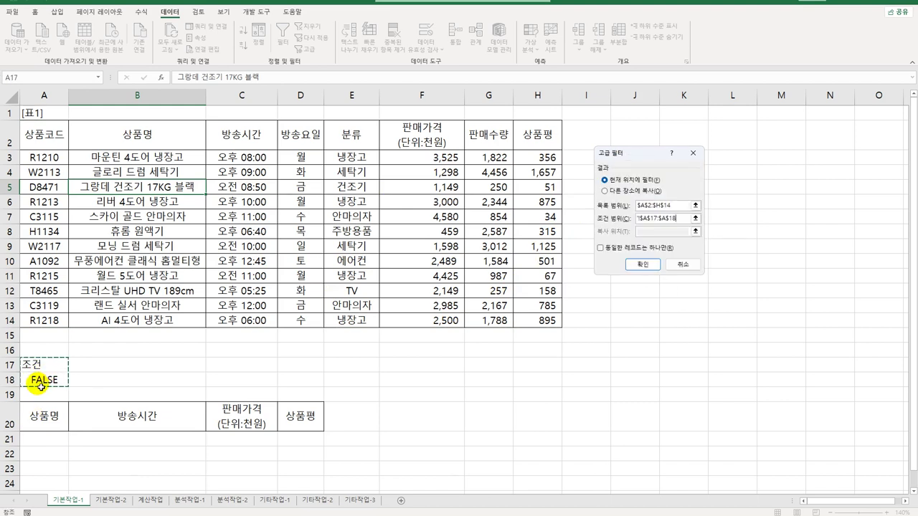
- Run the filter with results copied to another location at A20:D20, and fit column A's width to its contents
left_click(605, 191)
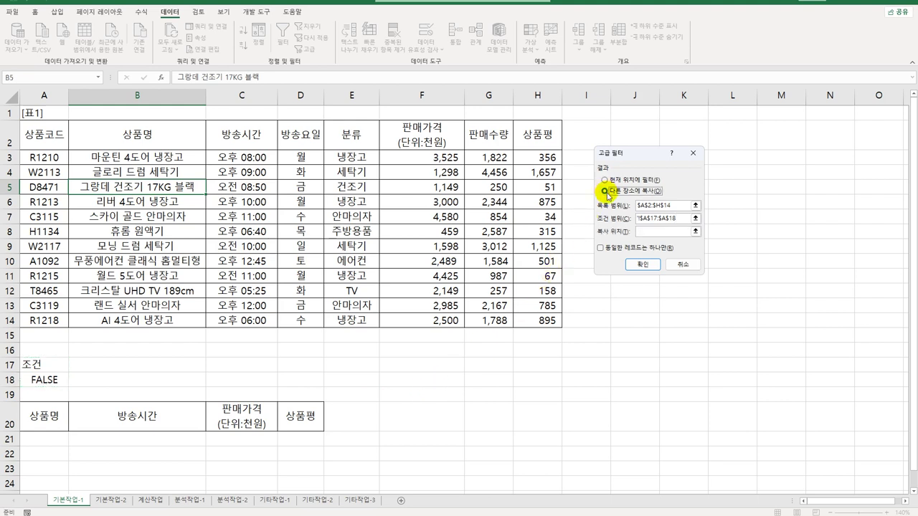
left_click(638, 232)
left_click_drag(44, 420, 303, 429)
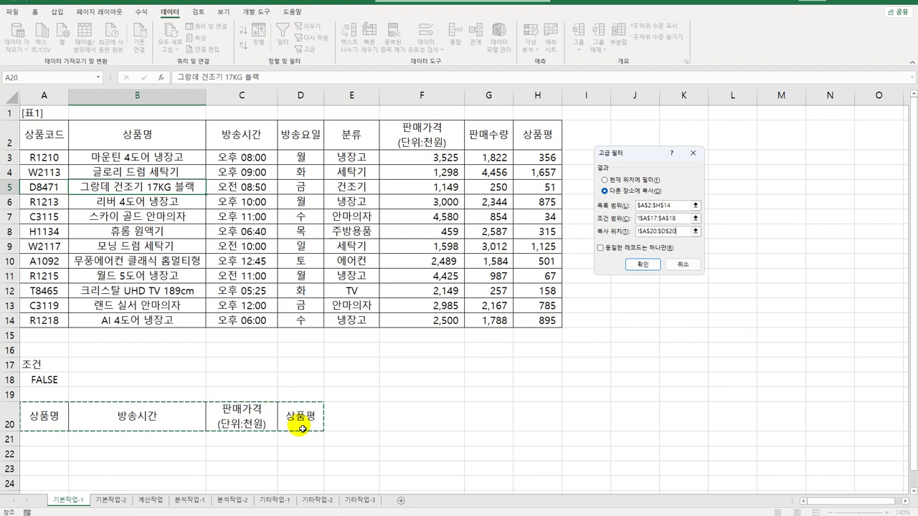
left_click(641, 265)
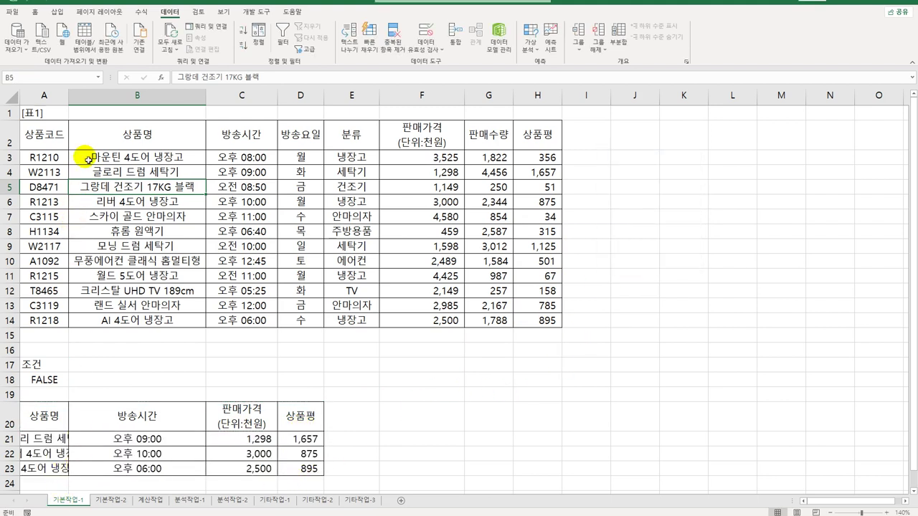
double_click(72, 104)
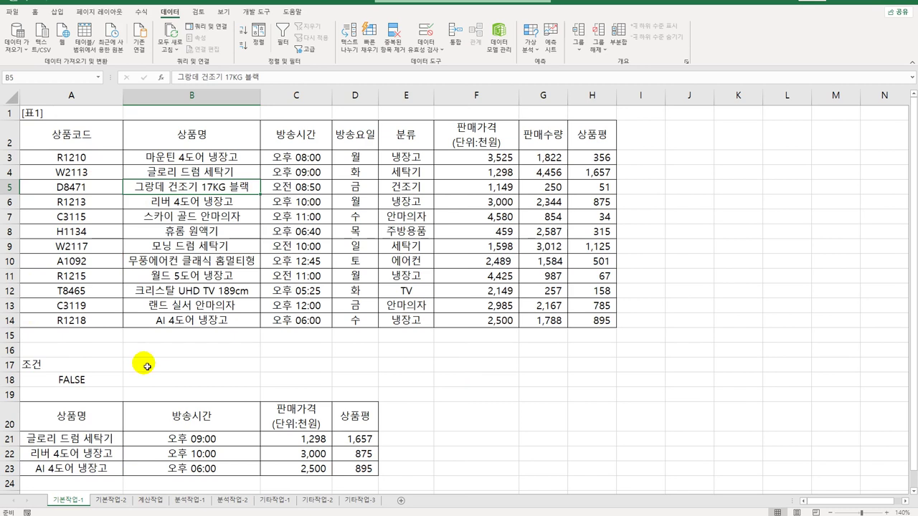
left_click(90, 438)
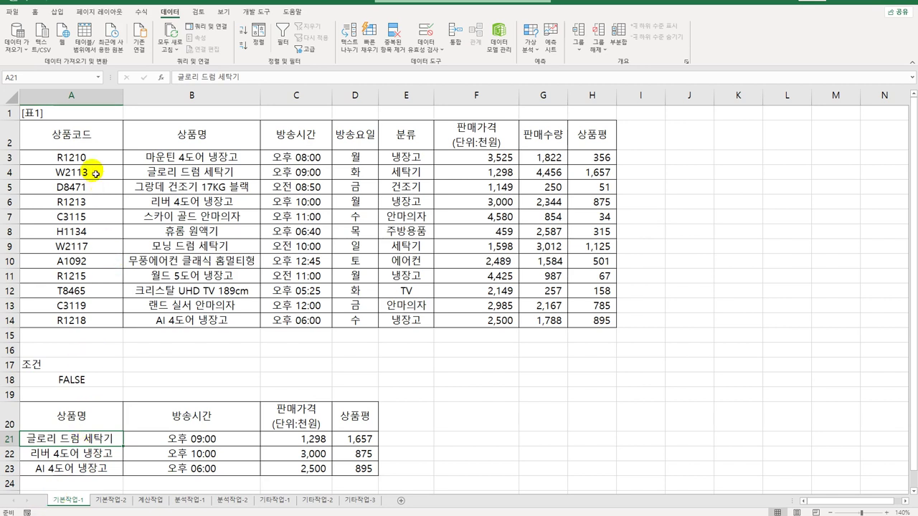
- Start a new conditional formatting rule for A3:H14 that uses a formula to determine which cells to format
left_click_drag(93, 135, 591, 134)
left_click_drag(100, 156, 571, 324)
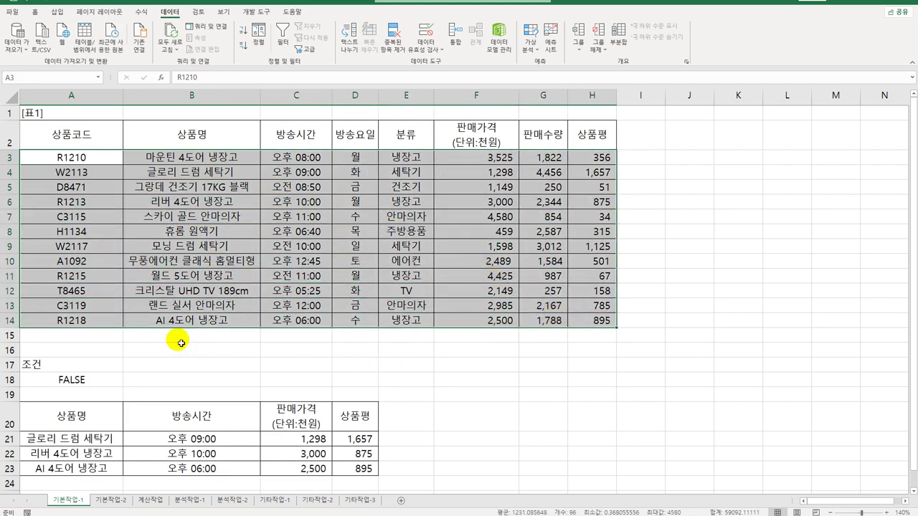
left_click(35, 12)
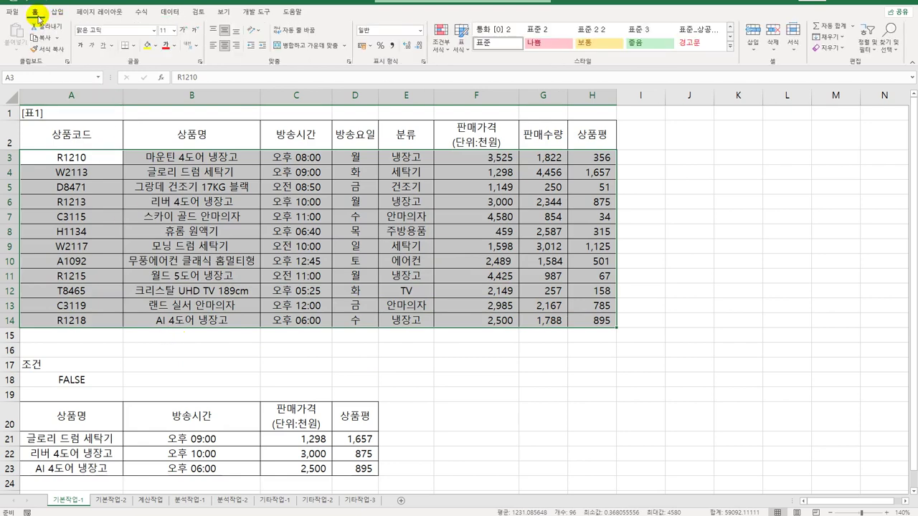
left_click(441, 42)
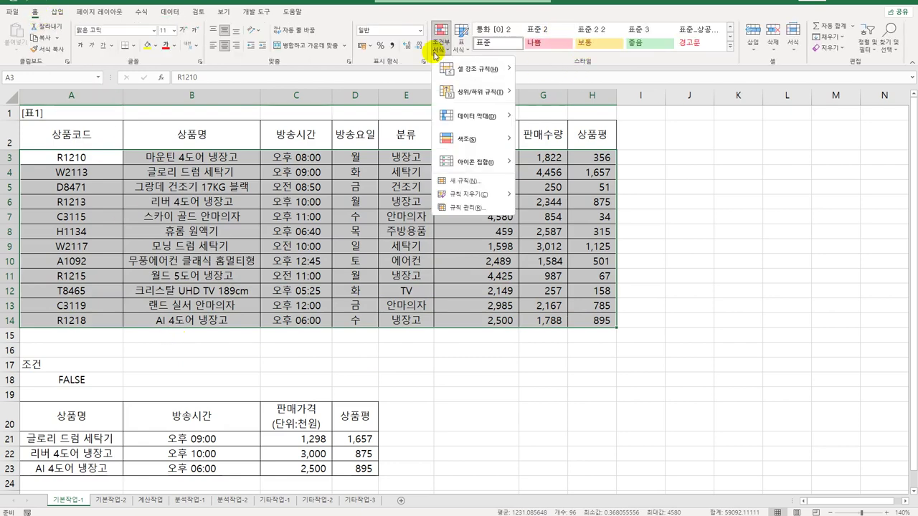
left_click(459, 181)
left_click(545, 207)
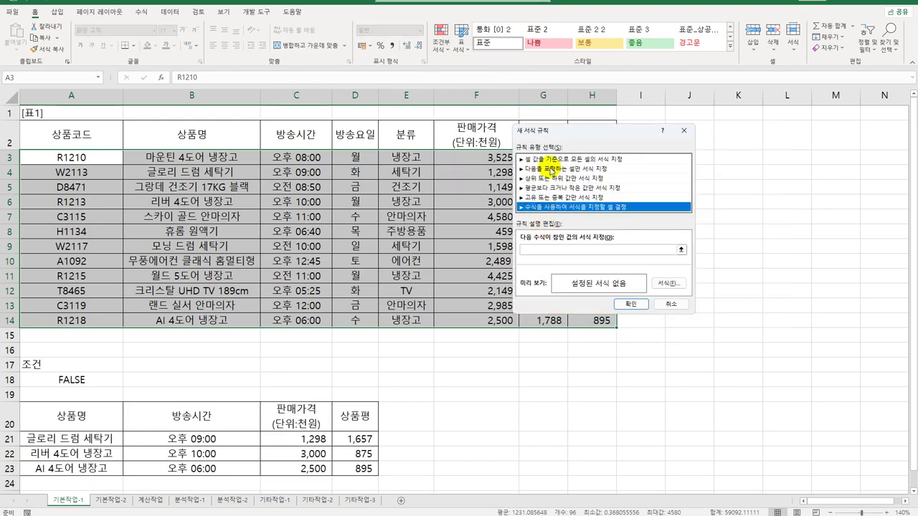
left_click_drag(561, 136, 684, 144)
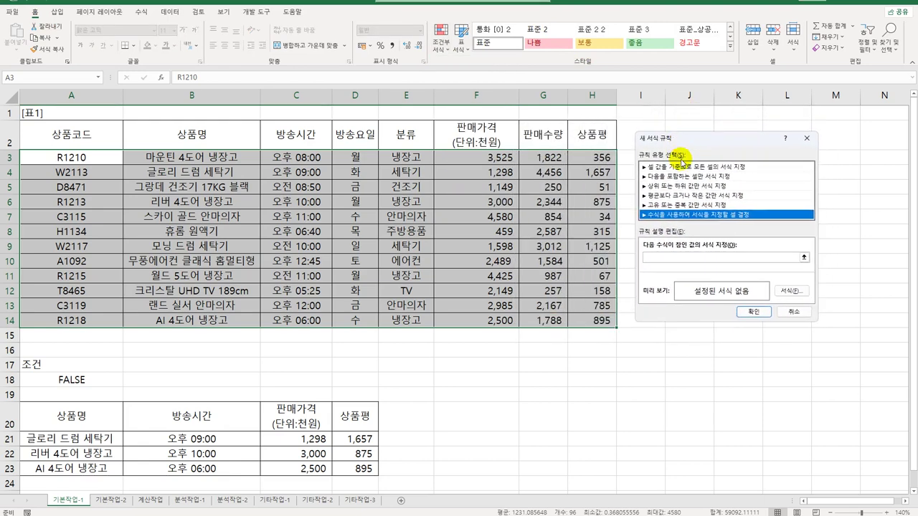
- Enter =isodd(mod(column(),2)) as the rule's formula to target the odd-numbered columns
left_click(669, 253)
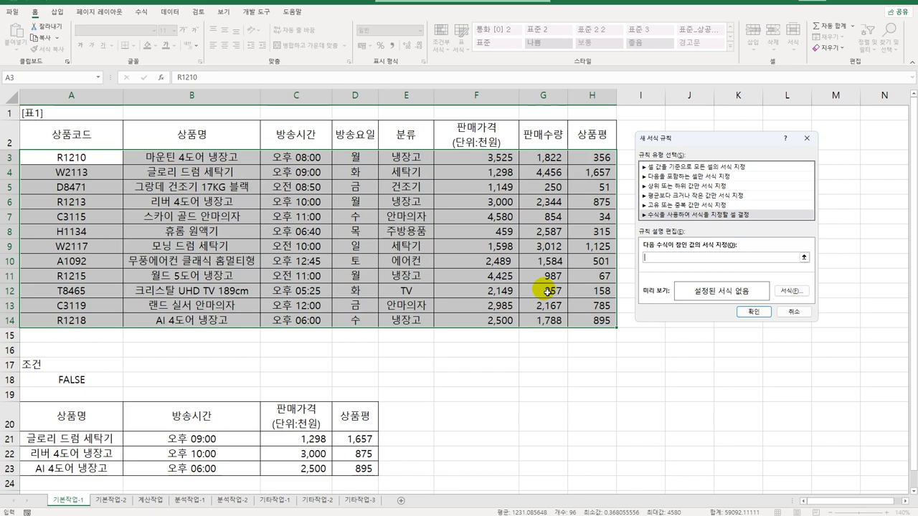
type("=")
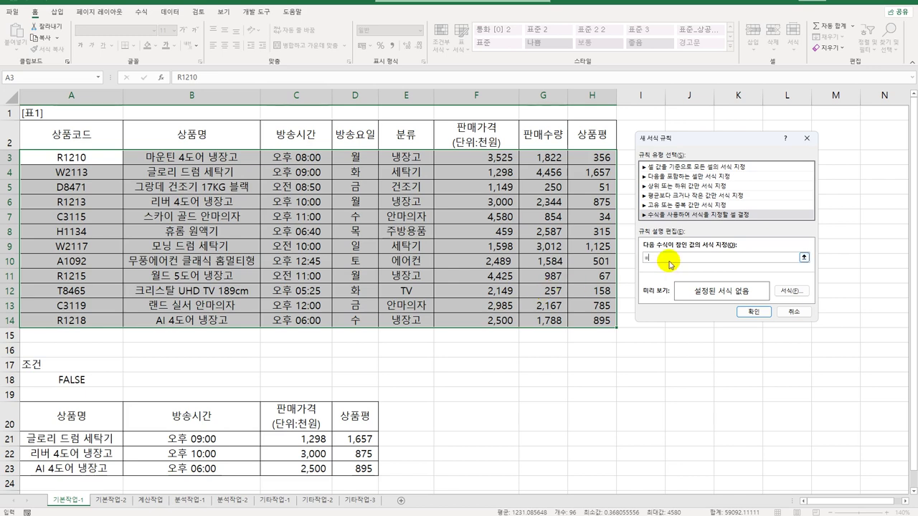
type("mod")
type("(co")
type("sodd")
type("(m")
type("od(co")
type("lumn(")
type("),2")
type(")")
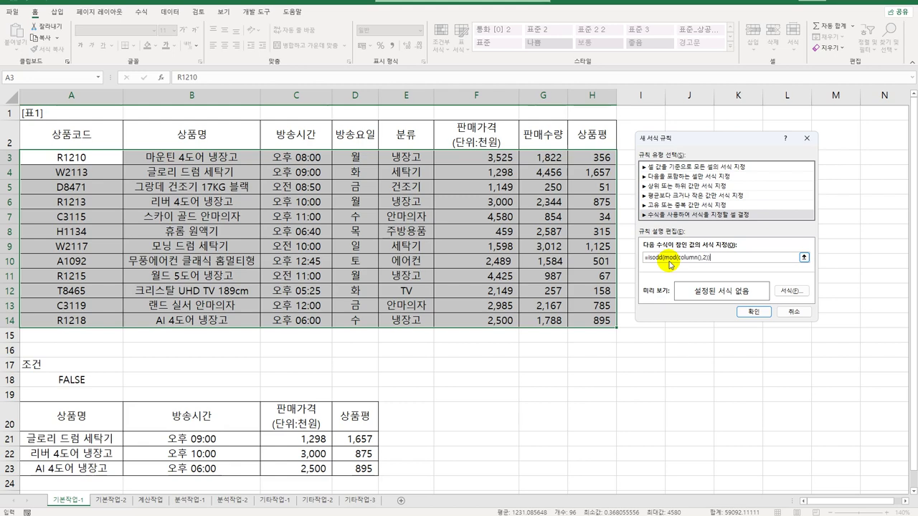
- Give the rule a yellow background fill and apply it to the selected table data
left_click(791, 291)
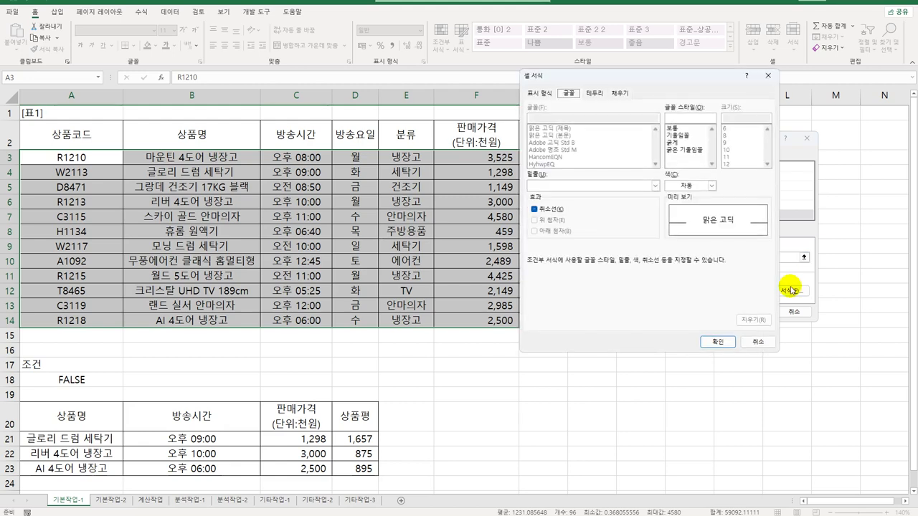
left_click_drag(633, 84, 410, 113)
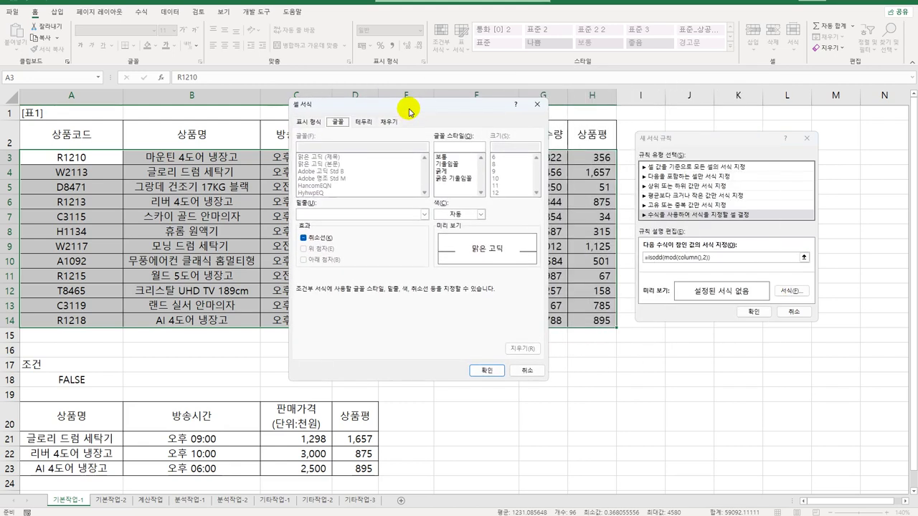
left_click(388, 122)
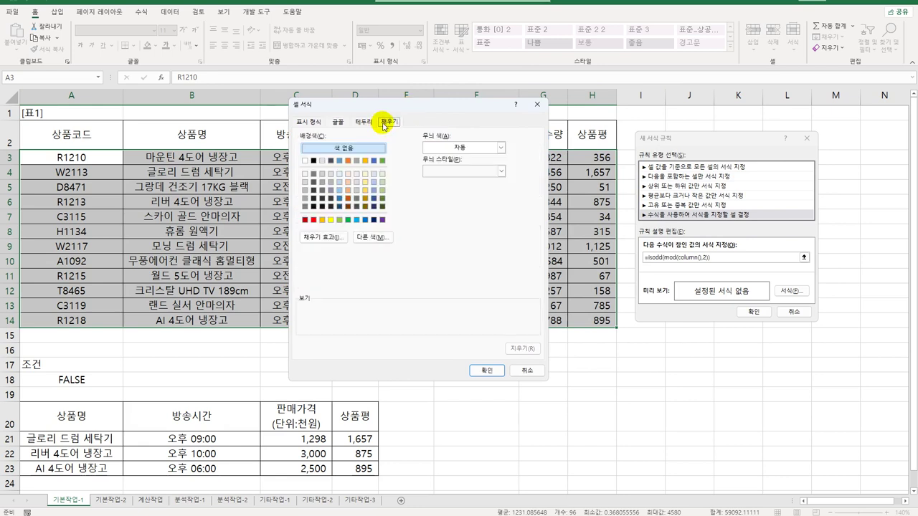
left_click(330, 221)
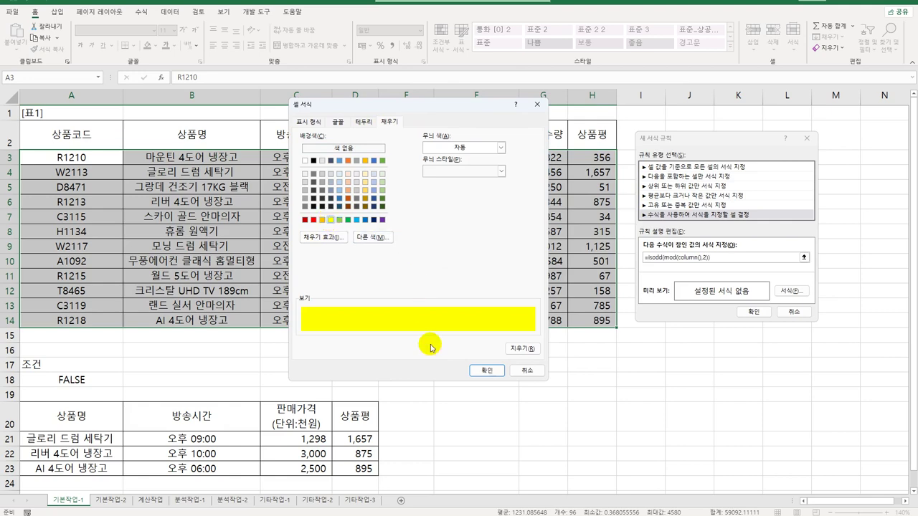
left_click(485, 371)
left_click(755, 312)
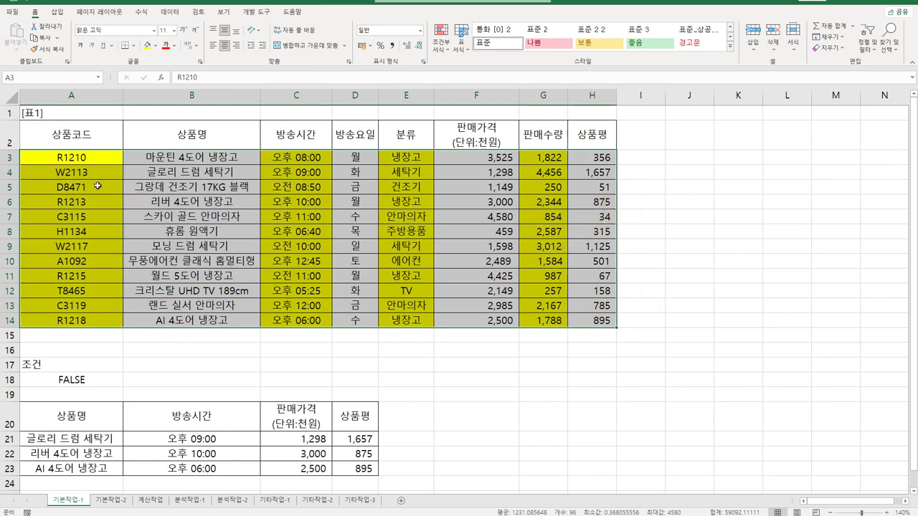
left_click(89, 159)
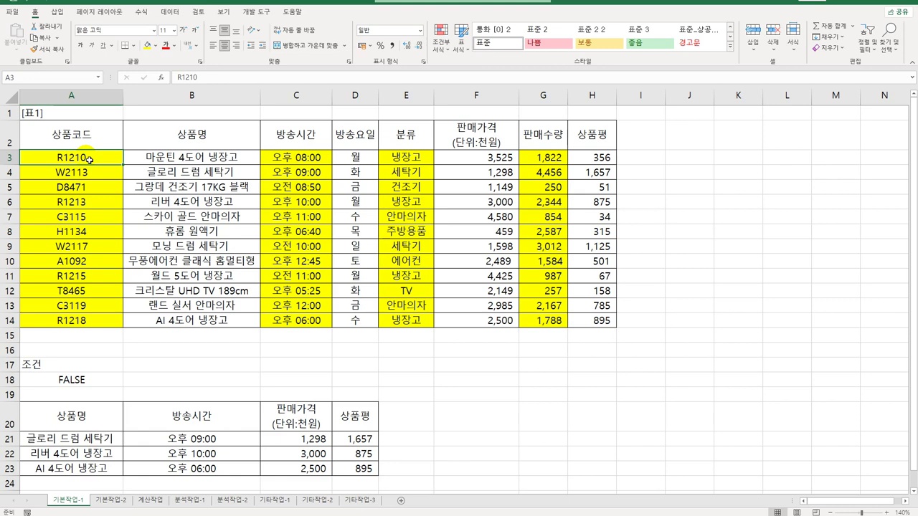
- On the 기본작업-2 sheet, set the 판매금액 cells H4:H15 to hide their formulas while keeping them locked
left_click(105, 501)
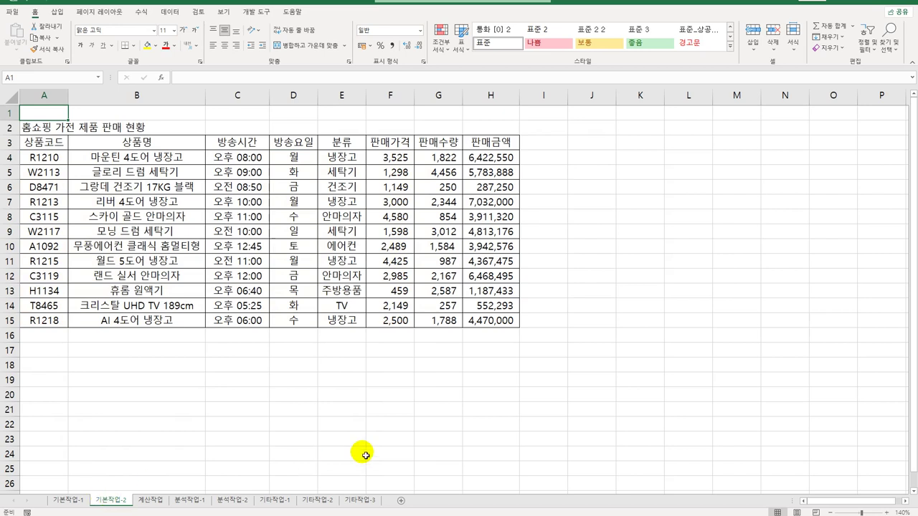
left_click_drag(490, 157, 485, 324)
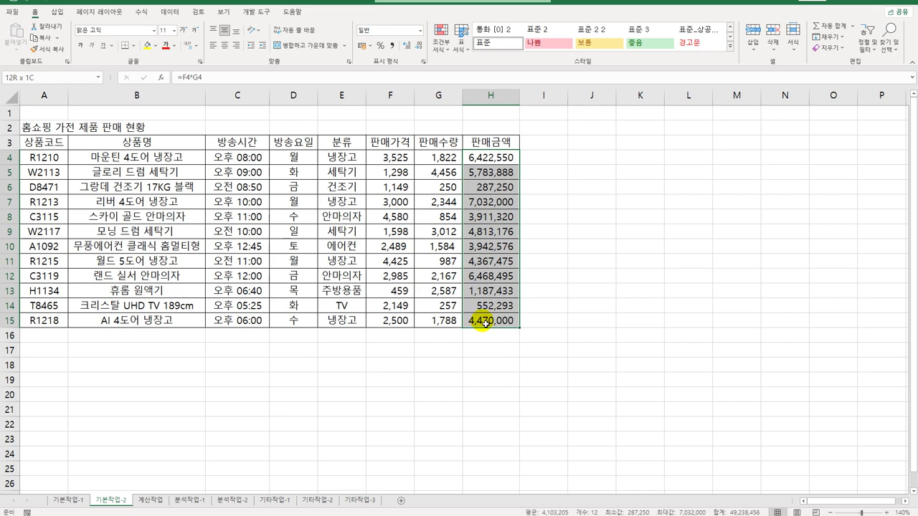
left_click_drag(485, 324, 485, 324)
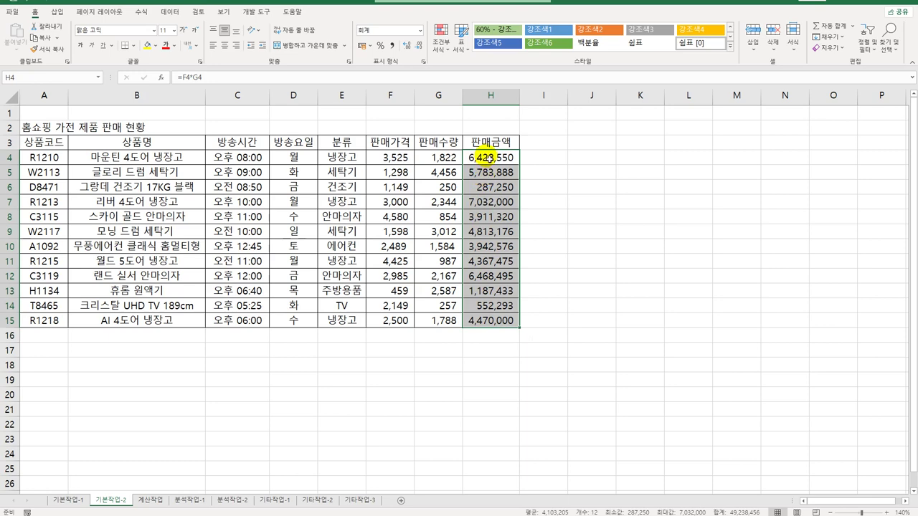
right_click(488, 159)
left_click(519, 358)
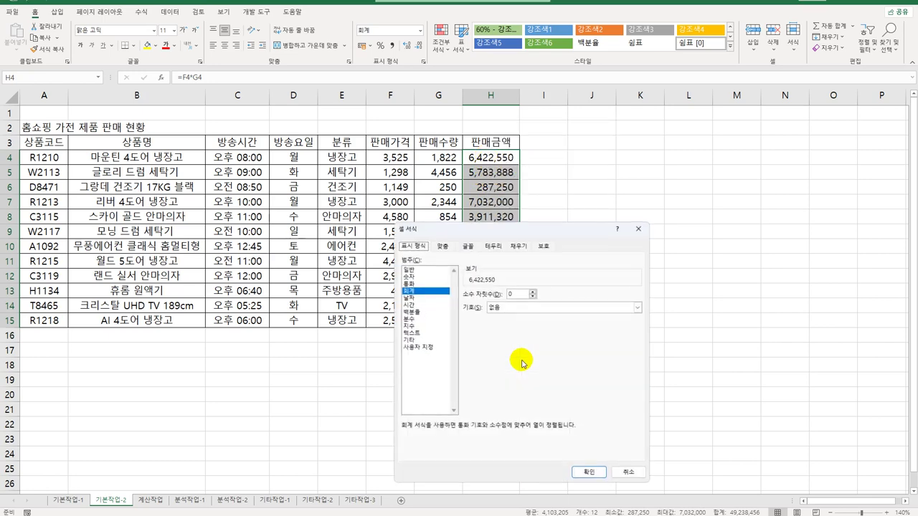
left_click_drag(519, 229, 679, 132)
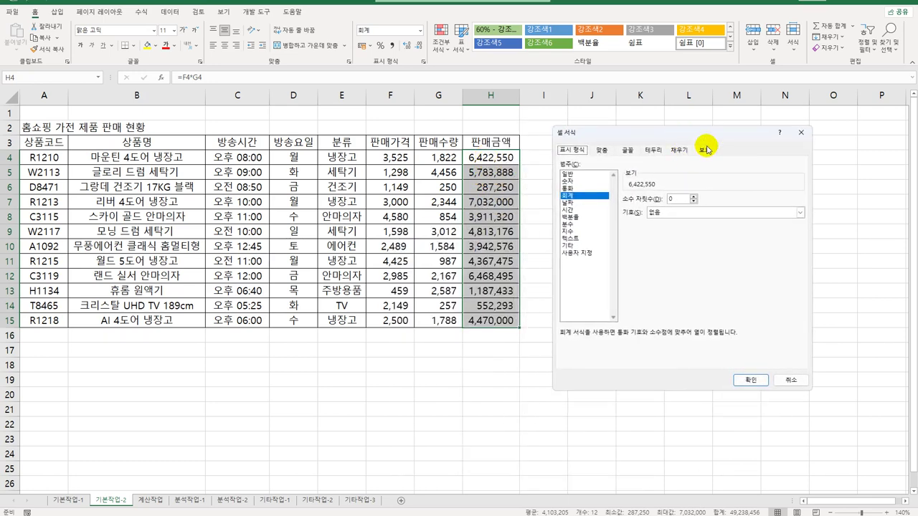
left_click(706, 150)
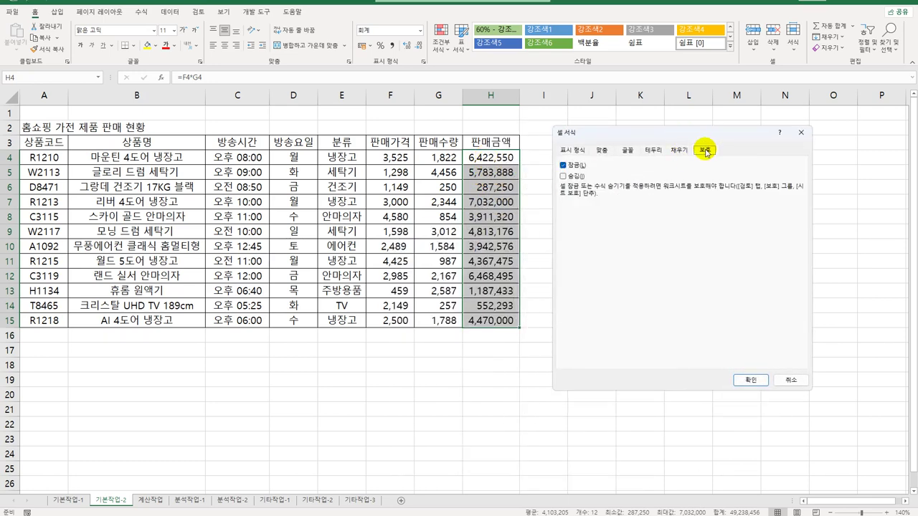
left_click(575, 178)
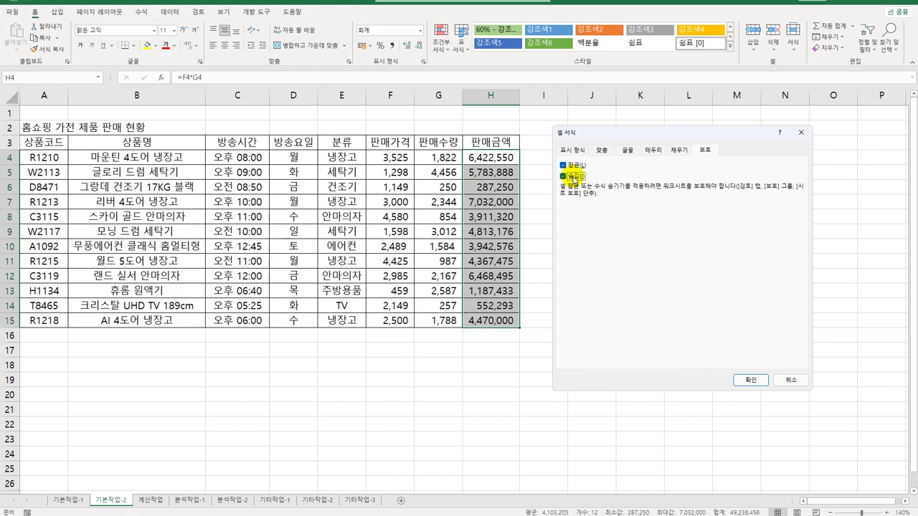
left_click(749, 382)
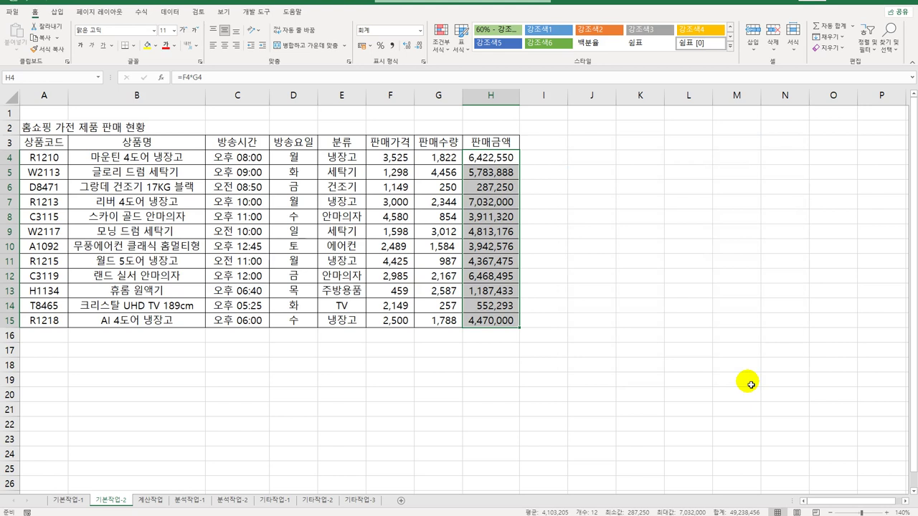
- Protect the 기본작업-2 sheet without a password, allowing selection of locked and unlocked cells and cell formatting (셀 서식)
left_click(497, 161)
left_click(170, 12)
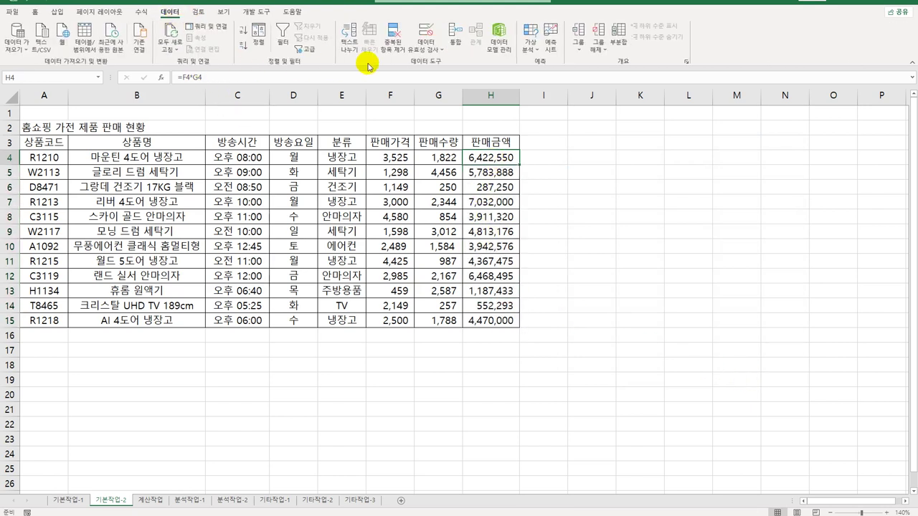
left_click(204, 14)
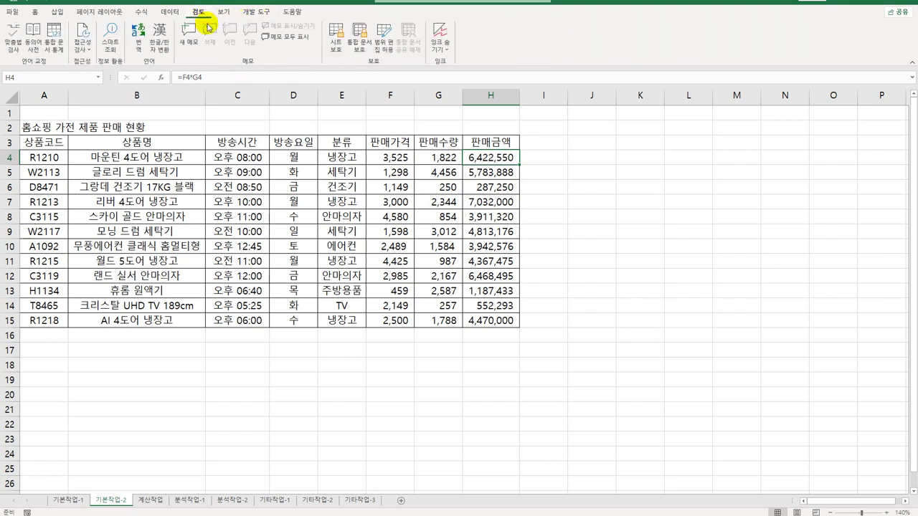
left_click(335, 49)
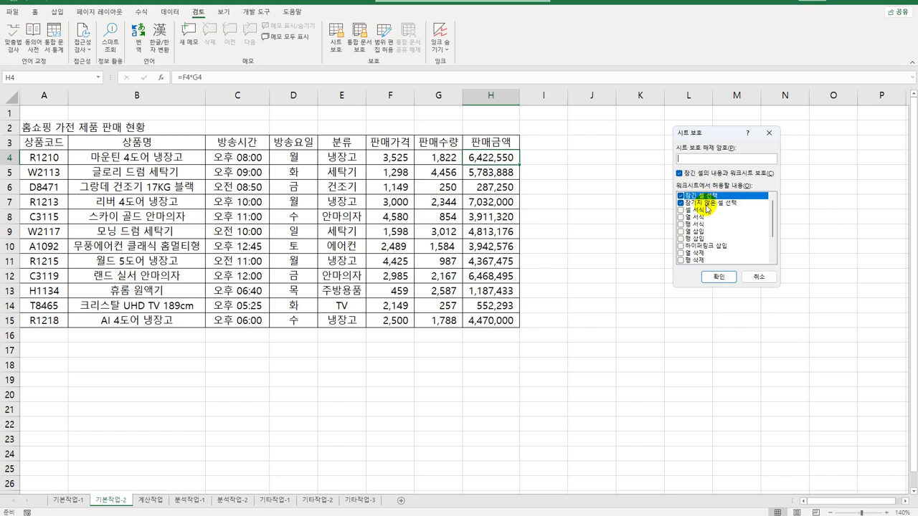
left_click(696, 210)
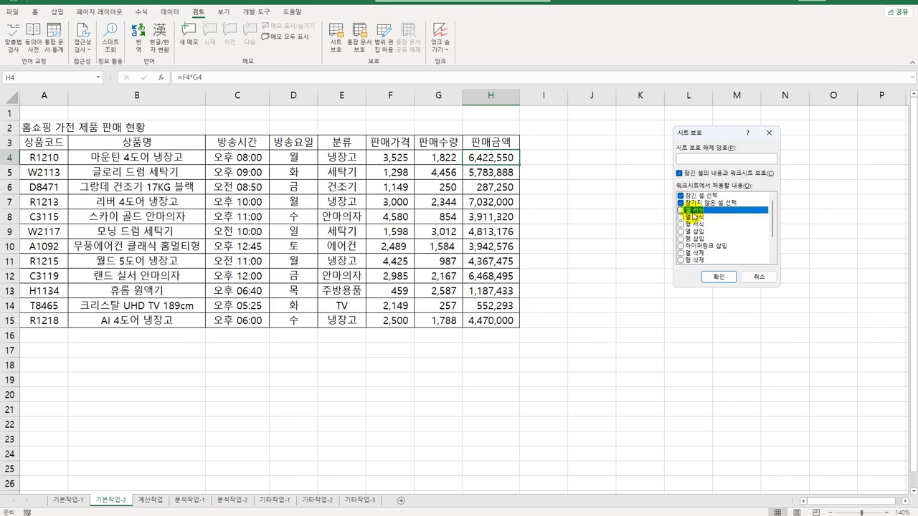
left_click(681, 210)
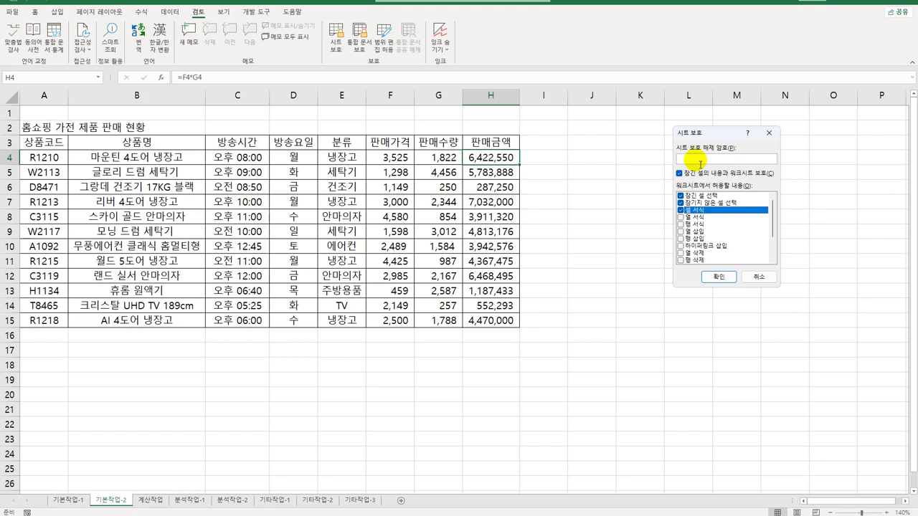
left_click(713, 281)
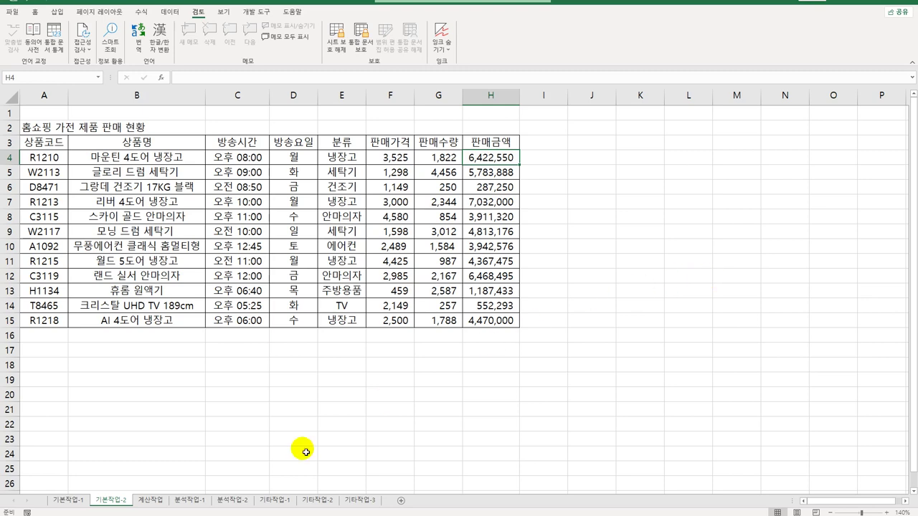
- On the 계산작업 sheet, examine the 연봉, 연봉계약일 and 연봉계약종료일 columns and the empty 총예상수입 column of [표1]
left_click(157, 506)
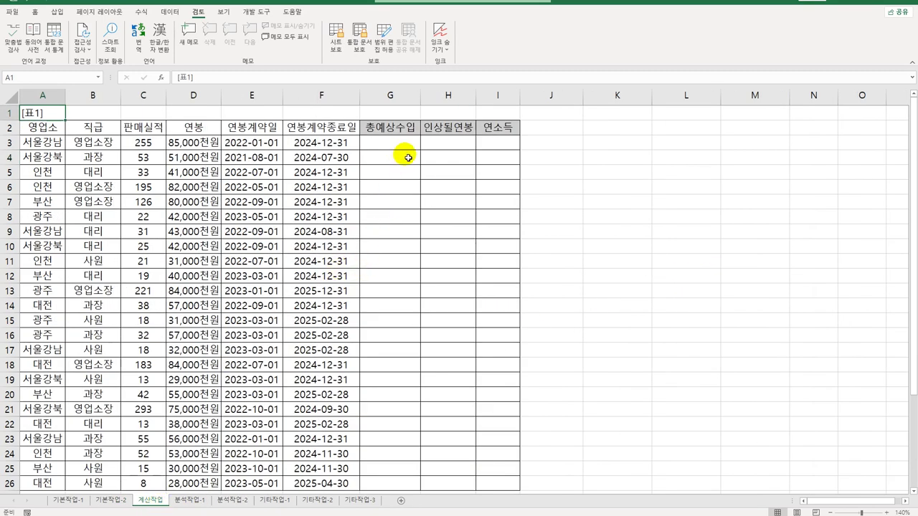
left_click(409, 146)
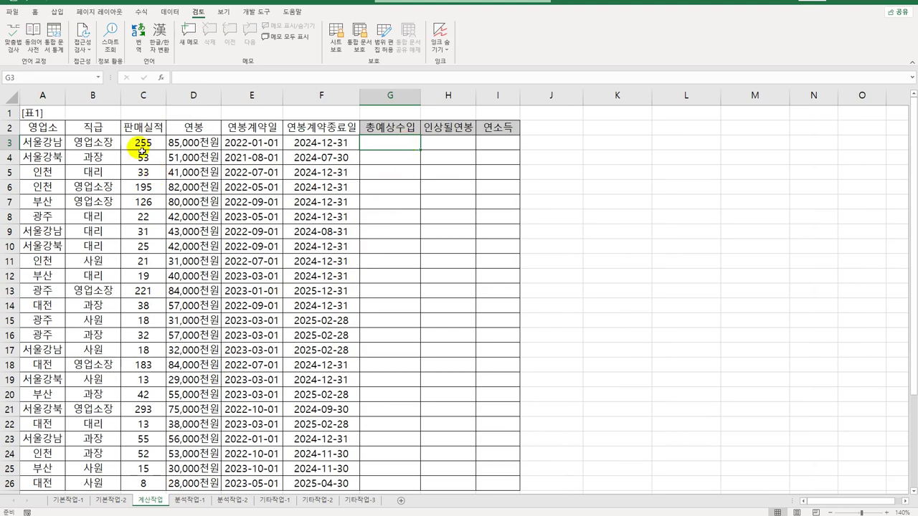
left_click(213, 132)
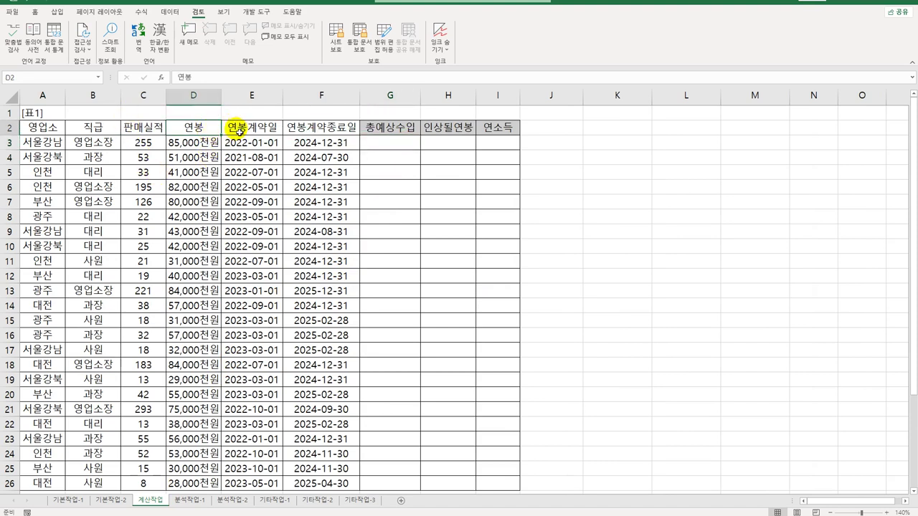
left_click(239, 127)
left_click(297, 131)
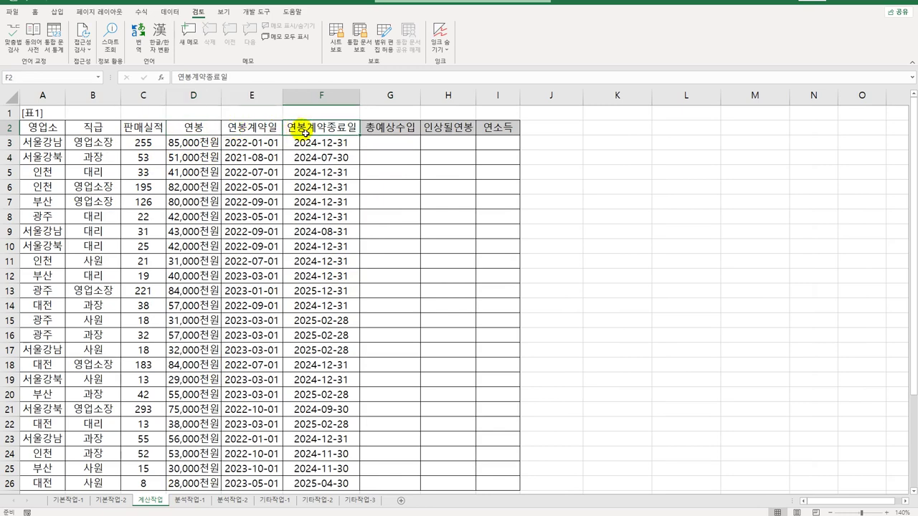
left_click(387, 143)
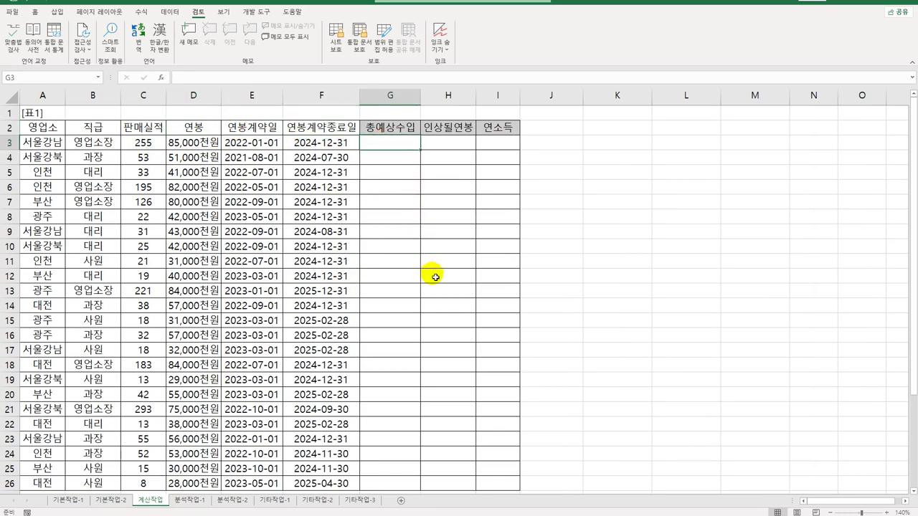
scroll(423, 269, "down", 6)
scroll(405, 229, "up", 6)
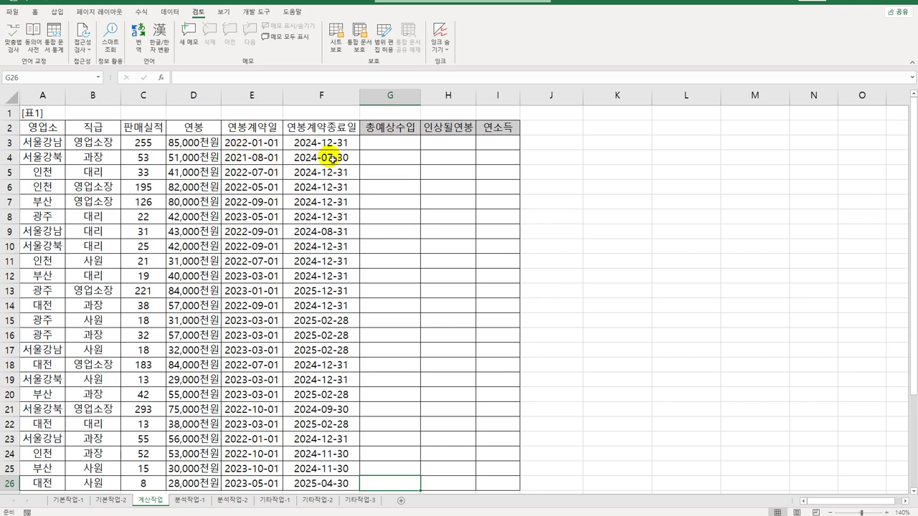
left_click(246, 156)
left_click(300, 143)
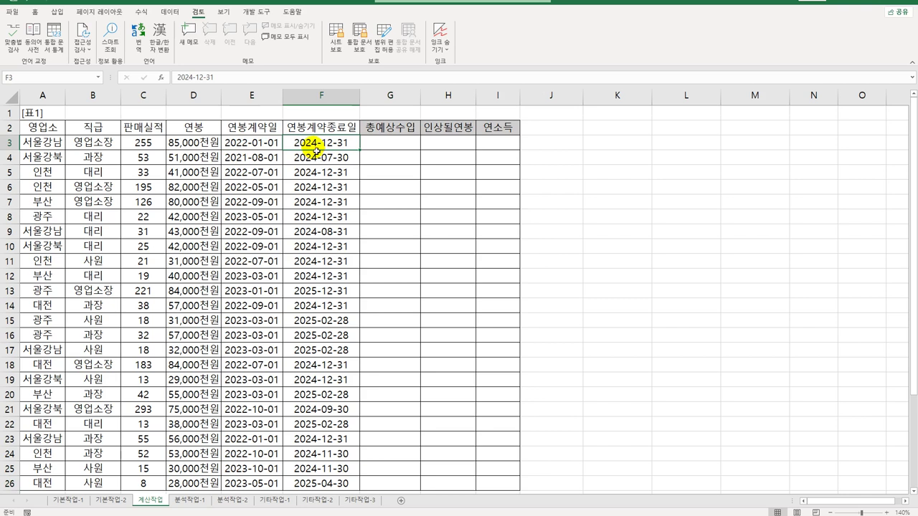
left_click(184, 142)
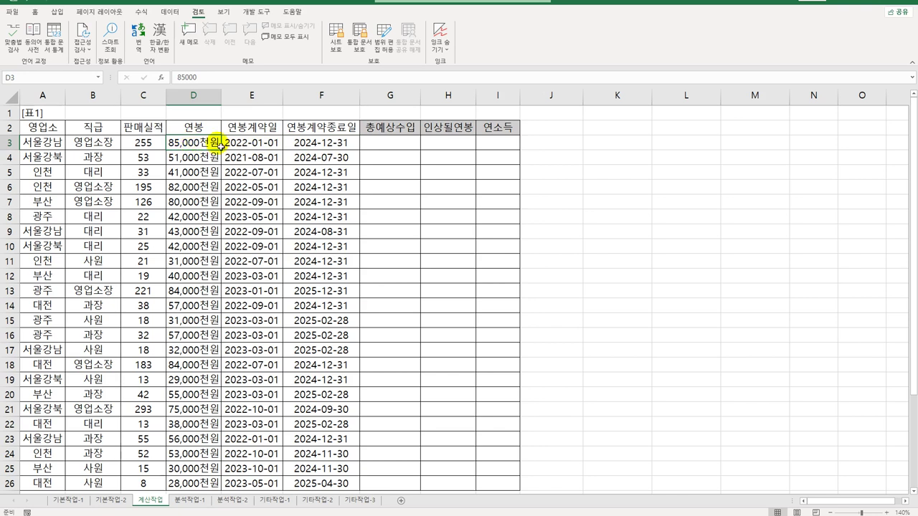
left_click(241, 142)
left_click(318, 142)
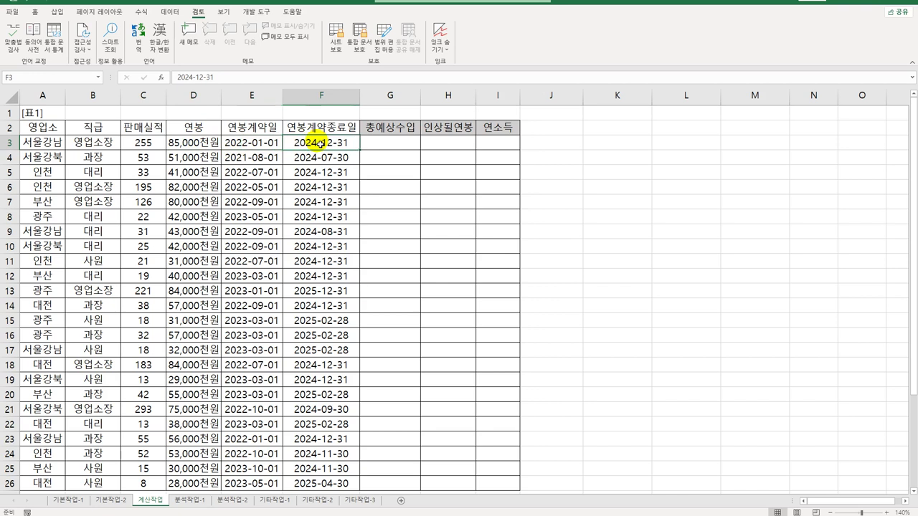
- Enter =DAYS(F3,E3) in G3 to calculate the days between the contract date and the contract end date
left_click(382, 141)
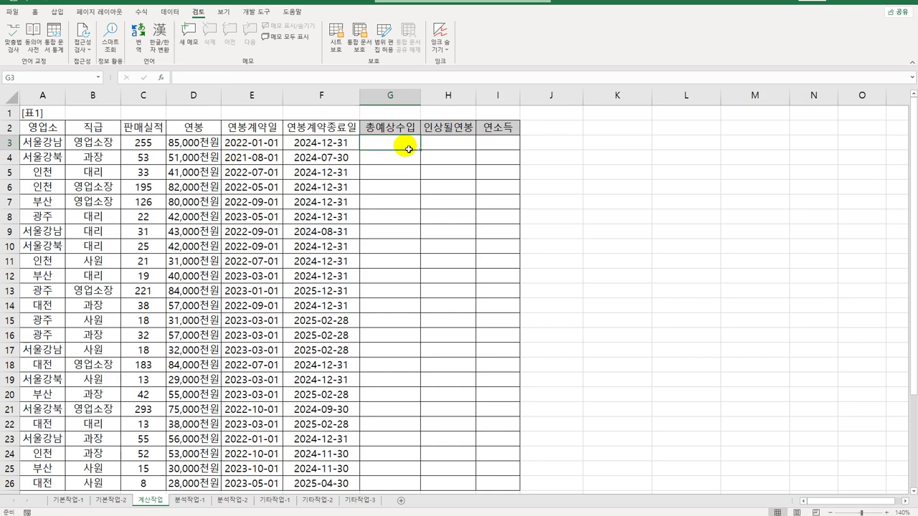
type("=days")
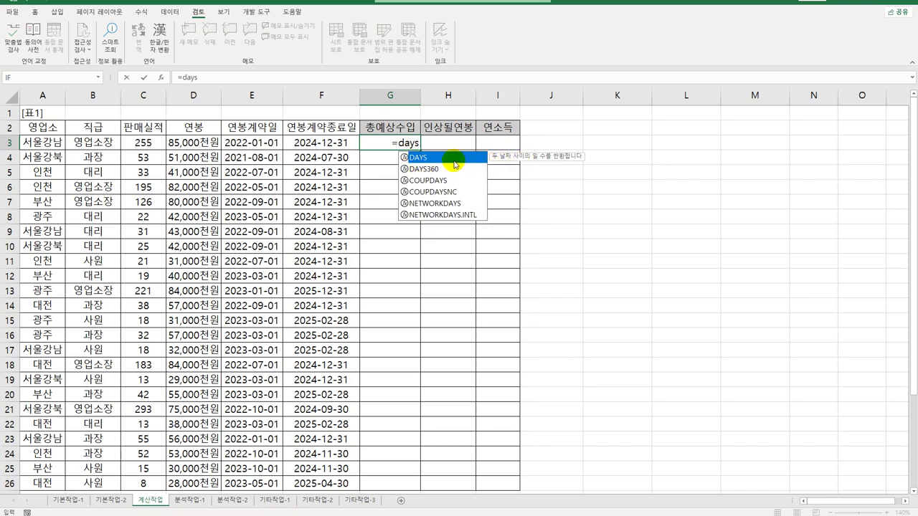
double_click(454, 162)
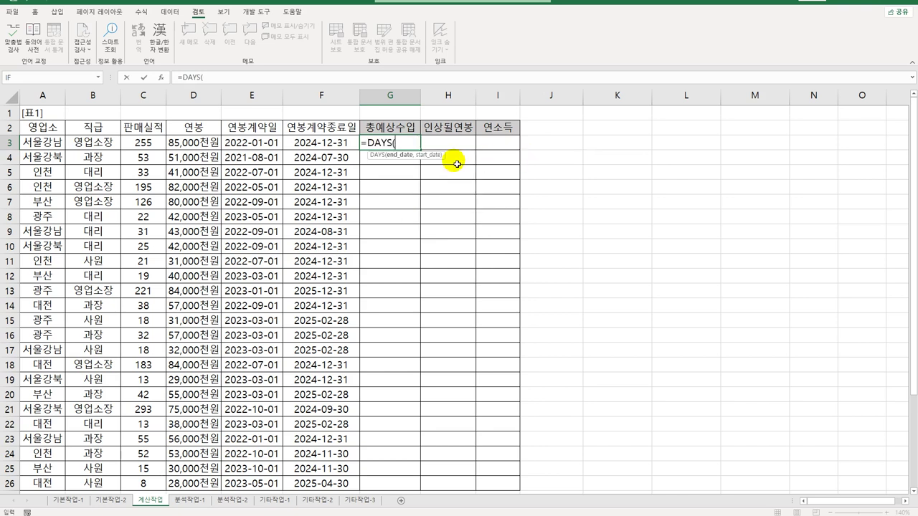
left_click(325, 143)
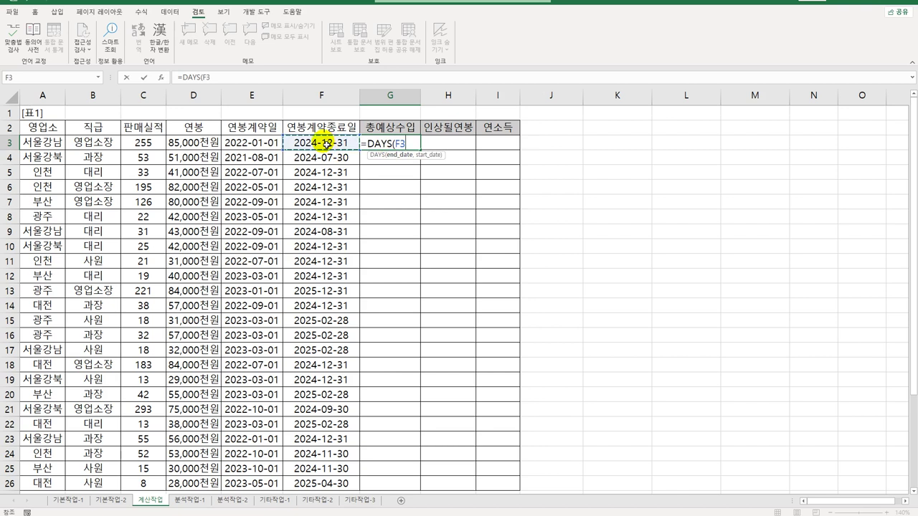
type(",")
left_click(267, 143)
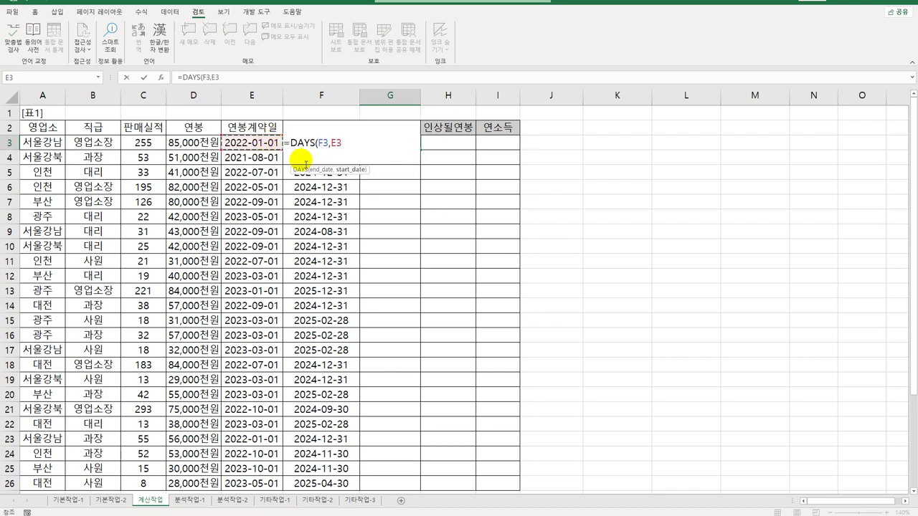
type(")")
key("Return")
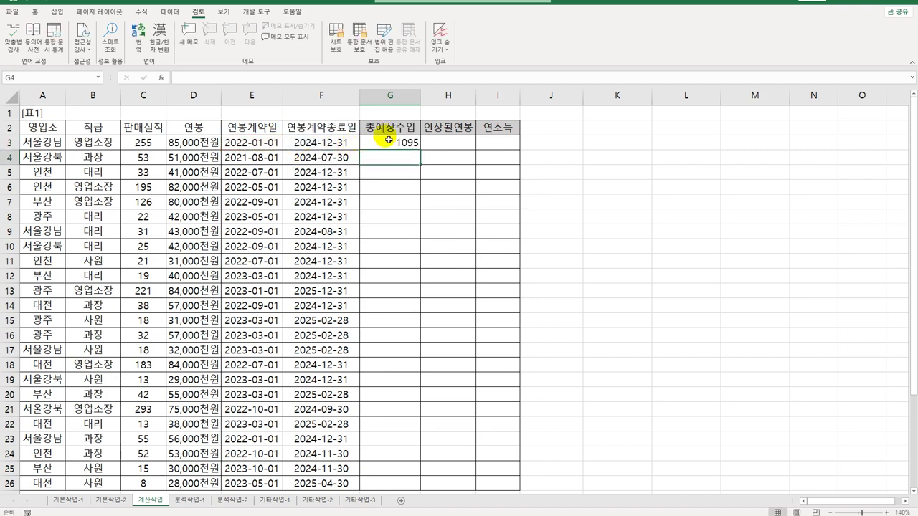
- Change the G3 formula to =QUOTIENT(DAYS(F3,E3),30) and fill it down the 총예상수입 column
left_click(388, 140)
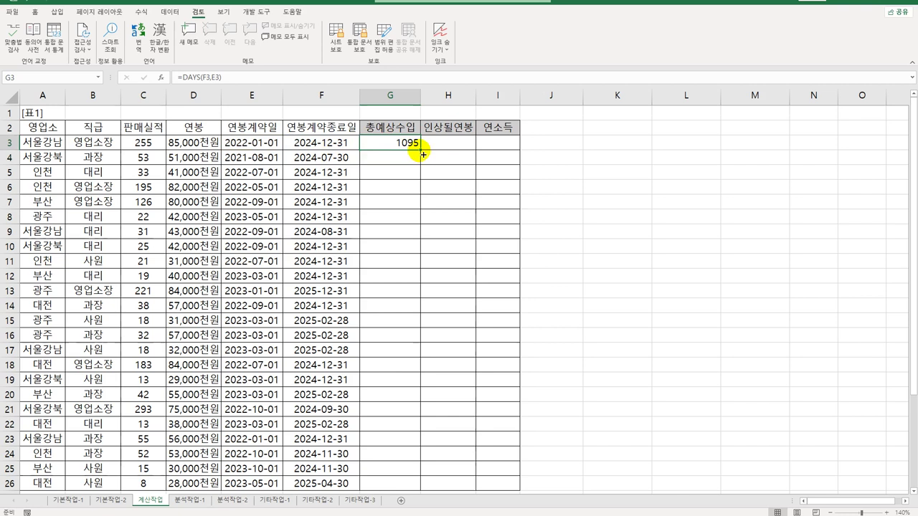
double_click(380, 148)
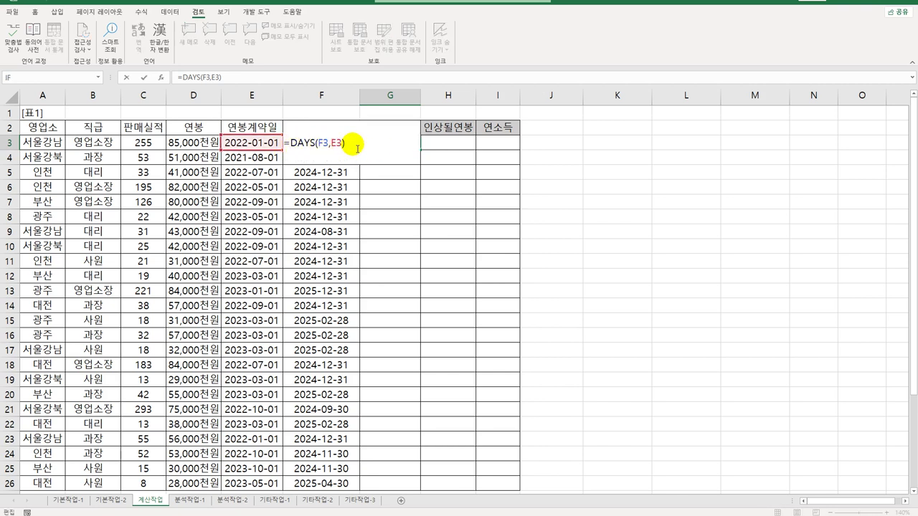
type("q")
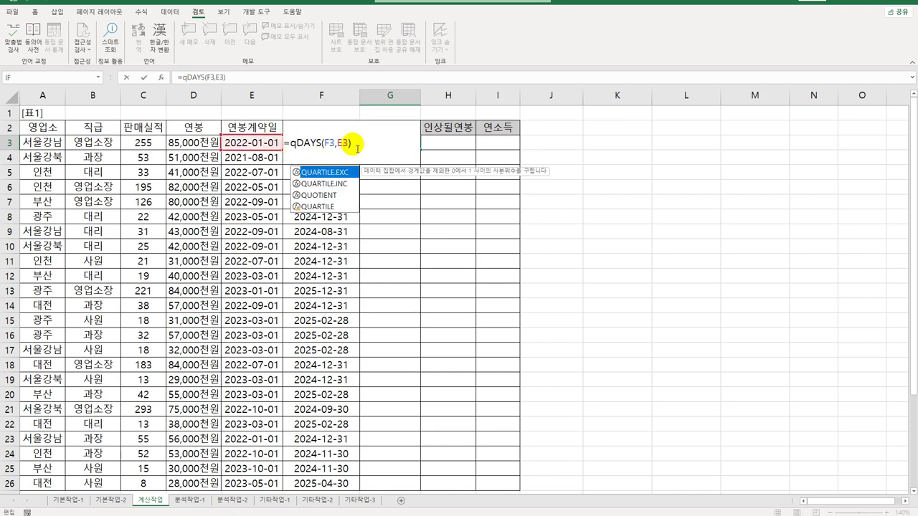
key("Down")
key("Down")
key("Tab")
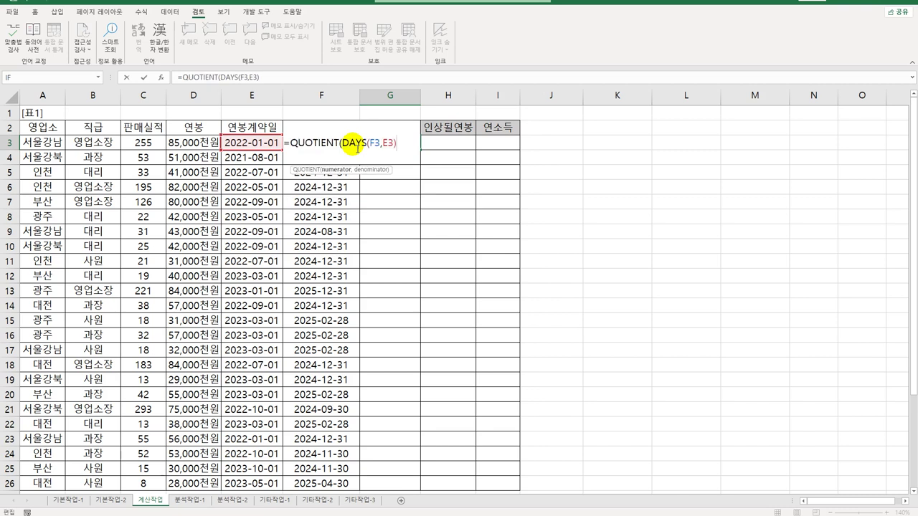
type(",30)")
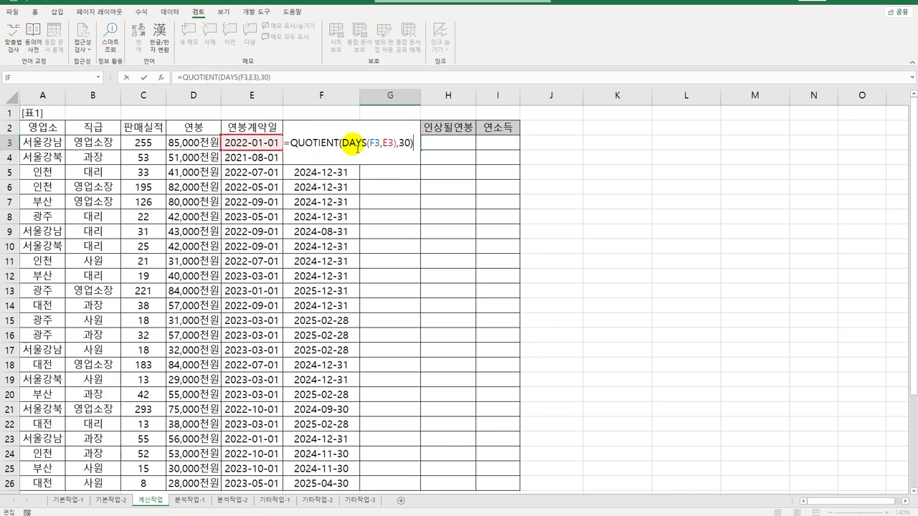
key("Return")
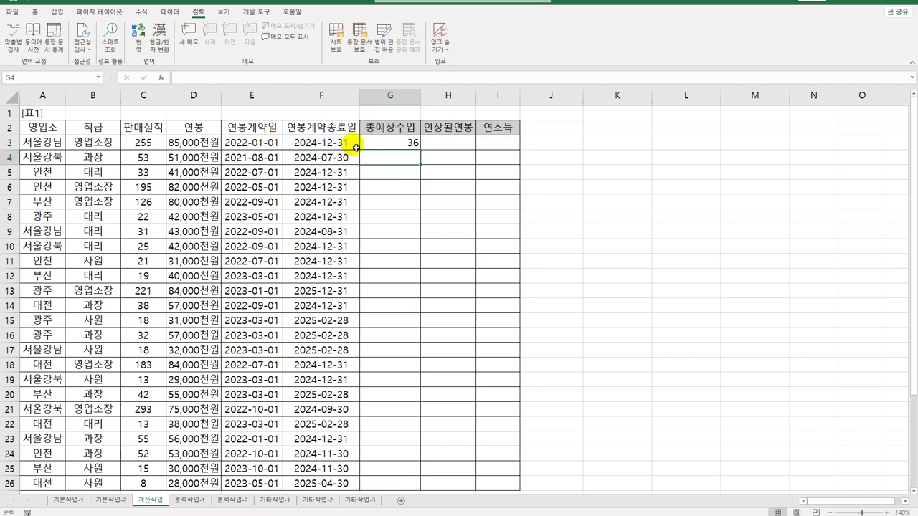
left_click(401, 144)
double_click(424, 152)
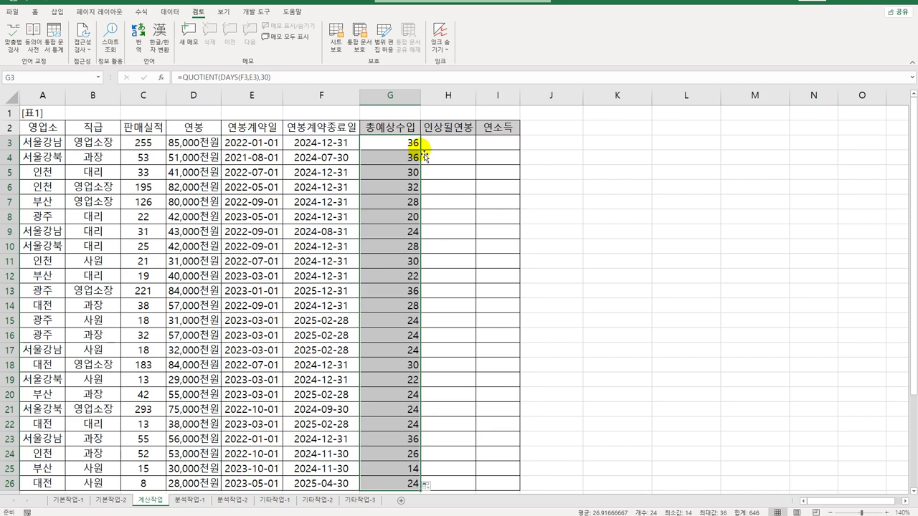
- Multiply the months in G3 by the monthly salary, making the formula =QUOTIENT(DAYS(F3,E3),30)*(D3/12)
left_click(412, 147)
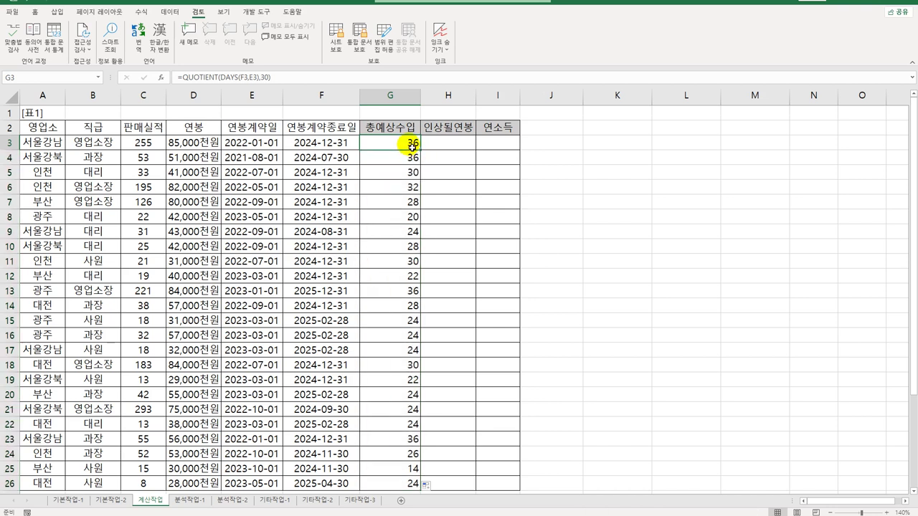
double_click(412, 146)
left_click(421, 146)
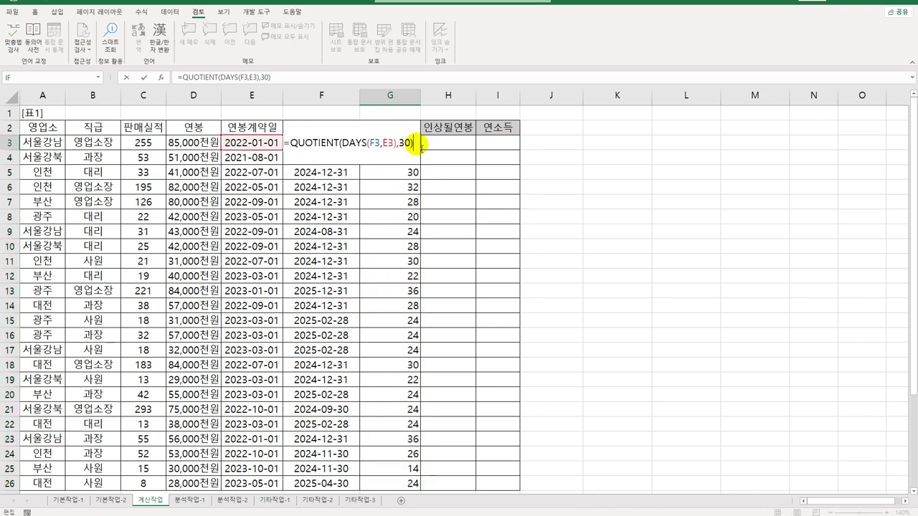
type("*")
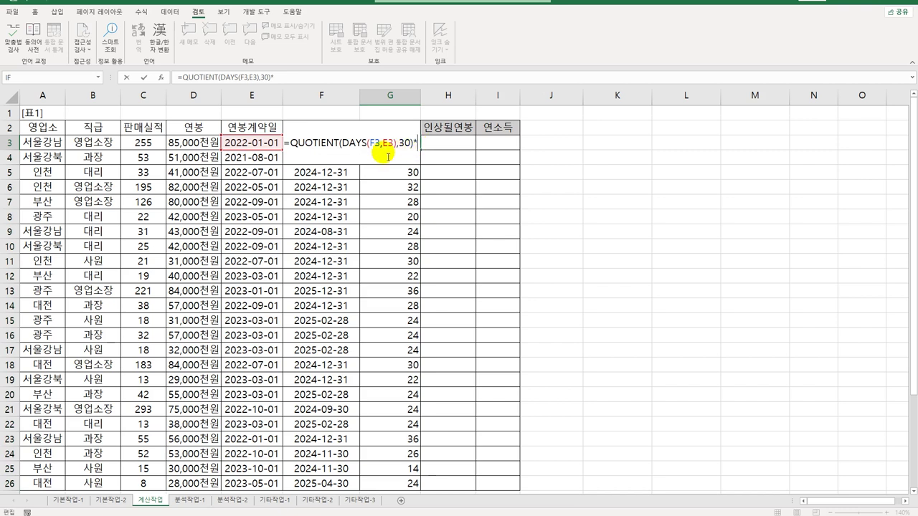
left_click(191, 146)
type("/")
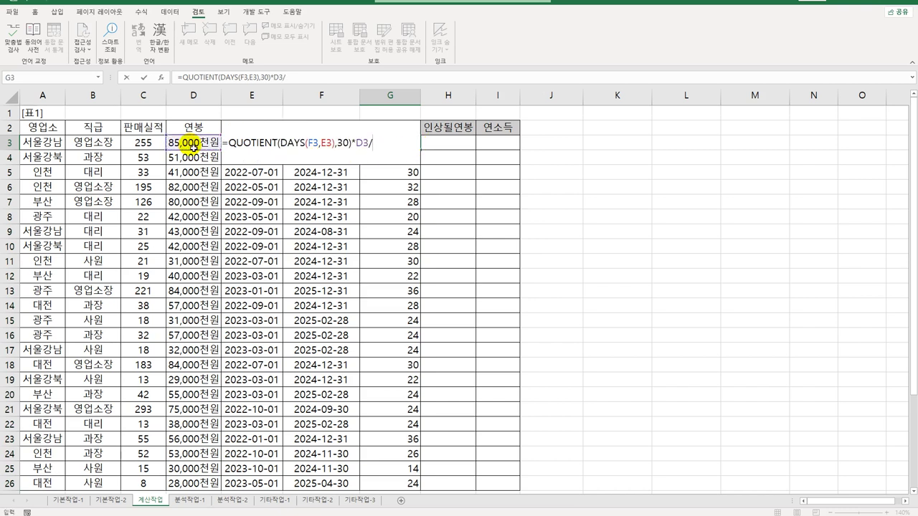
type("12")
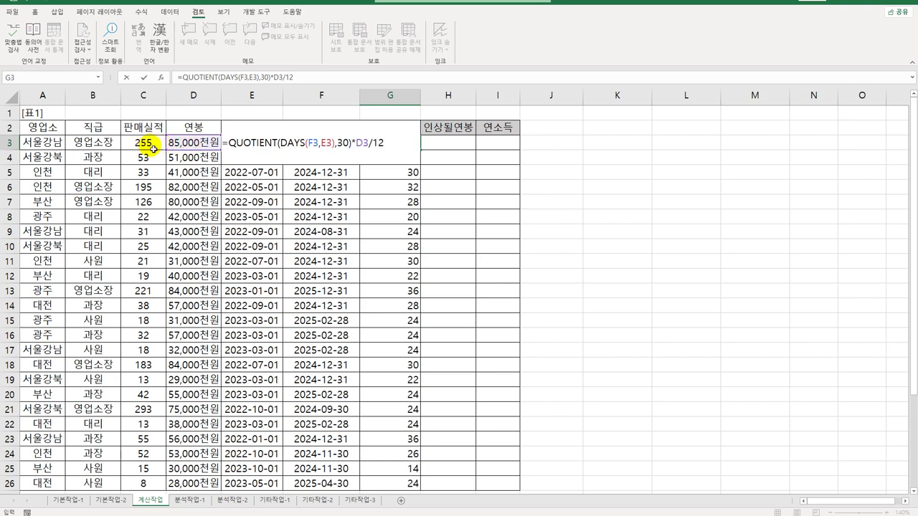
left_click(358, 143)
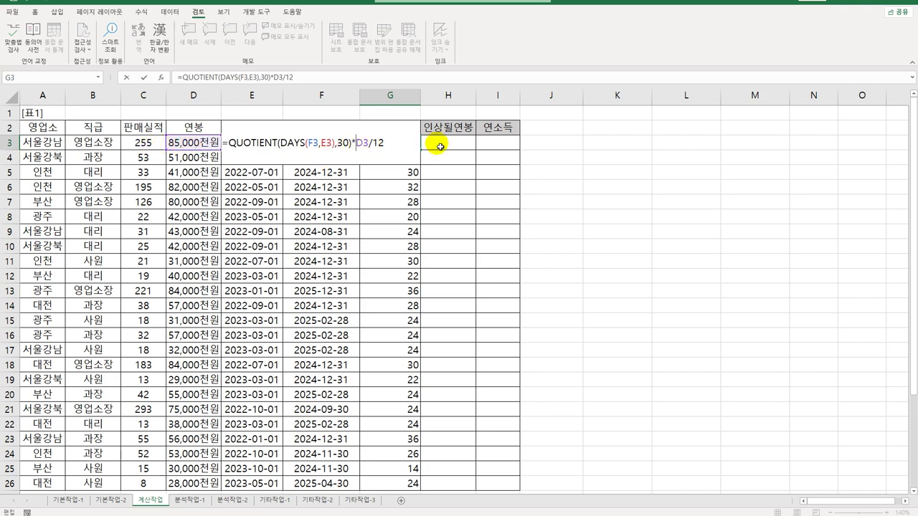
type("(")
type(")")
key("ctrl+Return")
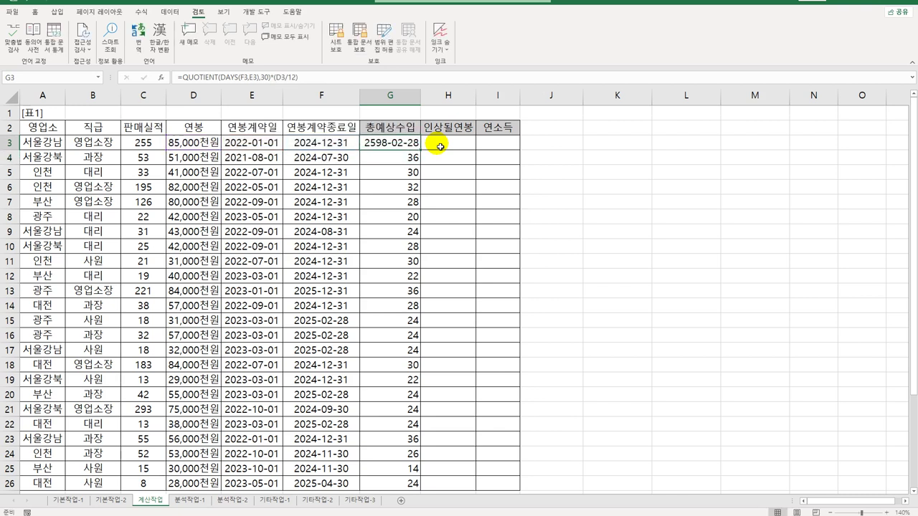
- Wrap the G3 formula in TEXT with the format "#,##0천원" and fill it down the 총예상수입 column
double_click(421, 150)
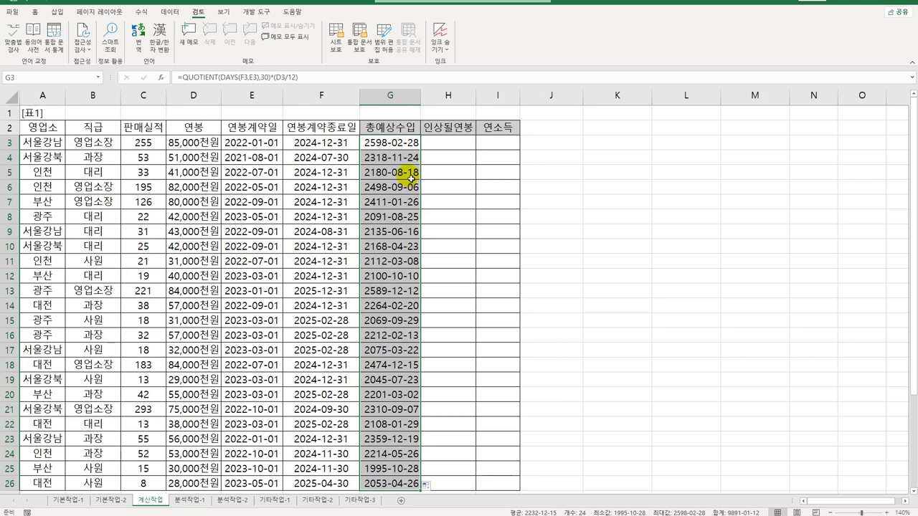
double_click(385, 143)
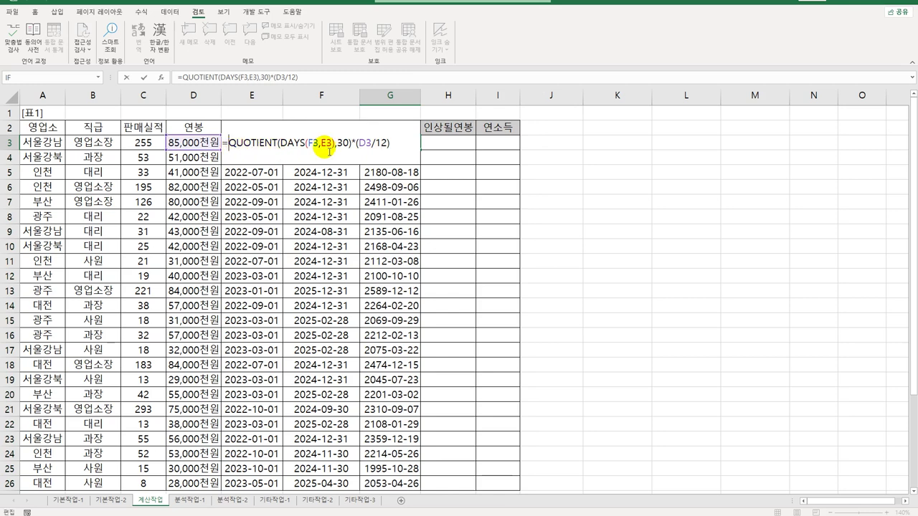
type("t")
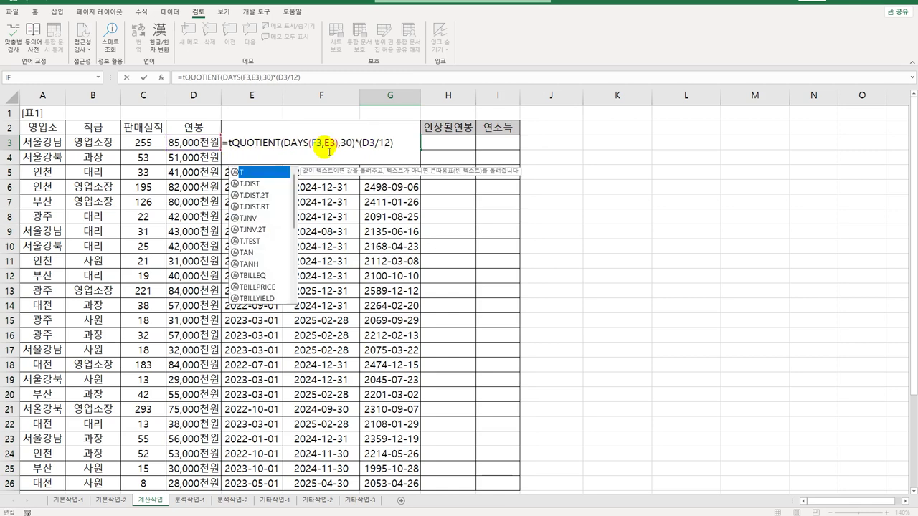
type("ex")
key("Tab")
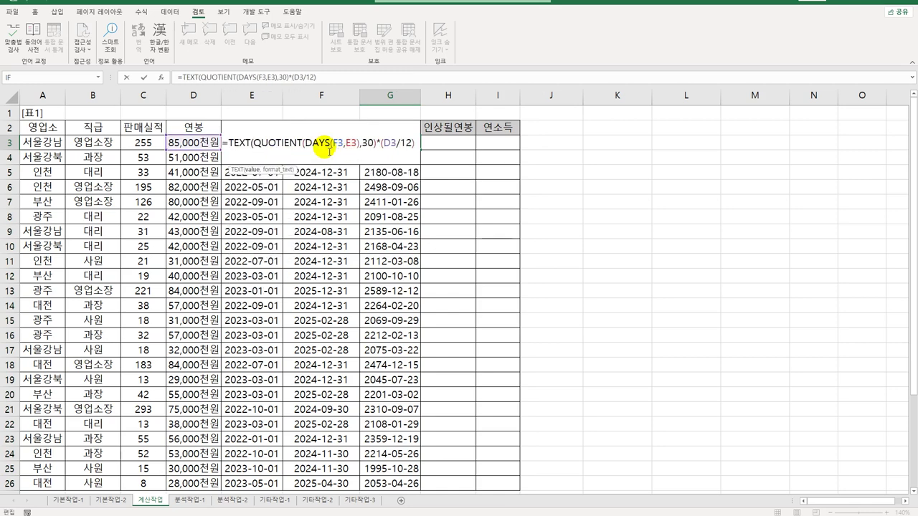
type(",\"")
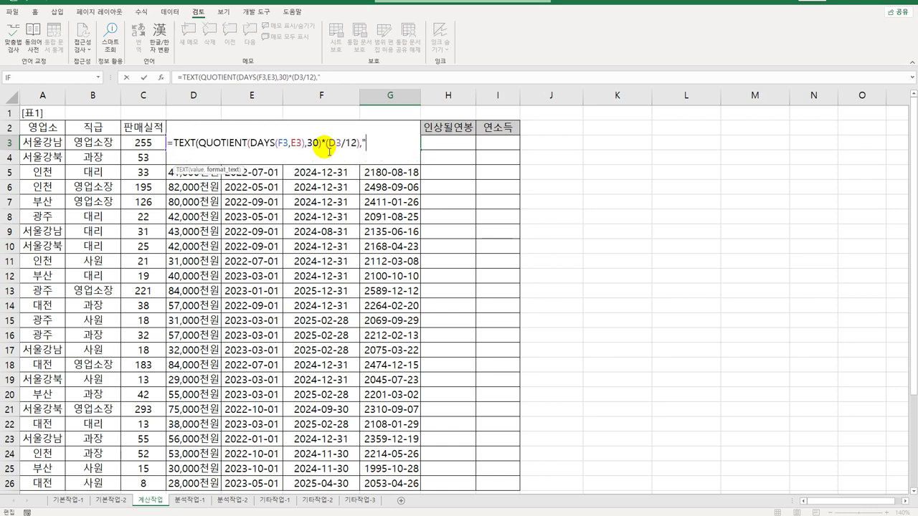
type("#")
type(",##0")
type("ㅁ")
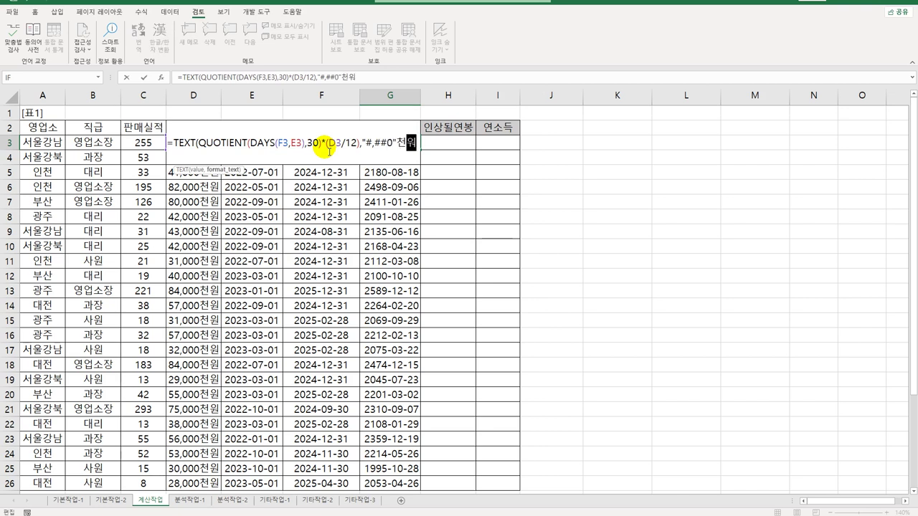
key("BackSpace")
type("천원\")")
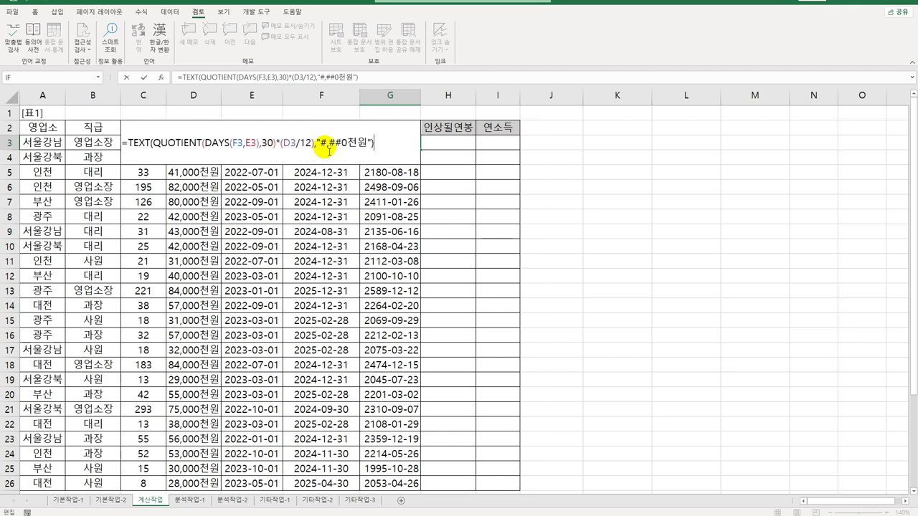
key("Return")
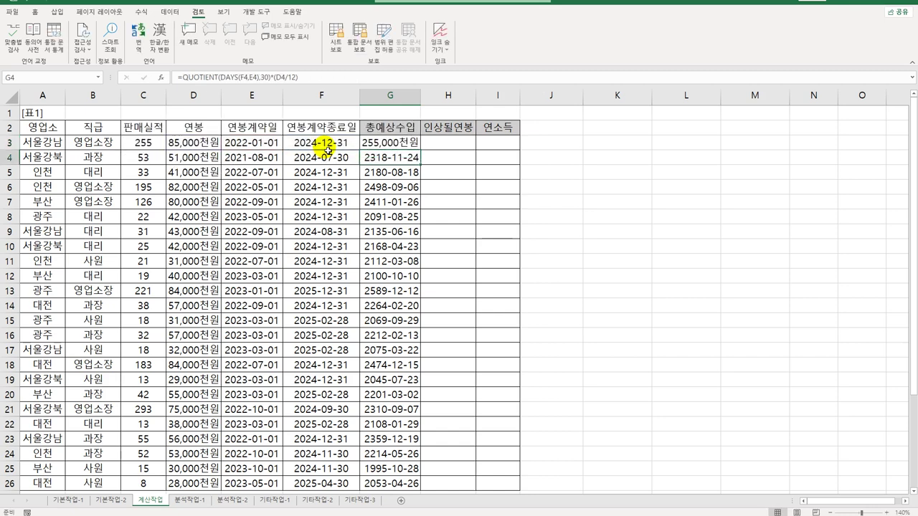
left_click(365, 142)
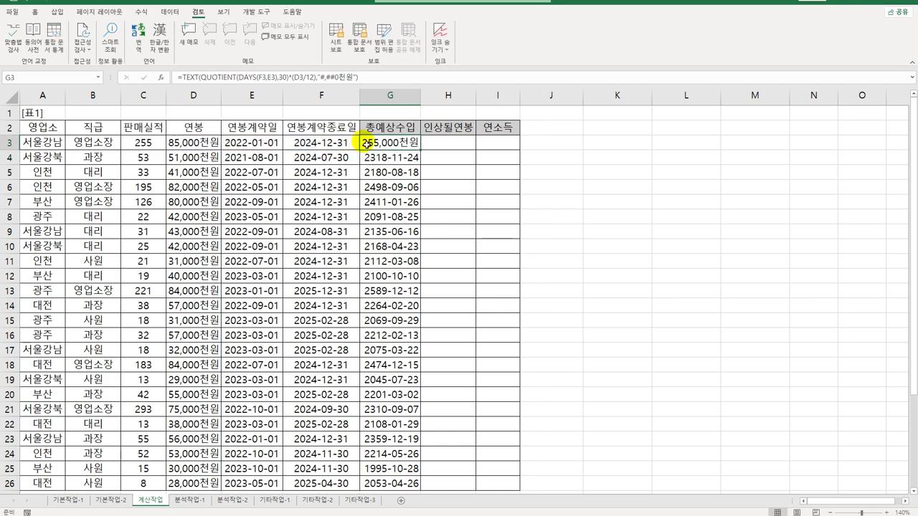
double_click(420, 150)
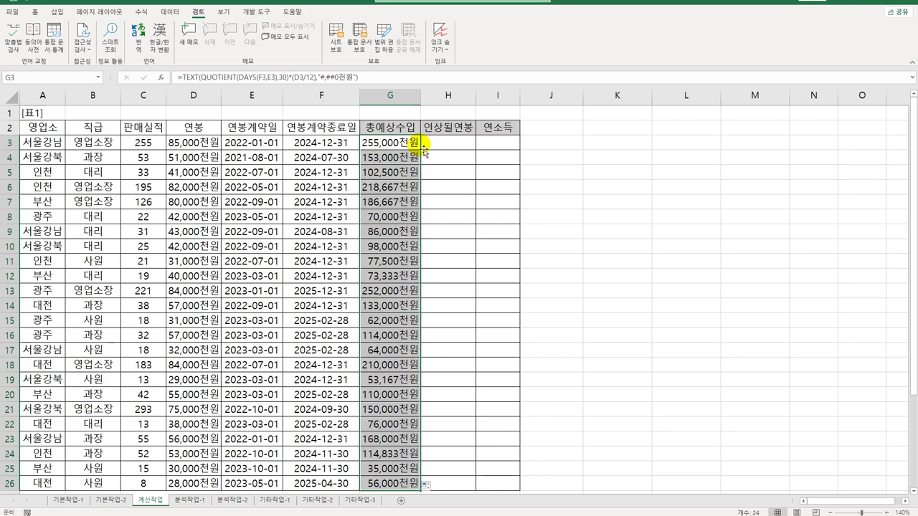
- Examine the 직급, 판매실적 and 연봉 columns of [표1] against the empty 인상될연봉 column and the [표4] lookup table
left_click(445, 149)
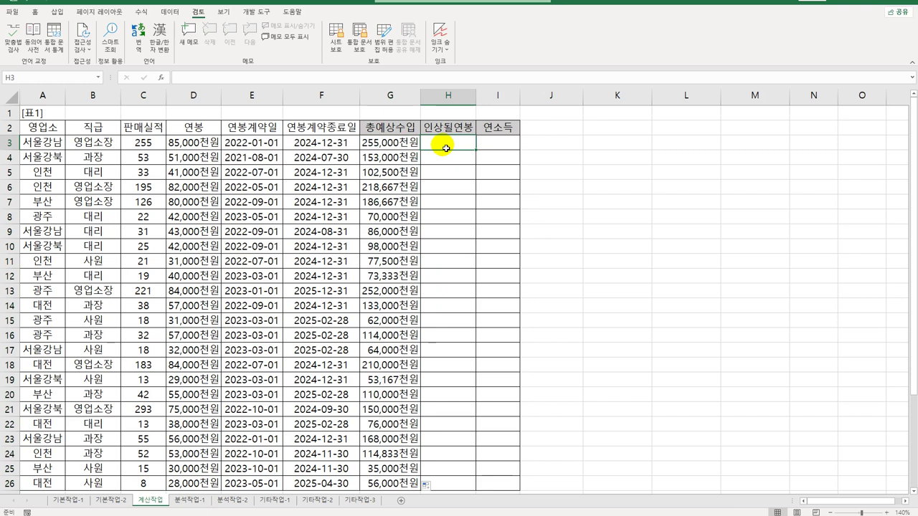
left_click(93, 127)
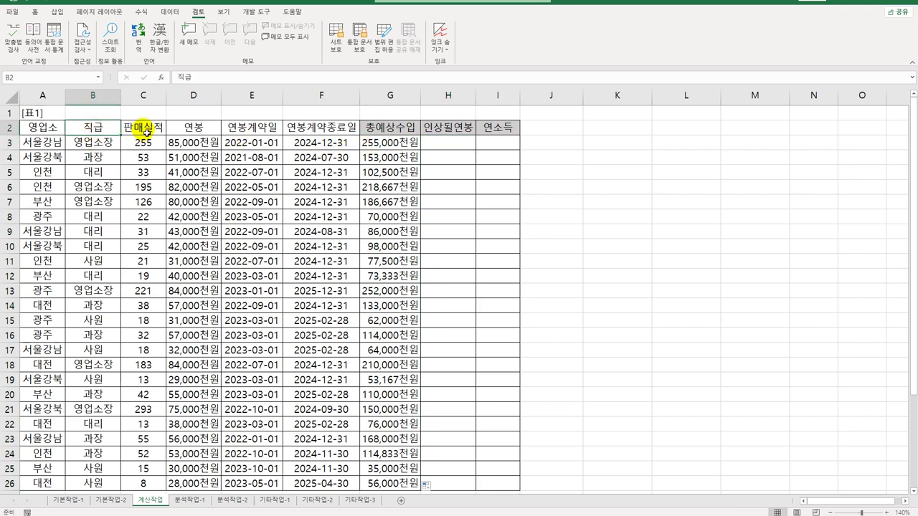
left_click(146, 129)
left_click(184, 127)
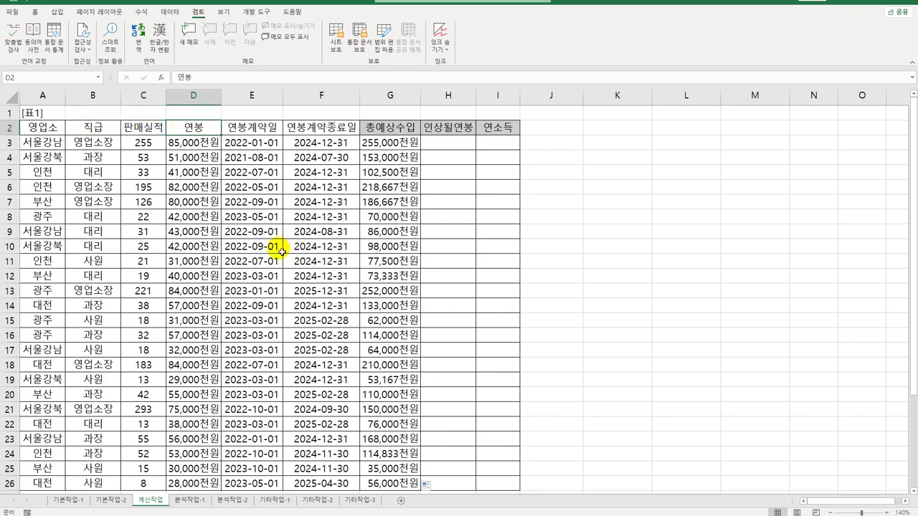
scroll(263, 287, "down", 3)
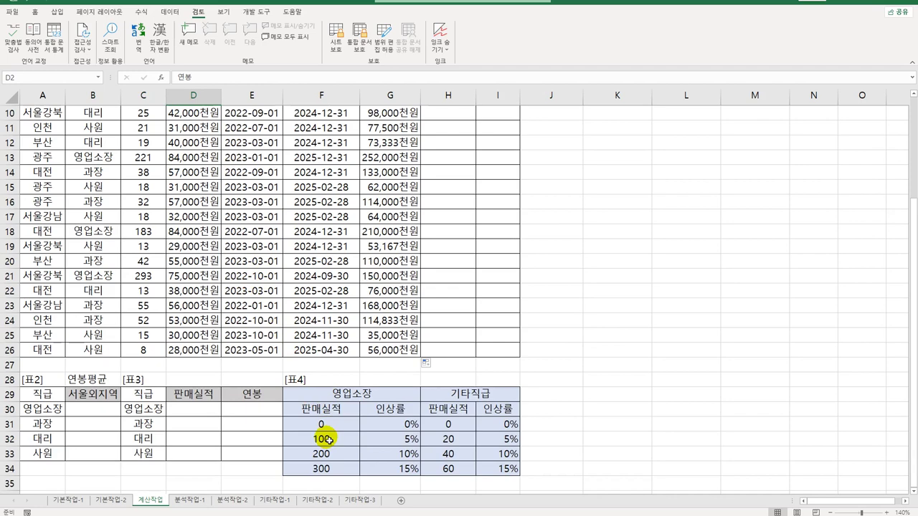
scroll(385, 458, "up", 3)
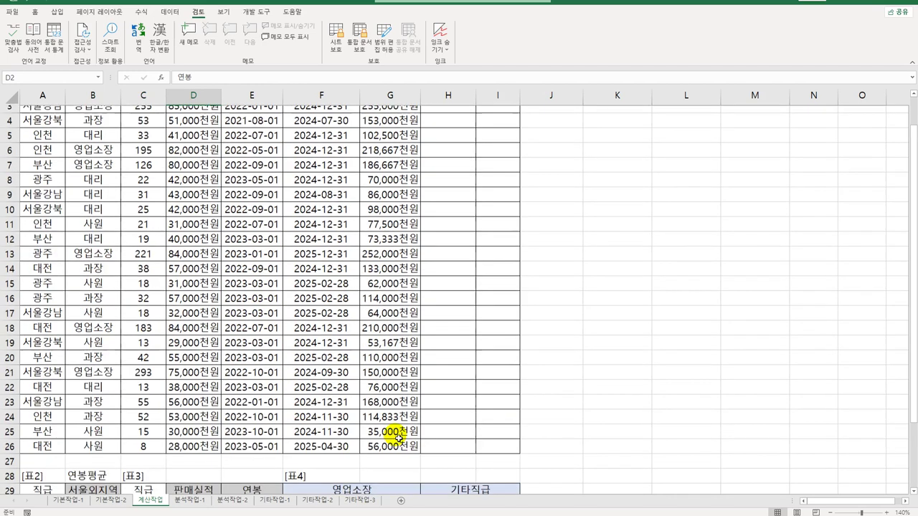
left_click(456, 147)
left_click_drag(456, 148, 459, 413)
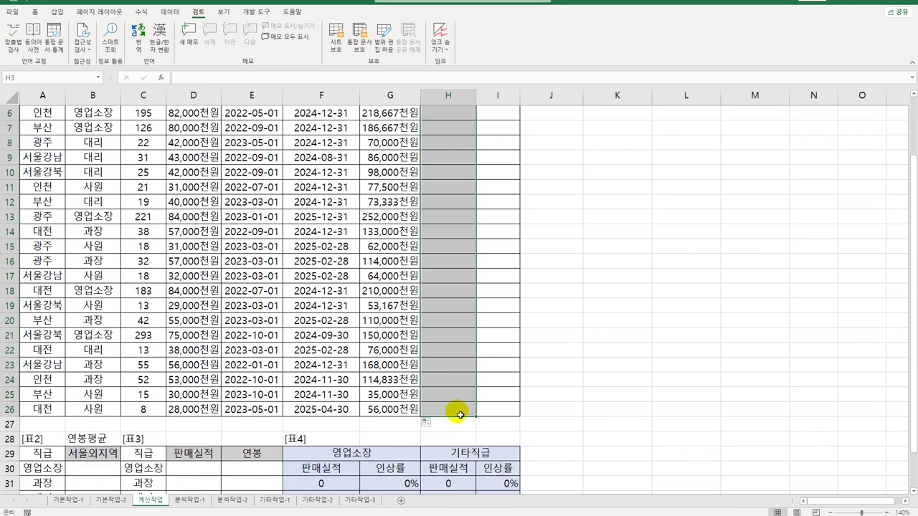
scroll(460, 414, "up", 2)
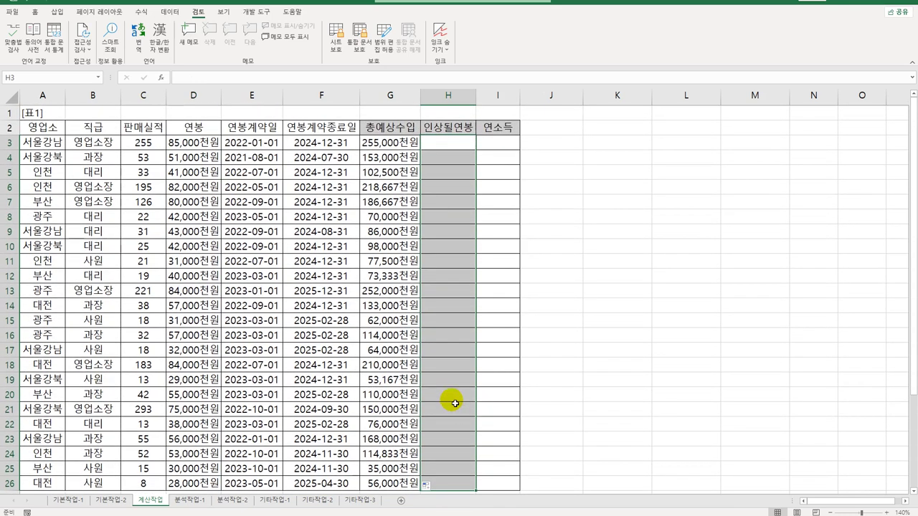
left_click(445, 145)
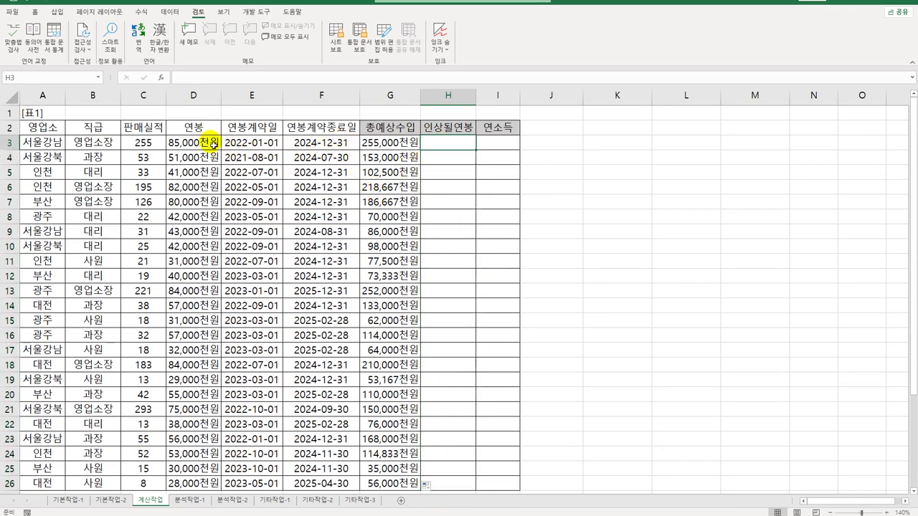
left_click(210, 142)
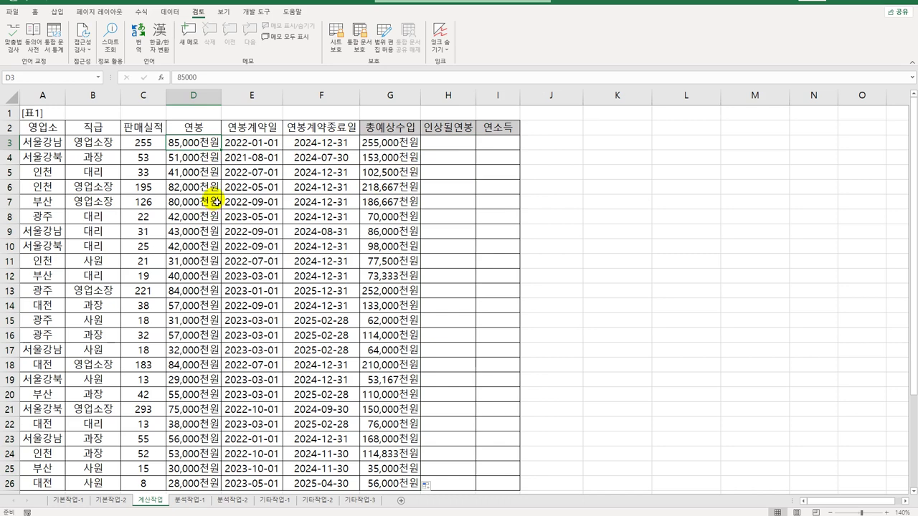
- Examine the 판매실적 thresholds and 인상률 values for 영업소장 and 기타직급 in [표4]
scroll(362, 254, "down", 3)
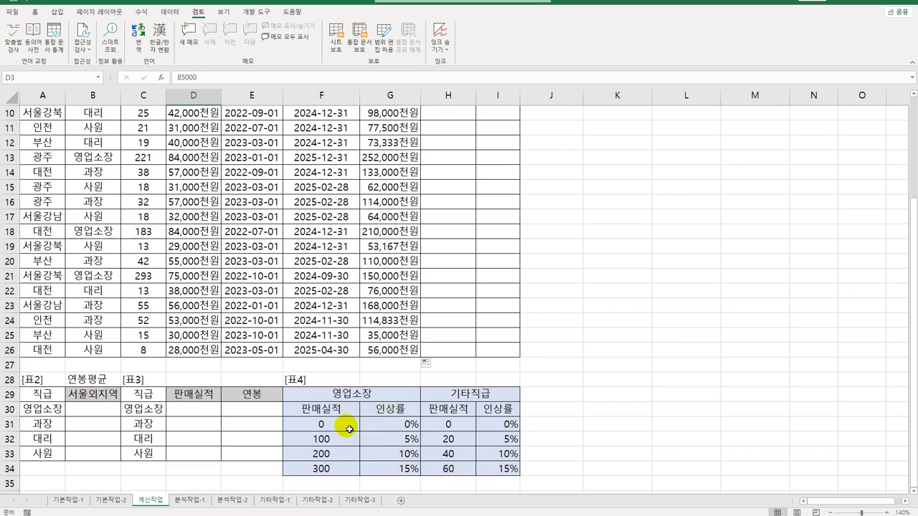
left_click_drag(342, 425, 475, 467)
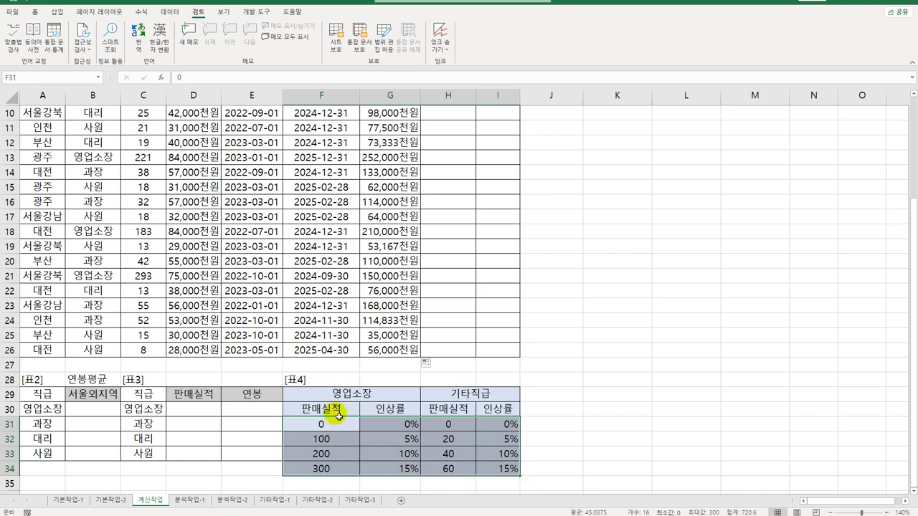
left_click(357, 395)
left_click_drag(309, 423, 318, 471)
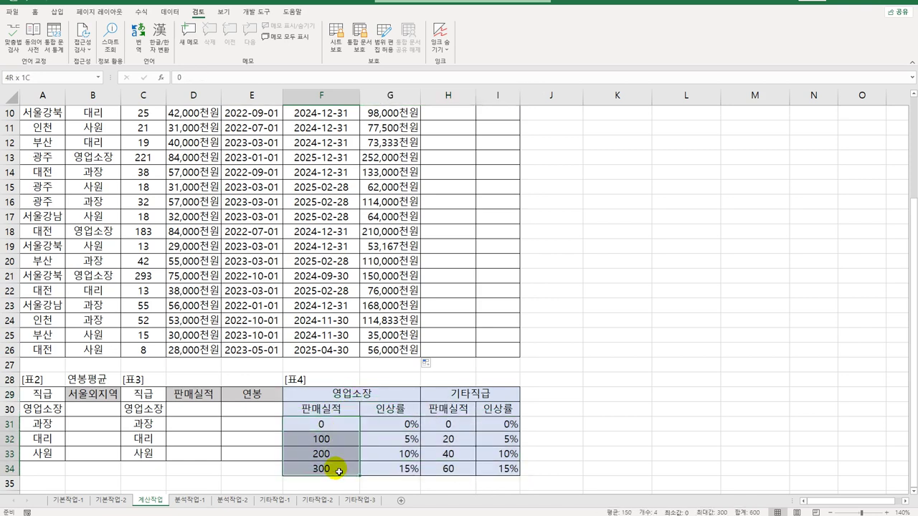
left_click_drag(407, 429, 446, 470)
left_click(452, 395)
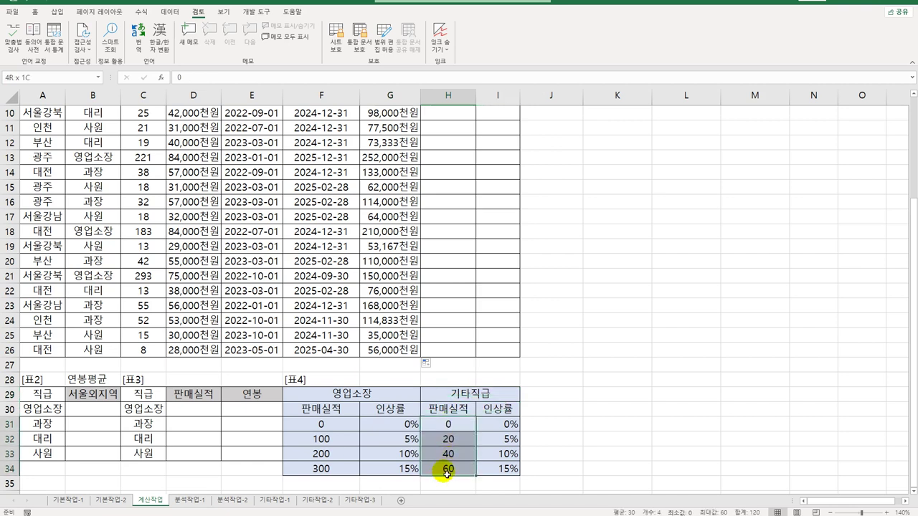
left_click_drag(496, 428, 495, 468)
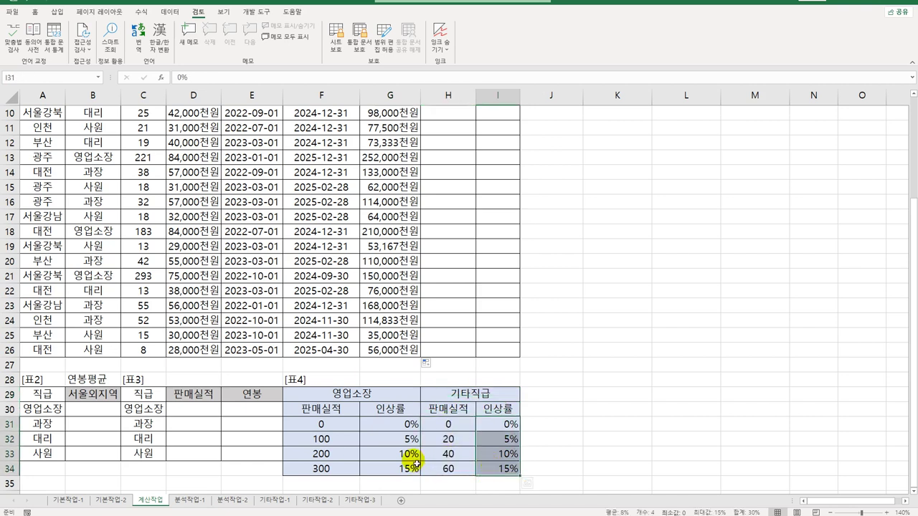
left_click(337, 439)
left_click(438, 440)
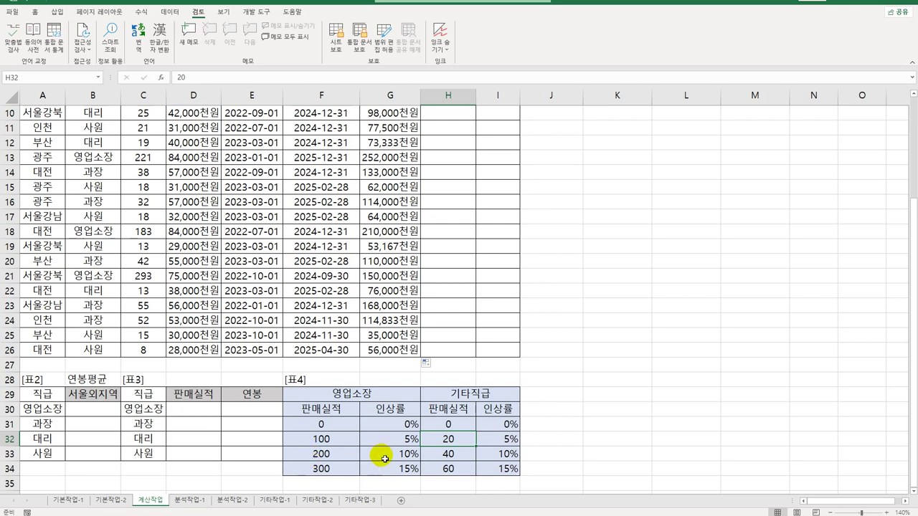
- Start a VLOOKUP formula in H3, the first cell of the 인상될연봉 column
scroll(384, 459, "up", 3)
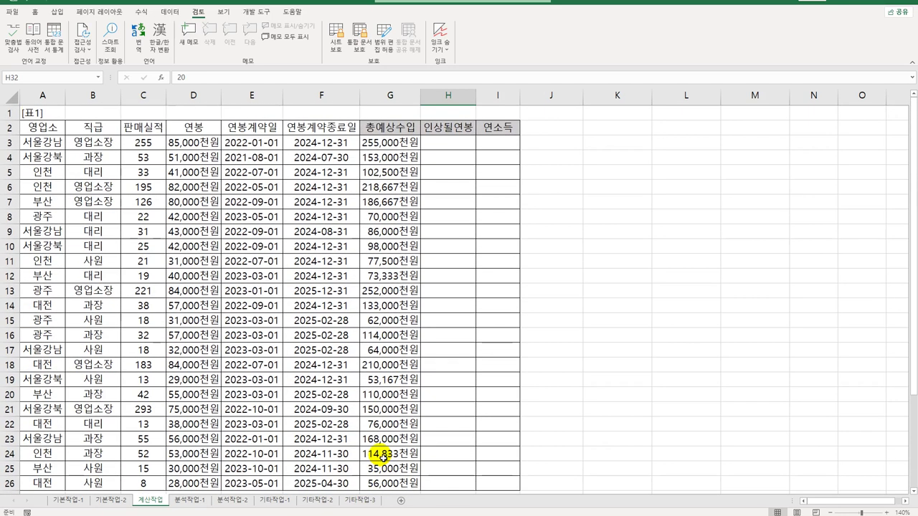
left_click(450, 147)
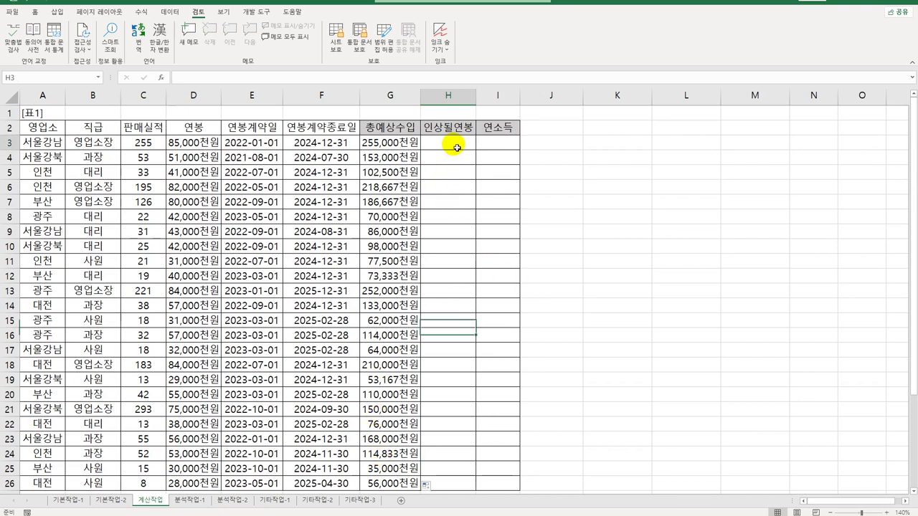
type("=")
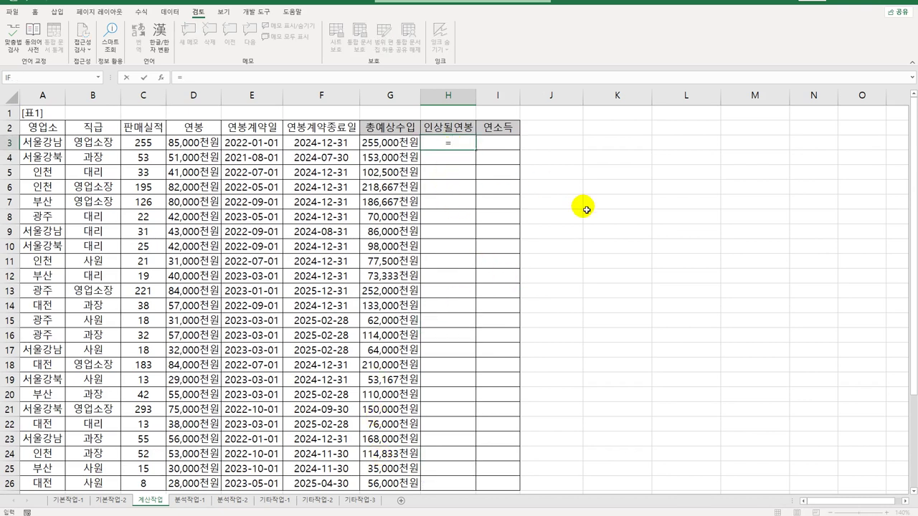
type("v")
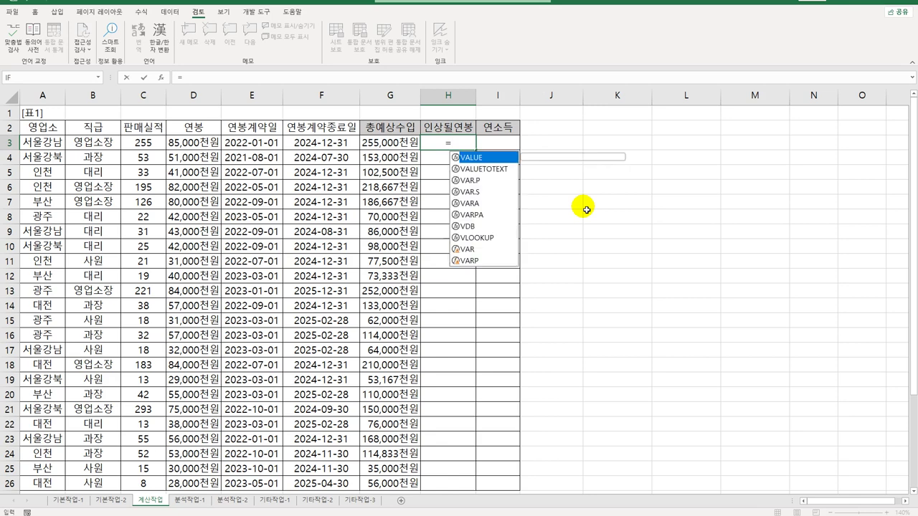
type("lookup")
key("Tab")
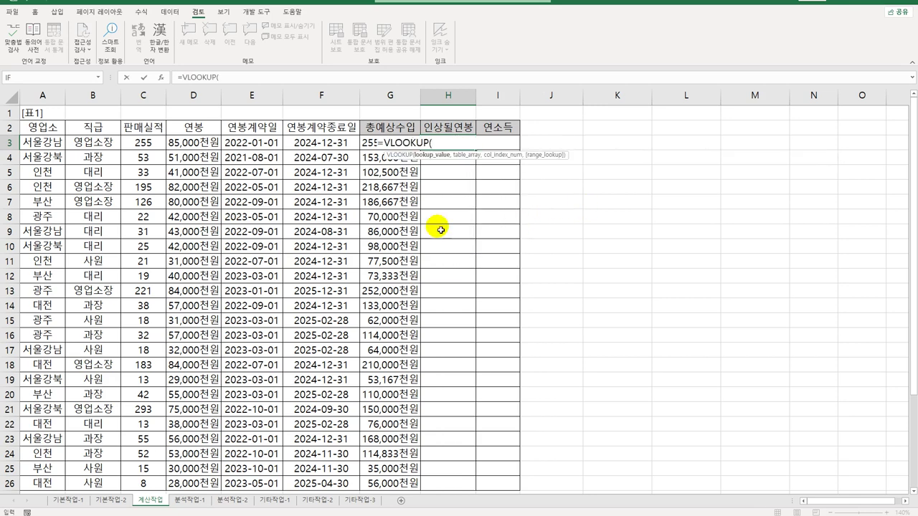
left_click(86, 140)
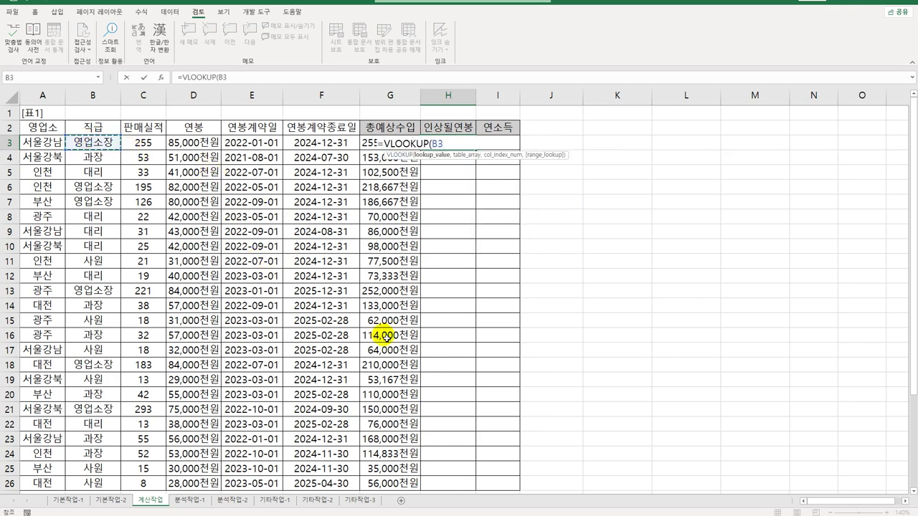
type(",")
scroll(420, 355, "down", 3)
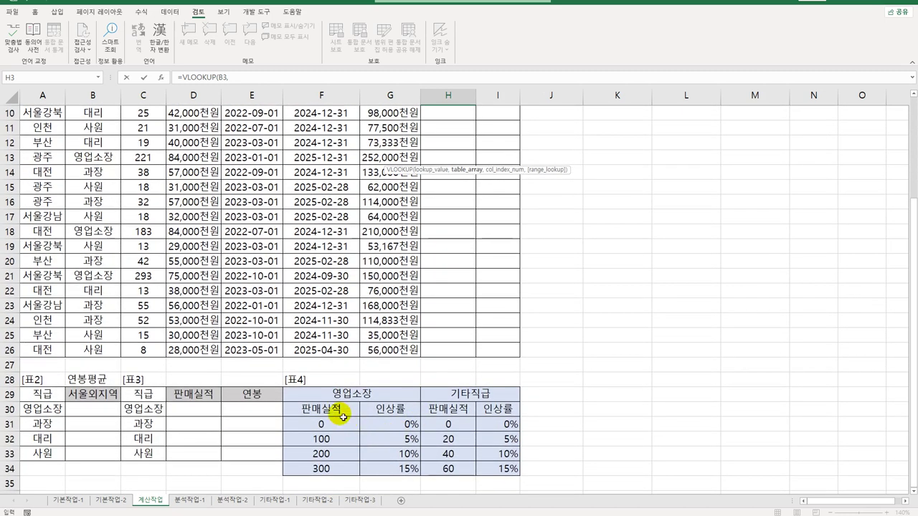
left_click_drag(343, 423, 391, 469)
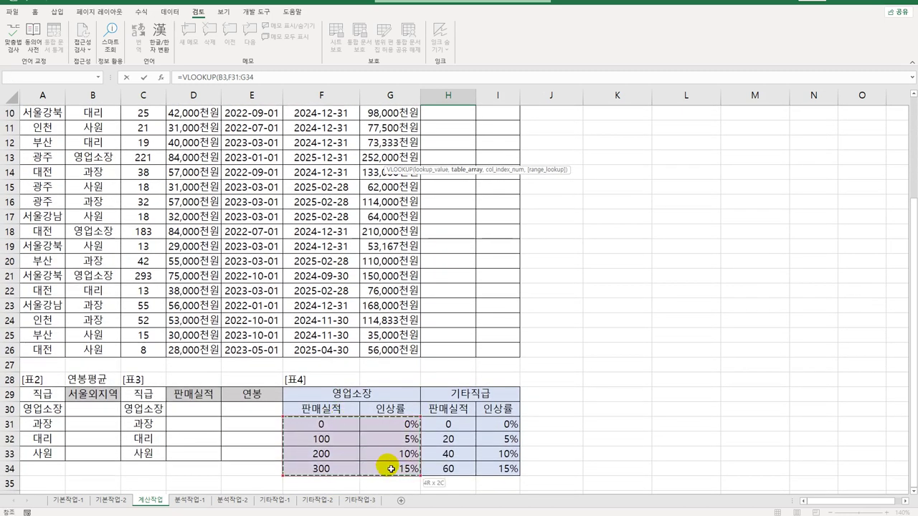
left_click_drag(391, 469, 391, 469)
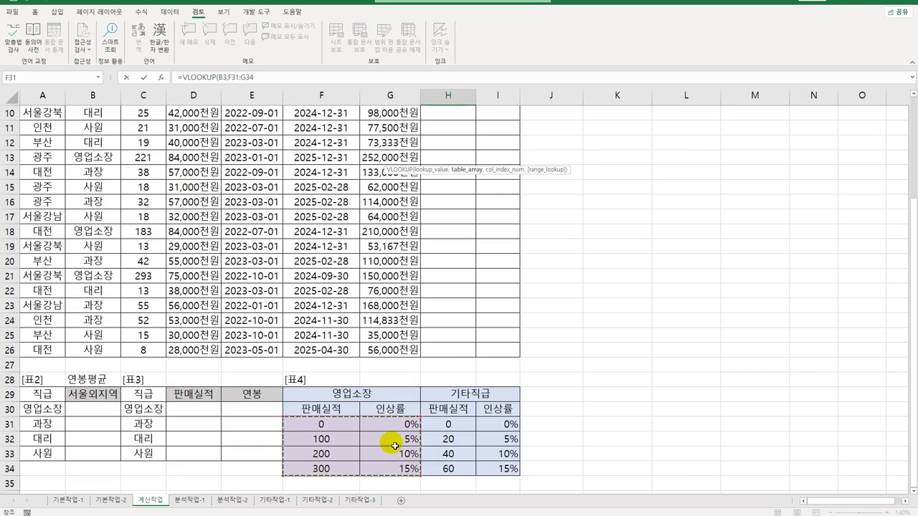
scroll(399, 416, "up", 3)
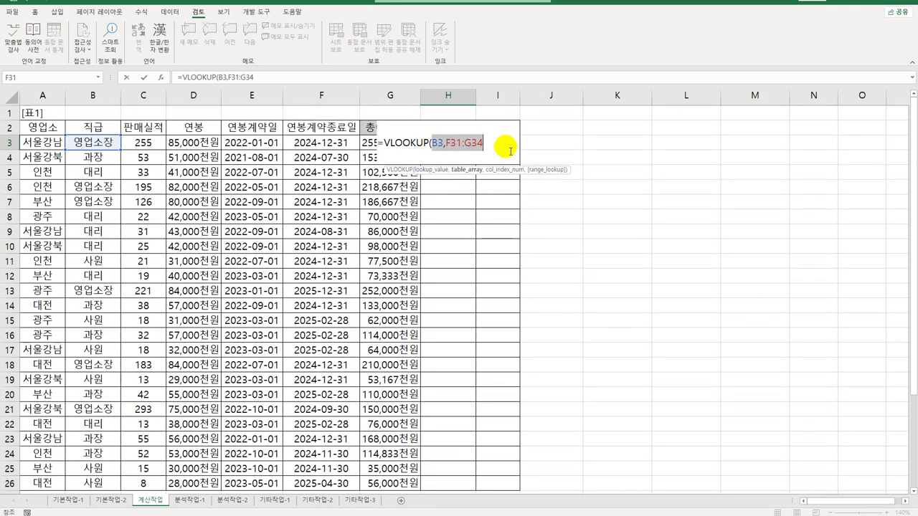
key("BackSpace")
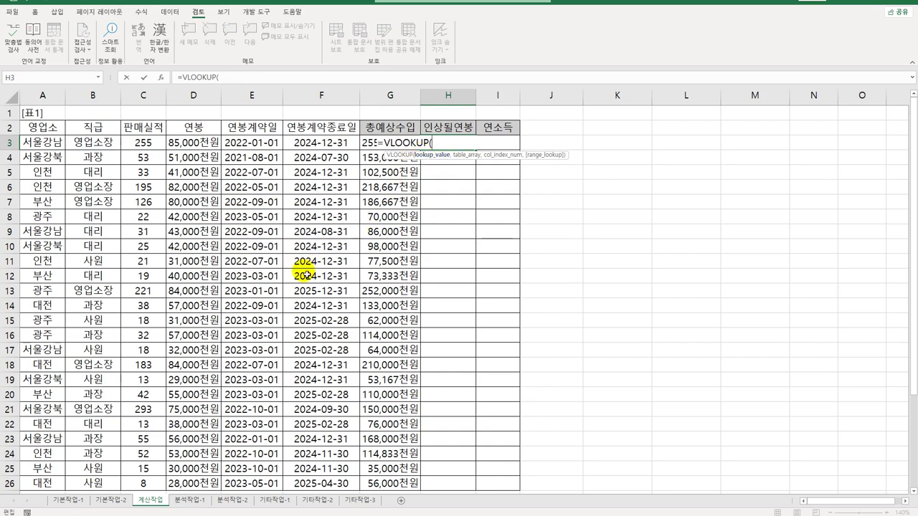
- Use C3 as the VLOOKUP lookup value and the absolute 영업소장 range $F$31:$G$34 in [표4] as its table
scroll(309, 323, "down", 3)
scroll(337, 387, "up", 3)
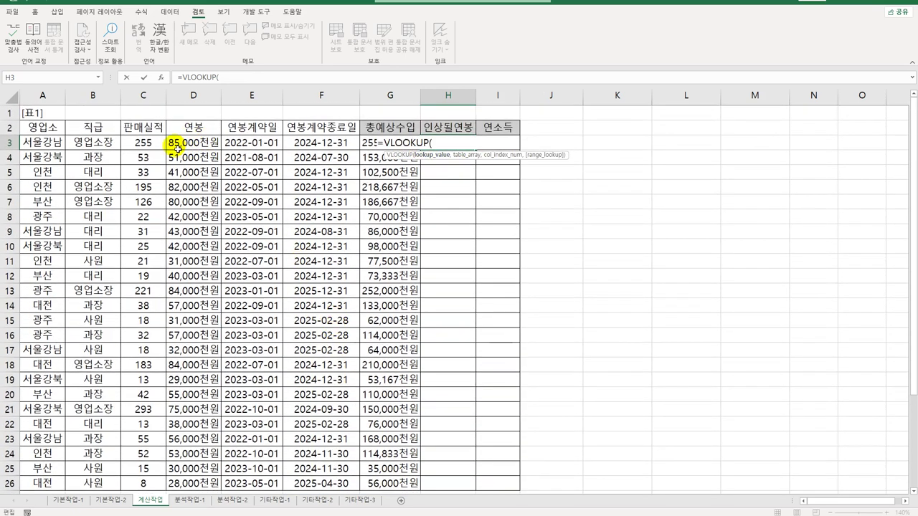
left_click(143, 143)
type(",")
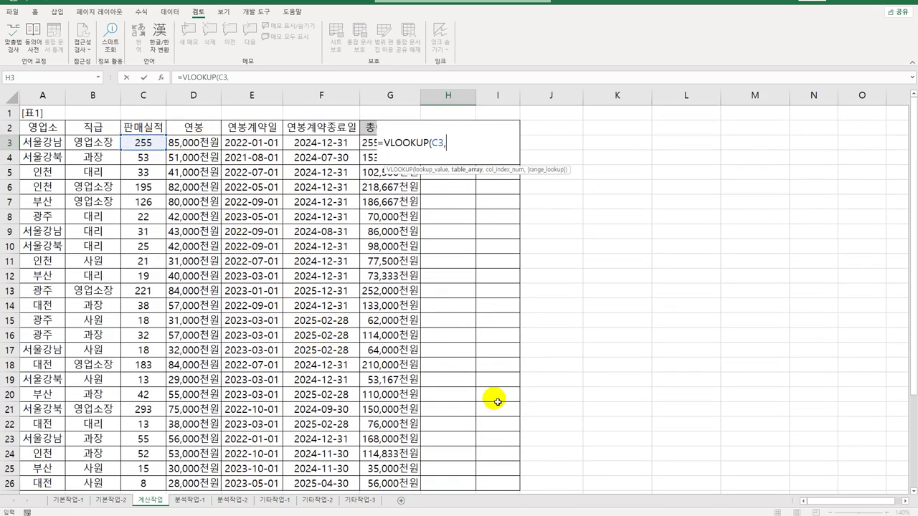
scroll(404, 320, "down", 6)
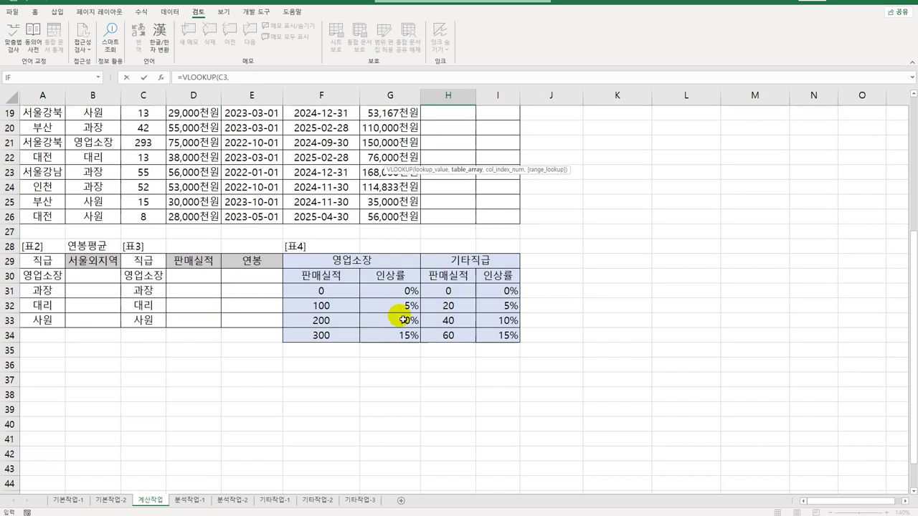
left_click_drag(343, 290, 345, 331)
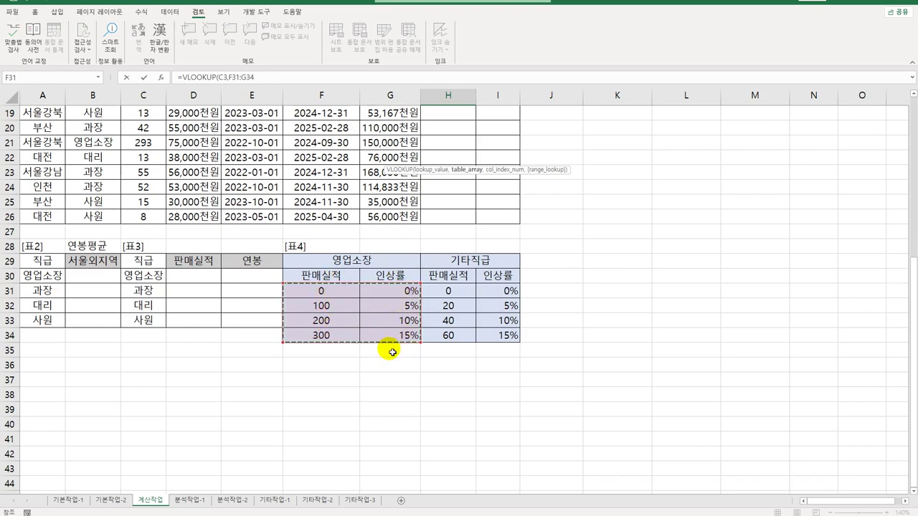
key("F4")
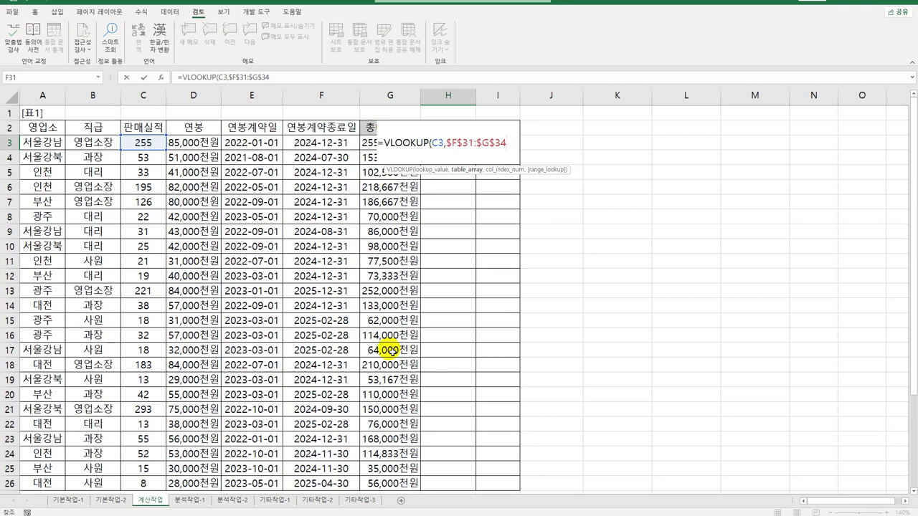
- Complete the H3 formula with column index 2 and approximate match, making it =VLOOKUP(C3,$F$31:$G$34,2,TRUE)
type(",")
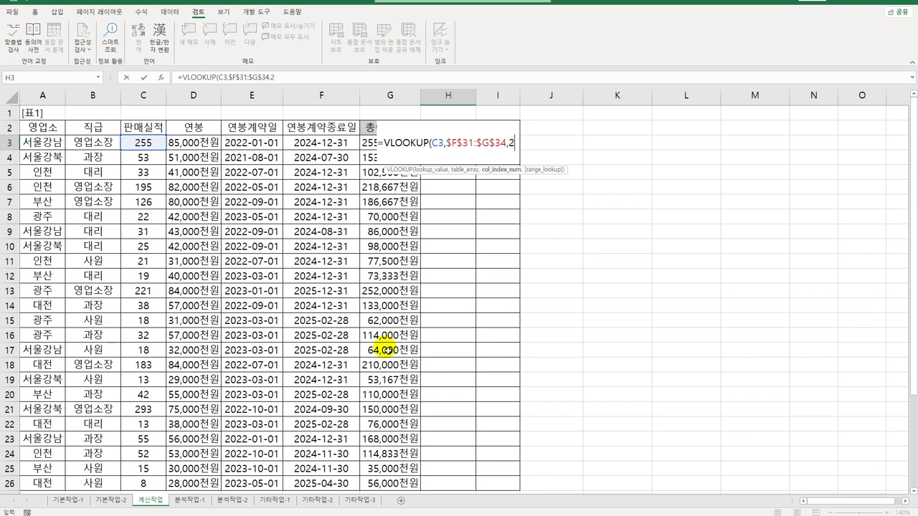
type("2,")
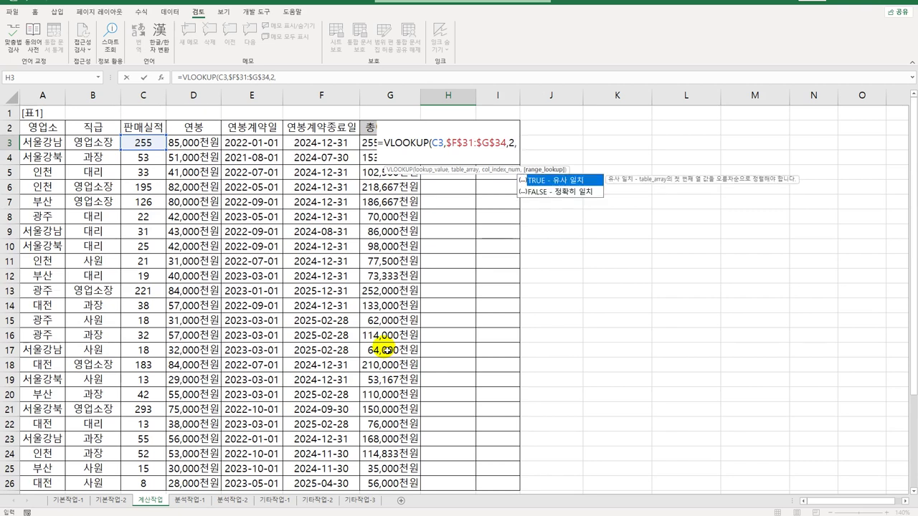
key("Tab")
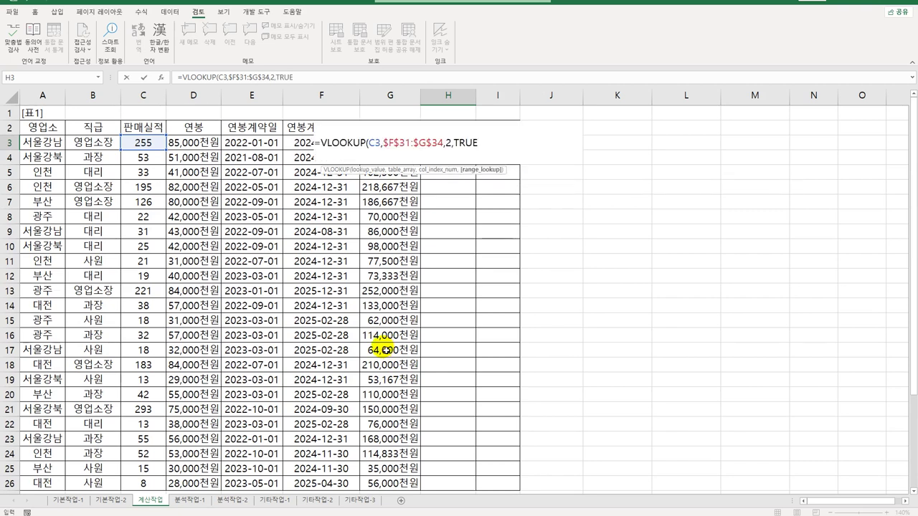
type(")")
key("Return")
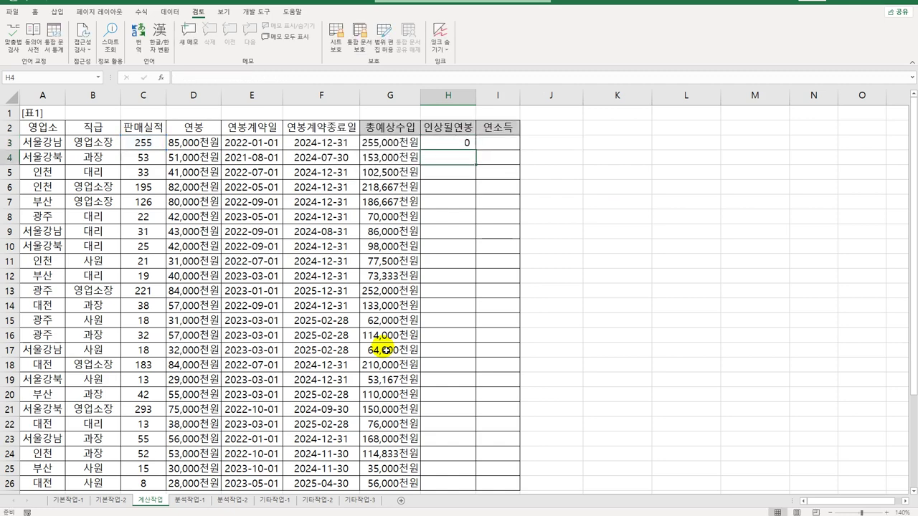
- Insert IF(B3="영업소장", before the VLOOKUP in H3 so the 영업소장 lookup becomes the value if true
left_click(449, 143)
scroll(462, 258, "down", 6)
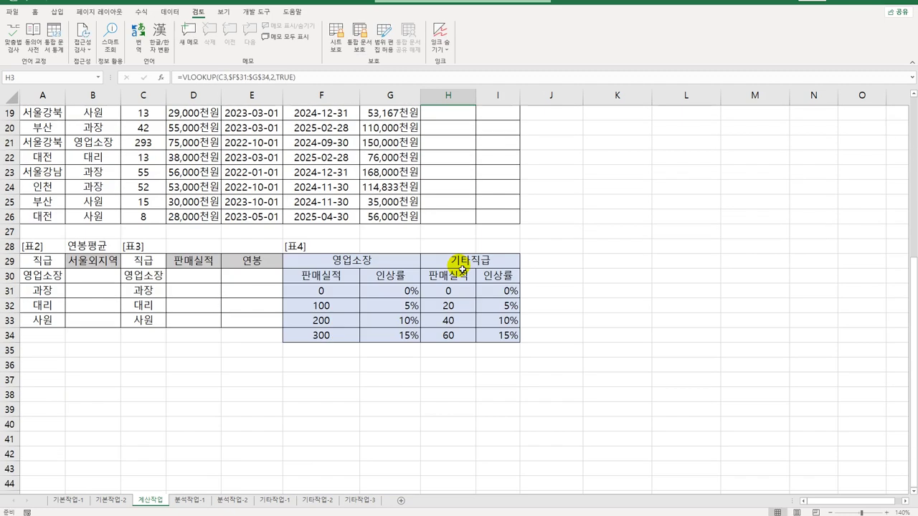
left_click_drag(399, 292, 389, 334)
left_click_drag(350, 290, 384, 337)
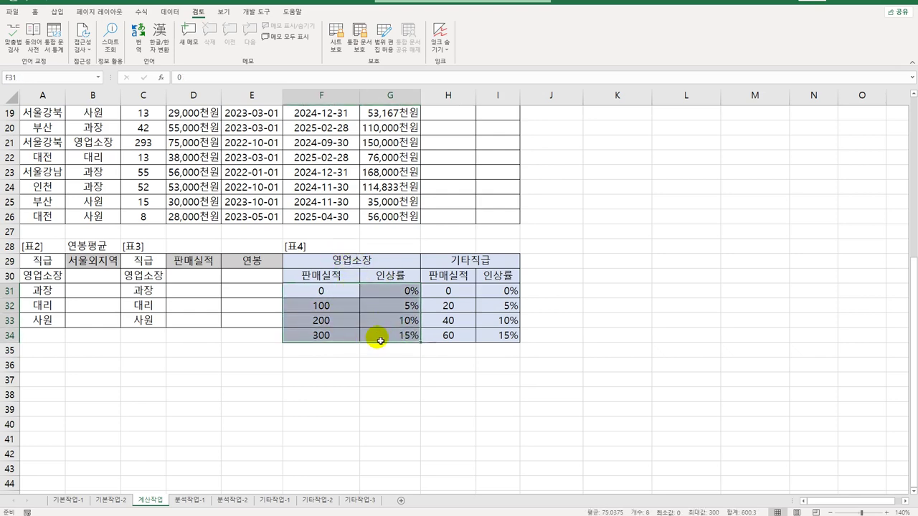
scroll(378, 338, "up", 6)
double_click(447, 142)
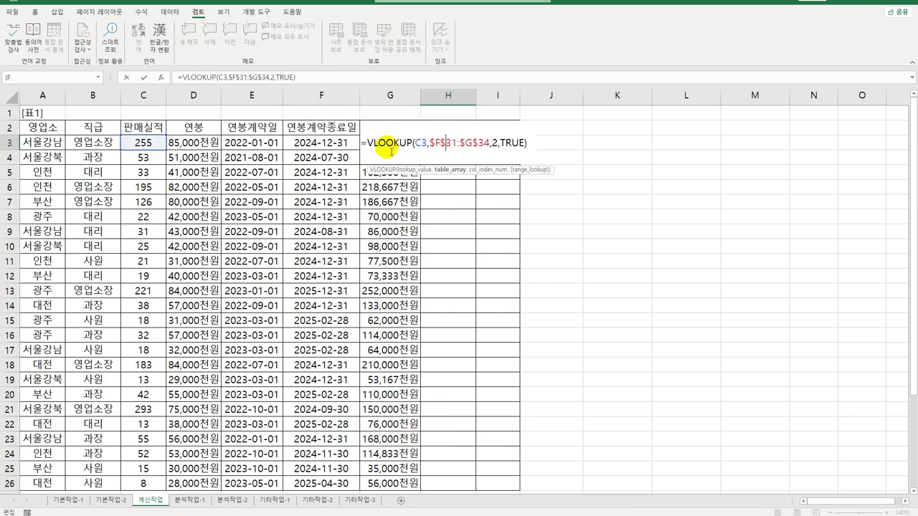
left_click(365, 142)
type("IF(")
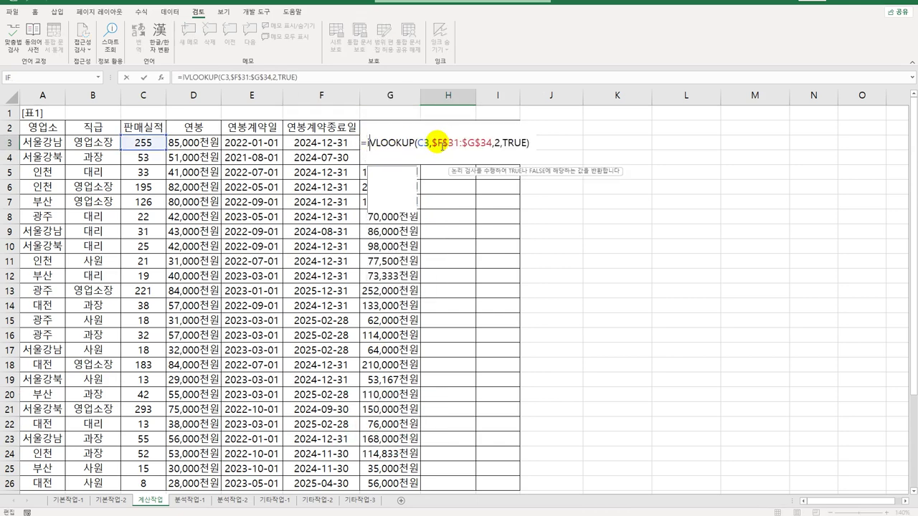
left_click(109, 143)
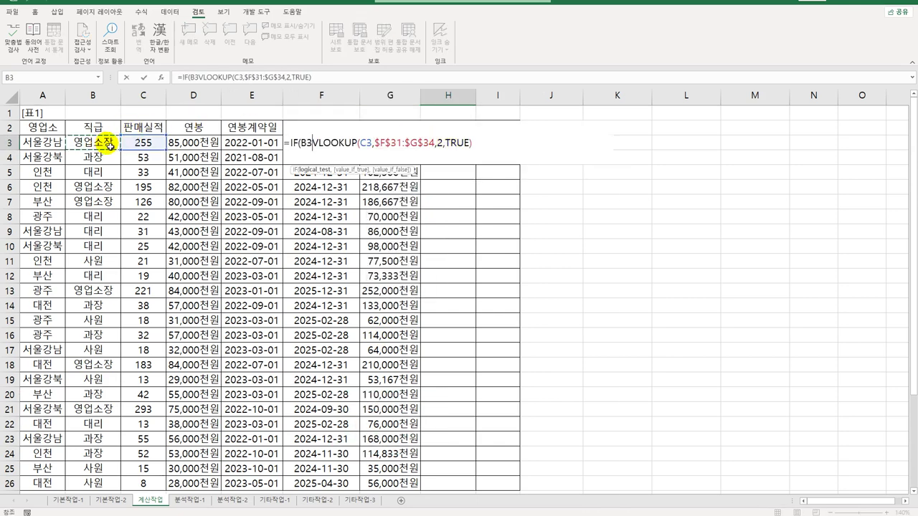
type("=\"")
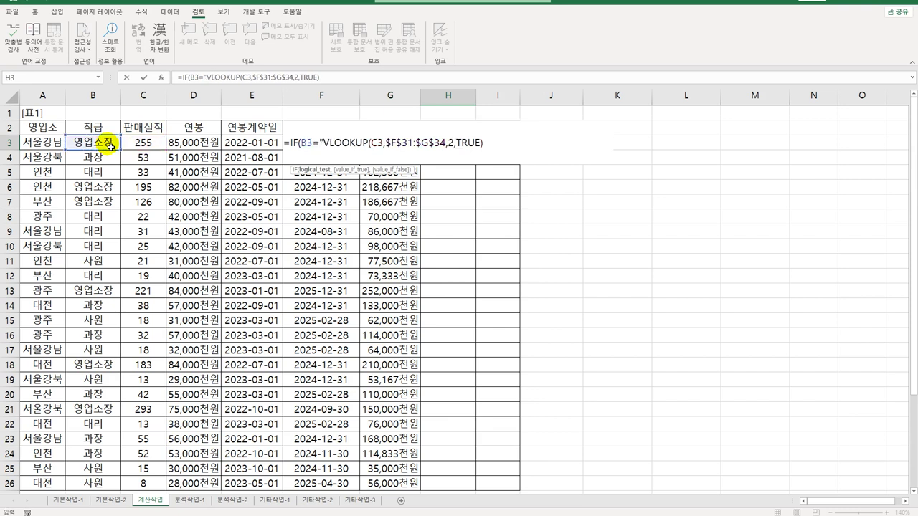
type("영업소장\"")
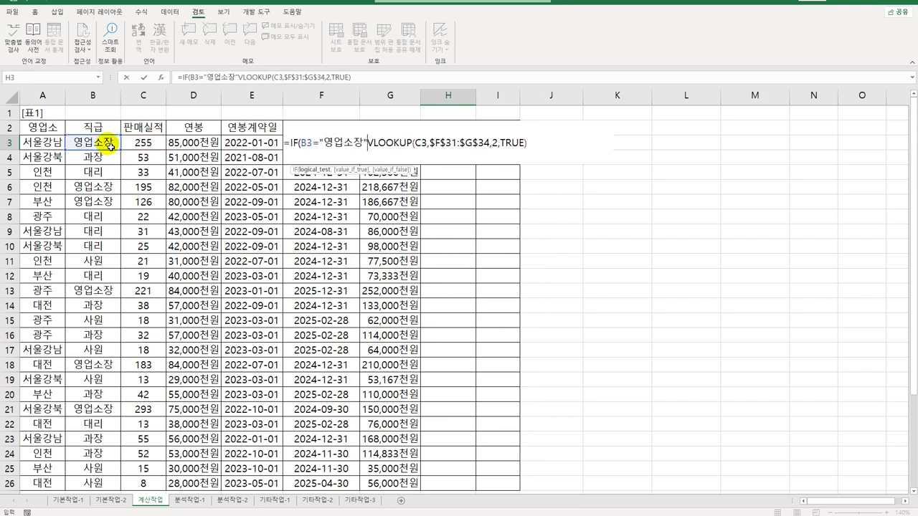
type(",")
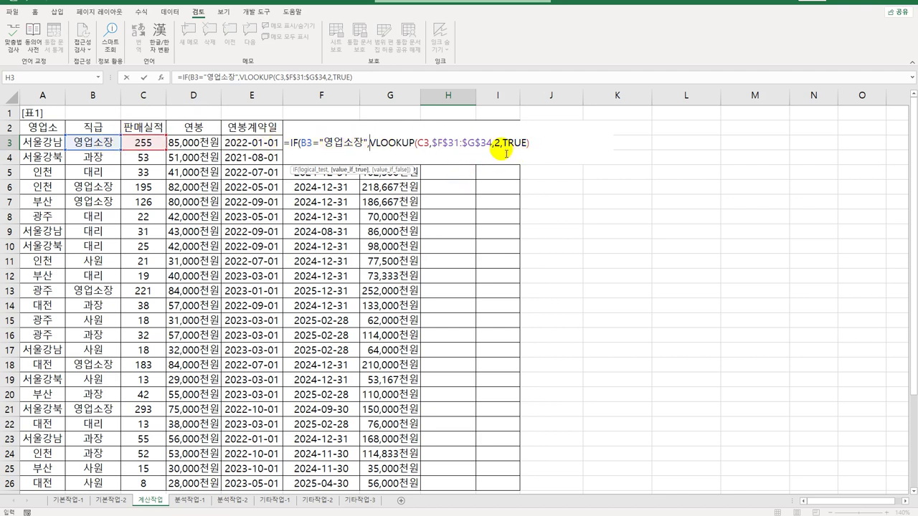
- Copy the VLOOKUP(C3,$F$31:$G$34,2,TRUE) expression in H3 and paste it after a comma as the IF's value if false
left_click_drag(373, 147, 535, 144)
key("ctrl+c")
left_click(537, 146)
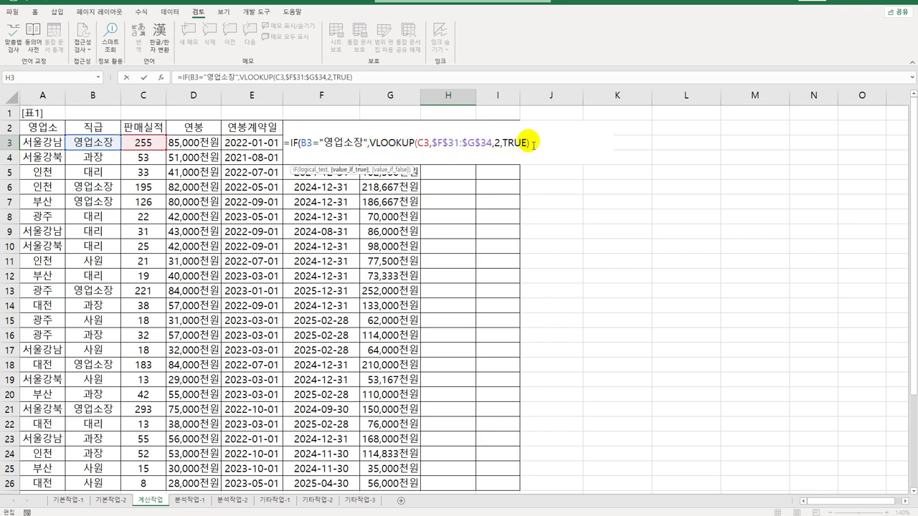
type(",")
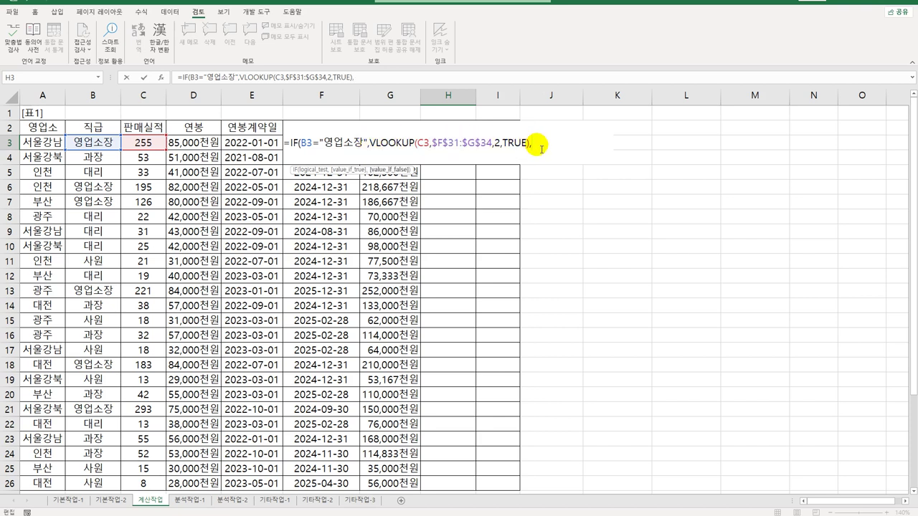
key("ctrl+v")
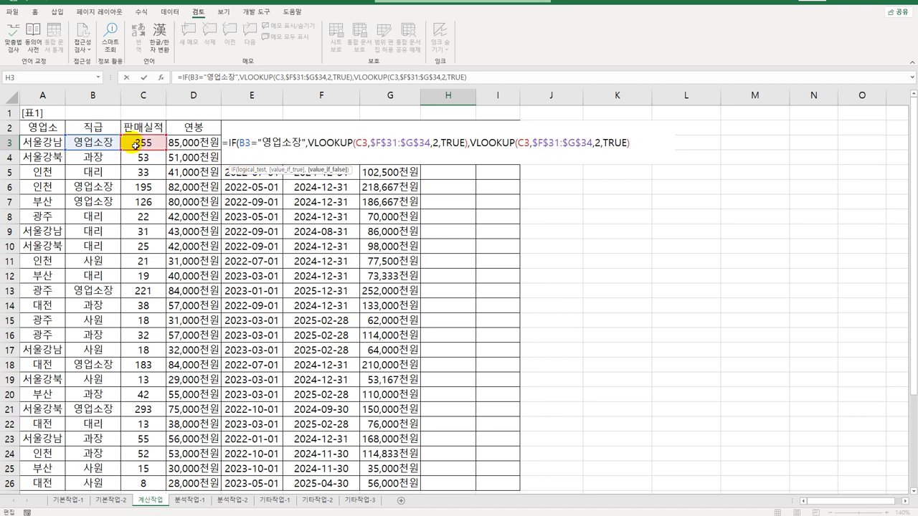
- Replace the second VLOOKUP's table range in H3 with the absolute 기타직급 range $H$31:$I$34 from [표4]
left_click_drag(532, 143, 593, 143)
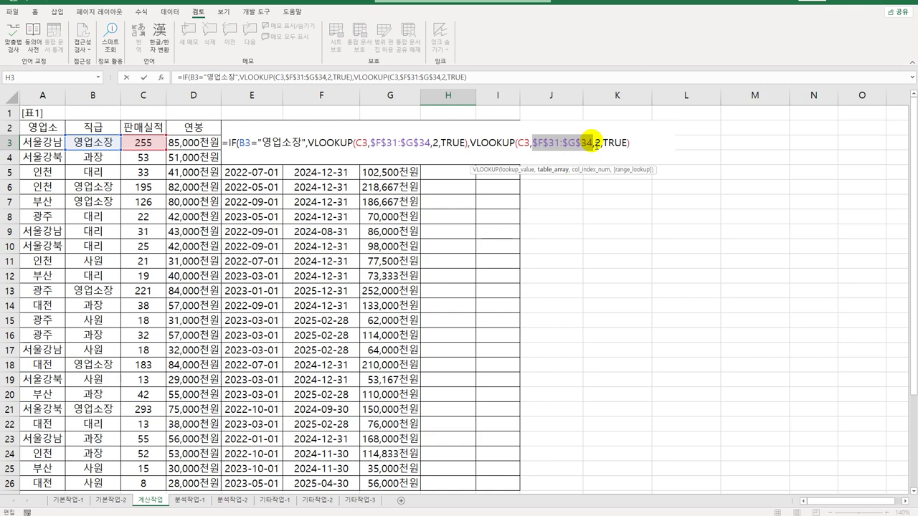
key("Delete")
scroll(557, 262, "down", 6)
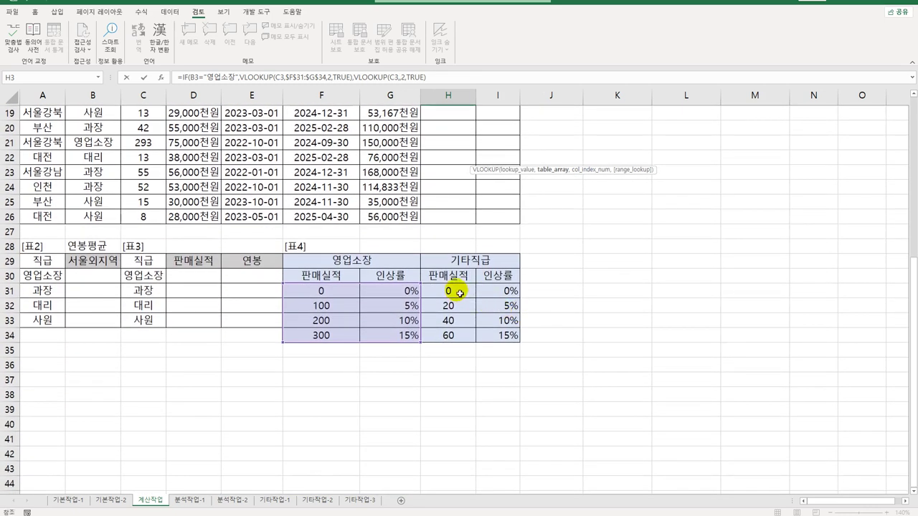
left_click_drag(459, 293, 488, 336)
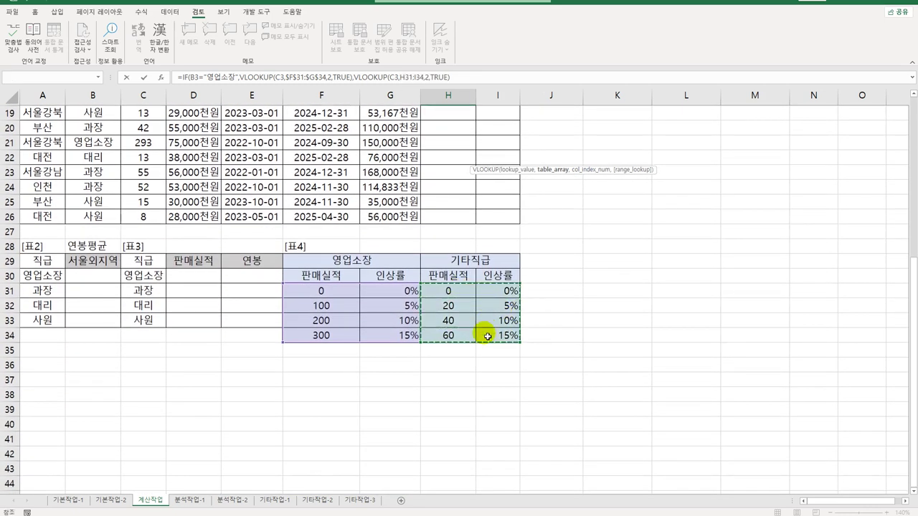
key("F4")
scroll(486, 332, "up", 6)
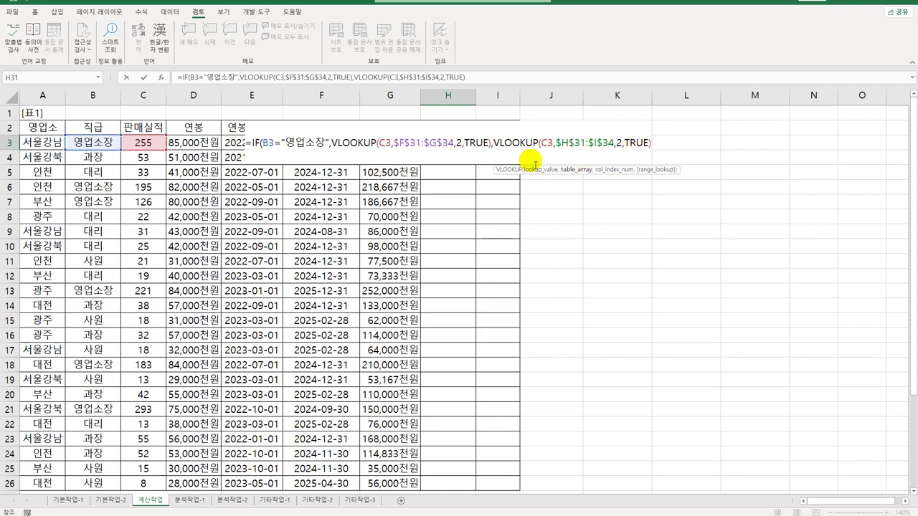
- Close the IF function in H3 with a final parenthesis and enter the formula
left_click(653, 143)
type(")")
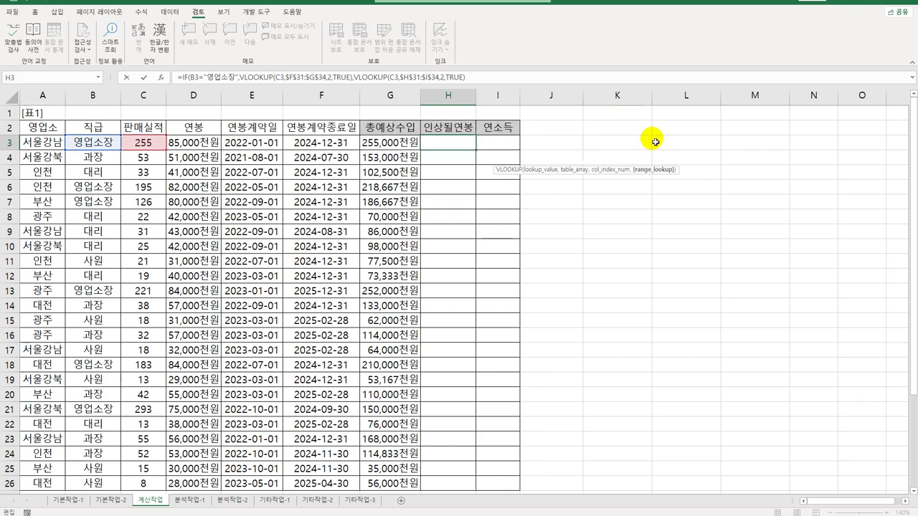
key("ctrl+Return")
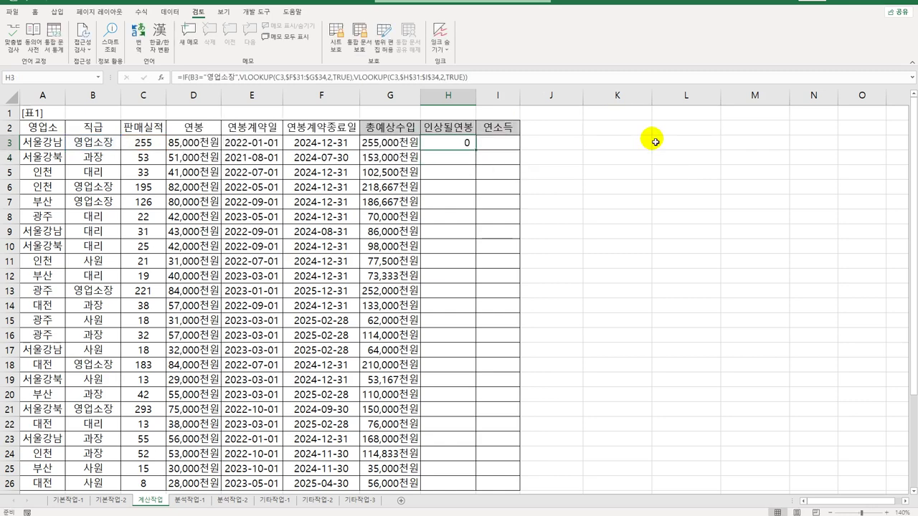
left_click(36, 12)
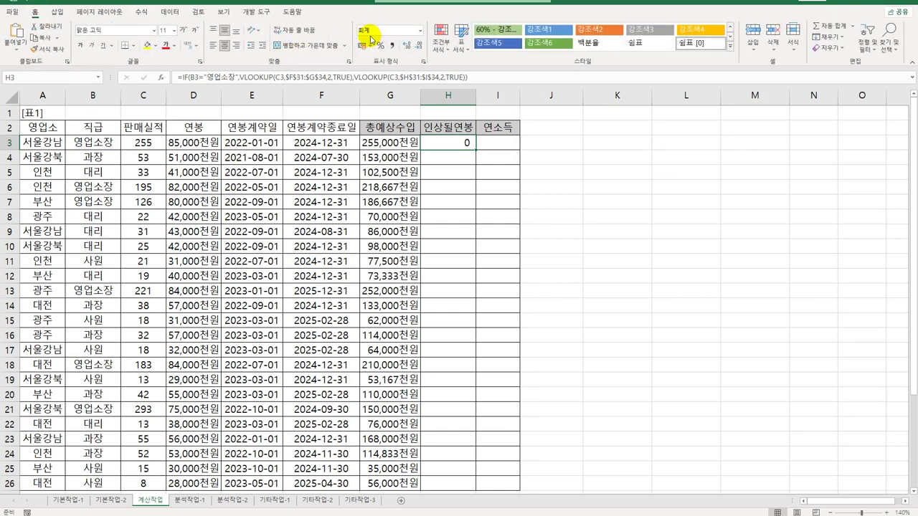
scroll(467, 160, "down", 6)
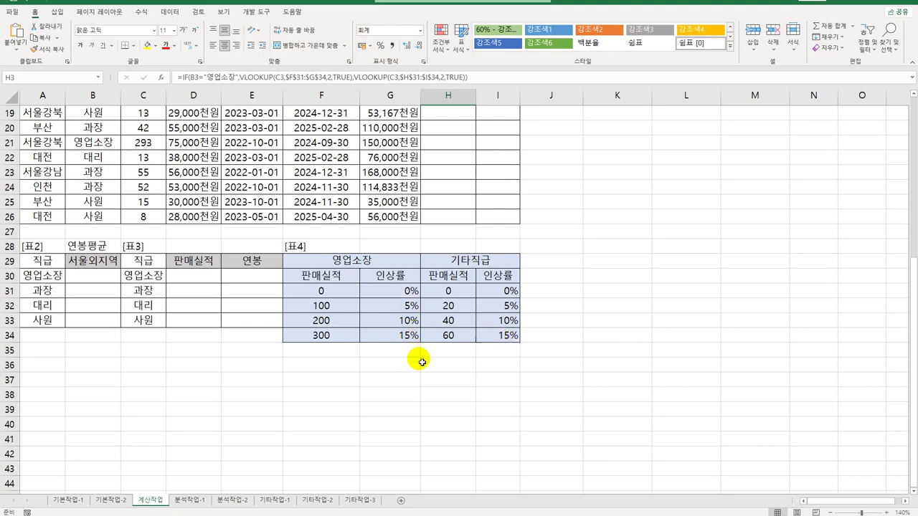
scroll(430, 346, "up", 6)
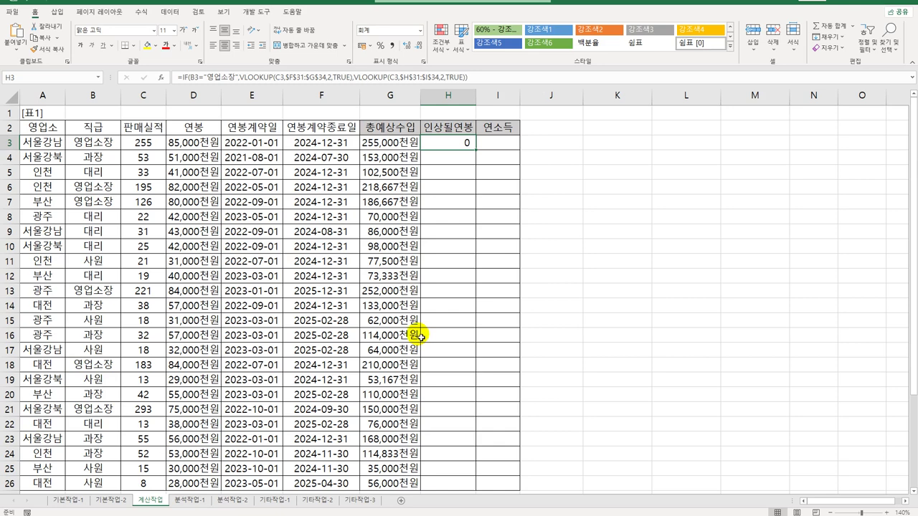
- Prefix the H3 formula with D3*(1+ and close the added parenthesis after the IF, filling the result down to H26
double_click(447, 143)
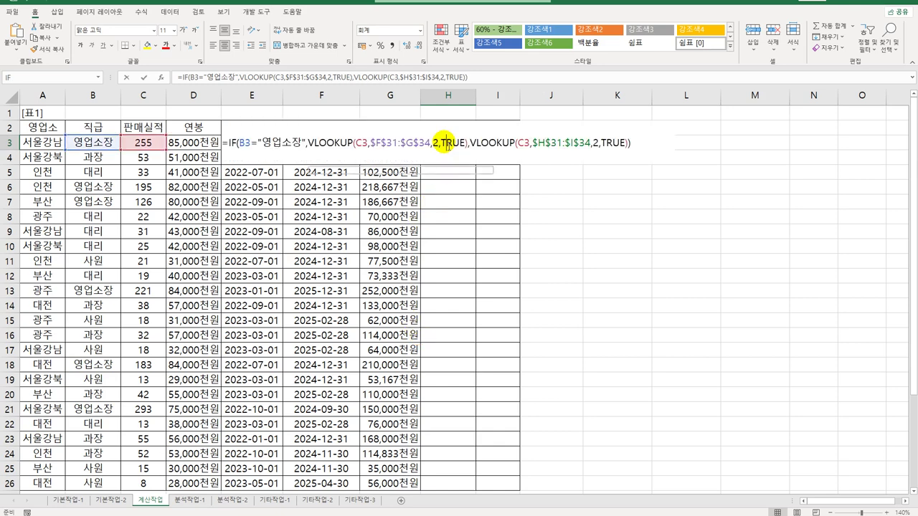
left_click(229, 144)
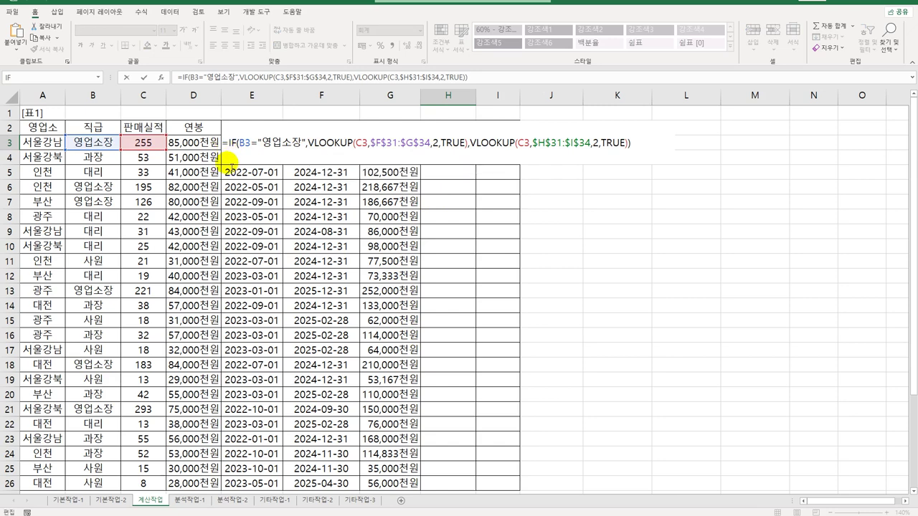
left_click(190, 143)
type("*")
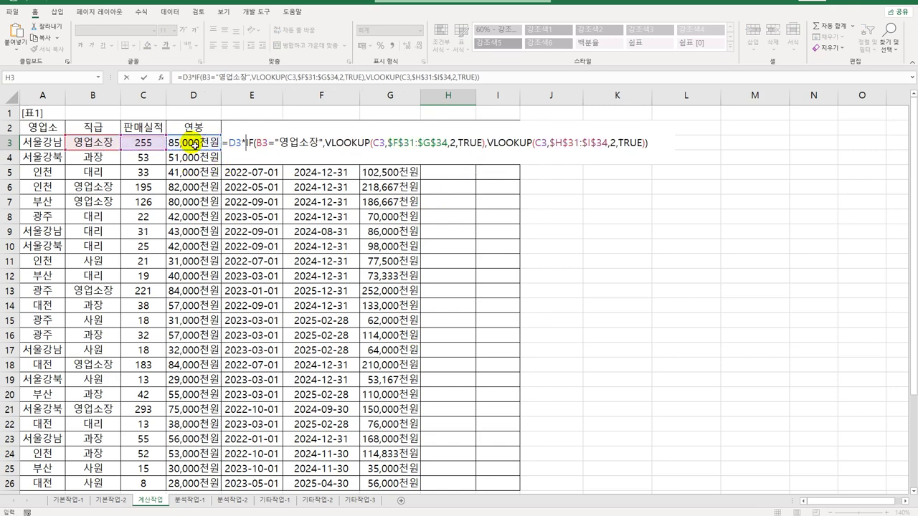
type("(")
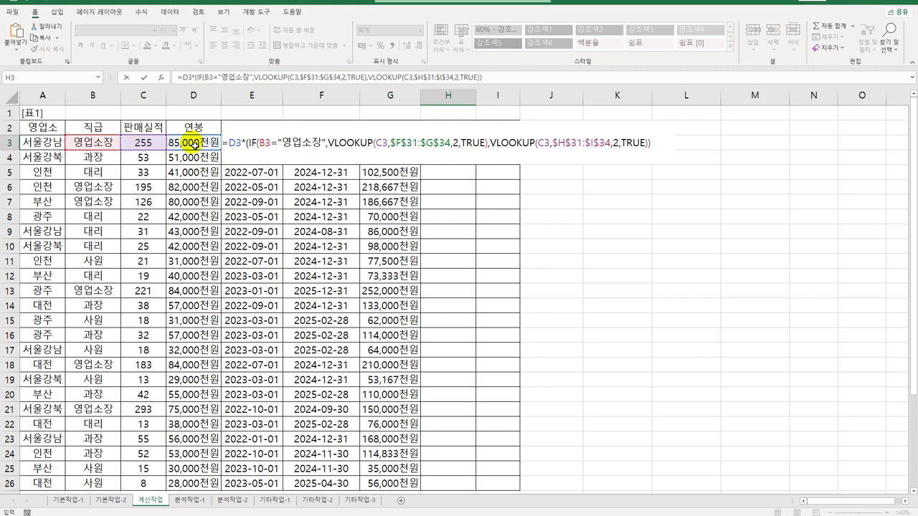
type("1")
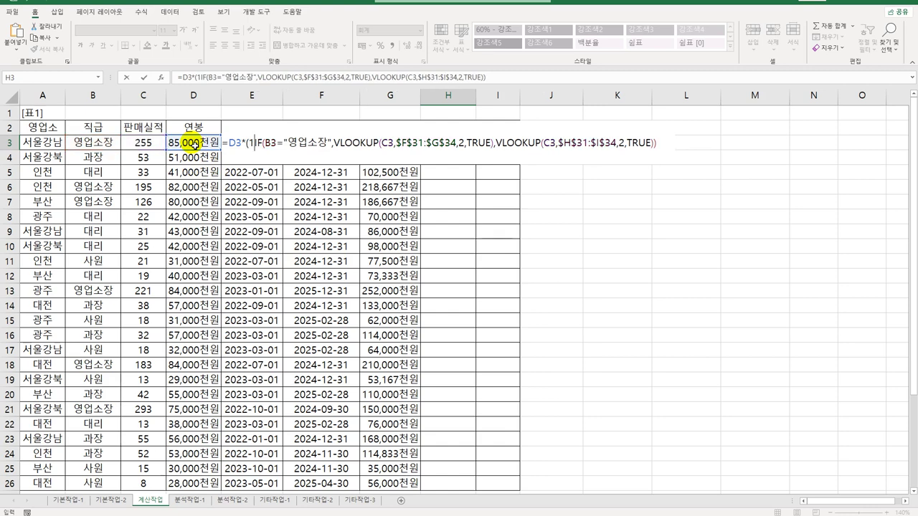
type("+")
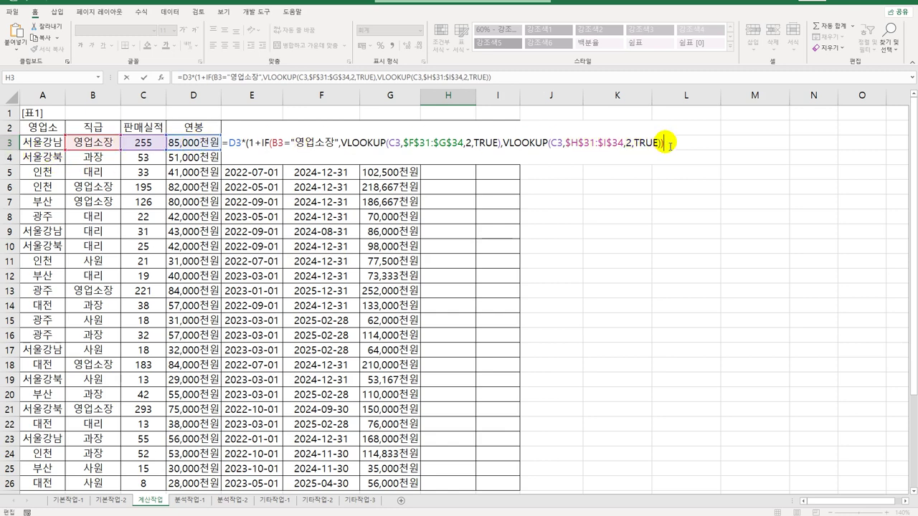
key("ctrl+Return")
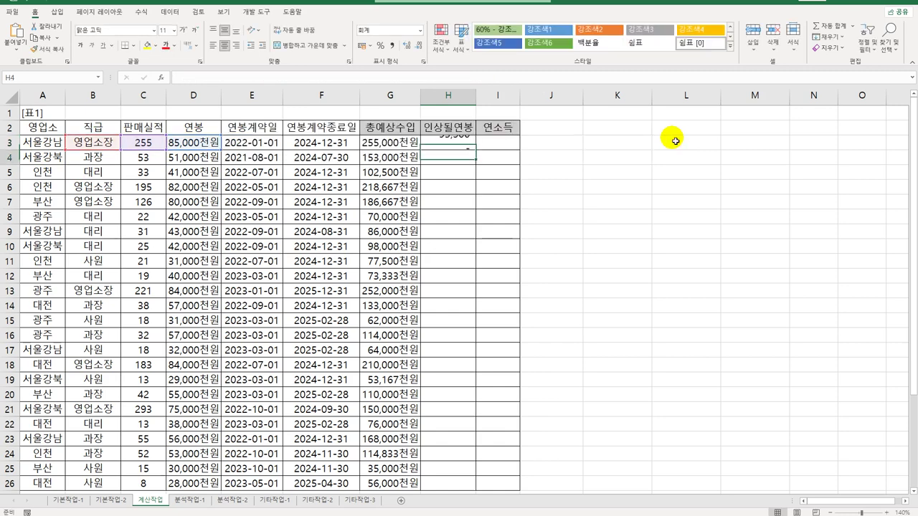
double_click(477, 149)
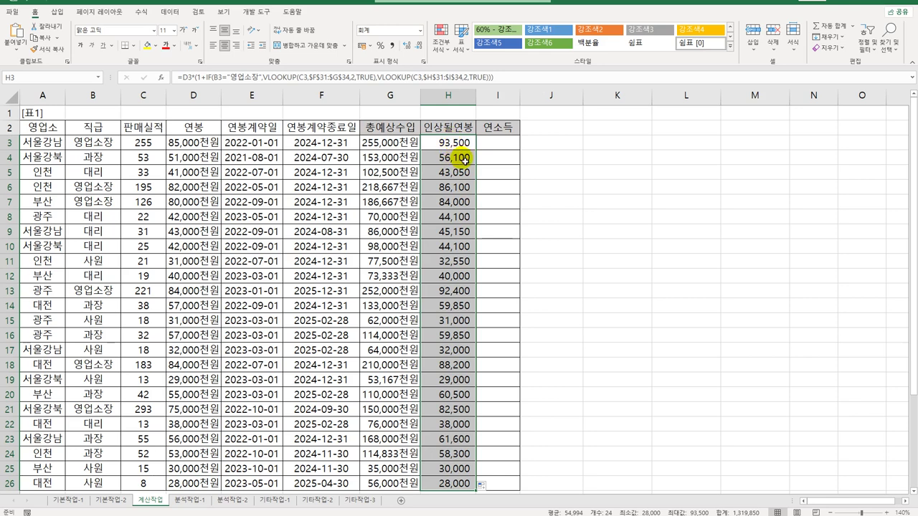
- Wrap the whole H3 calculation in TRUNC with -3 as the number of digits and enter it
double_click(441, 144)
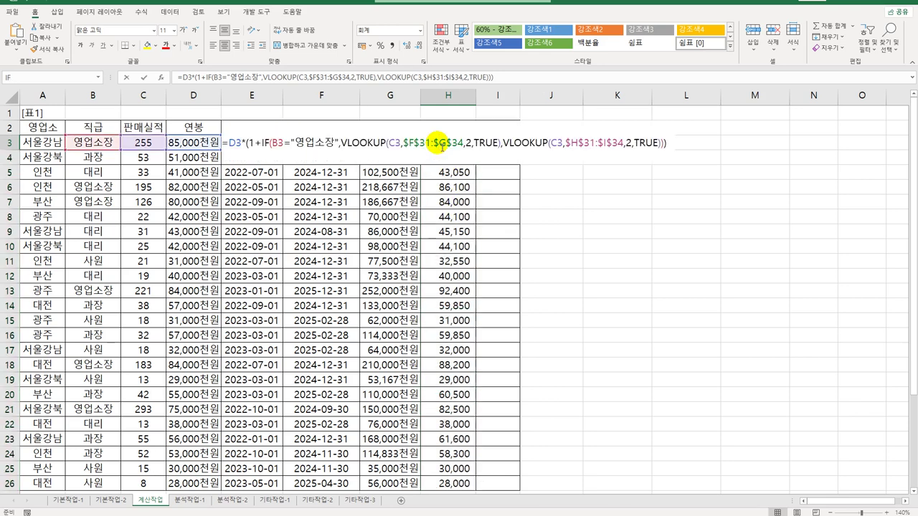
left_click(227, 143)
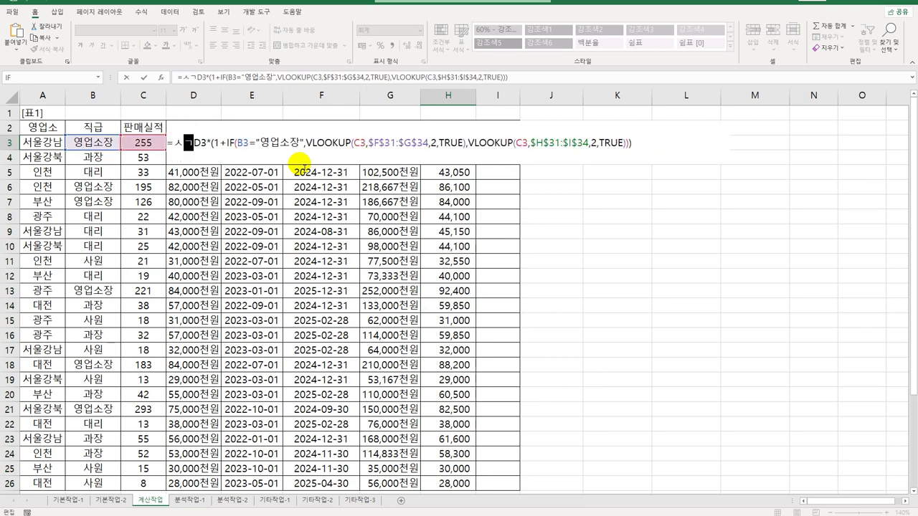
type("tr")
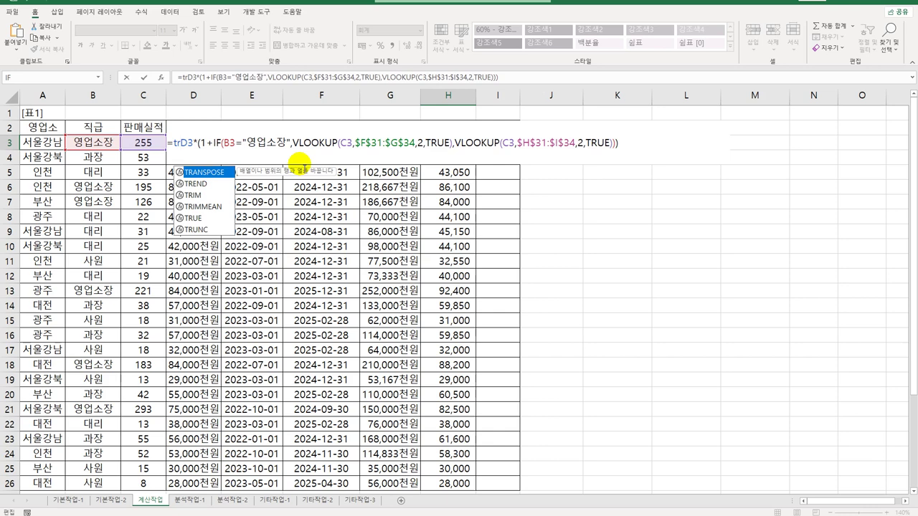
key("Down")
key("Down")
key("Down")
key("Down")
key("Down")
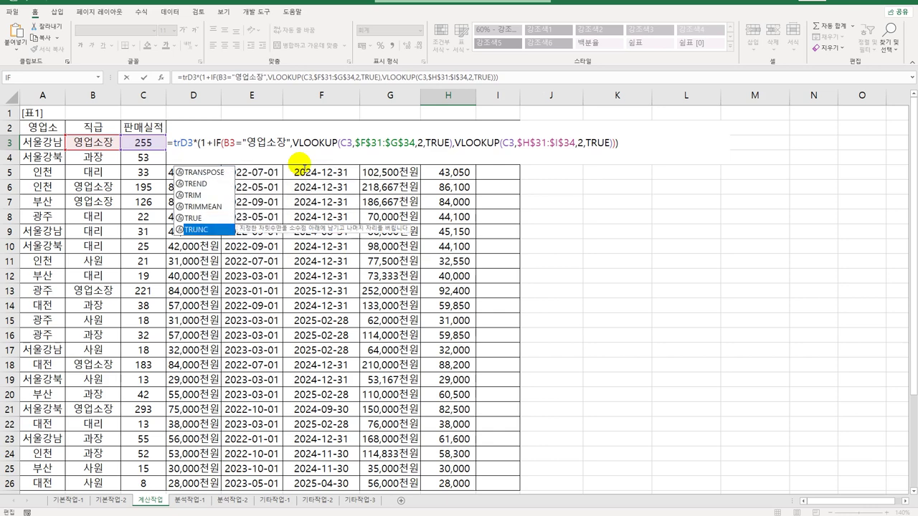
key("Tab")
type(",")
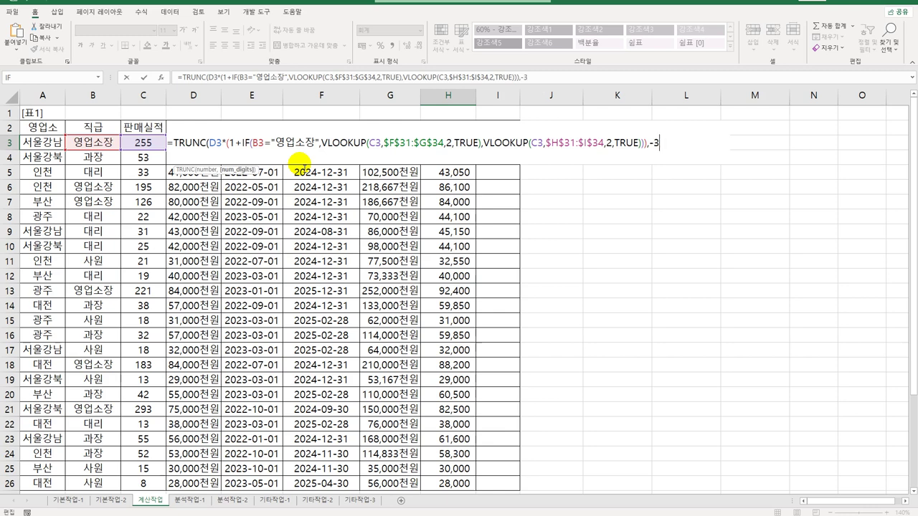
type(")")
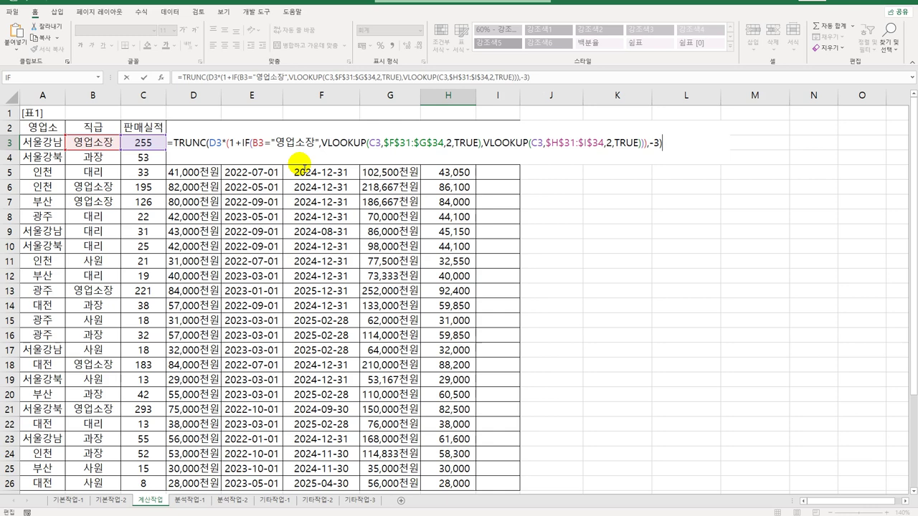
key("Return")
- Fill the TRUNC formula from H3 down through H26
left_click(470, 145)
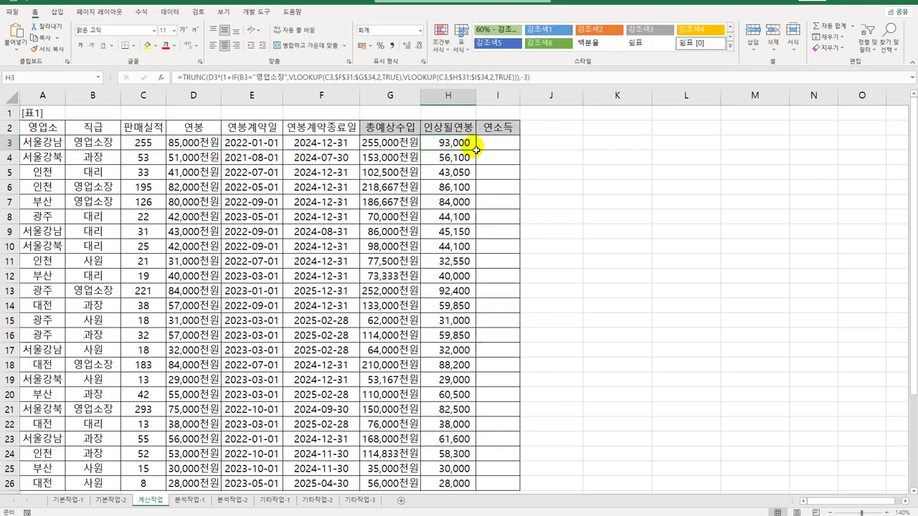
double_click(477, 150)
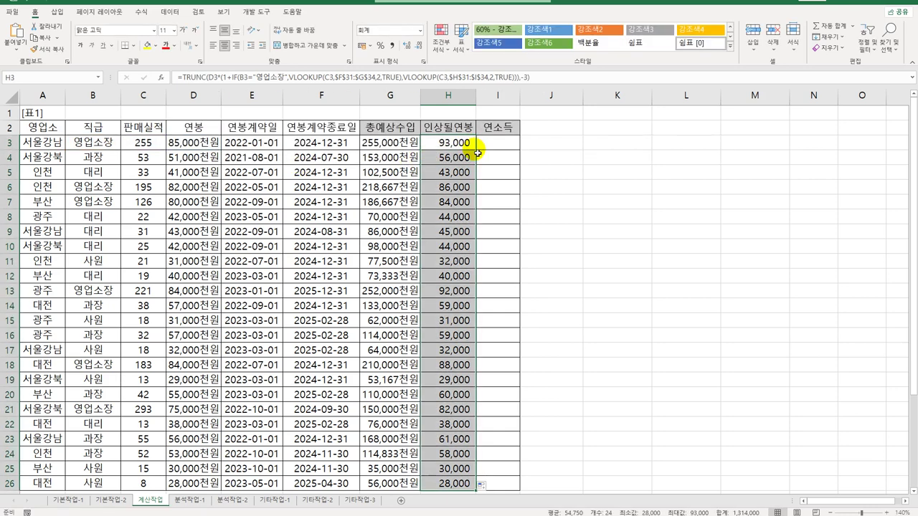
left_click(467, 147)
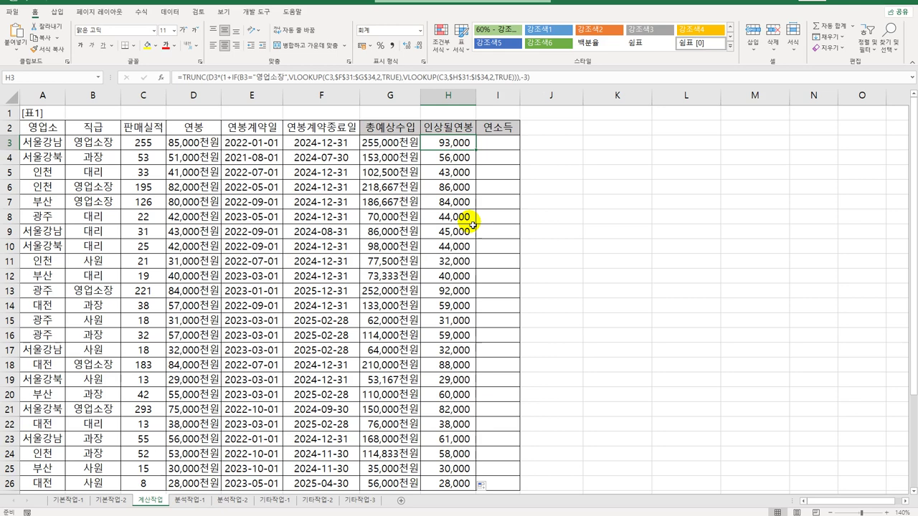
- Select I3 under 연소득, open the Visual Basic editor and insert a new module
left_click(502, 145)
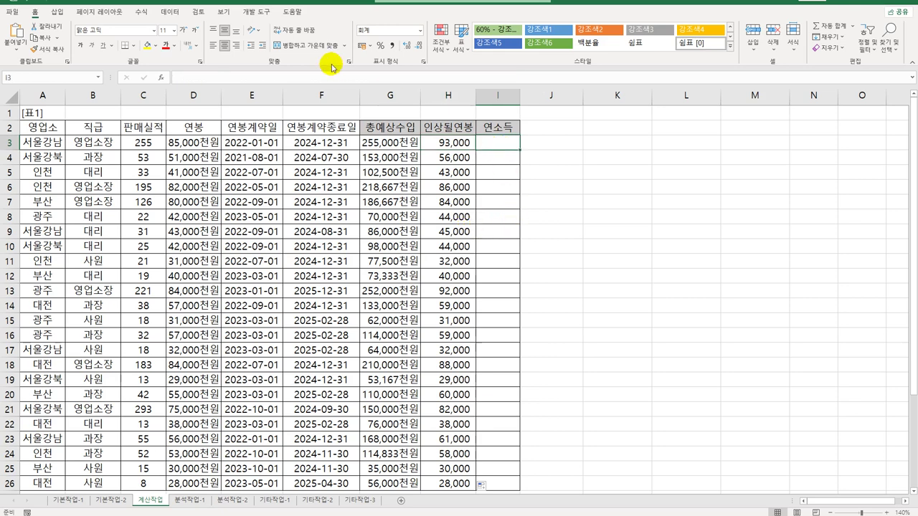
left_click(257, 12)
left_click(12, 39)
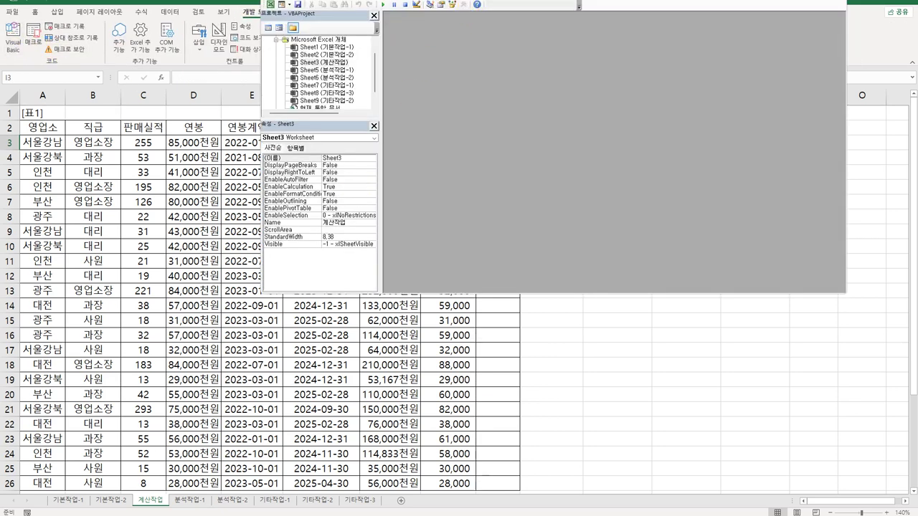
left_click(365, 21)
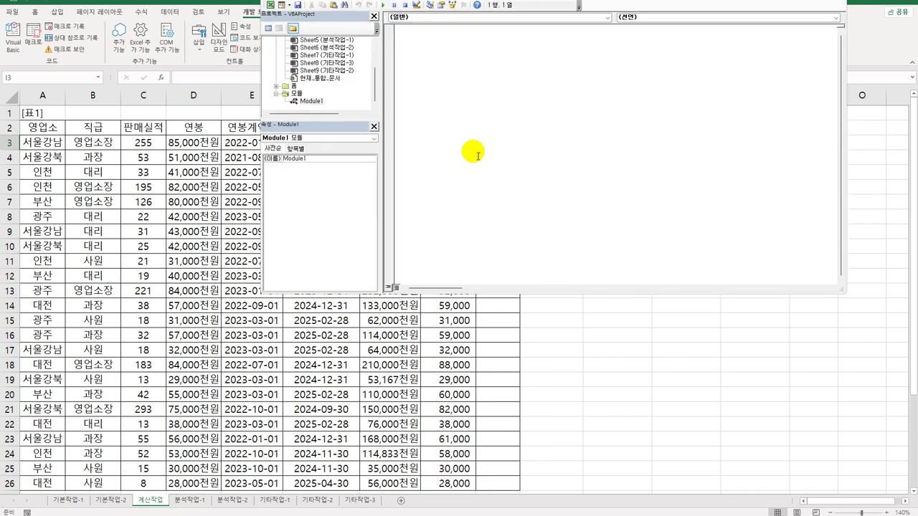
- Declare Public Function fn연소득(직급, 판매실적, 연봉) in the new module
type("ㅂubl")
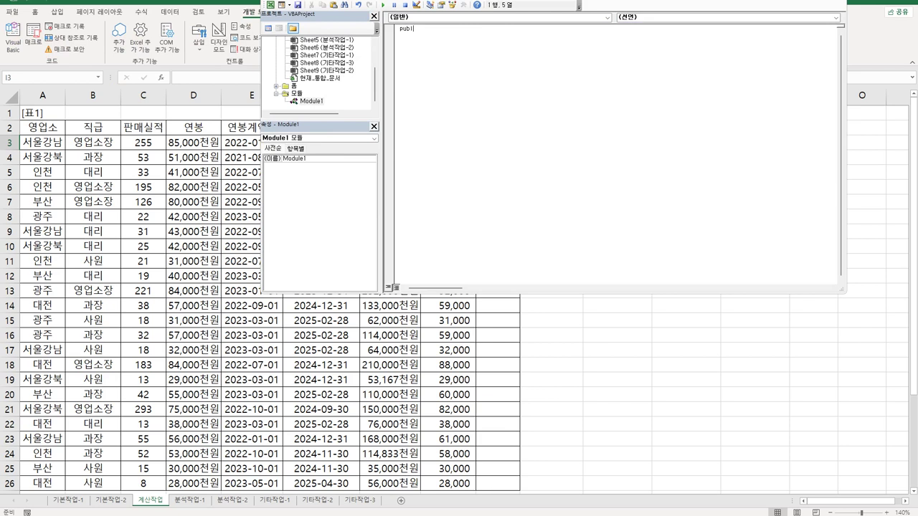
type("ic function fn연소득(직급, 연")
type("매실적,")
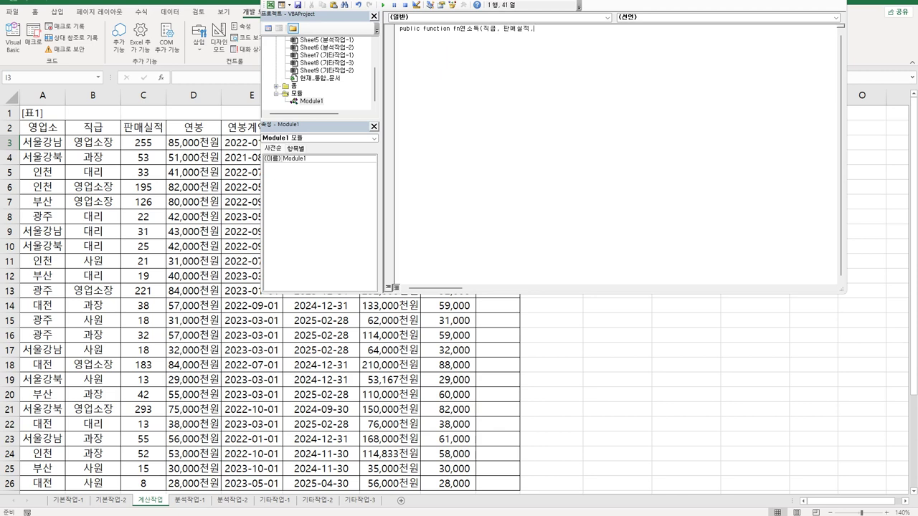
type(" 연봉)")
key("Return")
key("Return")
- Start the function body with the condition If 직급 <> "영업소장" Then
type("if 직급 ")
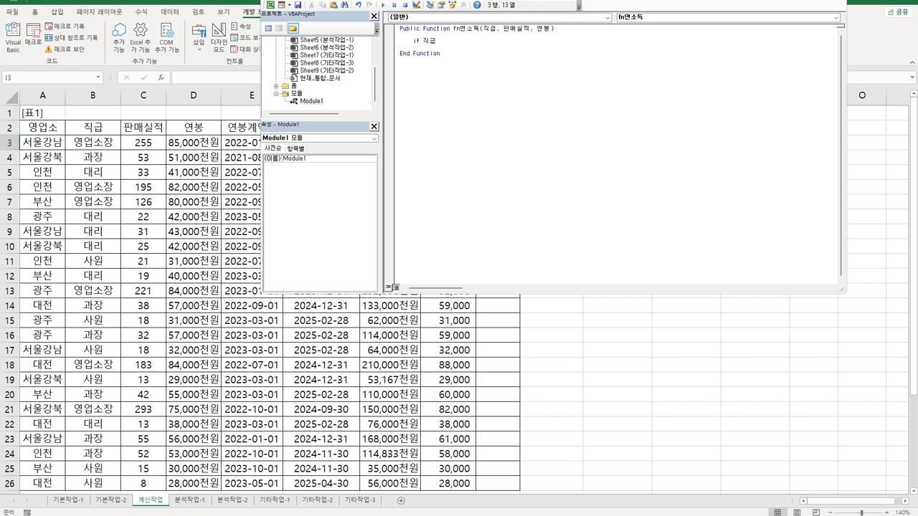
type("<>\"dudd")
key("BackSpace")
key("BackSpace")
key("BackSpace")
key("BackSpace")
key("BackSpace")
type("\"영업소장\" Then")
key("Return")
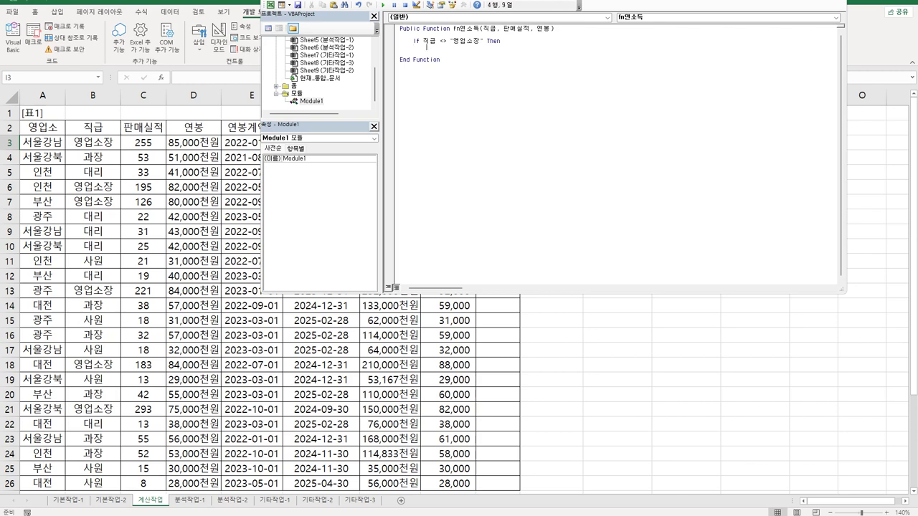
- Add a nested If 판매실적 >= 50 Then whose statement is fn연소득 = 연봉 + 10000
type("if 판매실적 >=50 Then")
key("Return")
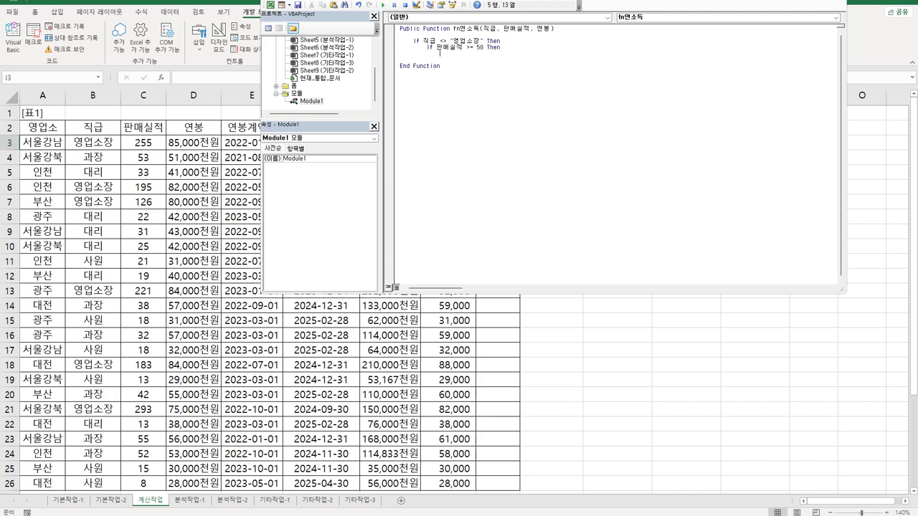
type("fn연소득 = 연봉 + 10000")
key("Return")
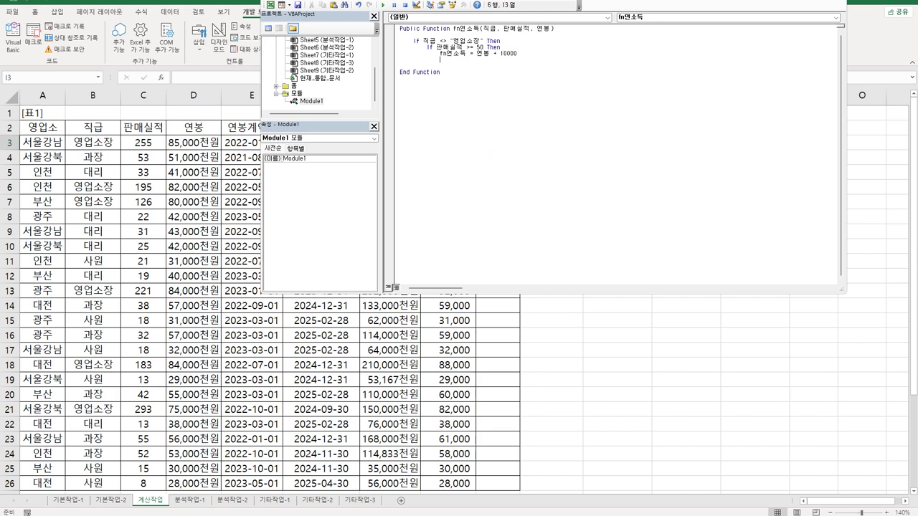
- Add the branch ElseIf 판매시리적 >= 20 Then at the nested If's indentation level
key("BackSpace")
type("elseif 판매실리적 >=20")
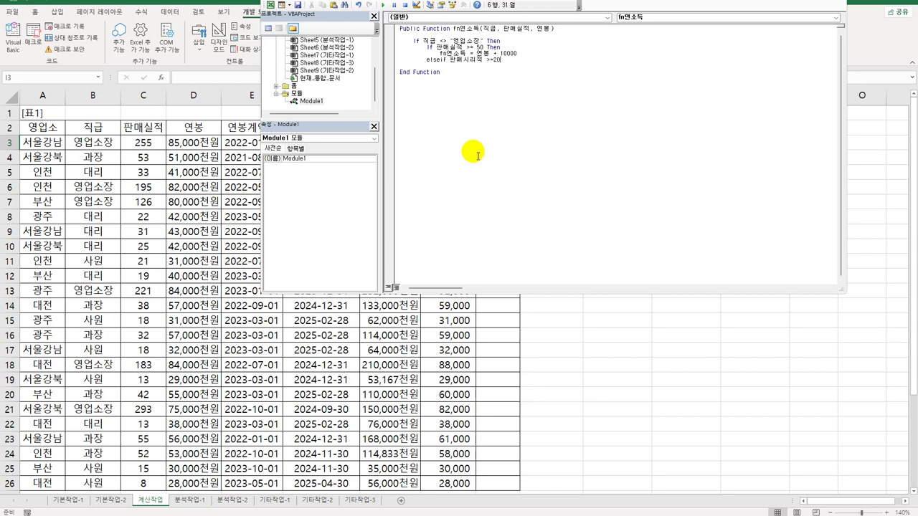
type(" then")
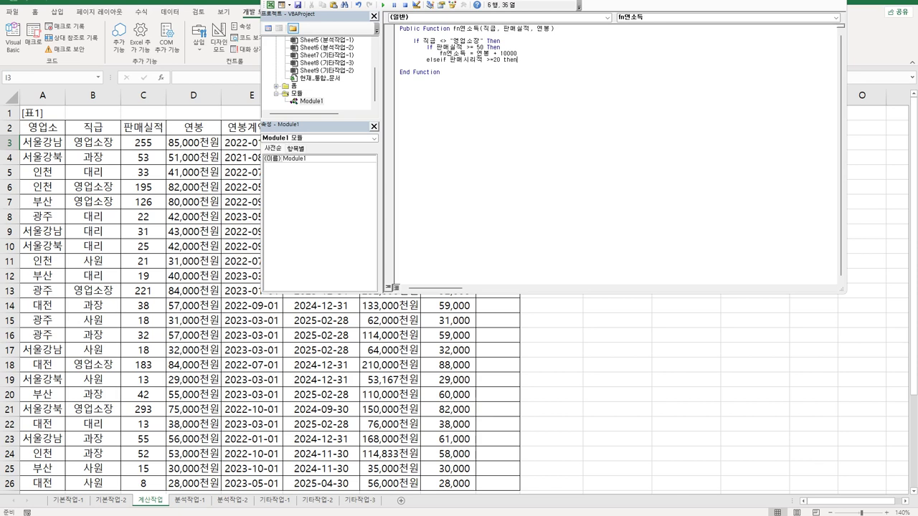
key("Return")
- Copy the statement fn연소득 = 연봉 + 10000 into the ElseIf branch
key("Up")
key("Up")
key("shift+End")
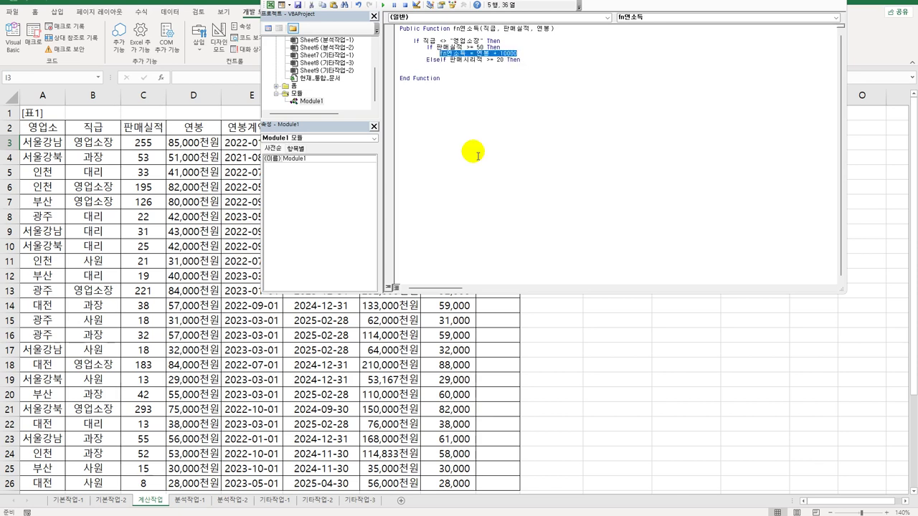
key("ctrl+c")
key("Down")
key("Down")
key("ctrl+v")
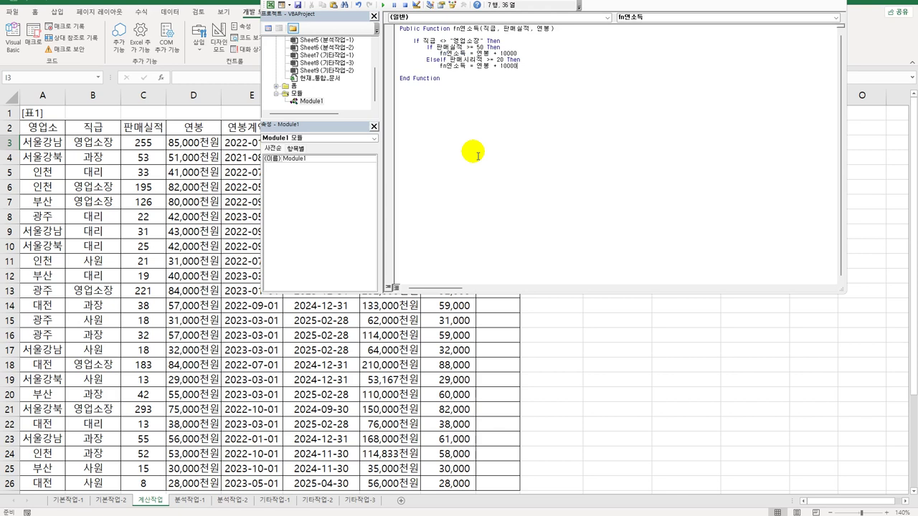
- Change the amount added to 연봉 in the ElseIf branch to 5000
key("shift+Left")
key("shift+Left")
key("shift+Left")
key("shift+Left")
key("shift+Left")
type("5")
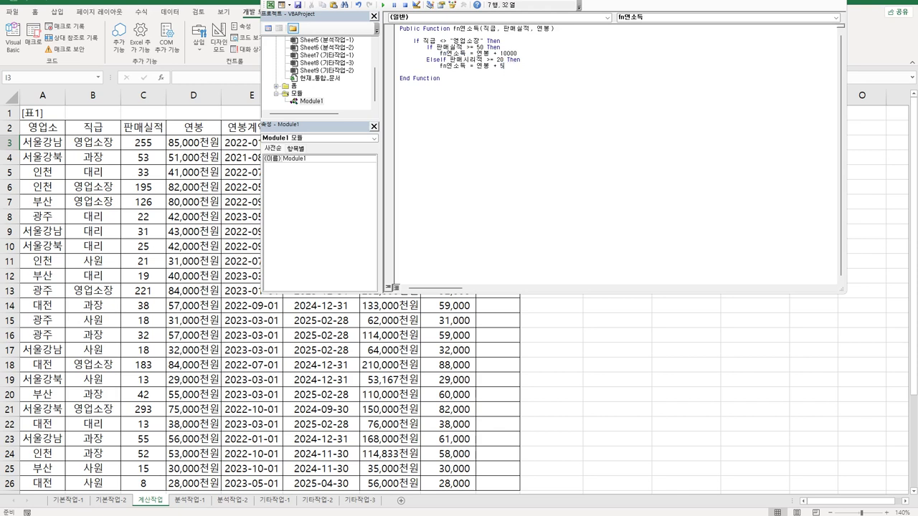
type("000")
key("Return")
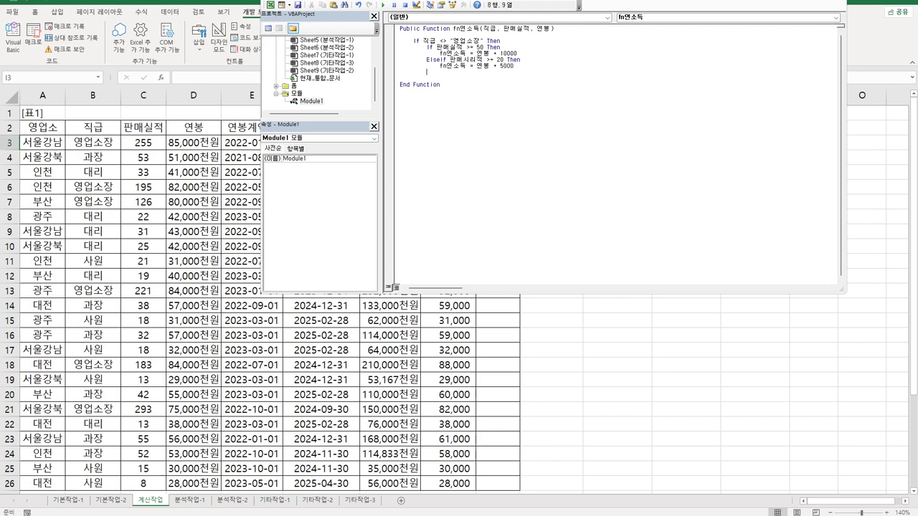
- Add an Else branch to the nested If containing the statement fn연소득 = 연봉
type("Else")
key("Return")
key("Tab")
key("ctrl+v")
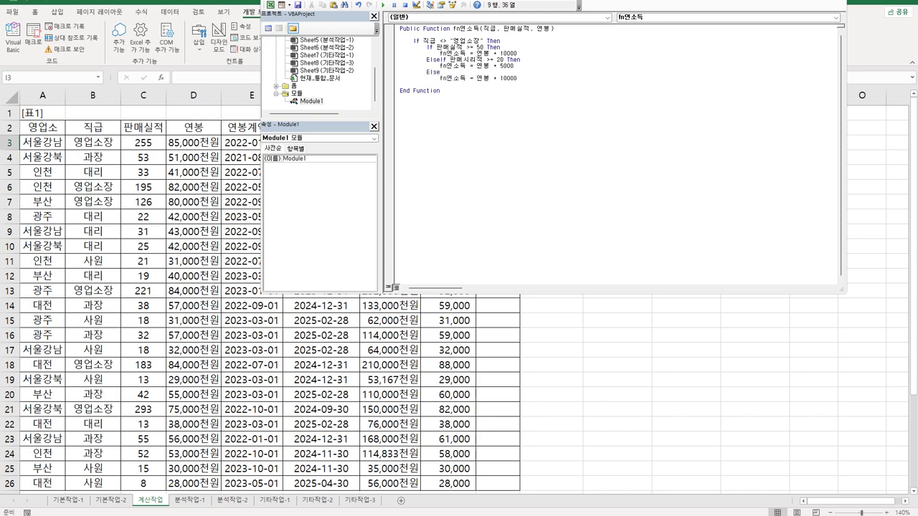
key("shift+Left")
key("shift+Left")
key("shift+Left")
key("shift+Left")
key("shift+Left")
key("shift+Left")
key("shift+Left")
key("BackSpace")
key("Return")
key("shift+Tab")
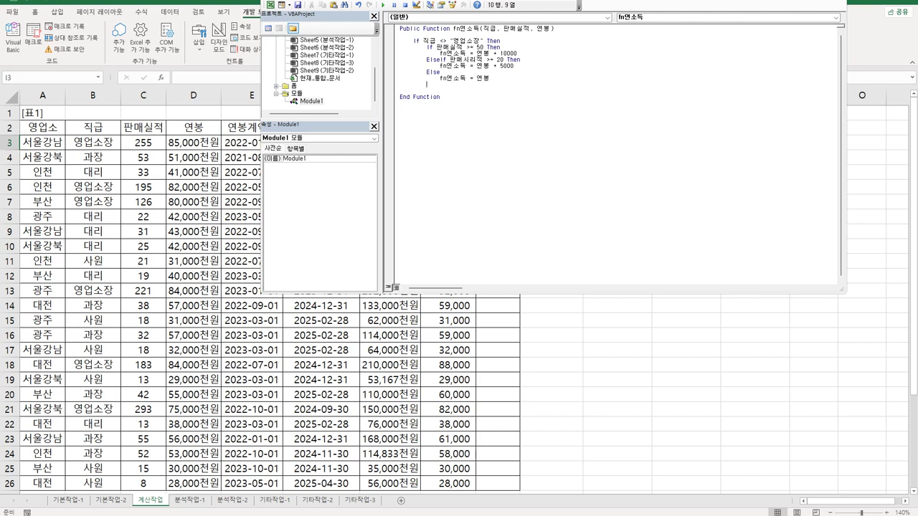
- Close the nested If with End If and add an outer Else branch containing fn연소득 = 연봉
type("end if")
key("Return")
type("else")
key("Return")
type("fn연소득 = 연봉 + 10000")
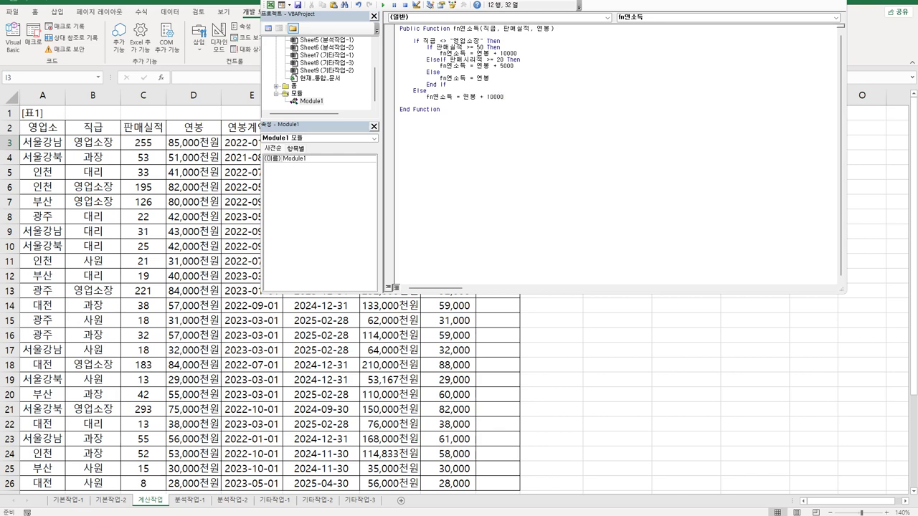
key("shift+Left")
key("shift+Left")
key("shift+Left")
key("shift+Left")
key("shift+Left")
key("shift+Left")
key("shift+Left")
key("shift+Left")
key("Delete")
key("Return")
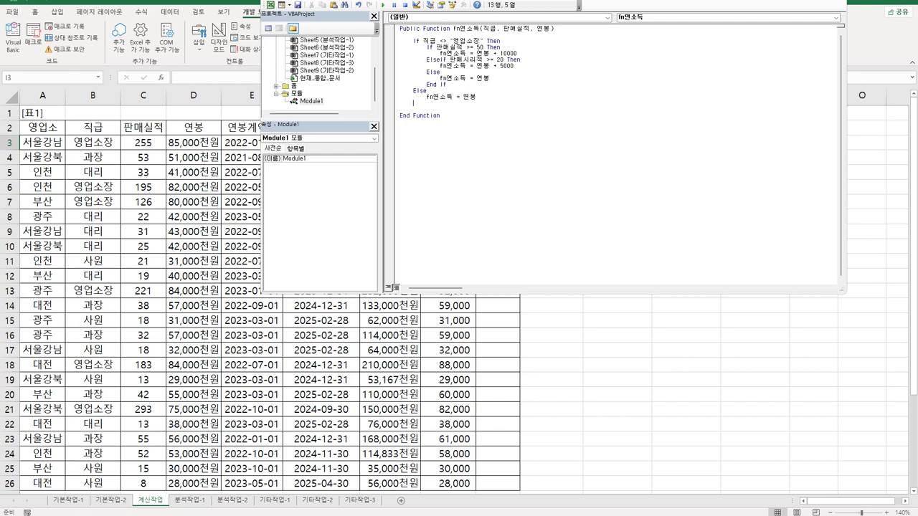
- Close the outer If block with End If and return from the code editor to the worksheet
type("end if")
left_click(460, 120)
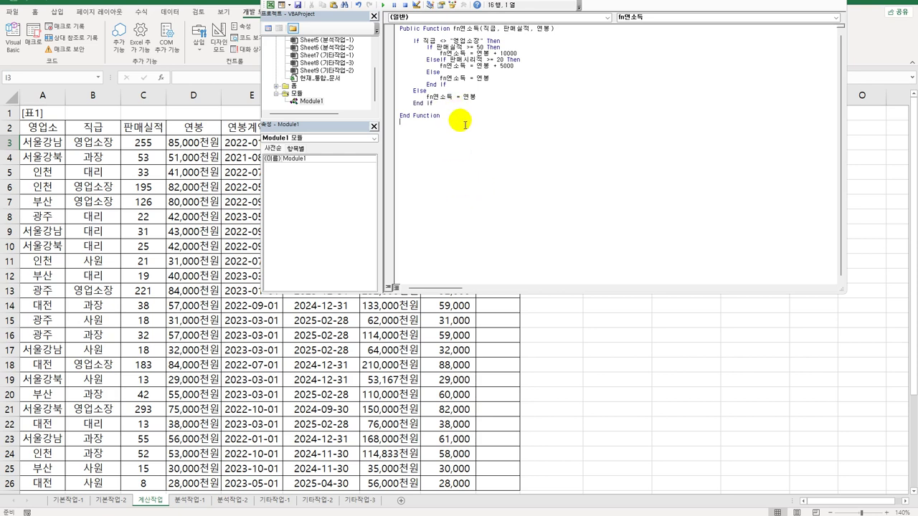
key("alt+q")
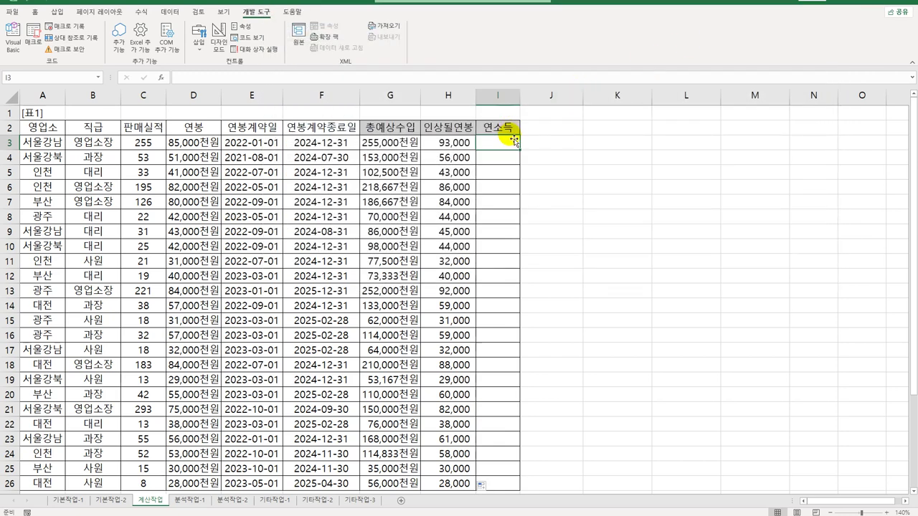
- Insert the user-defined function fn연소득 in I3 with arguments B3, C3 and D3, and fill it down to I26
left_click(161, 76)
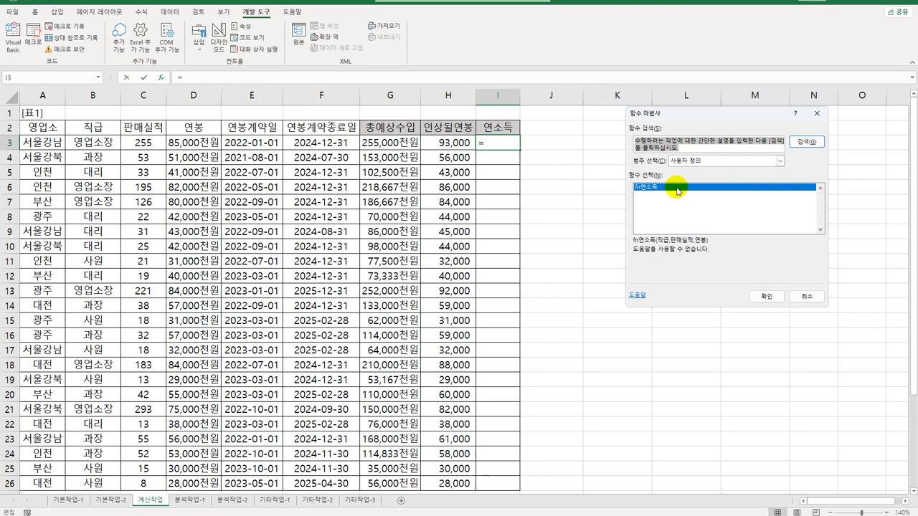
left_click(766, 296)
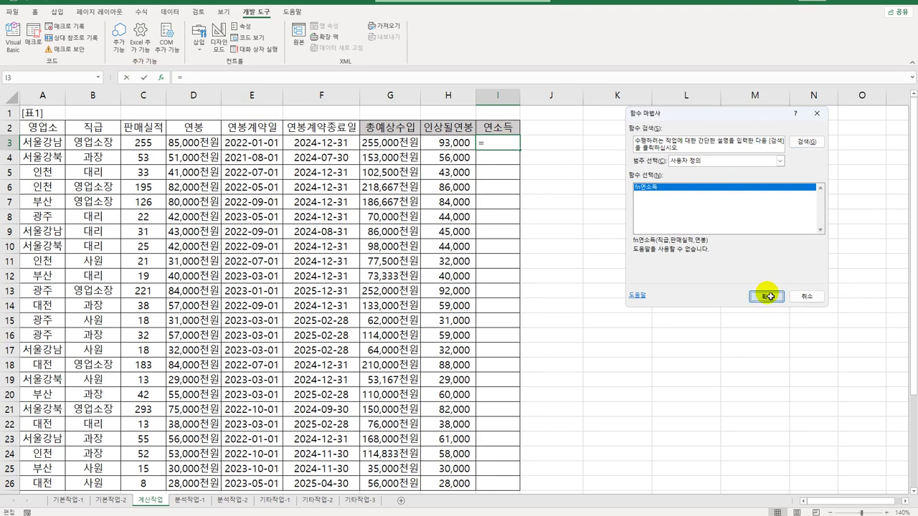
left_click(93, 142)
left_click(667, 173)
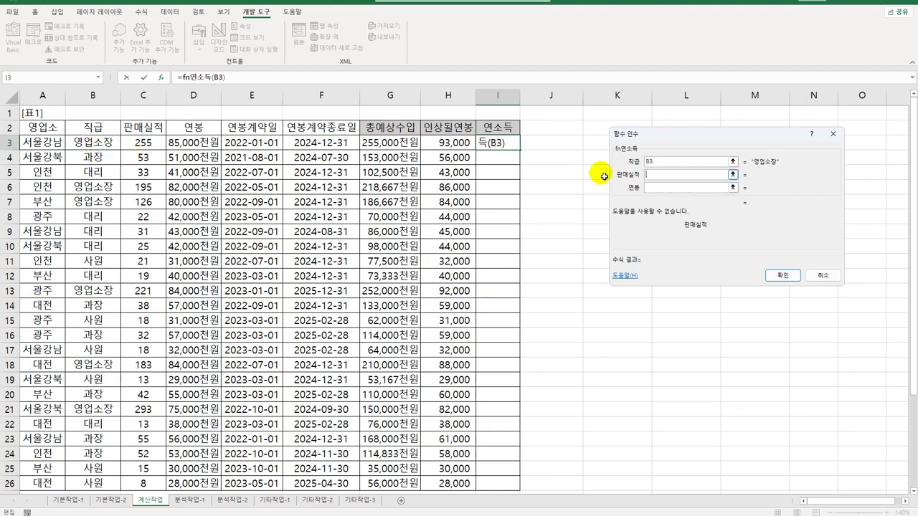
left_click(145, 142)
left_click(674, 187)
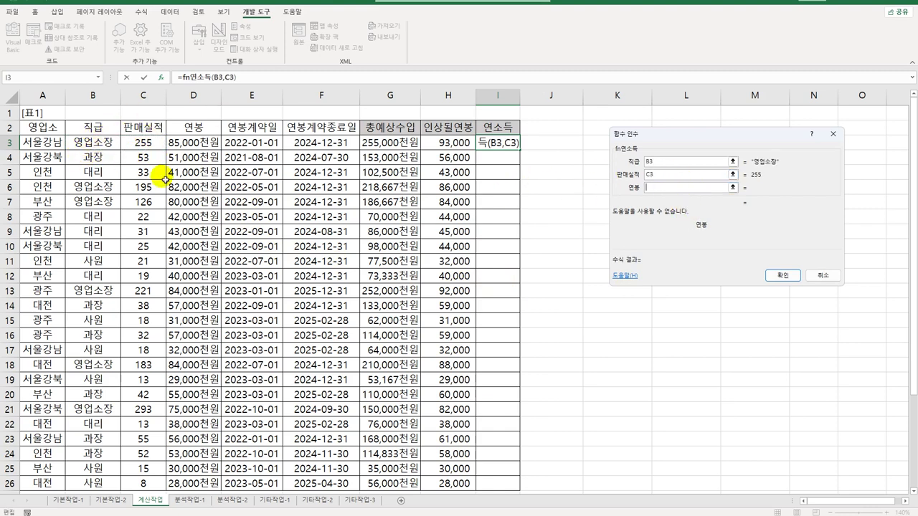
left_click(201, 148)
left_click(783, 276)
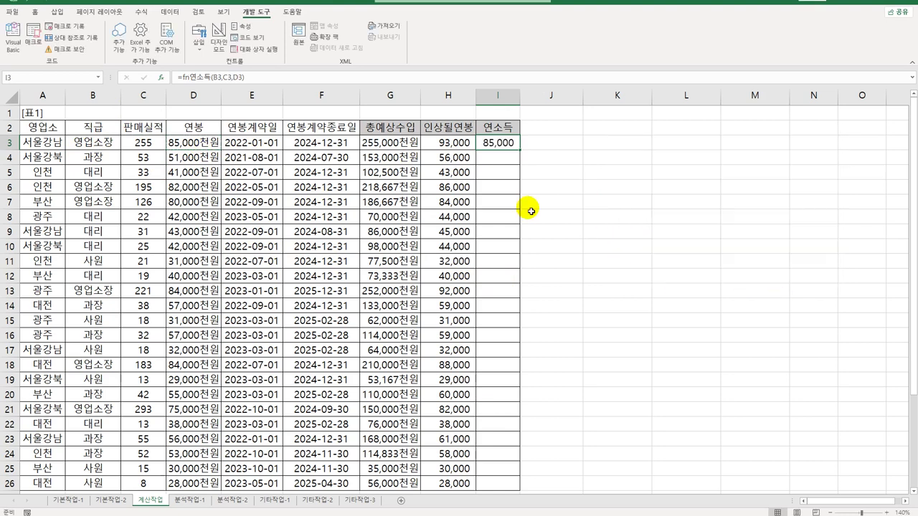
double_click(521, 149)
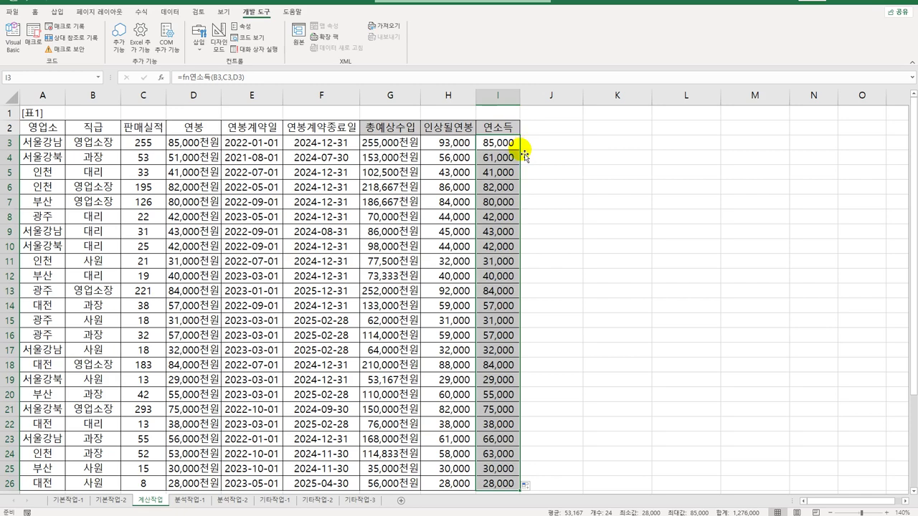
- Examine the 서울외지역 cells B30:B33 in 표2 alongside the 영업소, 직급 and 연봉 columns of 표1
scroll(529, 210, "down", 6)
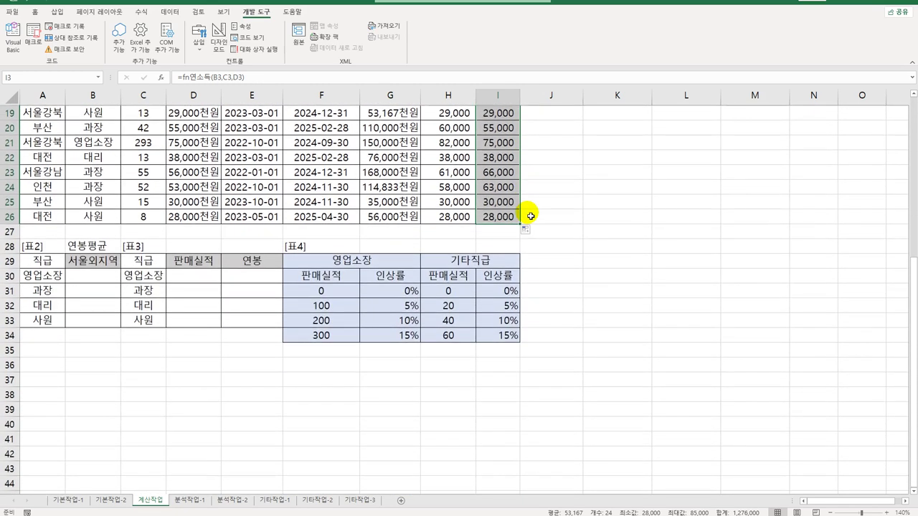
left_click(99, 279)
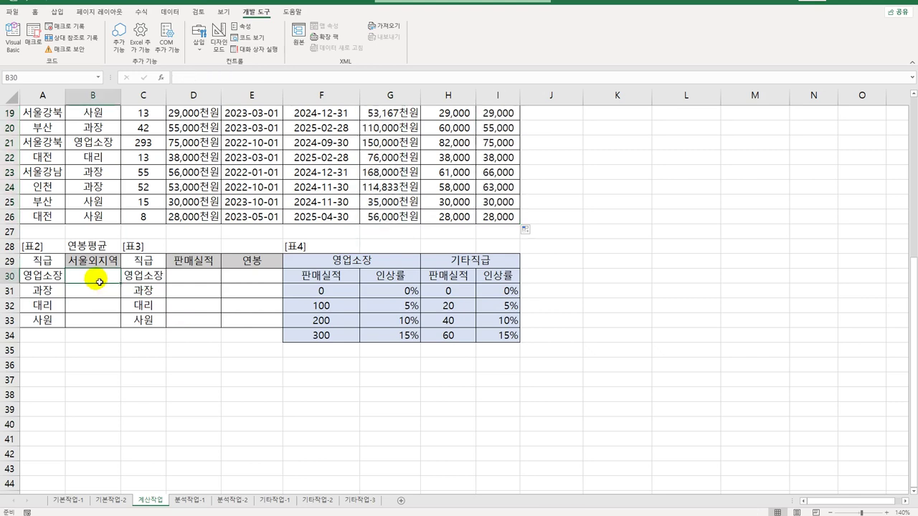
scroll(99, 279, "up", 6)
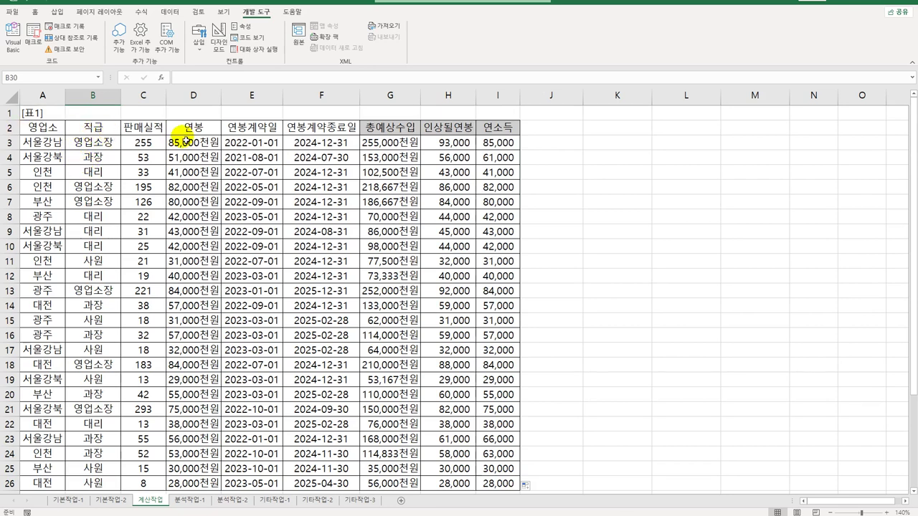
scroll(185, 244, "down", 3)
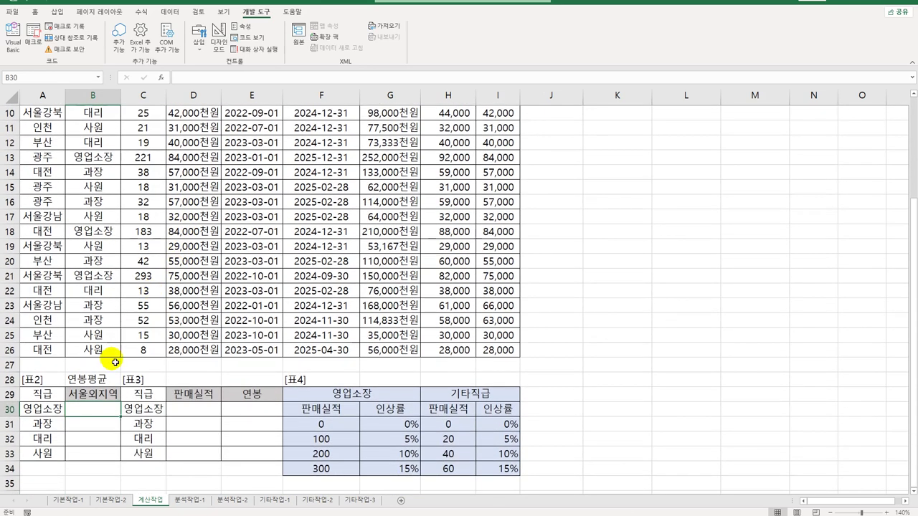
left_click_drag(96, 415, 100, 463)
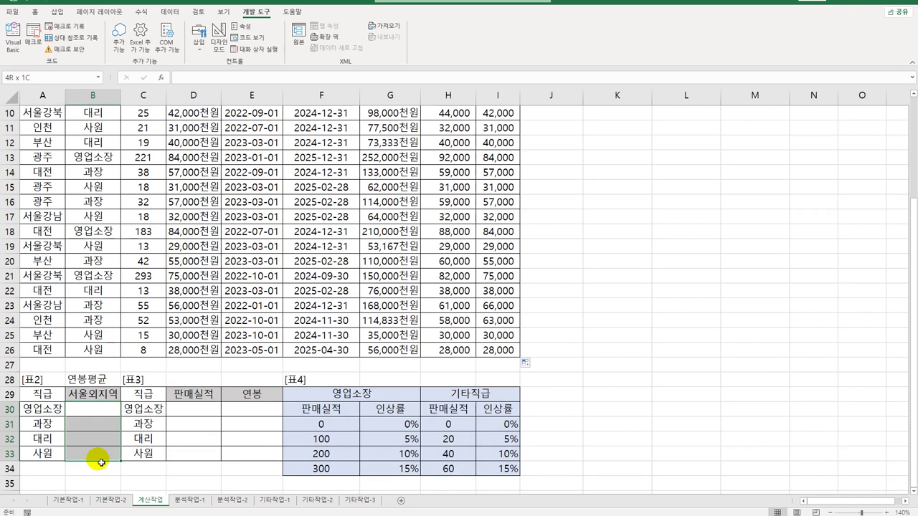
left_click_drag(101, 463, 100, 461)
scroll(100, 458, "up", 3)
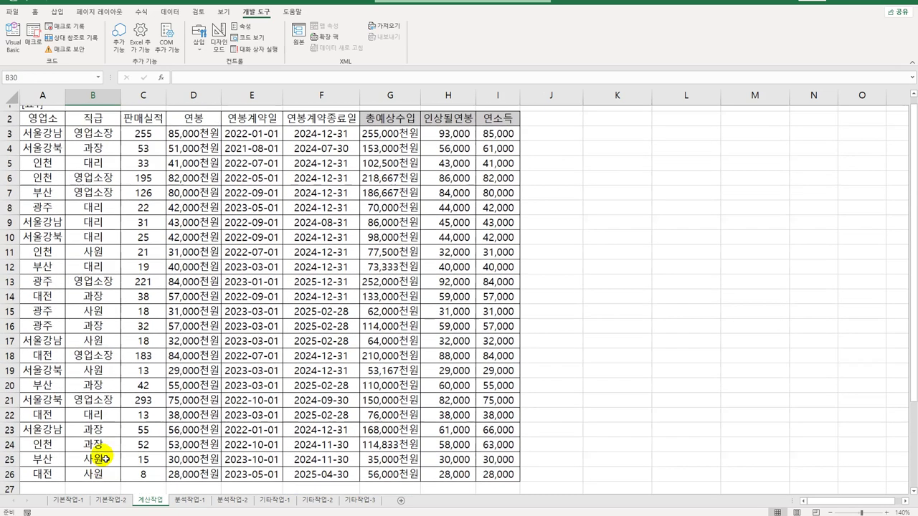
scroll(103, 456, "down", 6)
- Start the formula =AVERAGE(IF((LEFT( in B30, the 서울외지역 cell for 영업소장 in 표2
left_click(89, 279)
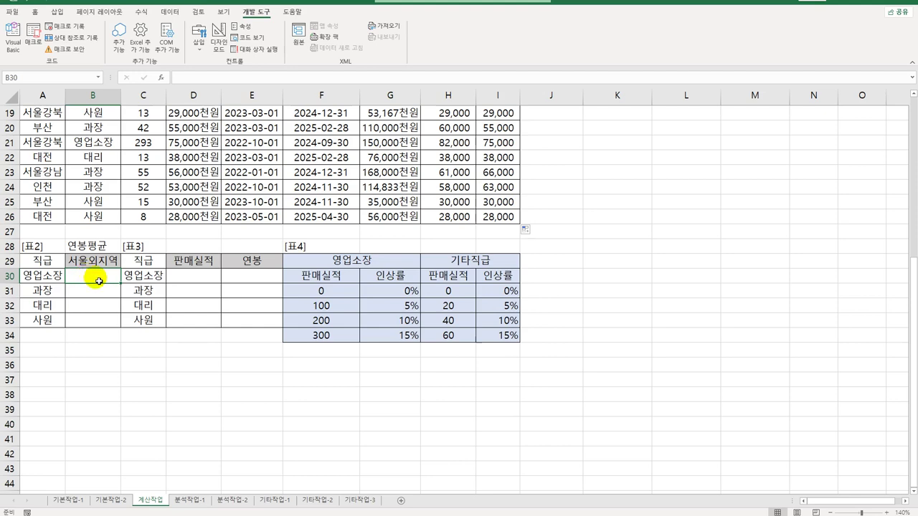
scroll(89, 279, "up", 6)
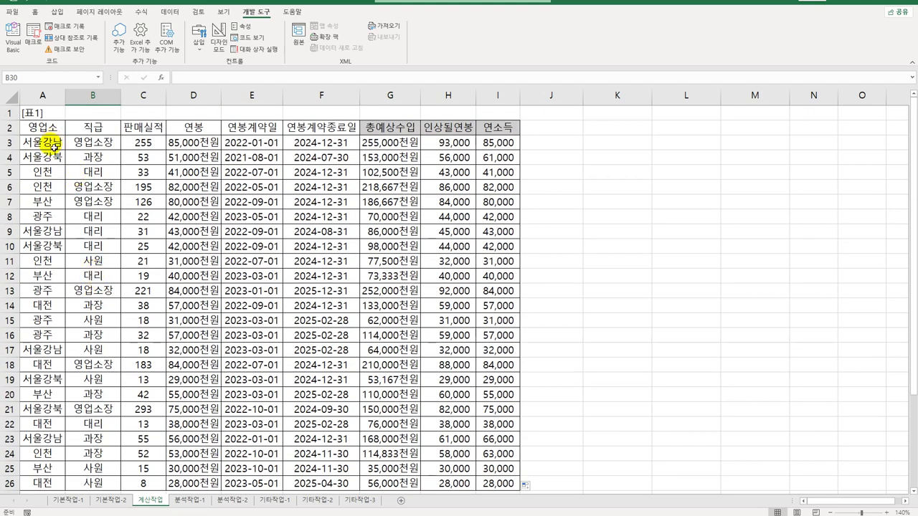
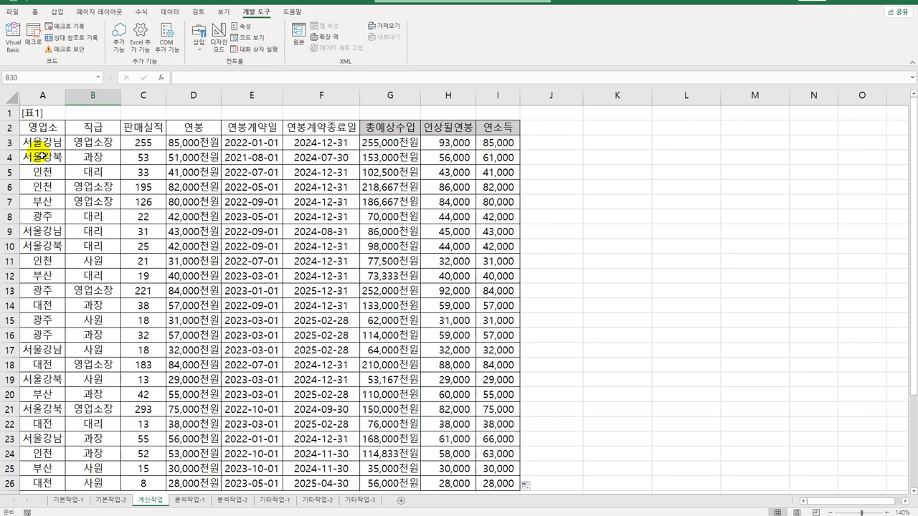
scroll(234, 365, "down", 3)
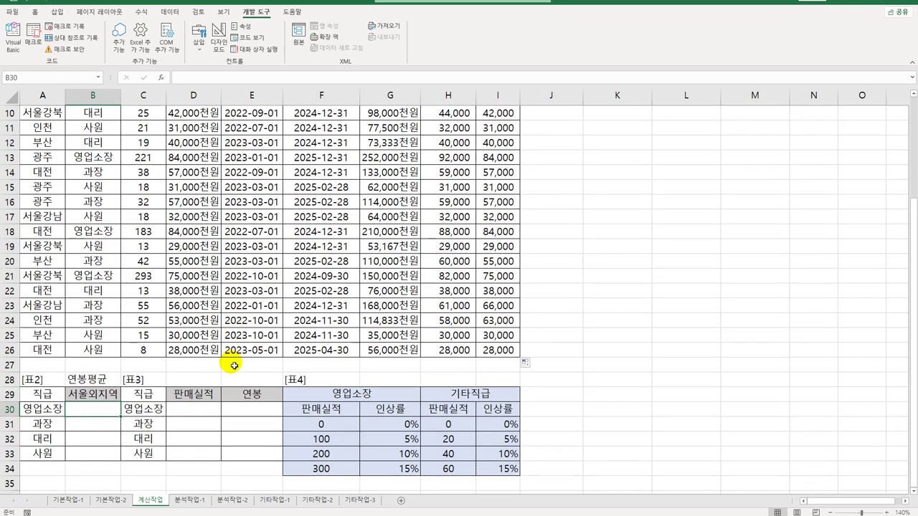
type("=")
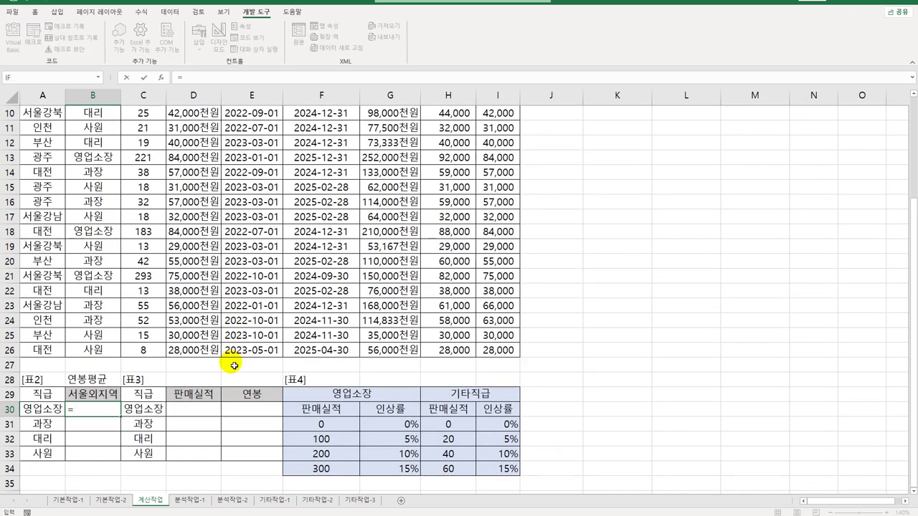
type("ave")
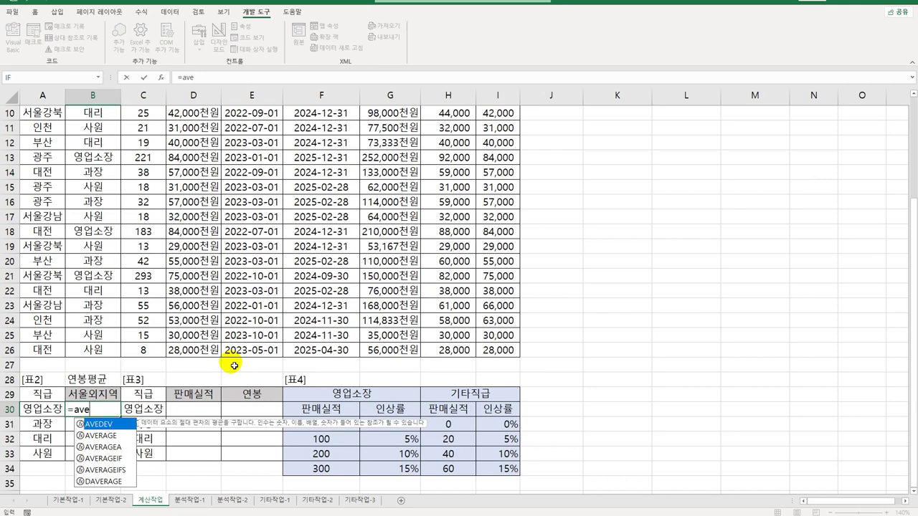
key("Down")
key("Tab")
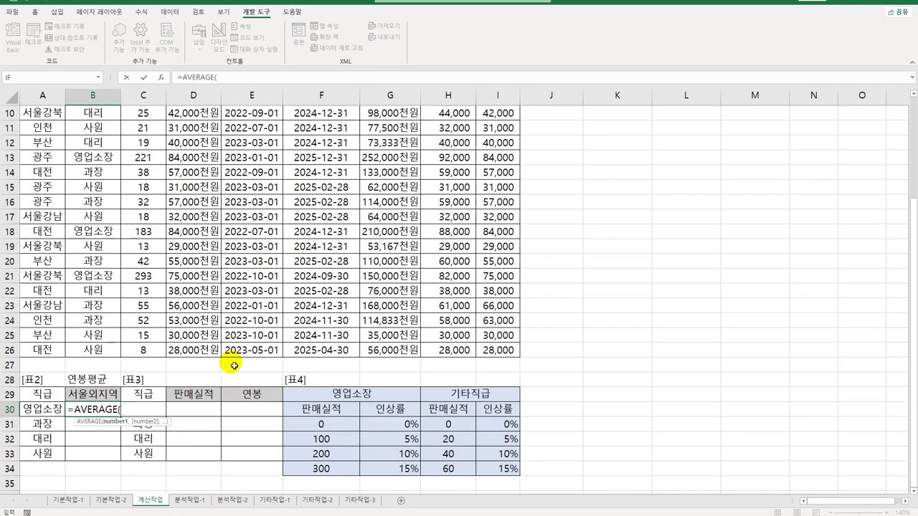
type("if(")
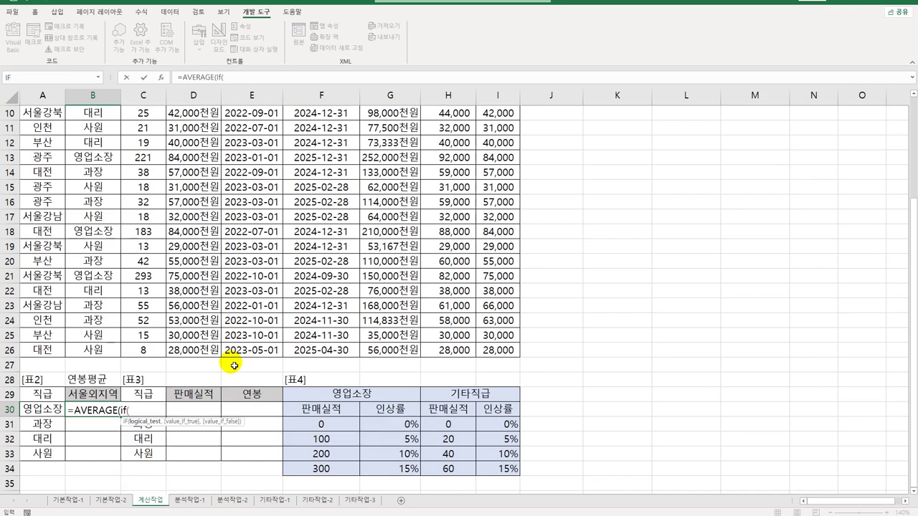
type("(")
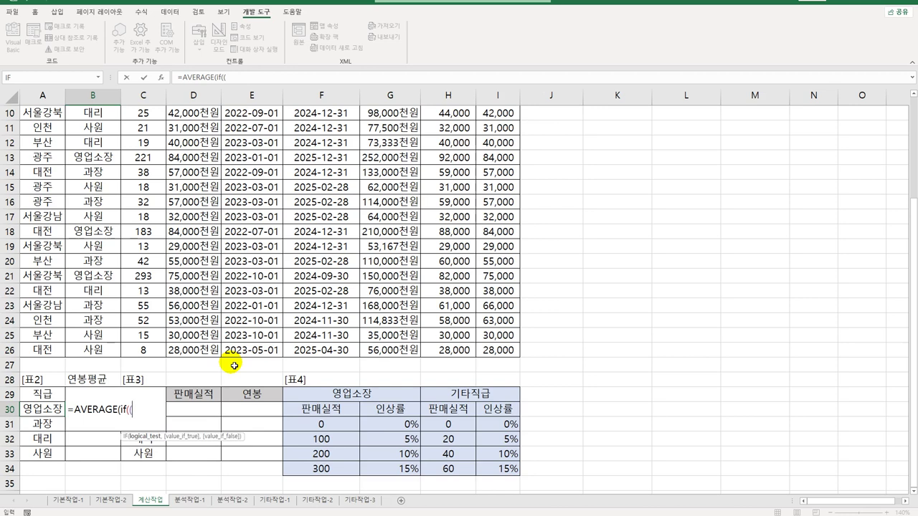
type("left(")
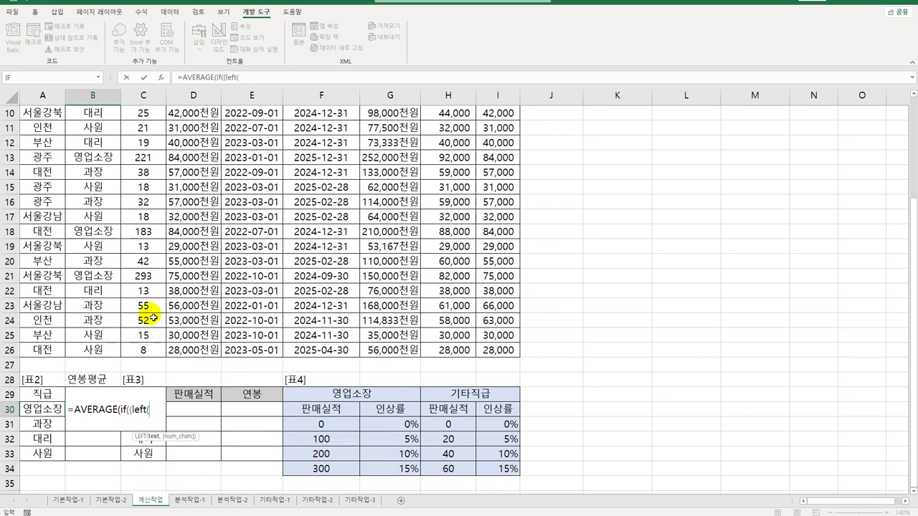
- Set the first IF condition in B30 to LEFT($A$3:$A$26,2)<>"서울" and open a second condition with *(
scroll(153, 318, "up", 3)
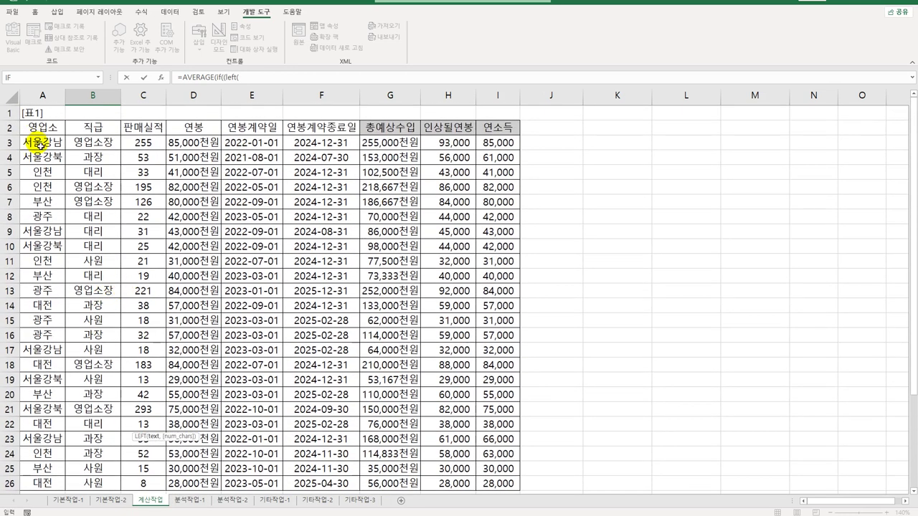
left_click_drag(42, 142, 45, 436)
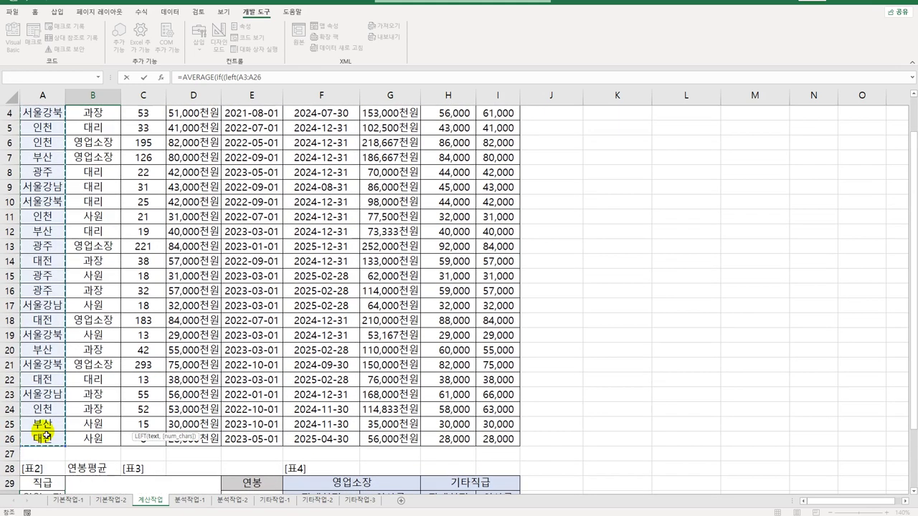
key("F4")
type(",2")
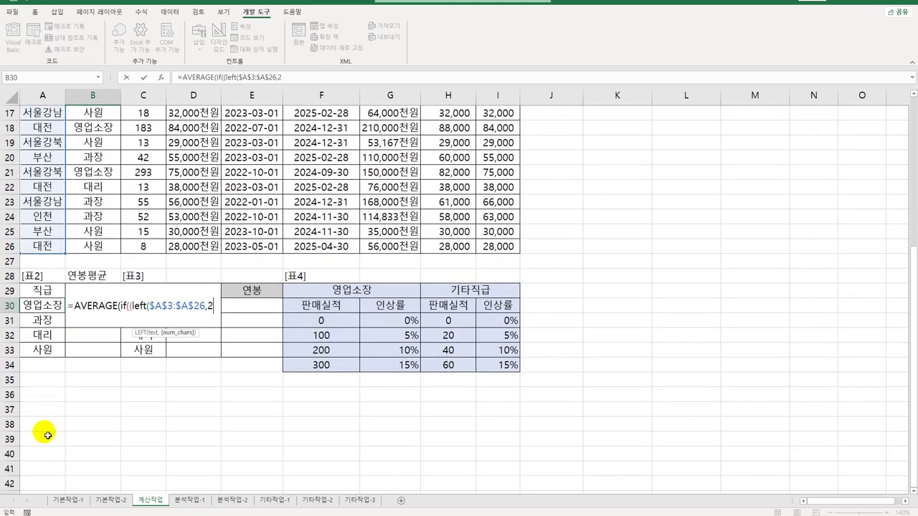
type(")<>\"t")
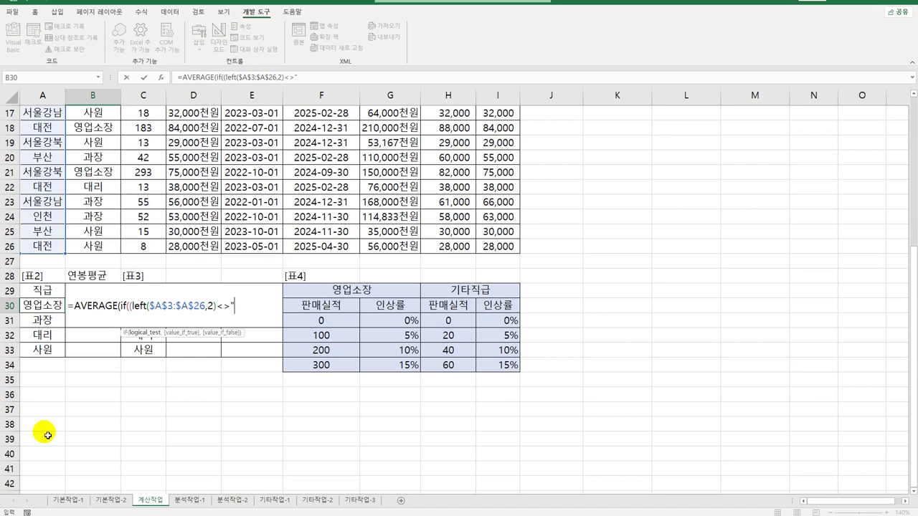
key("BackSpace")
type("서울\")*(")
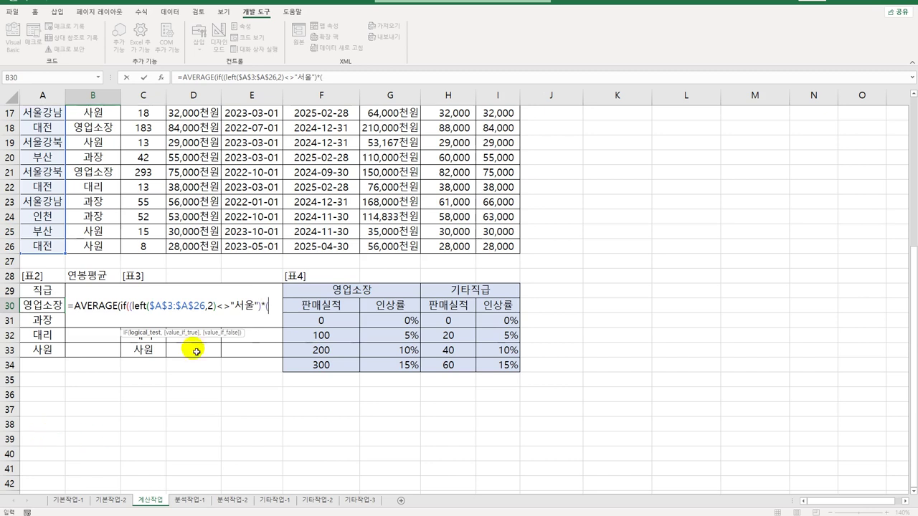
- Complete the second IF condition as ($B$3:$B$26=A30), matching 표1's 직급 column to 영업소장, and continue to the true-value argument
scroll(192, 345, "up", 5)
left_click_drag(115, 144, 91, 486)
scroll(174, 451, "down", 3)
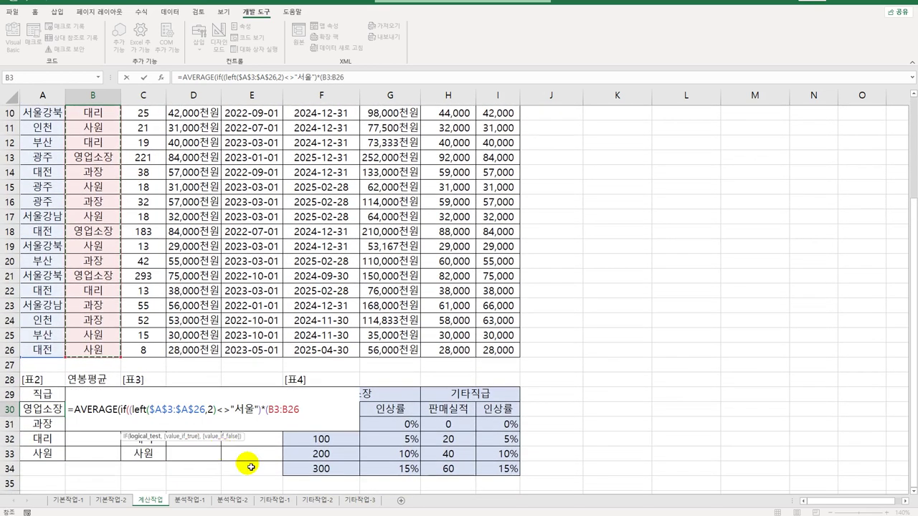
key("F4")
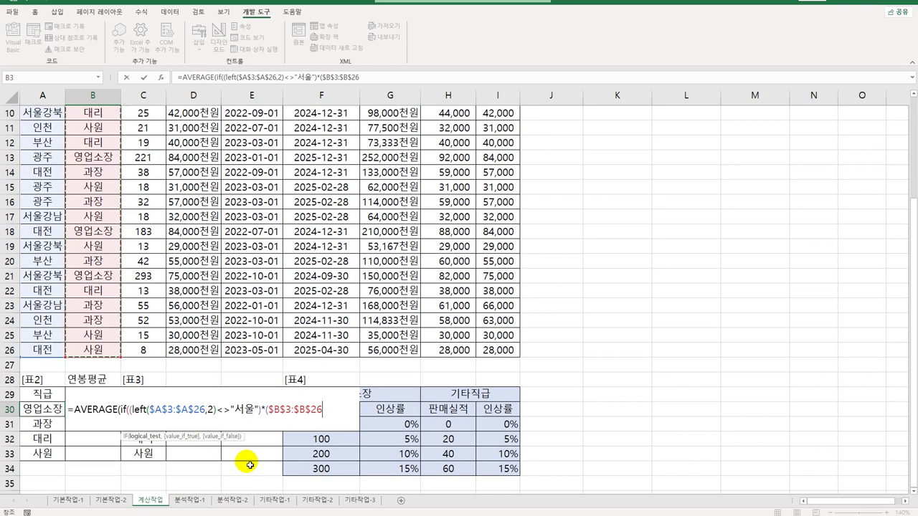
type("=")
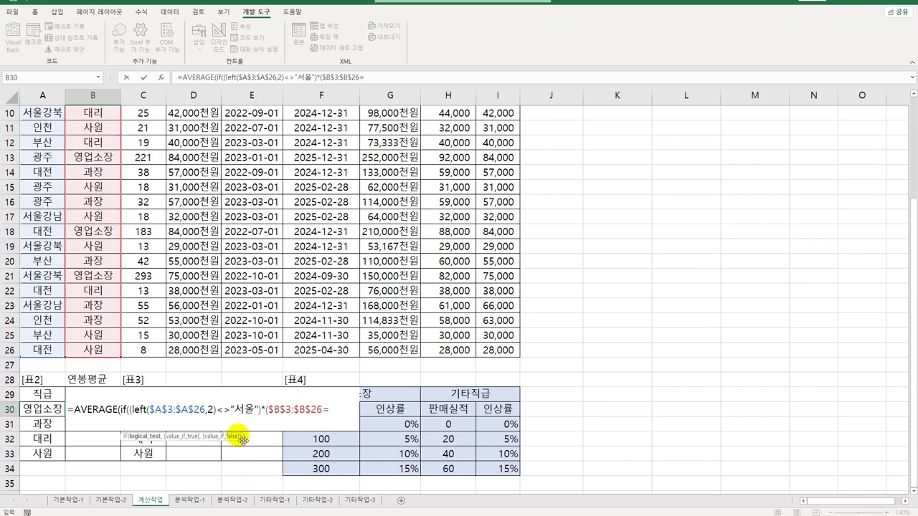
left_click(39, 410)
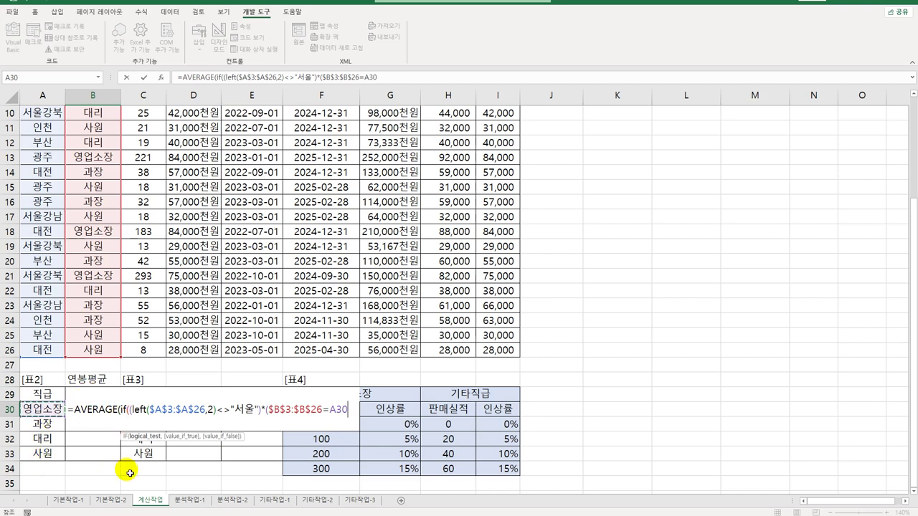
type(")")
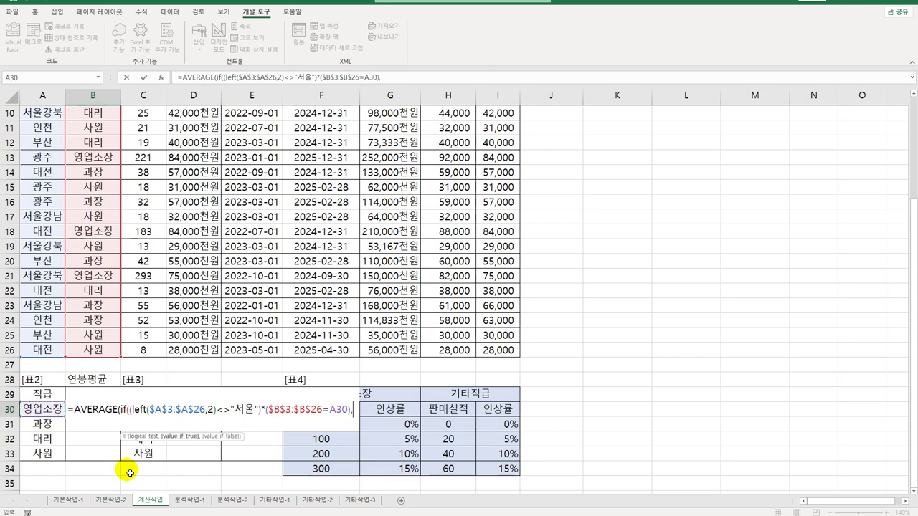
type(",")
- Finish the B30 formula with the 연봉 range $D$3:$D$26 as an array formula and fill it down to B33
scroll(210, 405, "up", 3)
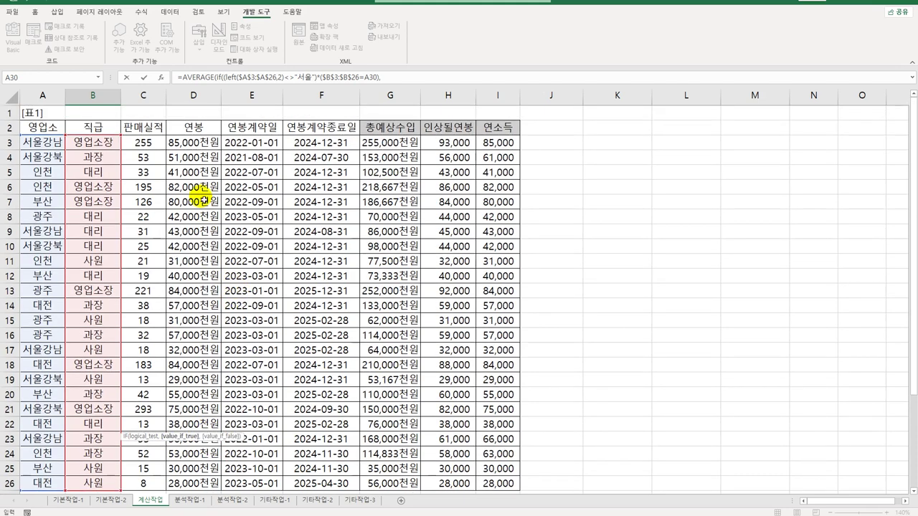
left_click_drag(192, 143, 193, 424)
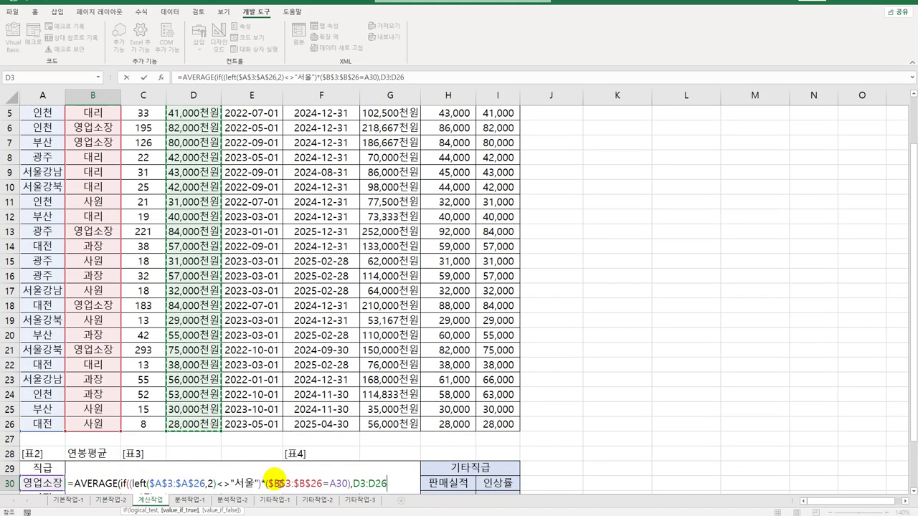
key("F4")
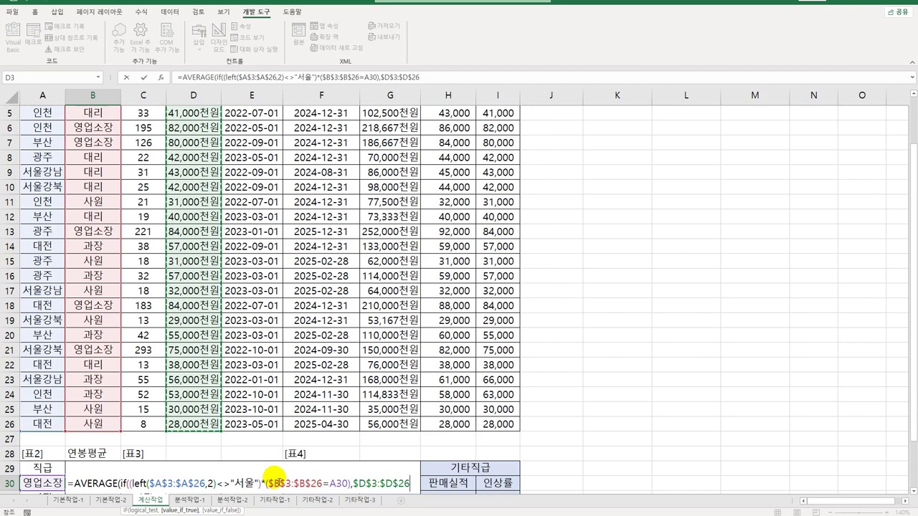
type(")")
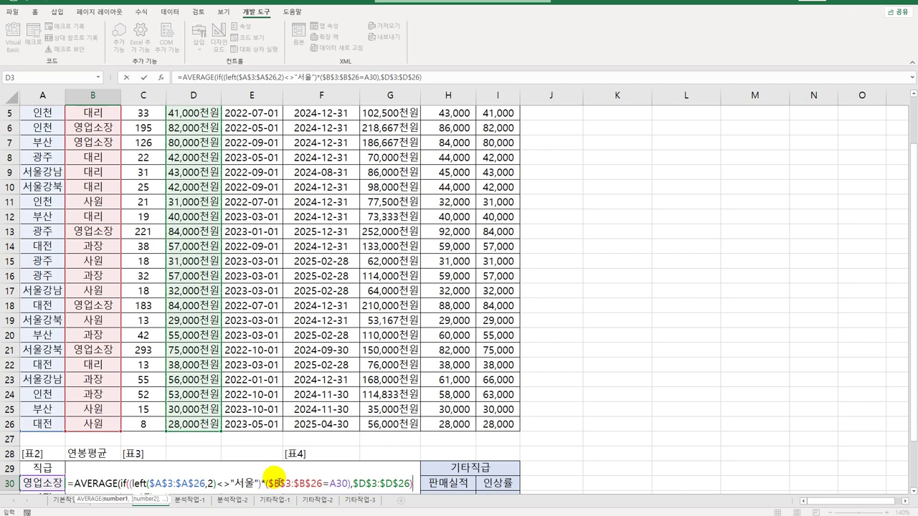
type(")")
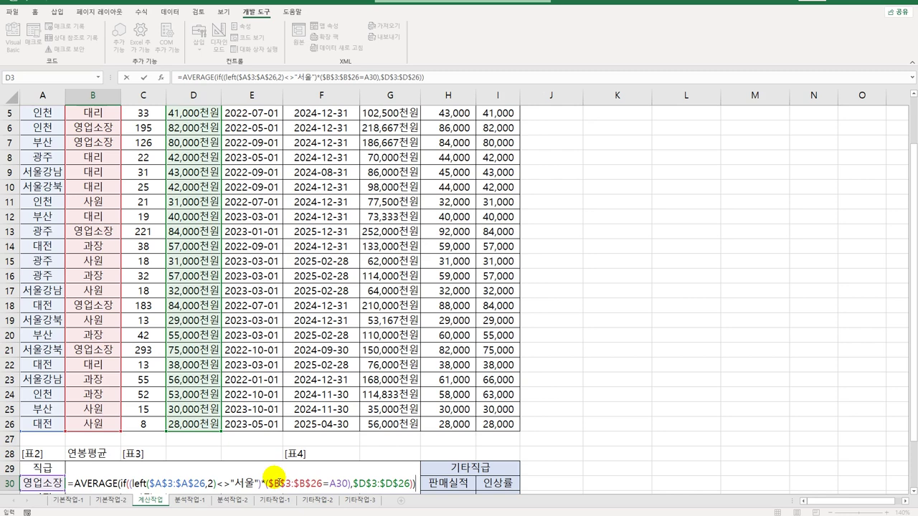
key("ctrl+shift+Return")
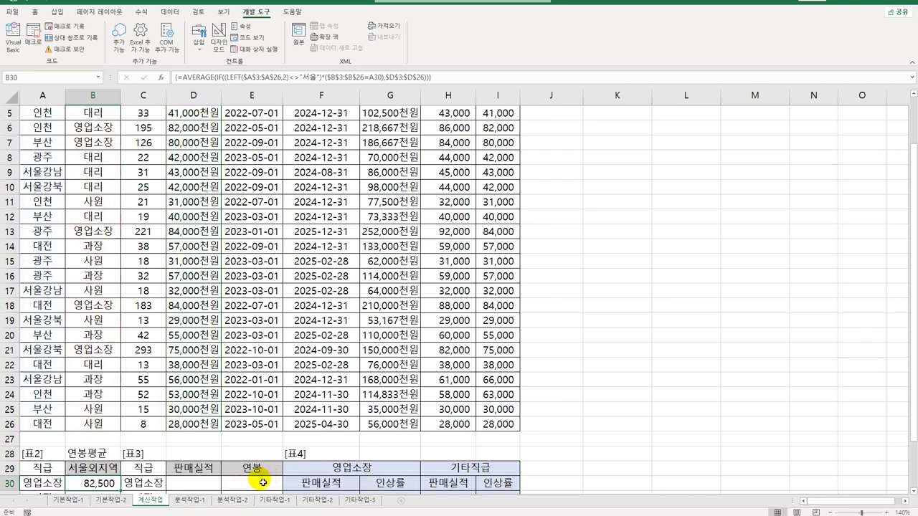
scroll(126, 494, "down", 3)
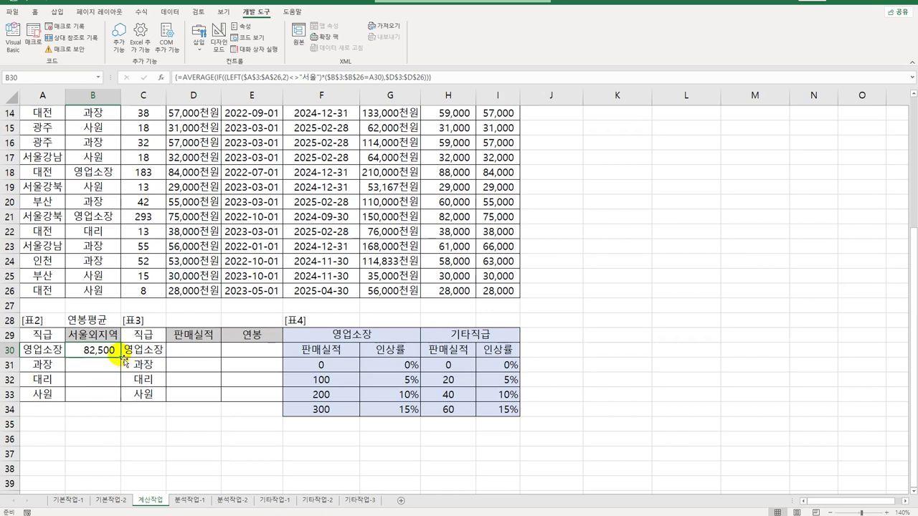
left_click_drag(123, 359, 122, 396)
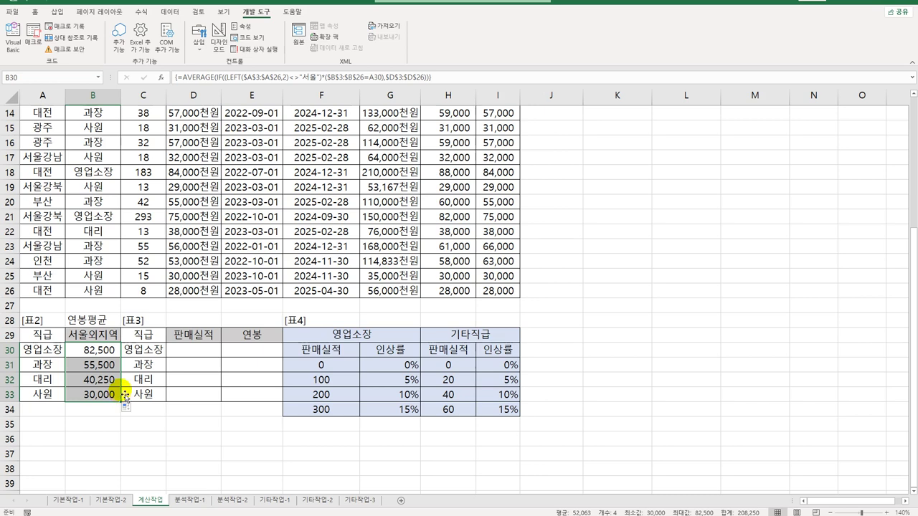
- Start an INDEX formula in D30, the 판매실적 cell for 영업소장 in 표3
left_click(182, 354)
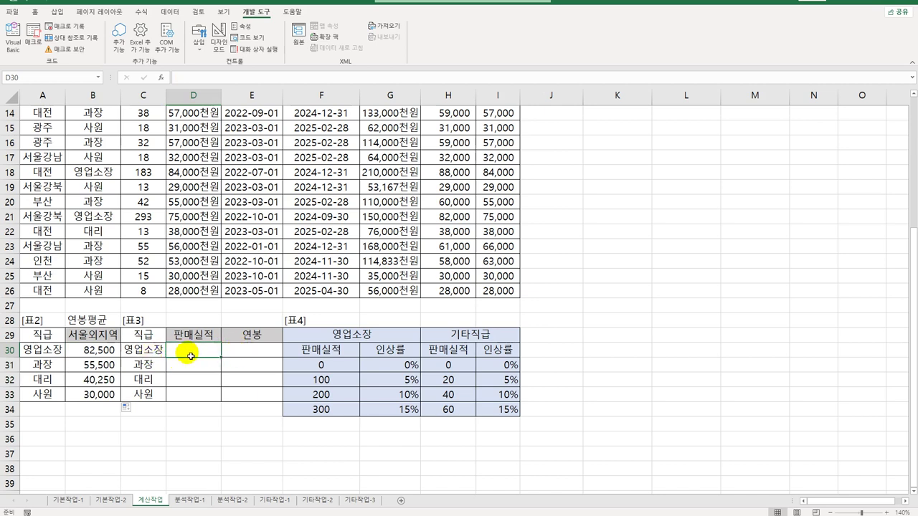
mouse_move(194, 354)
left_mouse_down()
mouse_move(242, 397)
mouse_move(180, 373)
mouse_move(189, 352)
left_mouse_up()
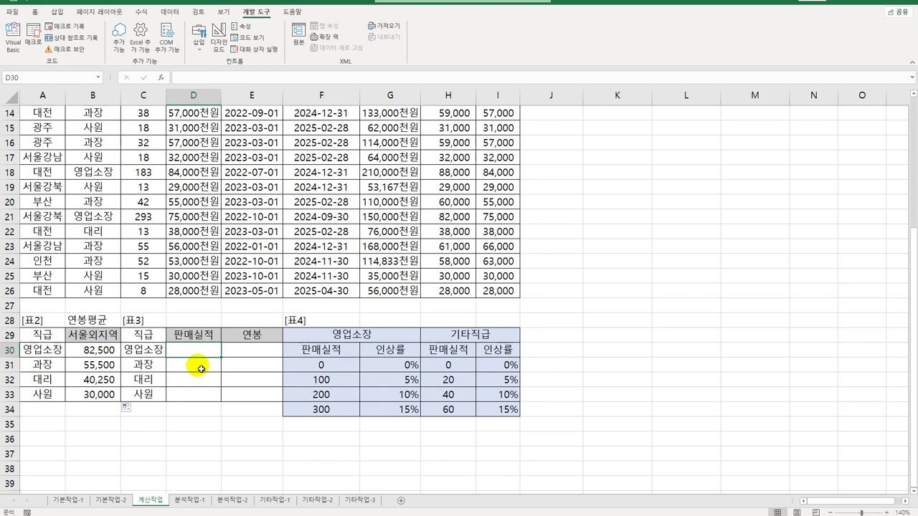
scroll(191, 363, "up", 5)
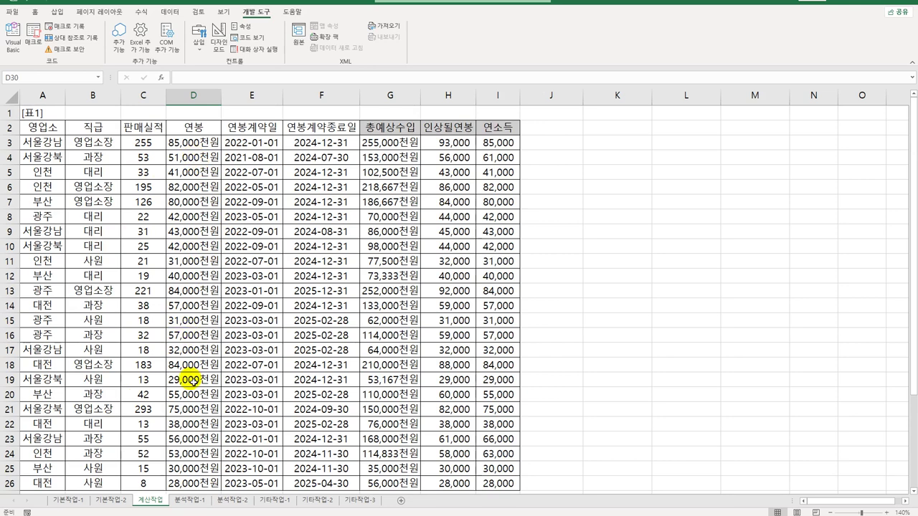
scroll(192, 380, "down", 3)
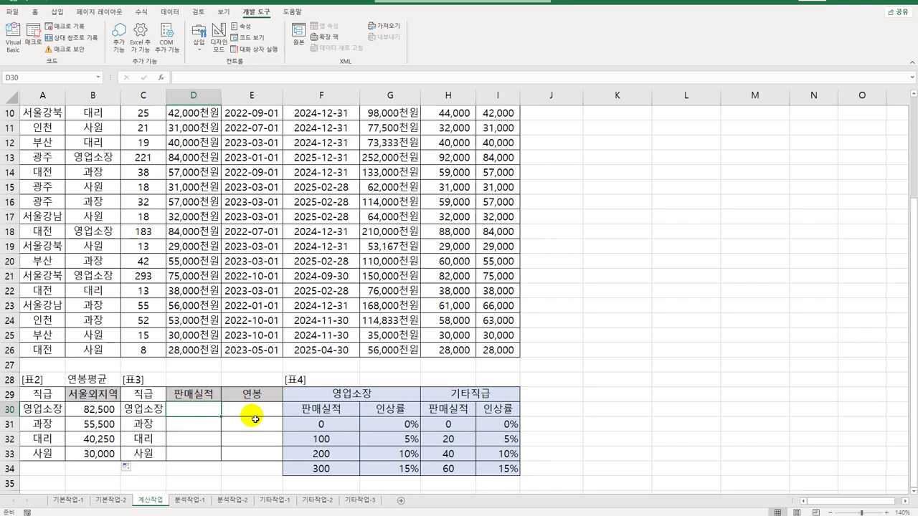
type("=")
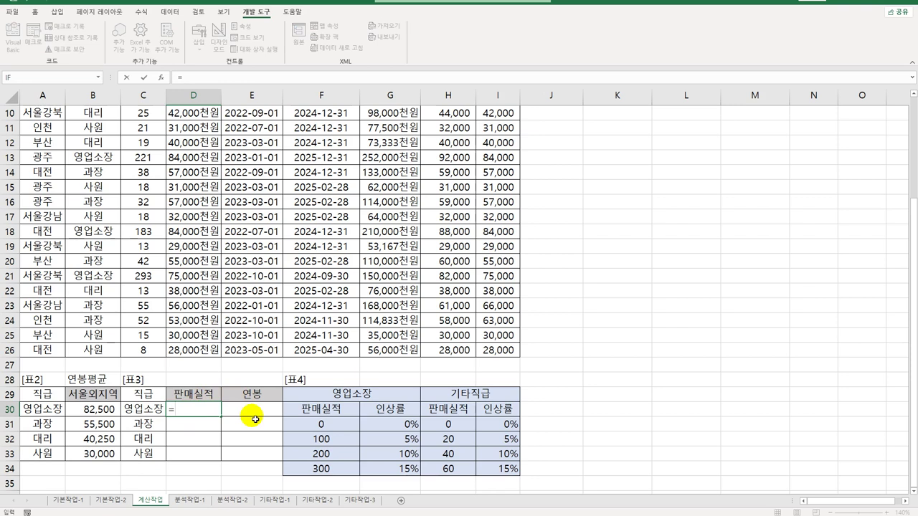
type("ㅑ")
key("BackSpace")
type("ind")
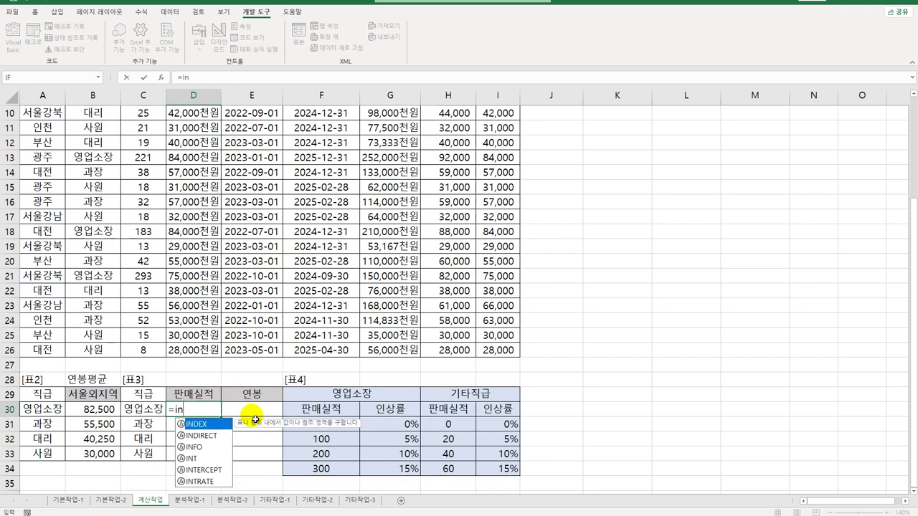
key("Tab")
- Set the INDEX array to 표1's 판매실적 range C$3:C$26, locking only the rows, and continue to the row argument
scroll(126, 346, "up", 3)
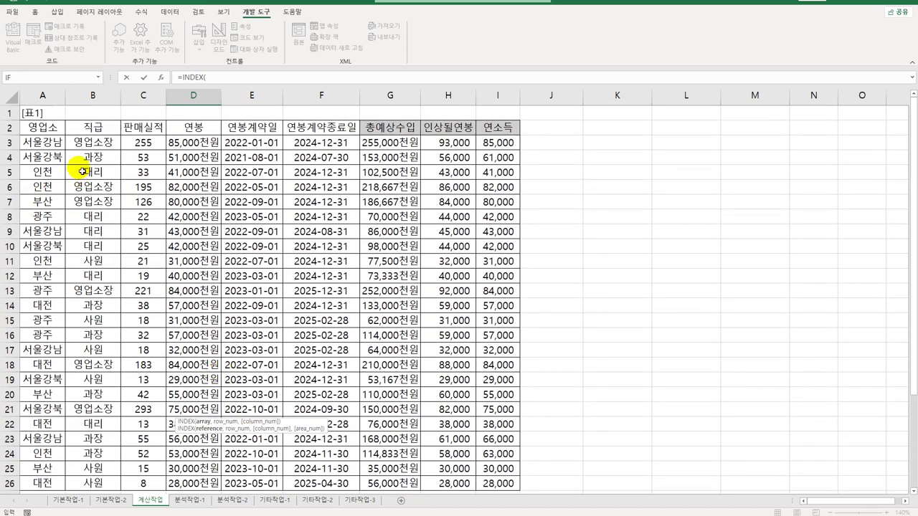
left_click_drag(144, 143, 150, 424)
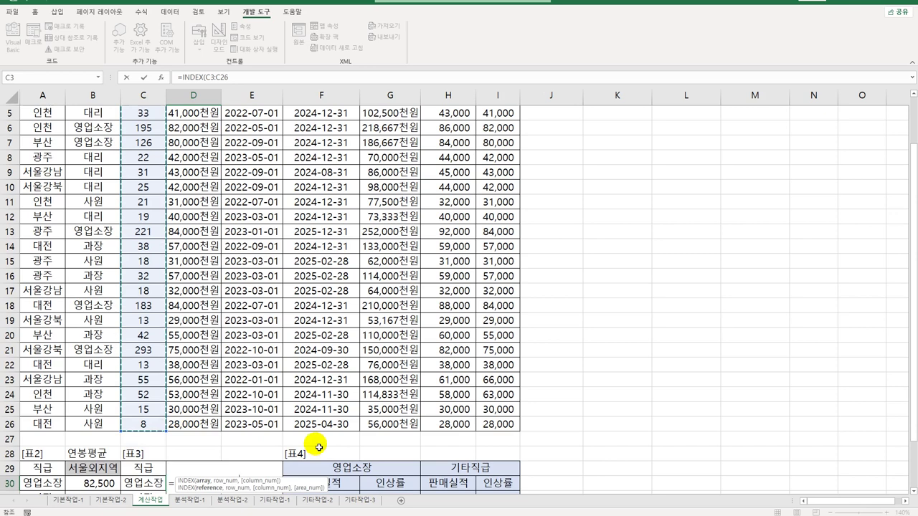
scroll(317, 451, "down", 3)
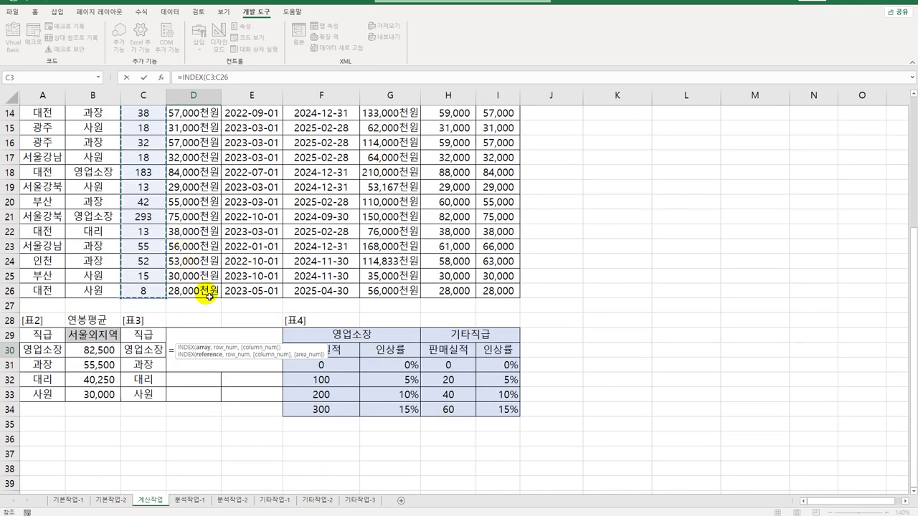
key("F4")
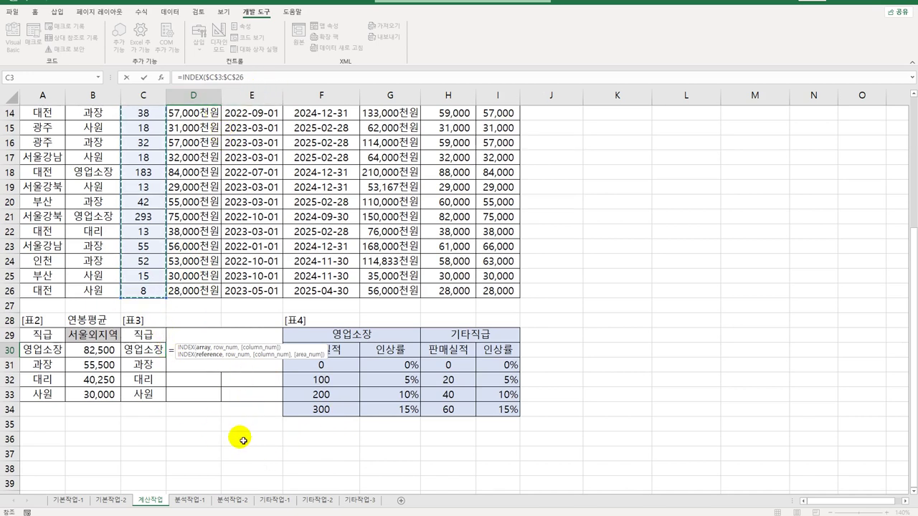
key("F4")
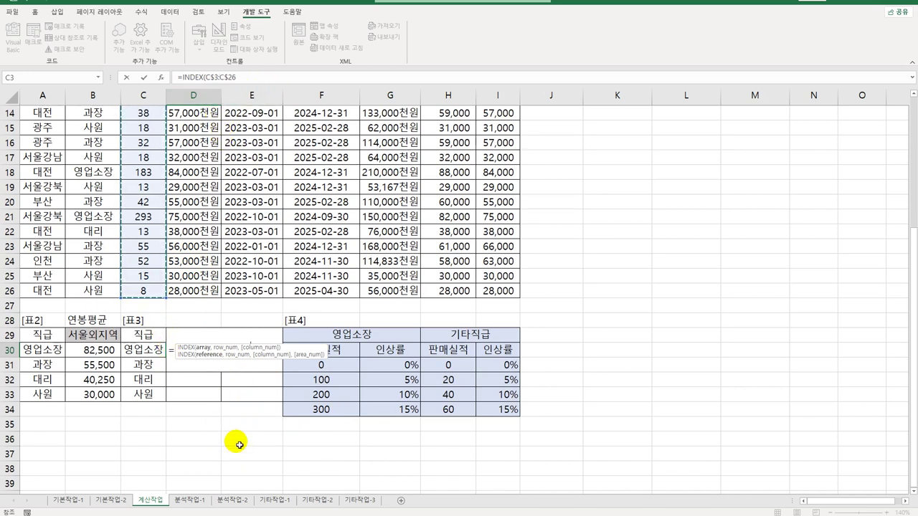
type(",")
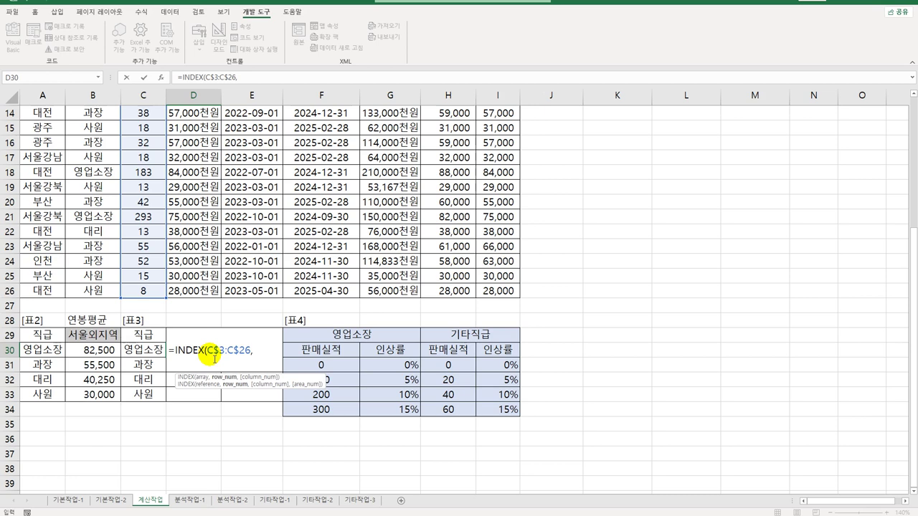
- Nest MATCH as the INDEX row number, with MAX(( opening its lookup value
type("mat")
key("Tab")
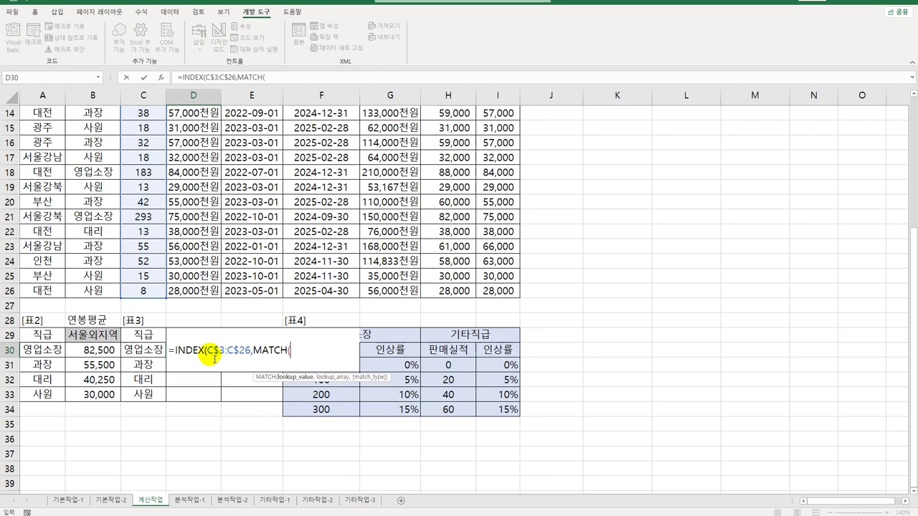
type("max")
key("Tab")
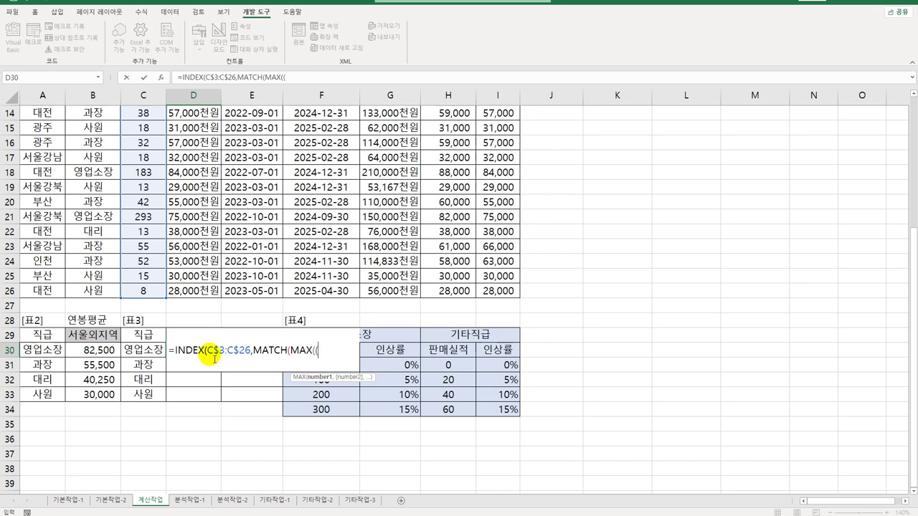
- Add the 직급 condition ($B$3:$B$26=$C30) inside MAX in the D30 formula and continue with a multiplication
scroll(143, 359, "up", 5)
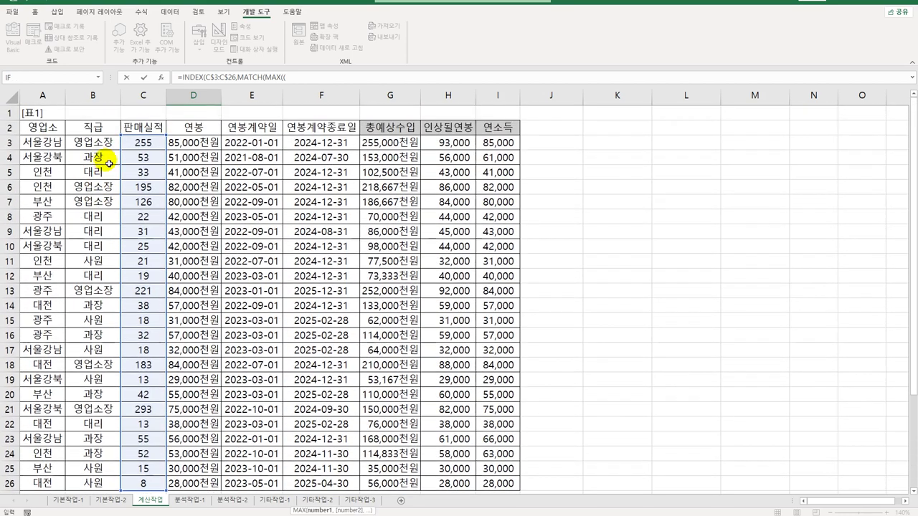
left_click_drag(92, 141, 94, 437)
key("F4")
scroll(86, 388, "down", 5)
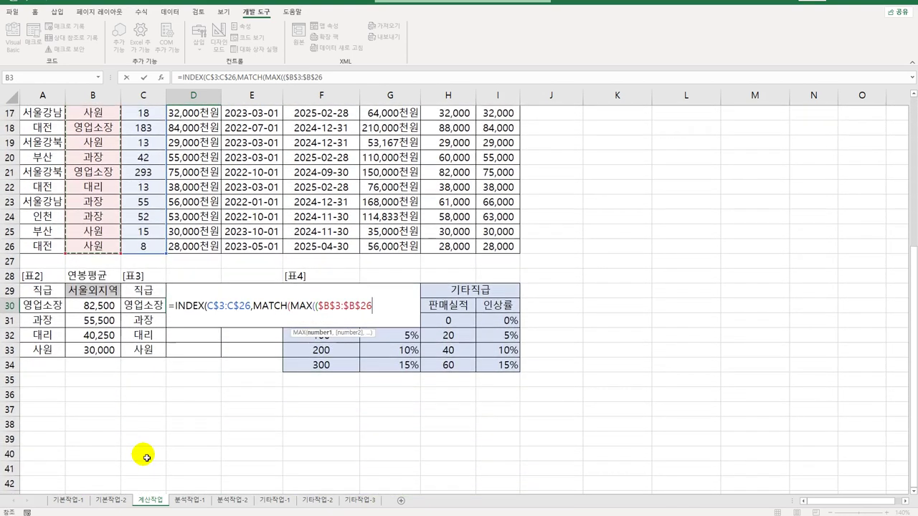
type("=")
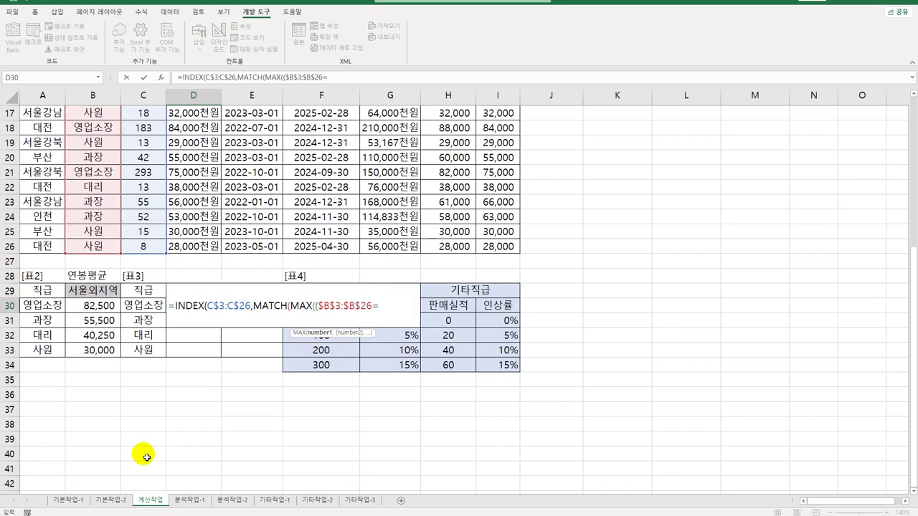
key("Left")
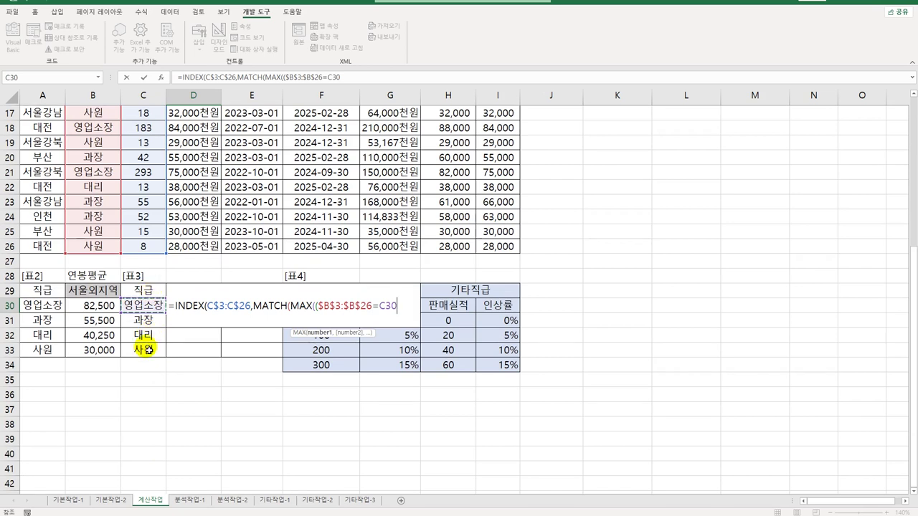
key("F4")
key("F4")
key("F4")
type(")*")
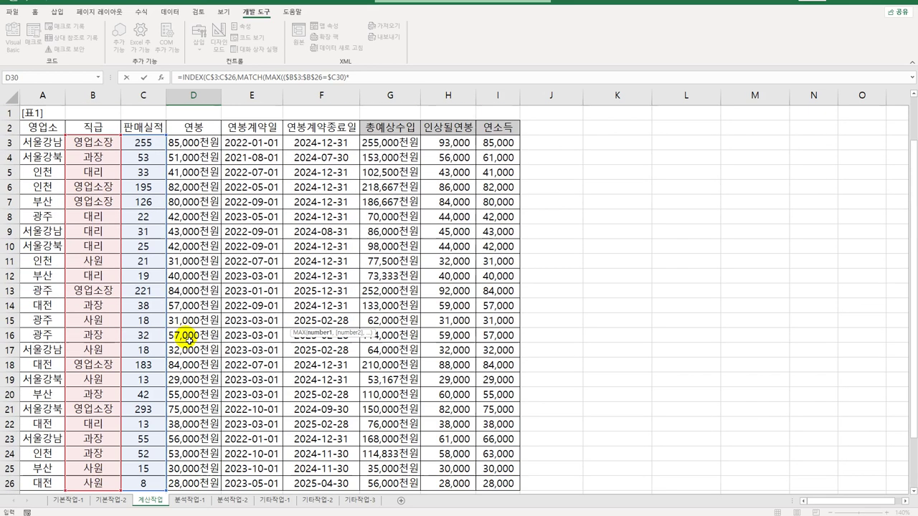
- Multiply the condition by the range C$3:C$26, locking only the rows, and close MAX to continue to MATCH's lookup array
scroll(186, 338, "up", 5)
left_click_drag(152, 145, 160, 440)
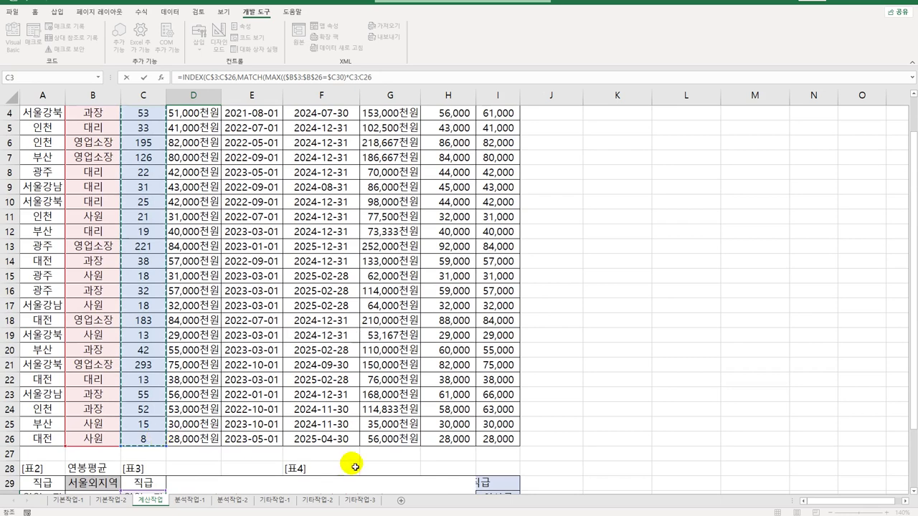
scroll(355, 467, "down", 3)
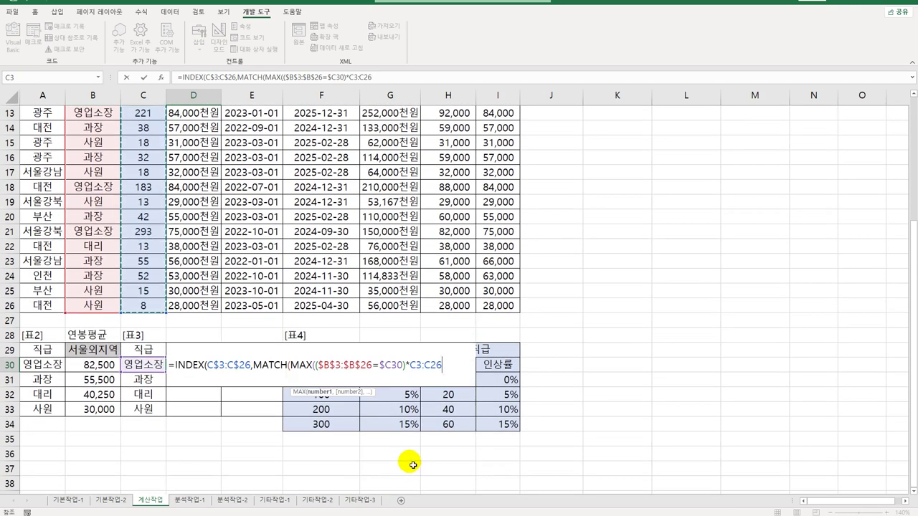
key("F4")
key("F4")
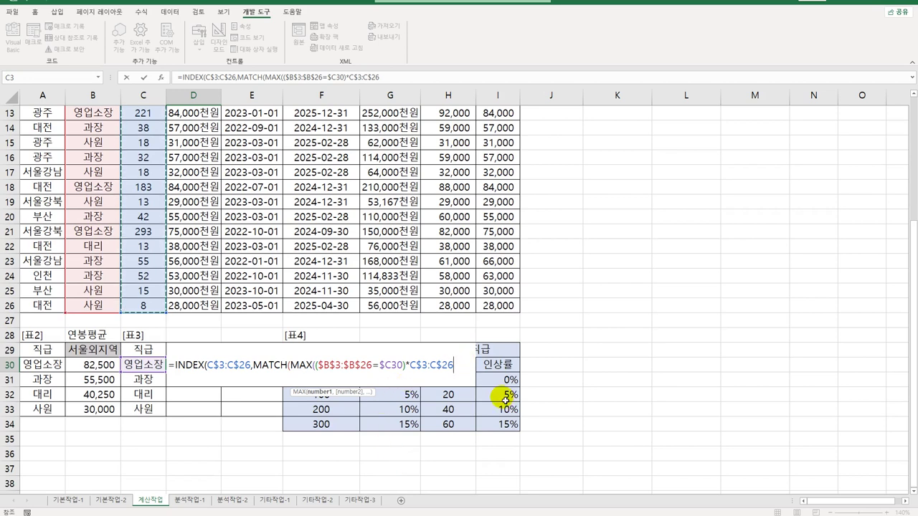
type("),")
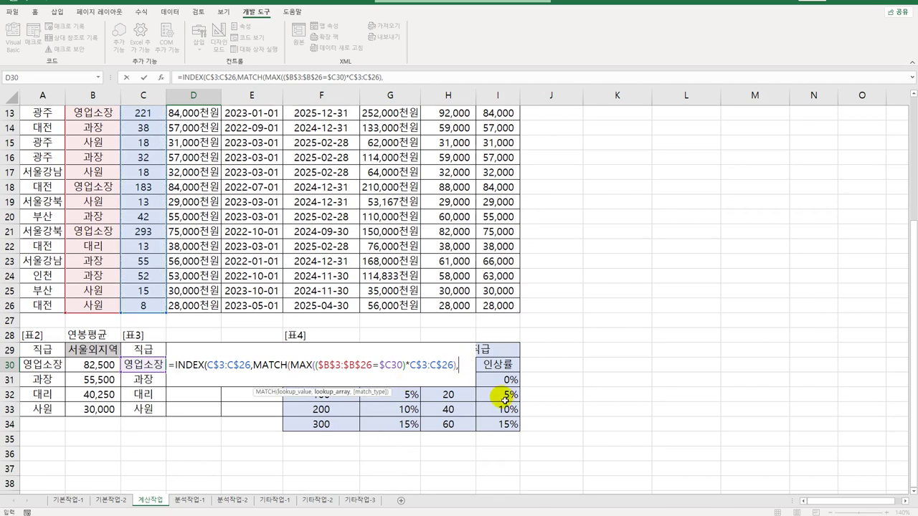
- Reuse MAX's expression ($B$3:$B$26=$C30)*C$3:C$26 as MATCH's lookup array and finish MATCH with match type 0
left_click(316, 368)
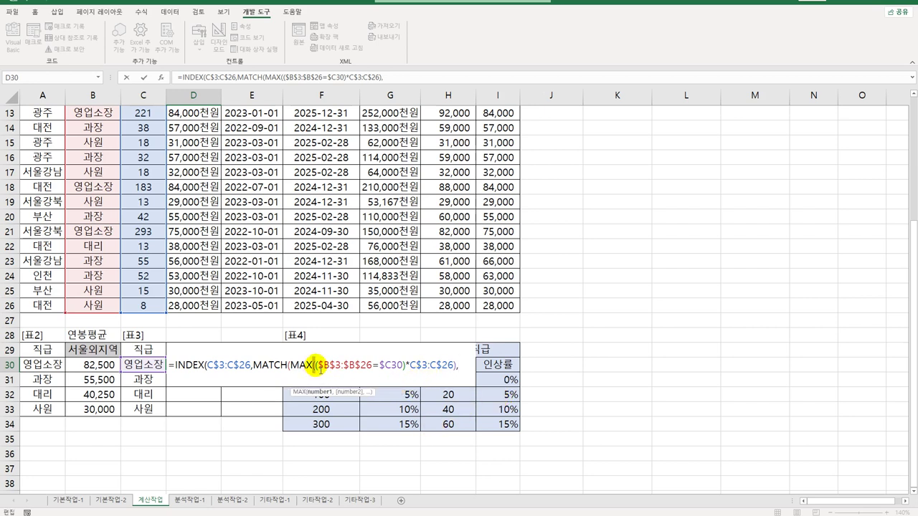
left_click_drag(316, 366, 456, 372)
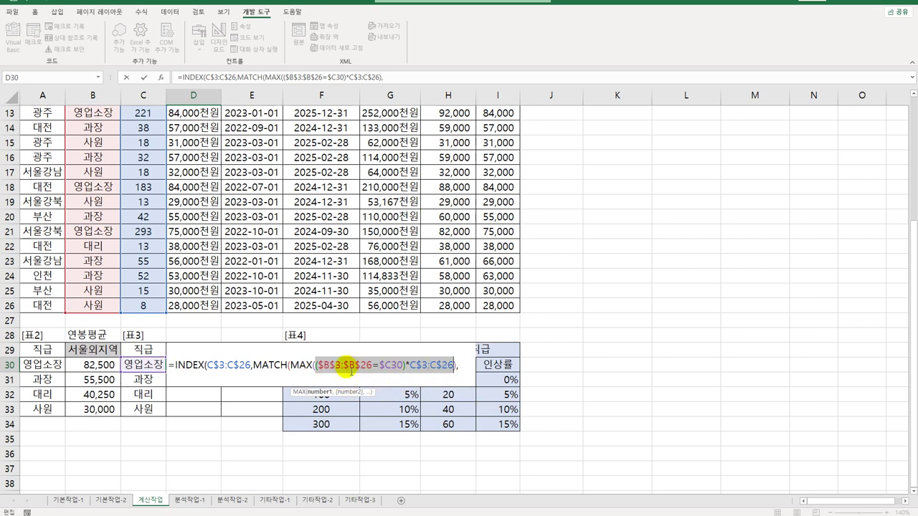
key("ctrl+c")
left_click(465, 371)
key("ctrl+v")
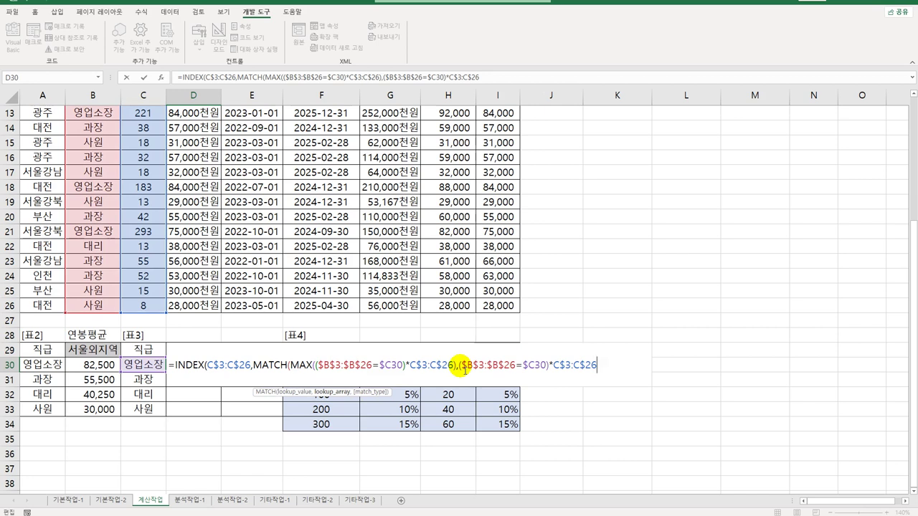
type(",0")
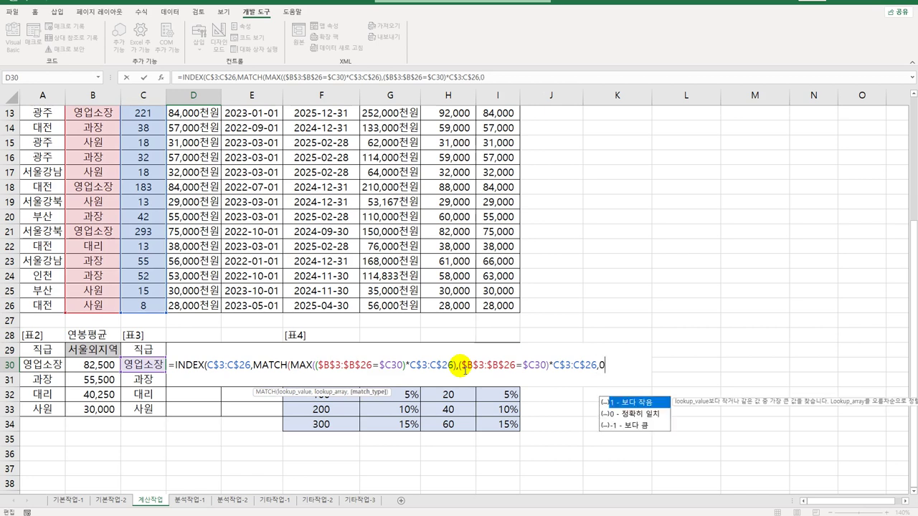
type(")")
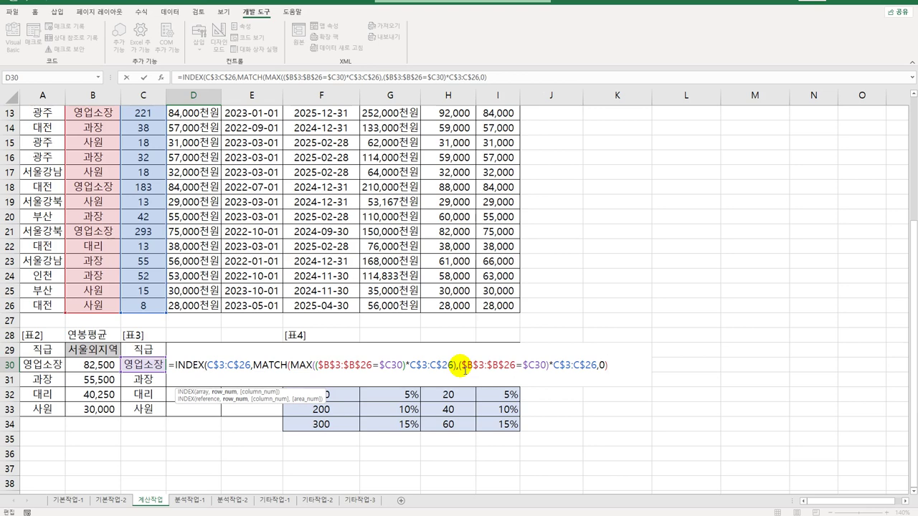
- Close INDEX, commit D30 as an array formula, and fill it down to row 33 and across to the 연봉 column
type(")")
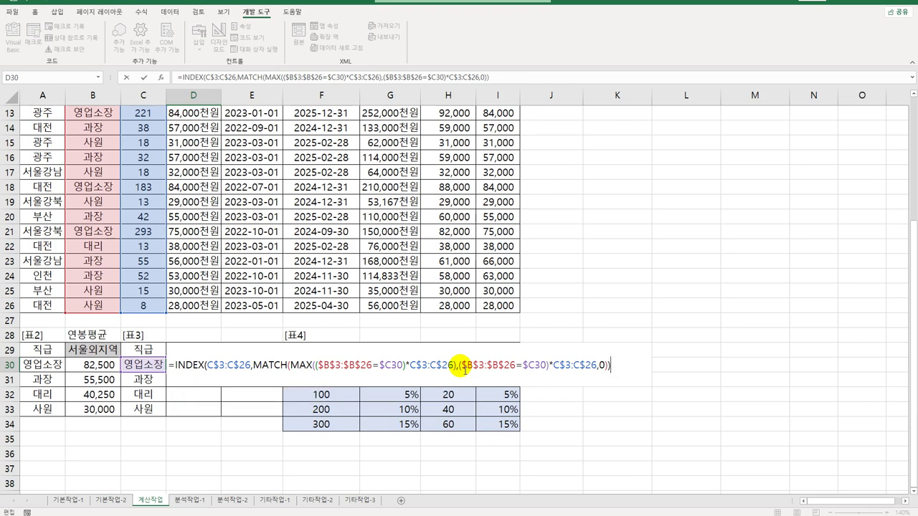
key("ctrl+shift+Return")
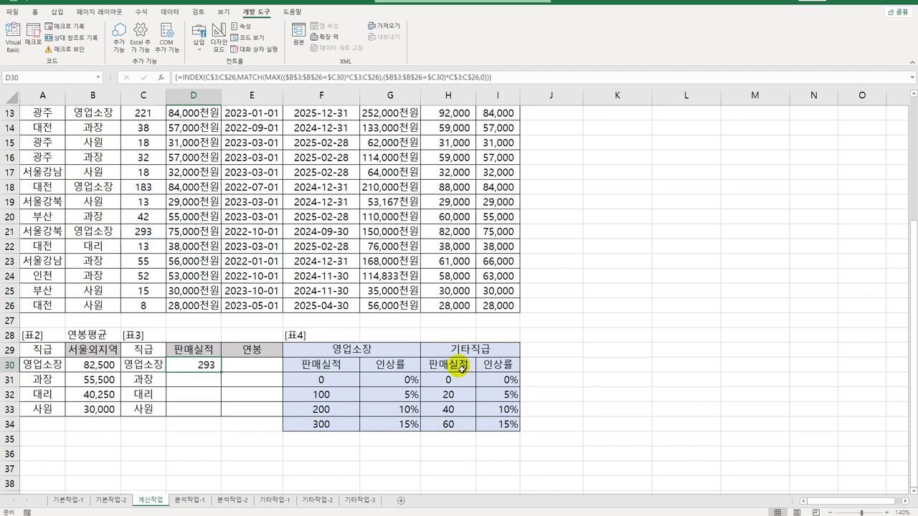
left_click_drag(221, 377, 215, 418)
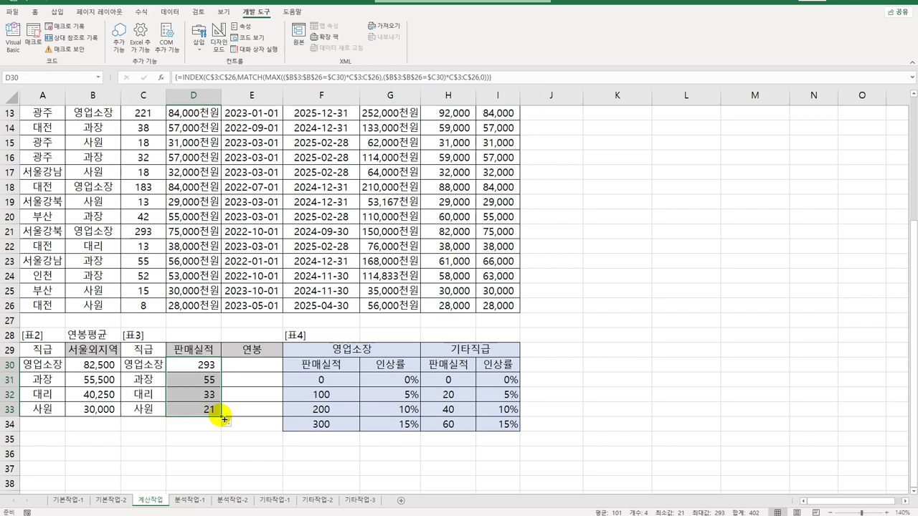
left_click_drag(224, 420, 268, 422)
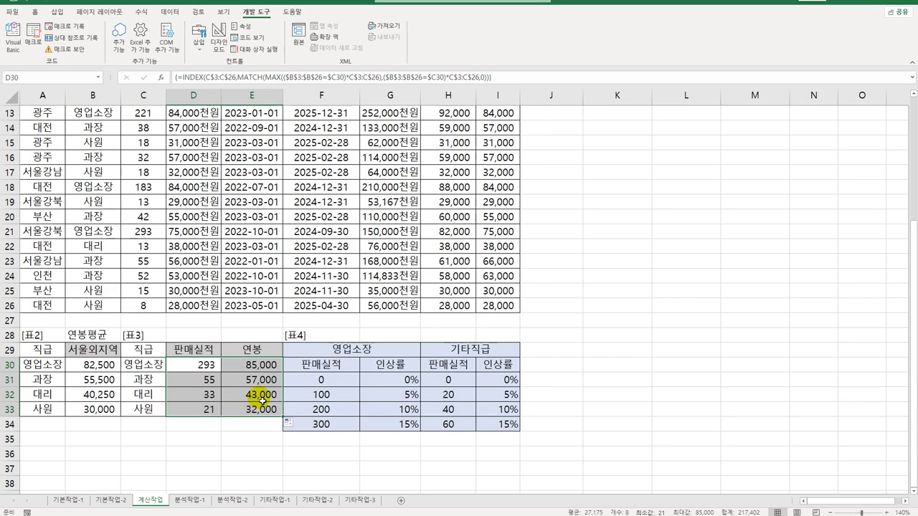
- Start creating a pivot table at cell A4 of the 분석작업-1 sheet
left_click(203, 502)
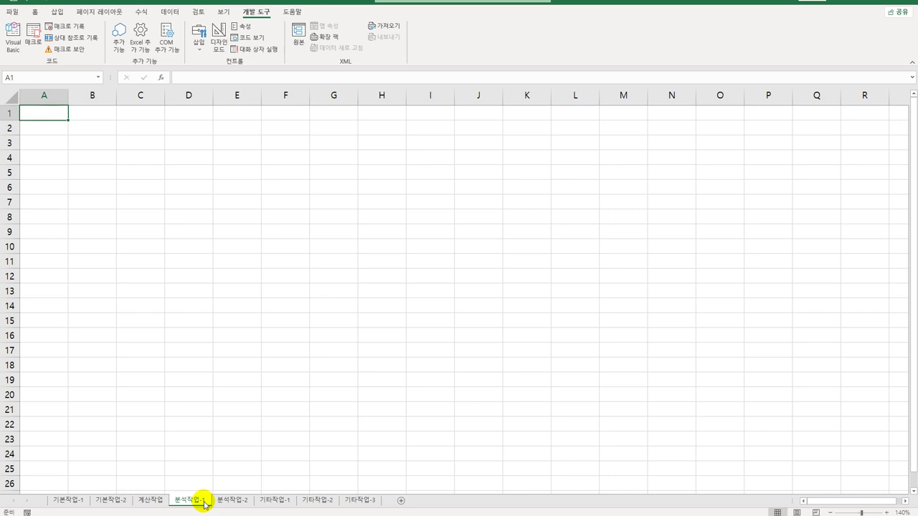
left_click(46, 160)
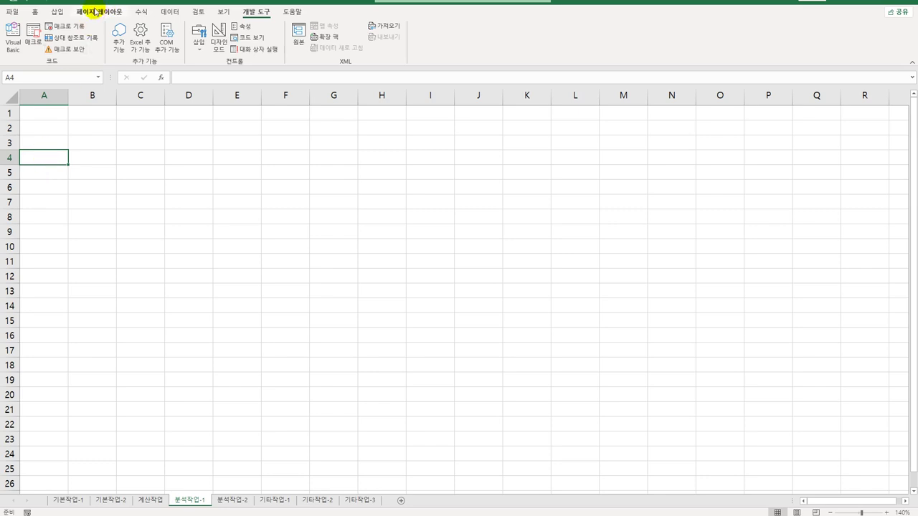
left_click(59, 16)
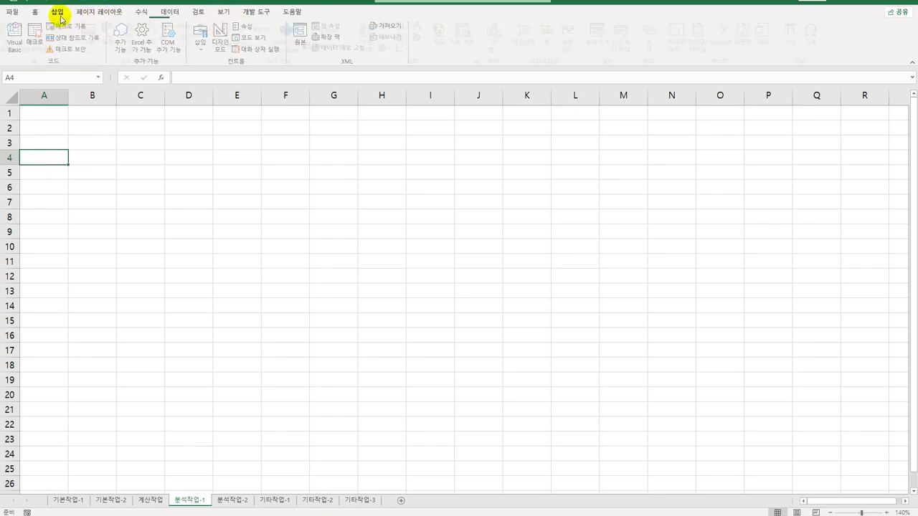
left_click(12, 32)
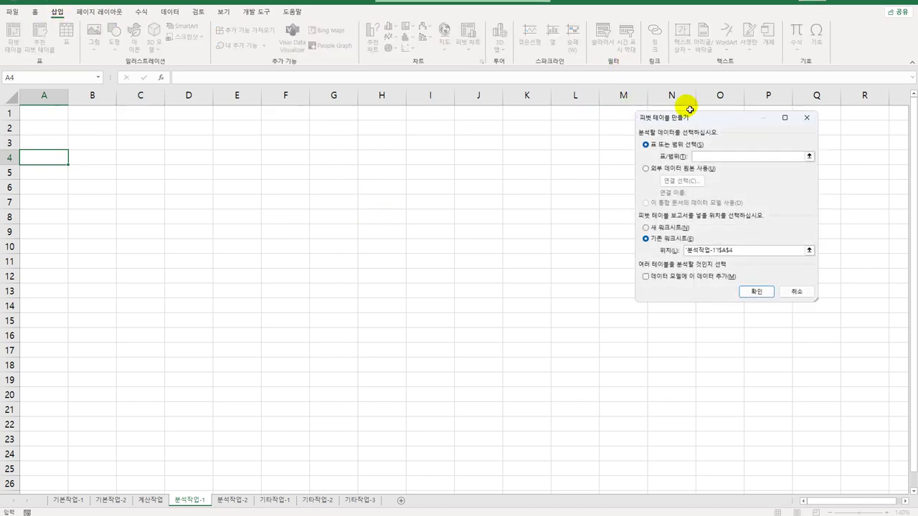
left_click_drag(693, 121, 330, 152)
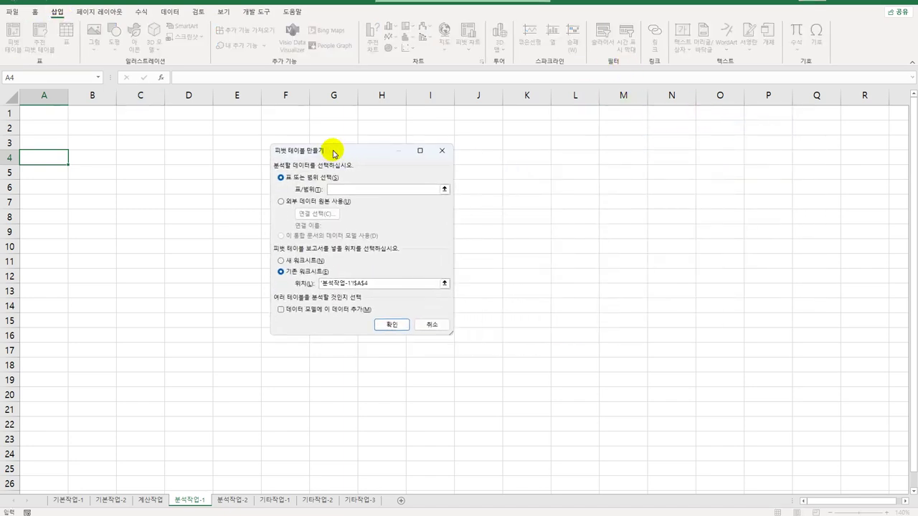
- Set the pivot table to use an external data source and browse for a connection file beyond the existing connections
left_click(282, 199)
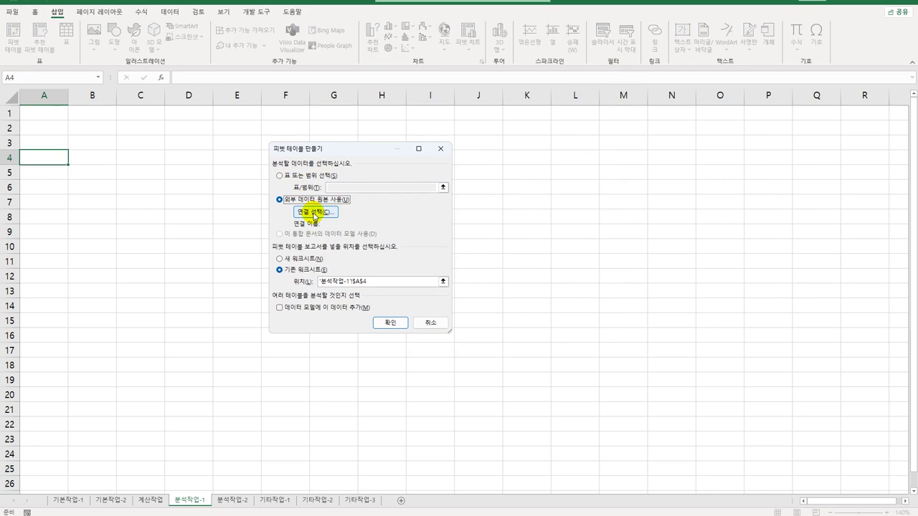
left_click(314, 214)
left_click(280, 347)
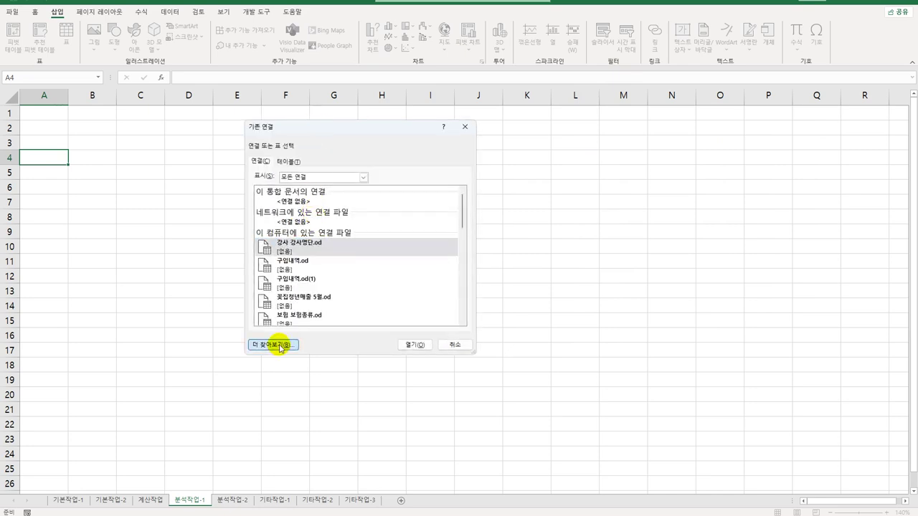
left_click_drag(409, 143, 451, 139)
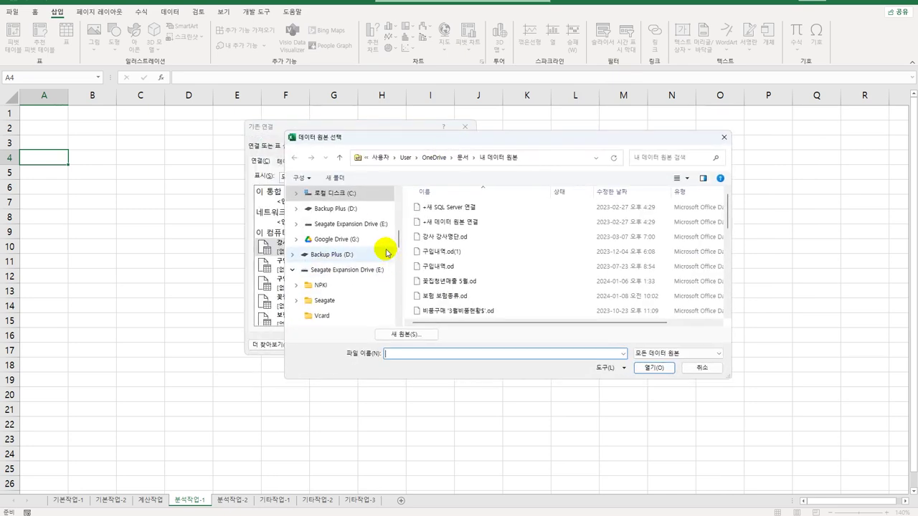
- Open the 대리점 file from C:\컴활1급(상시)\스프레드시트\상시공략문제 as the pivot table's external data source
left_click(351, 193)
scroll(574, 301, "down", 1)
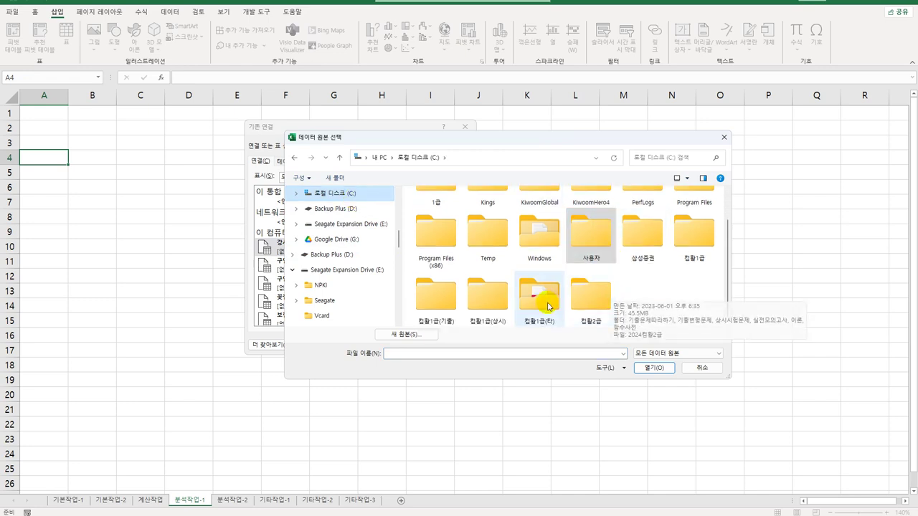
left_click(498, 313)
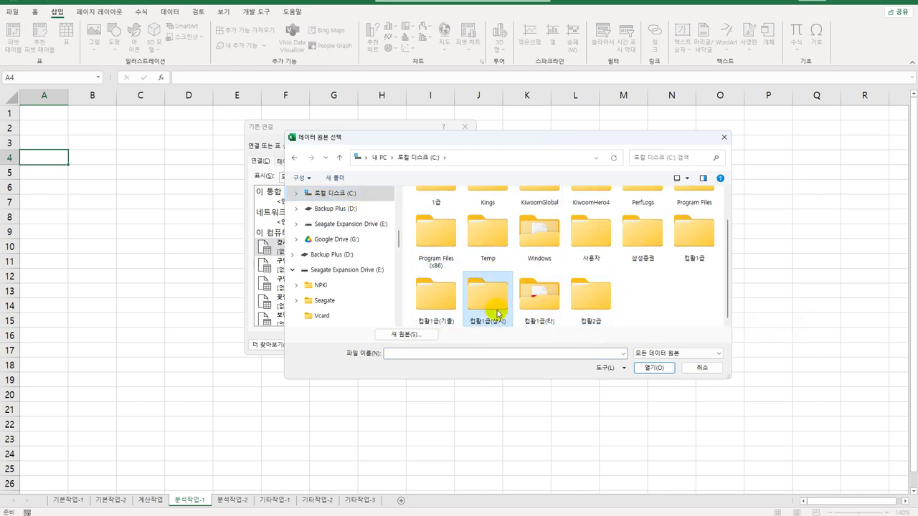
double_click(498, 313)
double_click(422, 213)
left_click(447, 226)
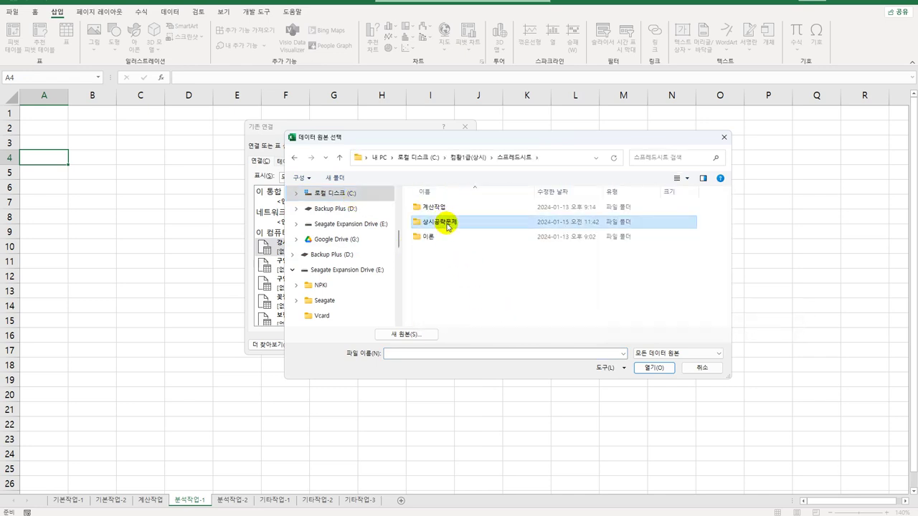
double_click(447, 224)
left_click(445, 237)
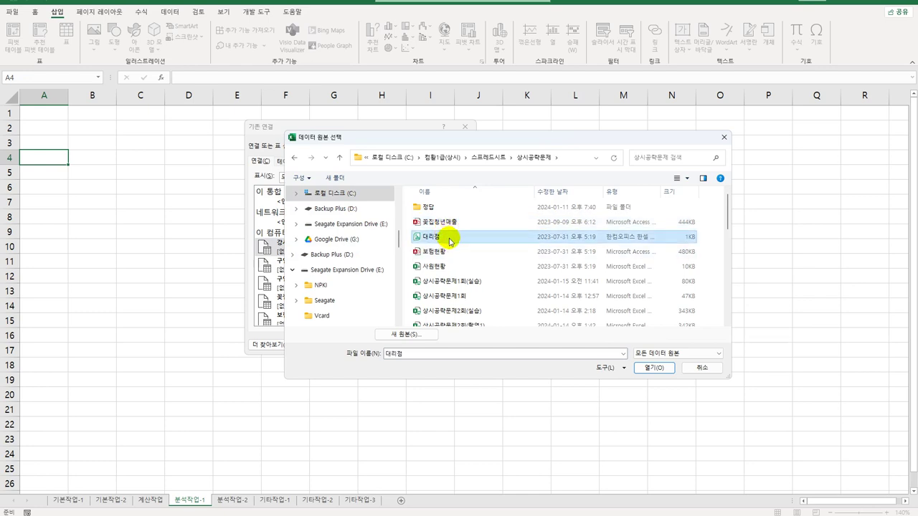
left_click(644, 372)
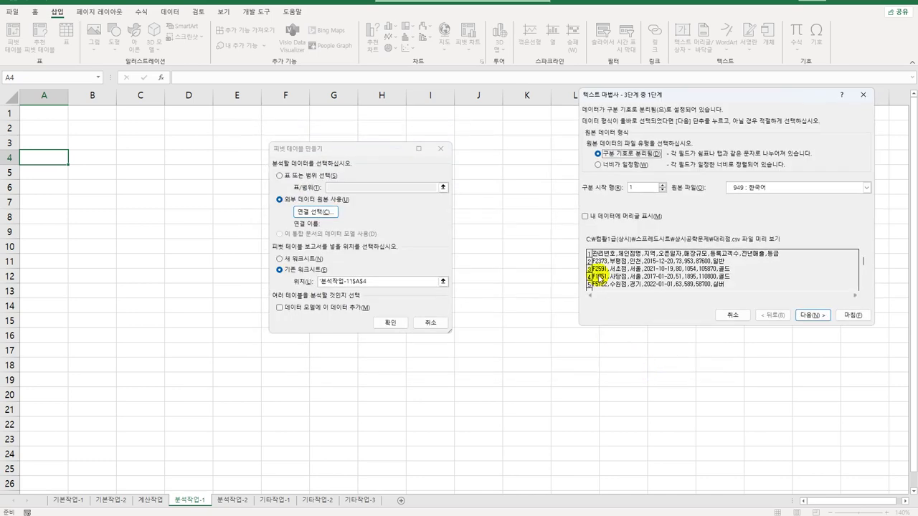
- Import the text as delimited data with headers, using the comma (쉼표) instead of the tab (탭) as delimiter
left_click_drag(631, 96, 556, 113)
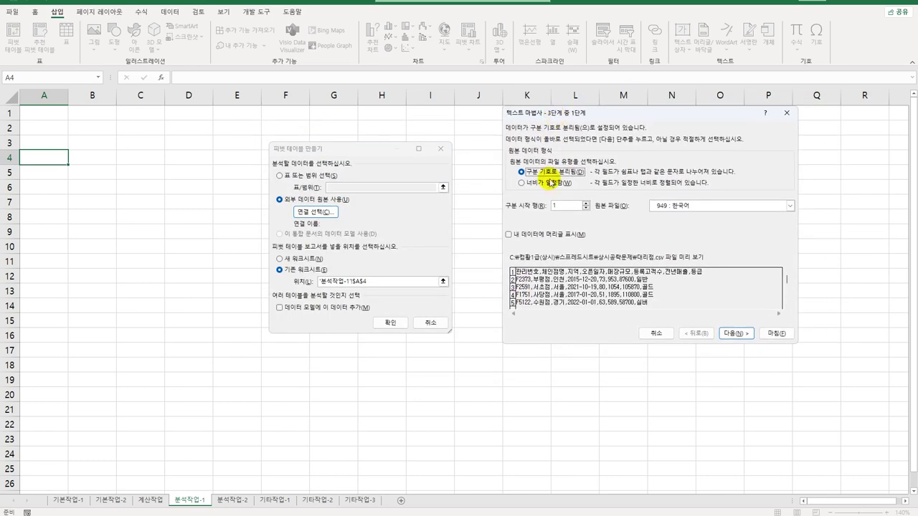
left_click(523, 237)
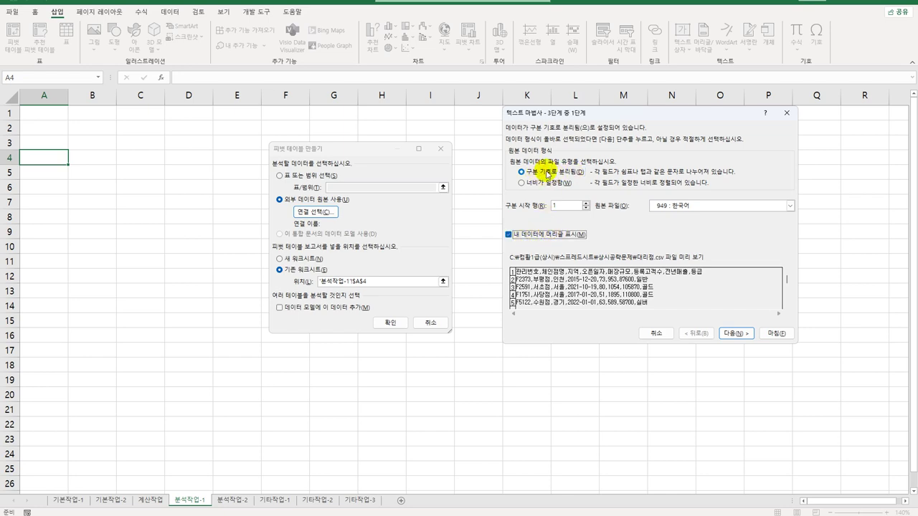
left_click(737, 333)
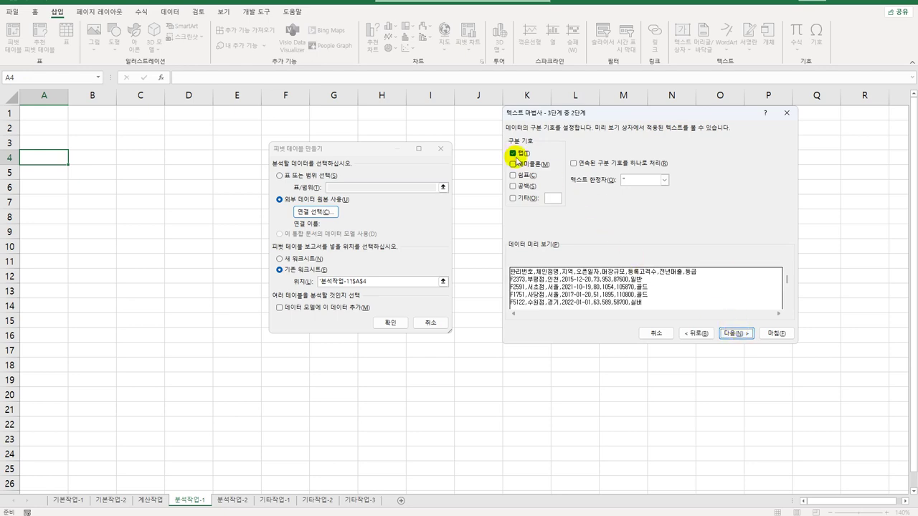
left_click(513, 153)
left_click(513, 175)
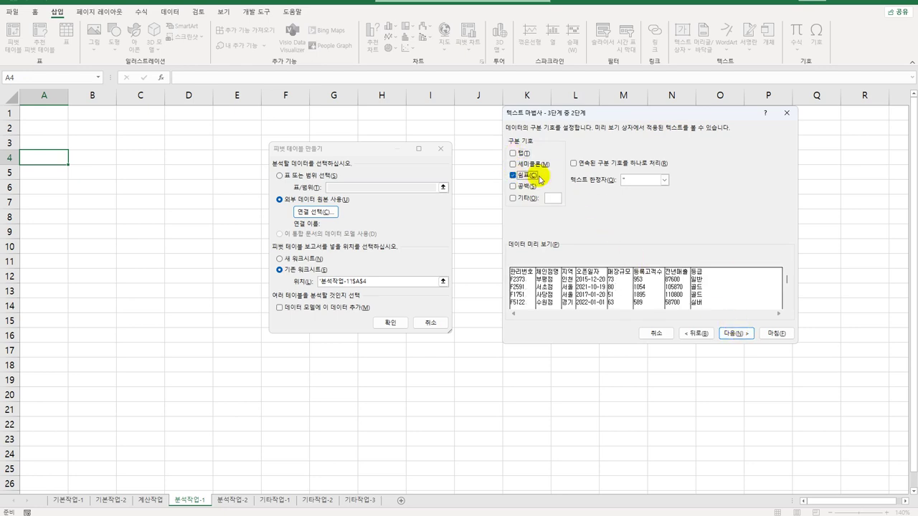
left_click(735, 333)
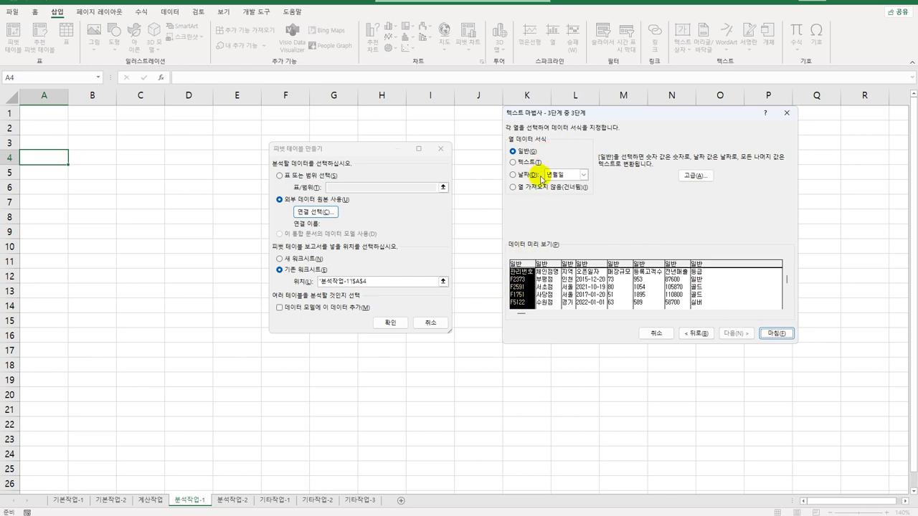
- Exclude the 관리번호 and 매장규모 columns from the import and finish the text wizard
left_click(533, 187)
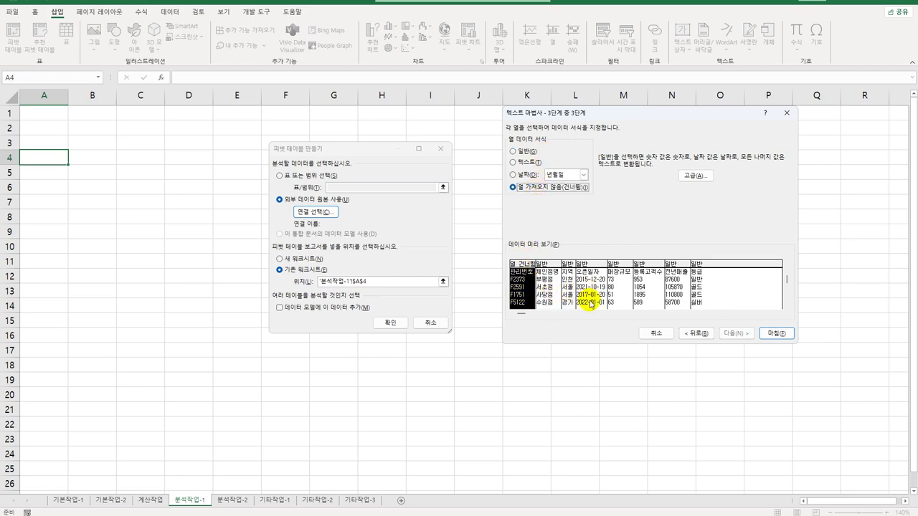
left_click(617, 264)
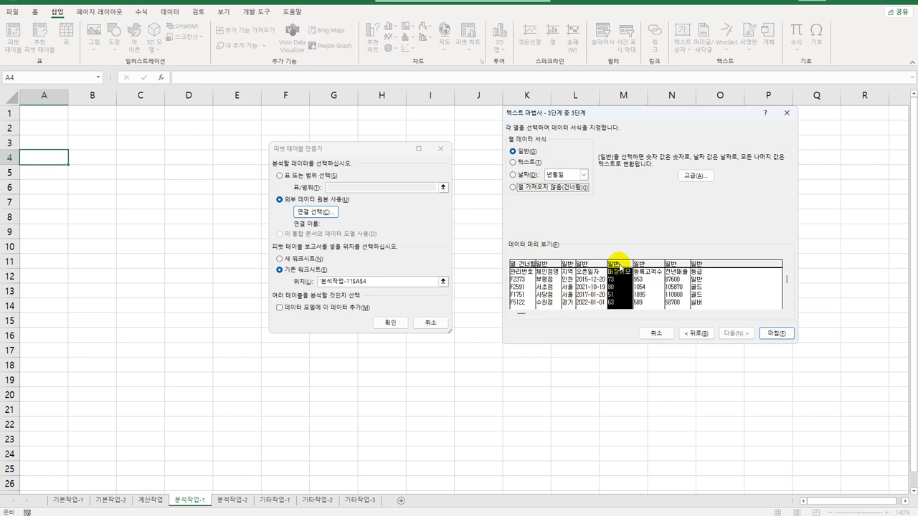
left_click(534, 186)
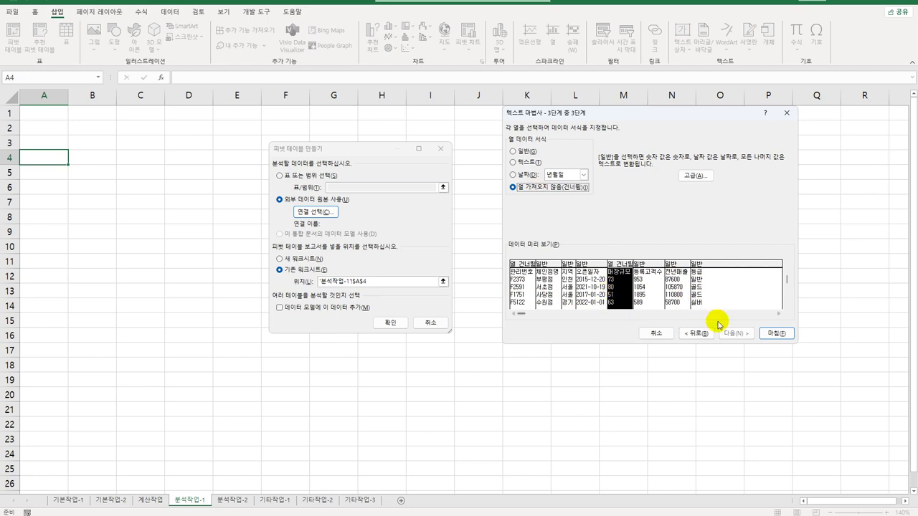
left_click(769, 334)
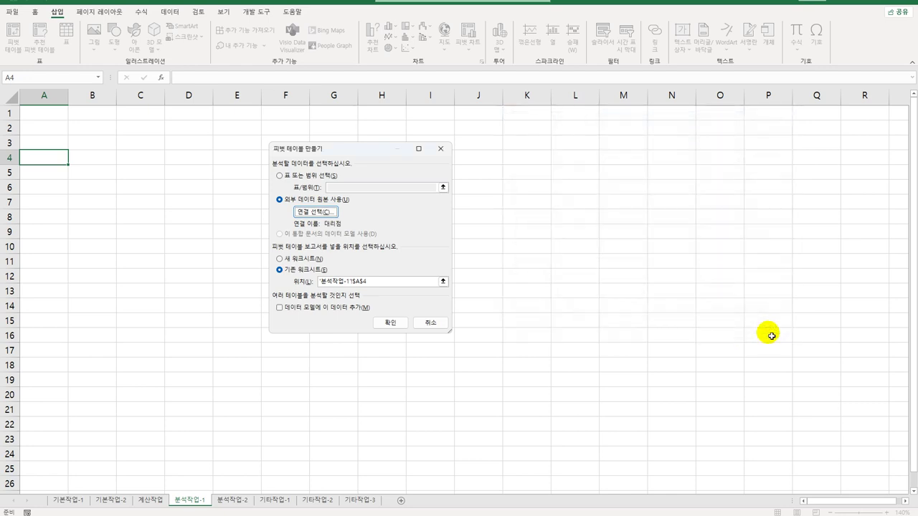
- Add the data to the data model and create the pivot table at cell A4 of sheet 분석작업-1
left_click_drag(373, 152, 568, 165)
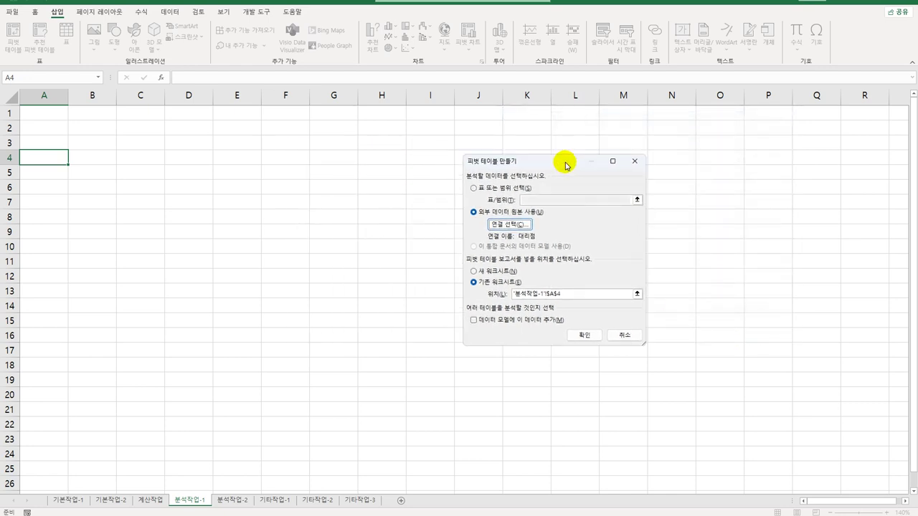
left_click(477, 320)
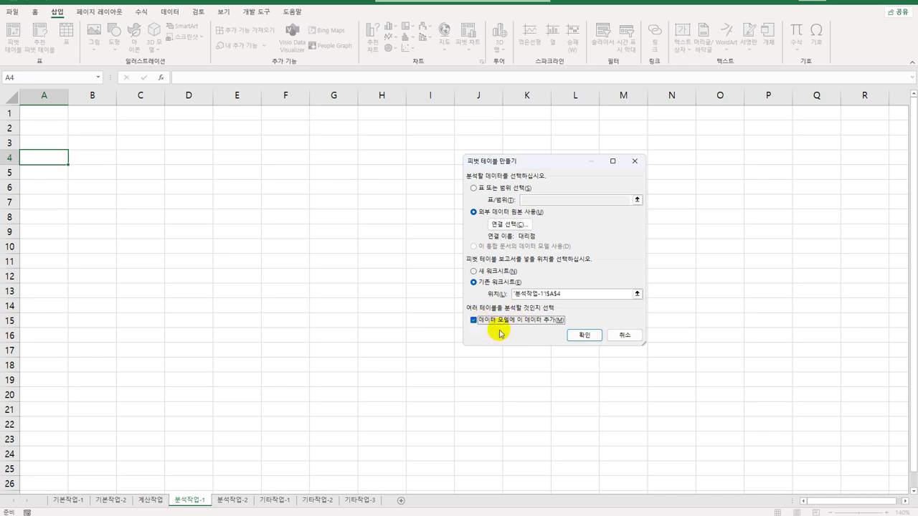
left_click(577, 336)
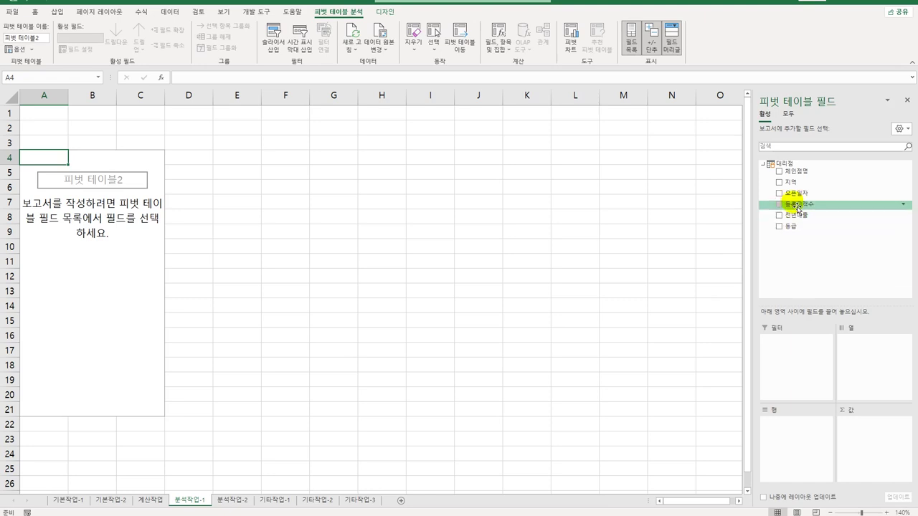
- Lay out the pivot table with 등급 as filter, 오픈일자 in rows, 지역 in columns, and 등록고객수 and 전년매출 as values
left_click_drag(792, 226, 801, 365)
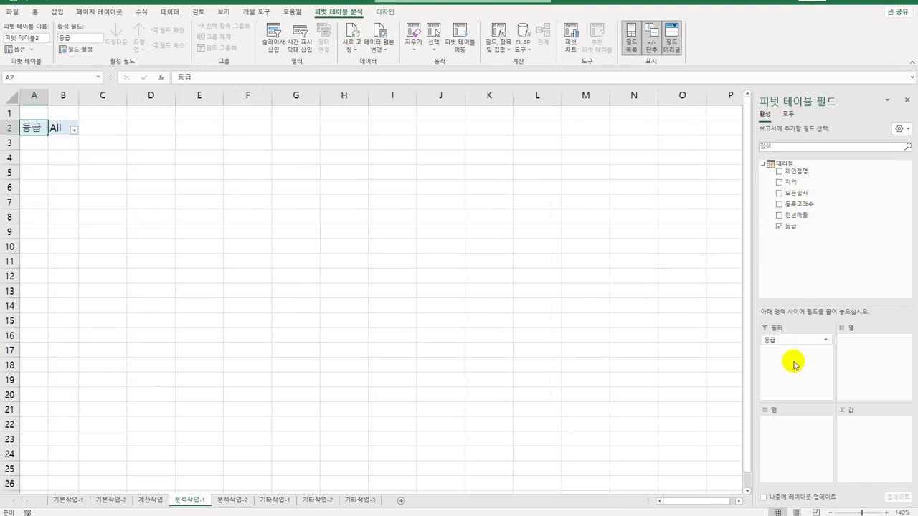
left_click_drag(792, 200, 785, 431)
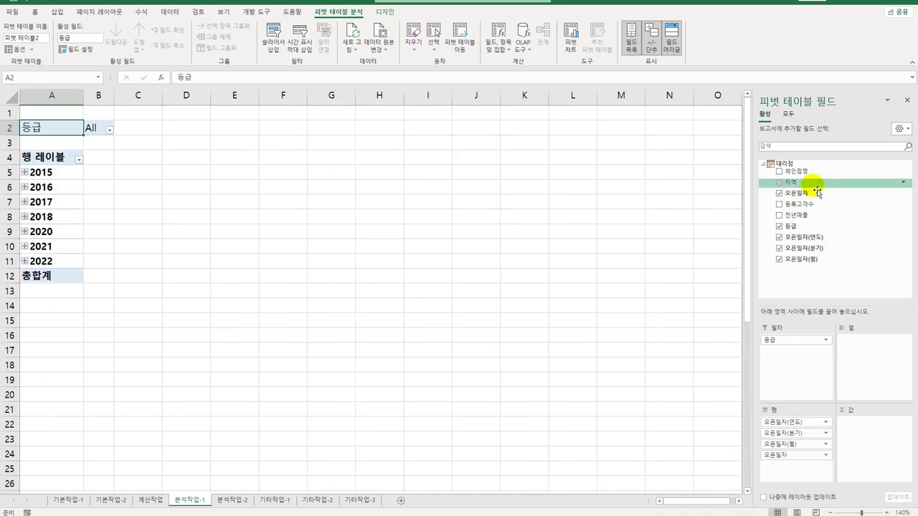
left_click_drag(815, 184, 867, 355)
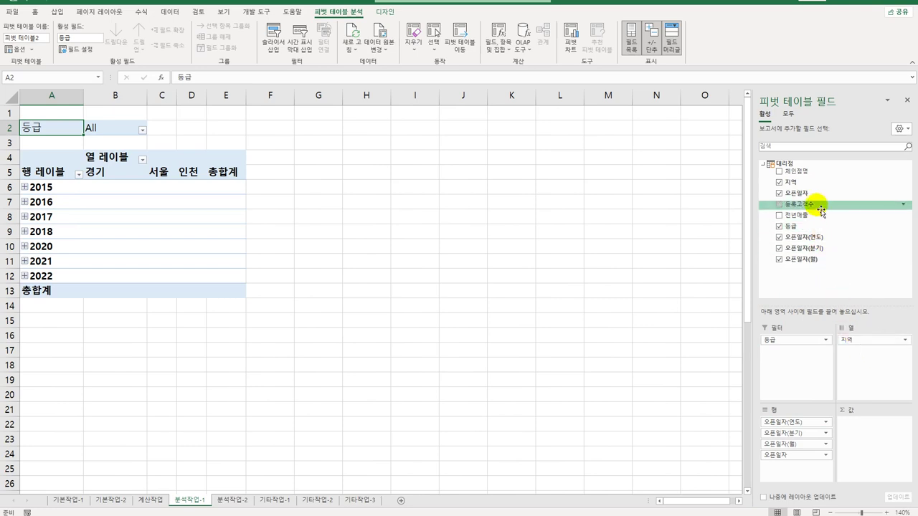
left_click_drag(796, 204, 876, 452)
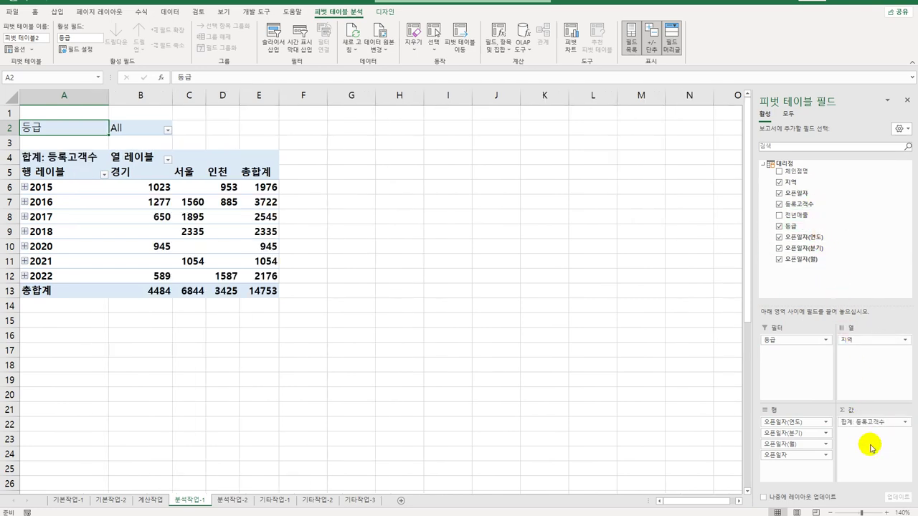
left_click_drag(796, 214, 854, 444)
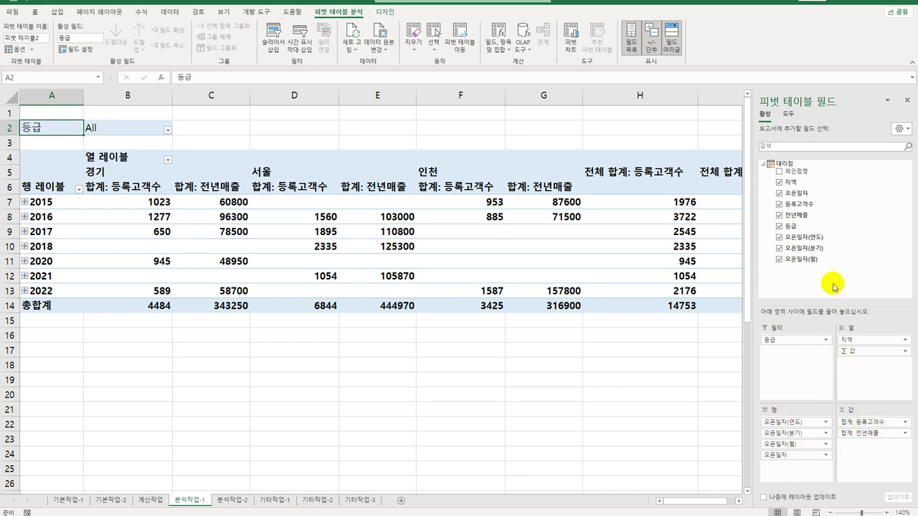
- Show the pivot table report in outline form (개요 형식)
left_click(385, 12)
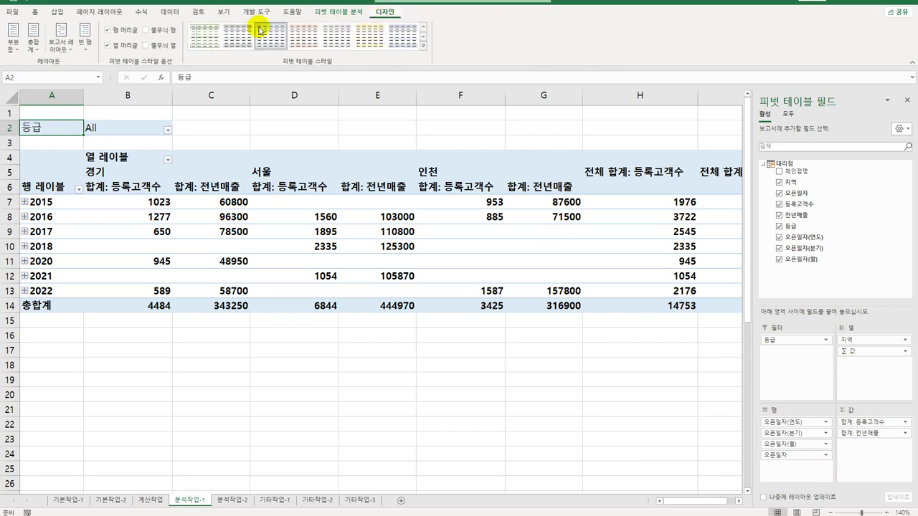
left_click(61, 44)
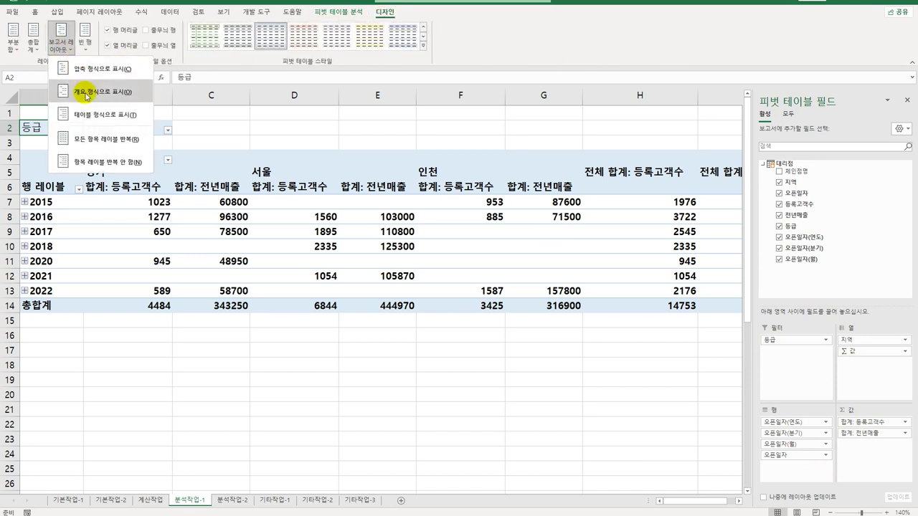
left_click(88, 94)
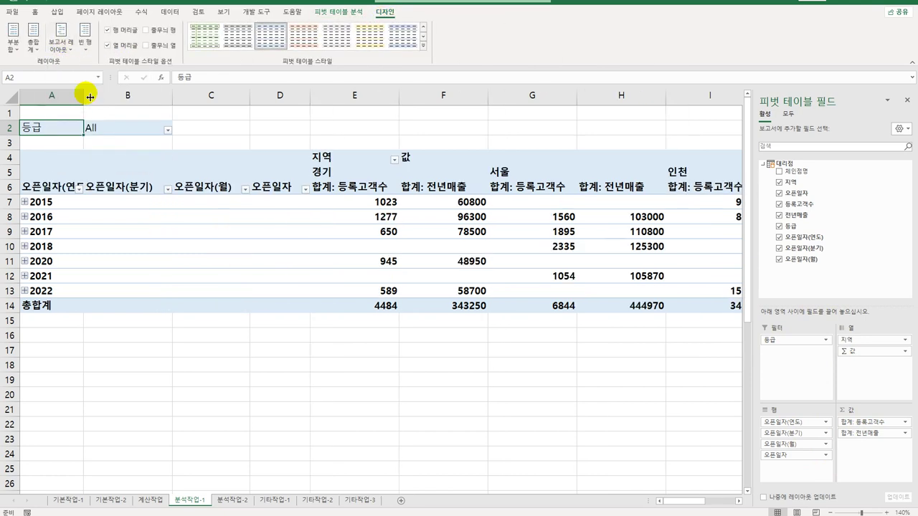
- Group the 오픈일자 row field by month (월) only, removing the quarter (분기) and year (연) units
left_click(53, 203)
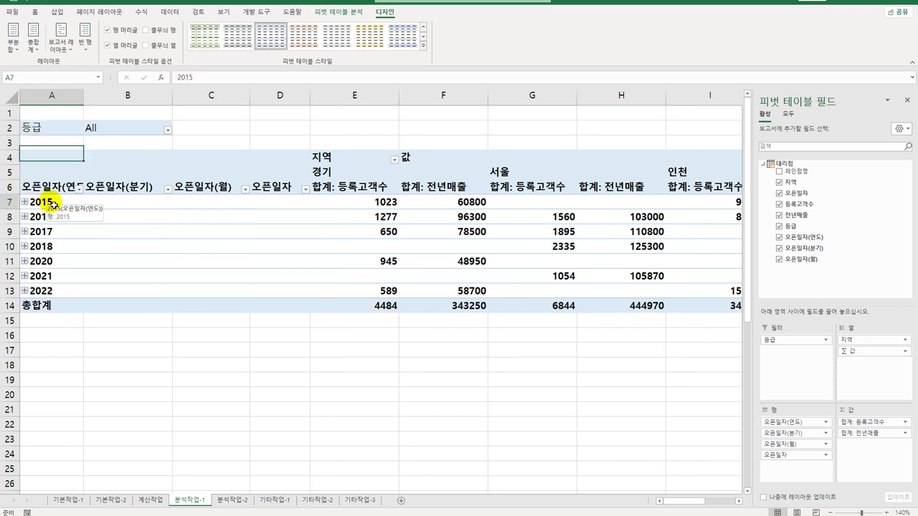
right_click(54, 204)
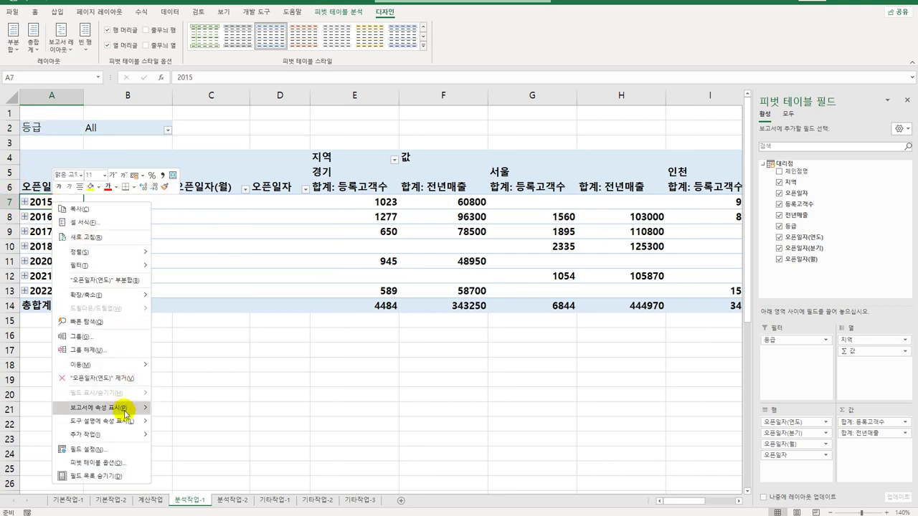
left_click(117, 337)
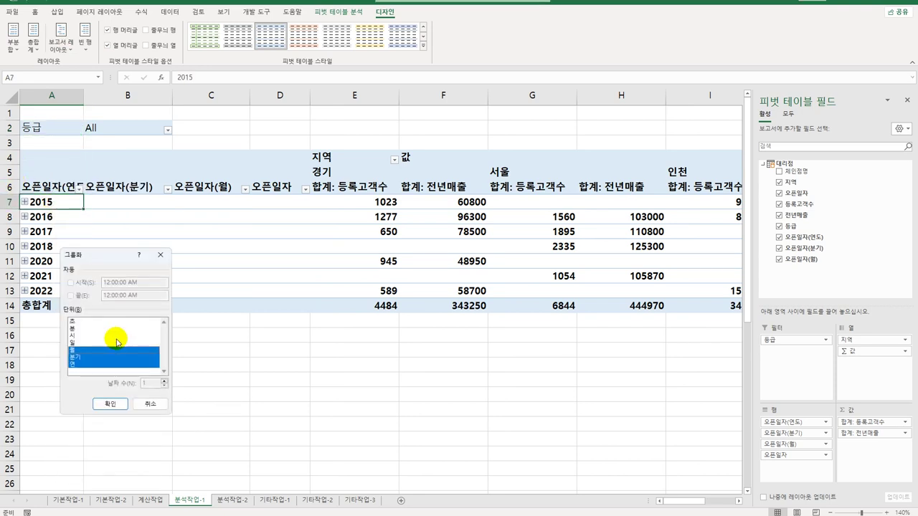
left_click(83, 357)
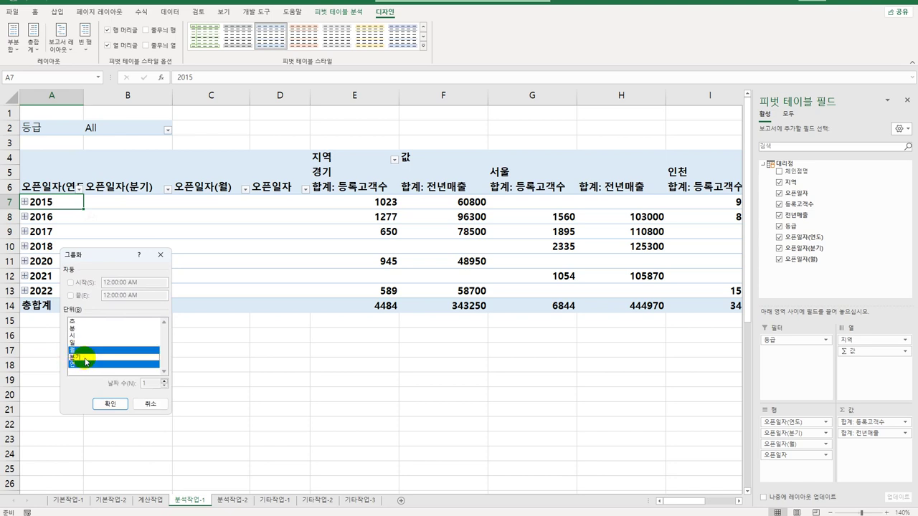
left_click(87, 366)
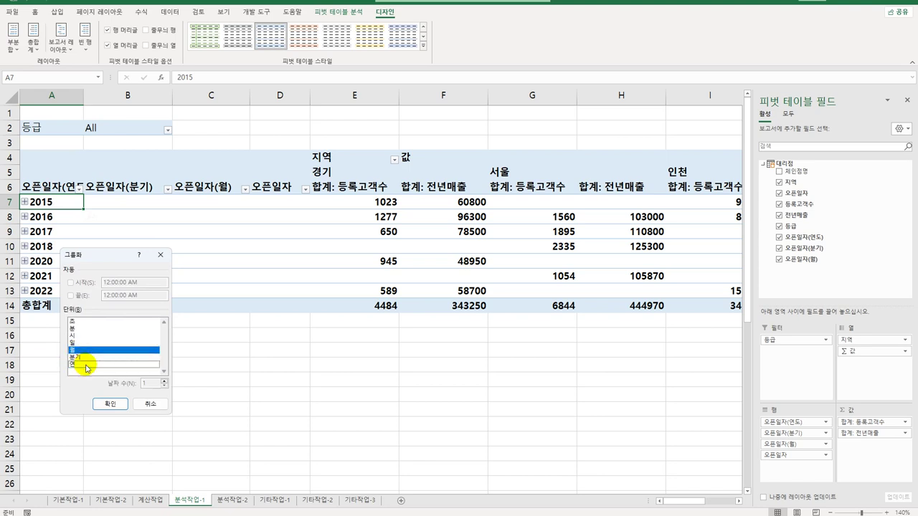
left_click(110, 404)
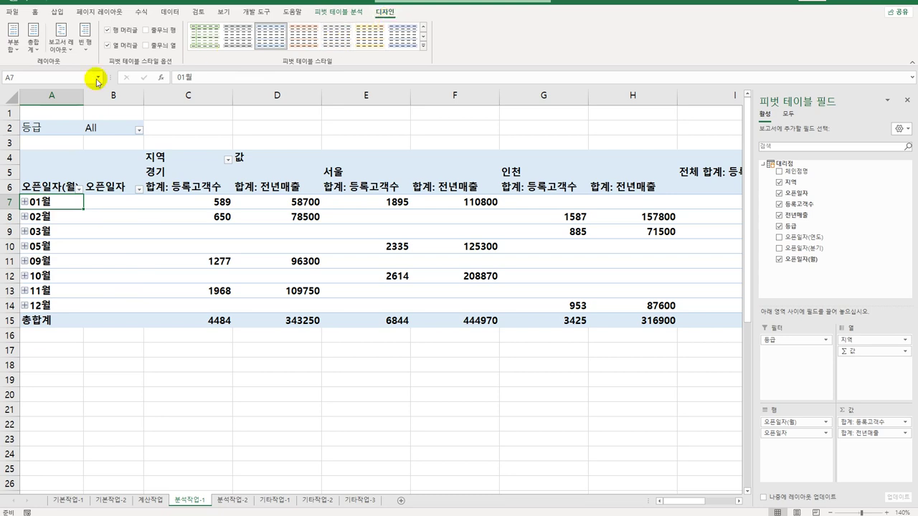
- Turn on grand totals for columns only (열의 총합계만 설정) in the pivot table
left_click(33, 40)
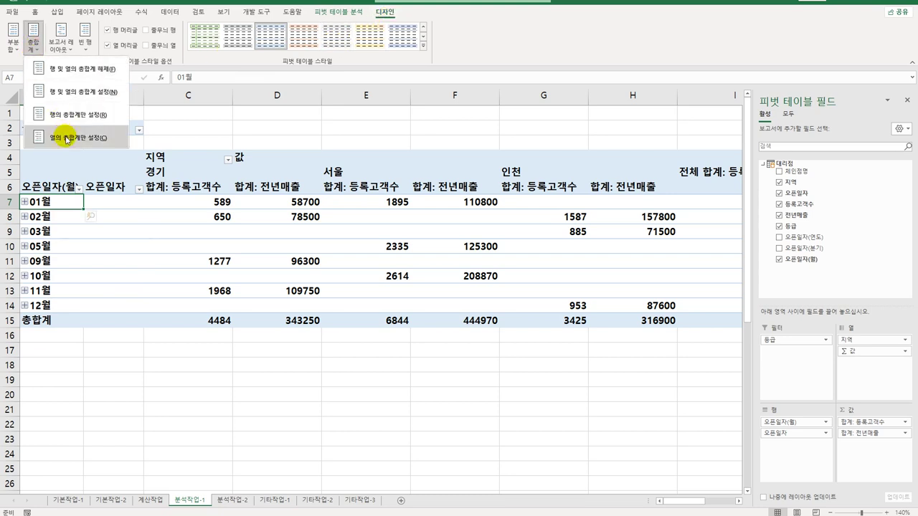
left_click(66, 138)
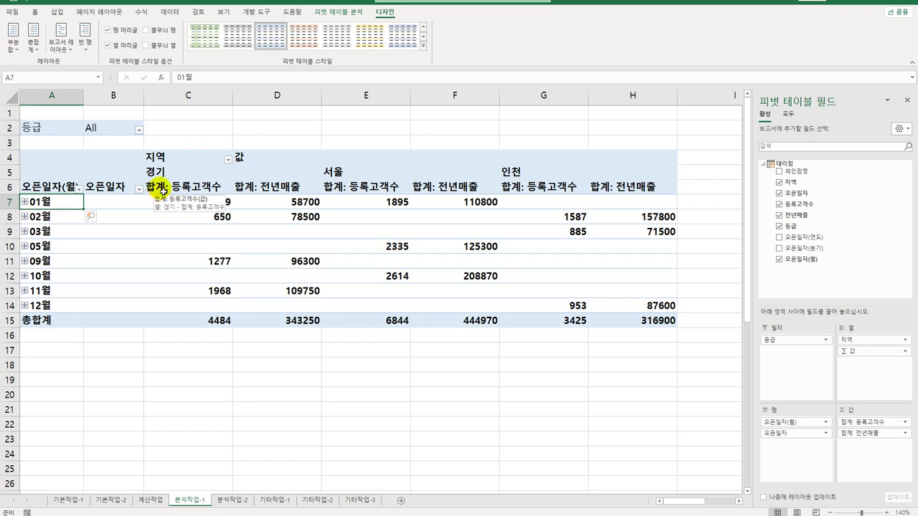
- Sort the 지역 column field in descending order (내림차순) by 합계: 전년매출
left_click(195, 164)
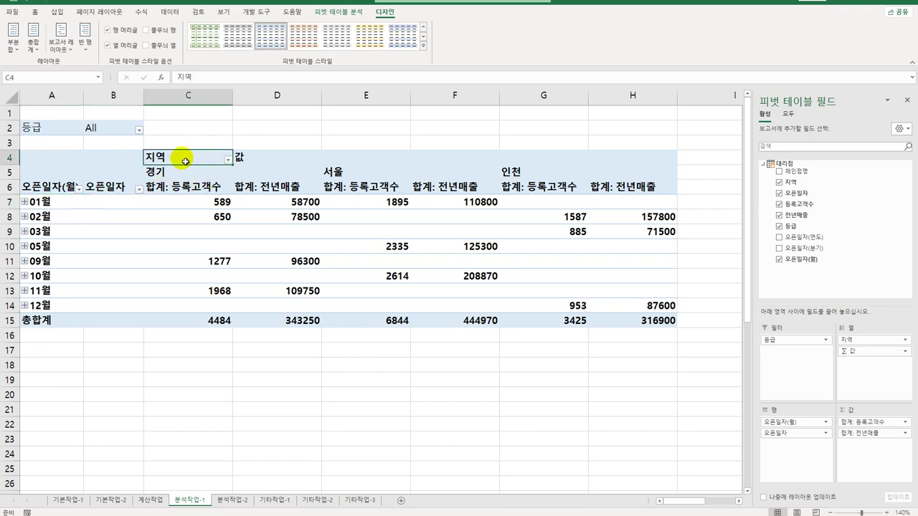
left_click(227, 160)
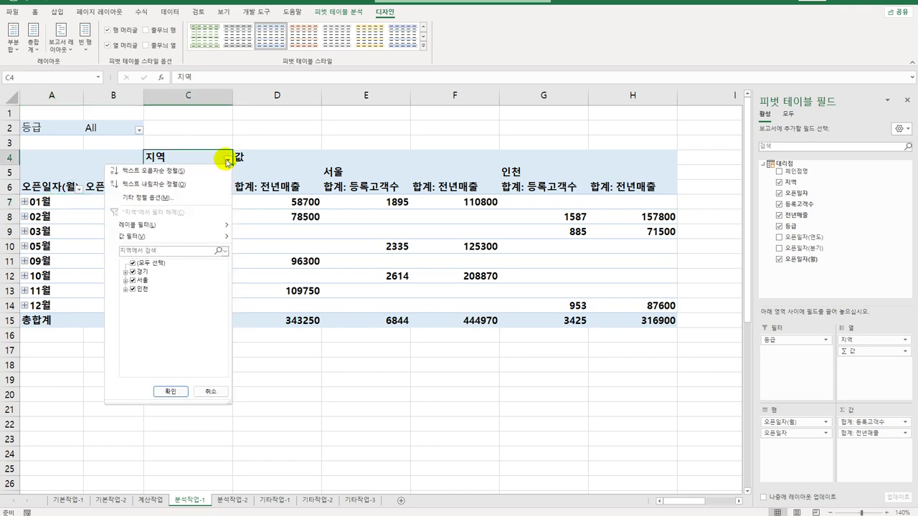
left_click(208, 198)
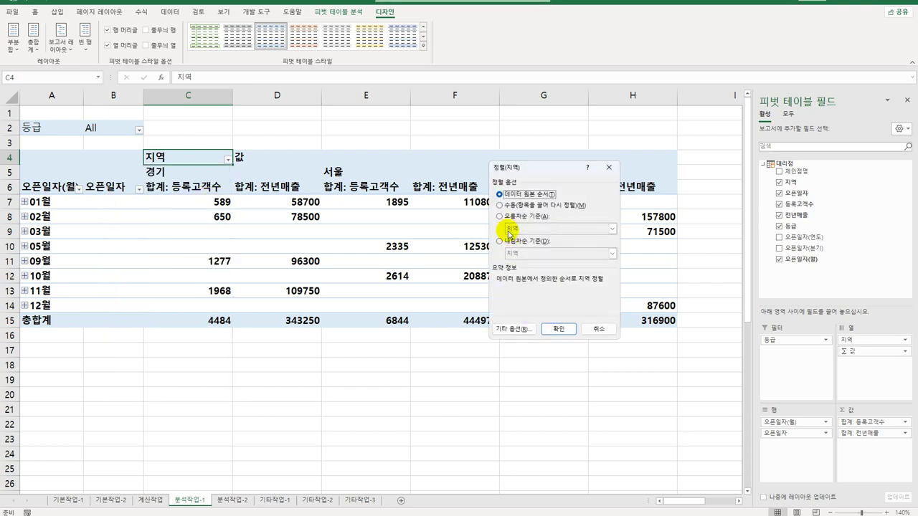
left_click(509, 243)
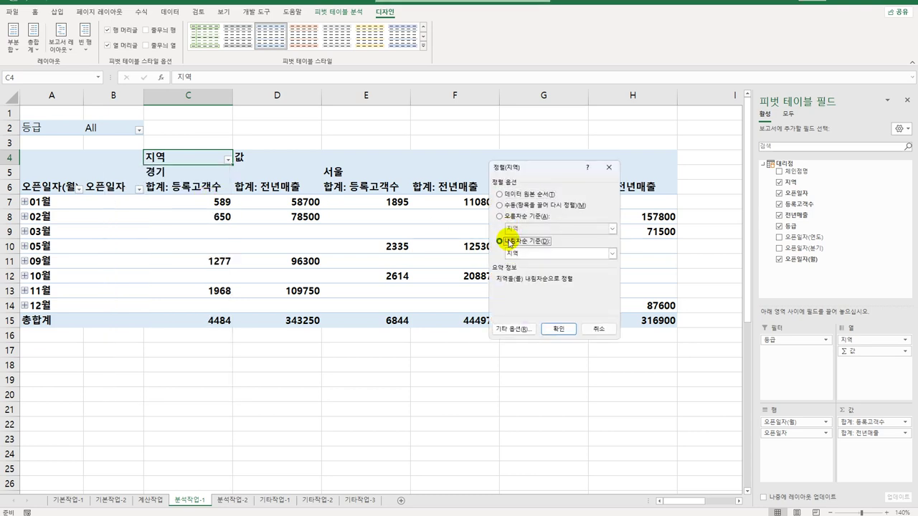
left_click(612, 253)
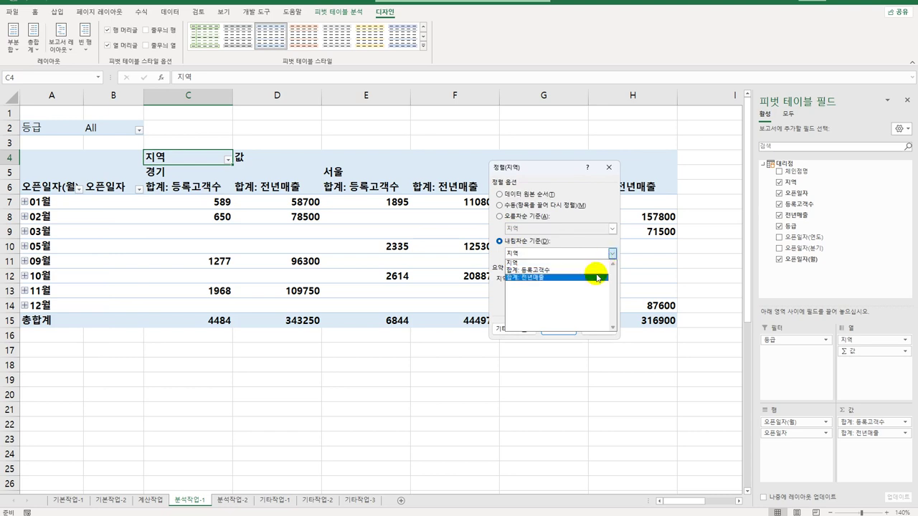
left_click(596, 278)
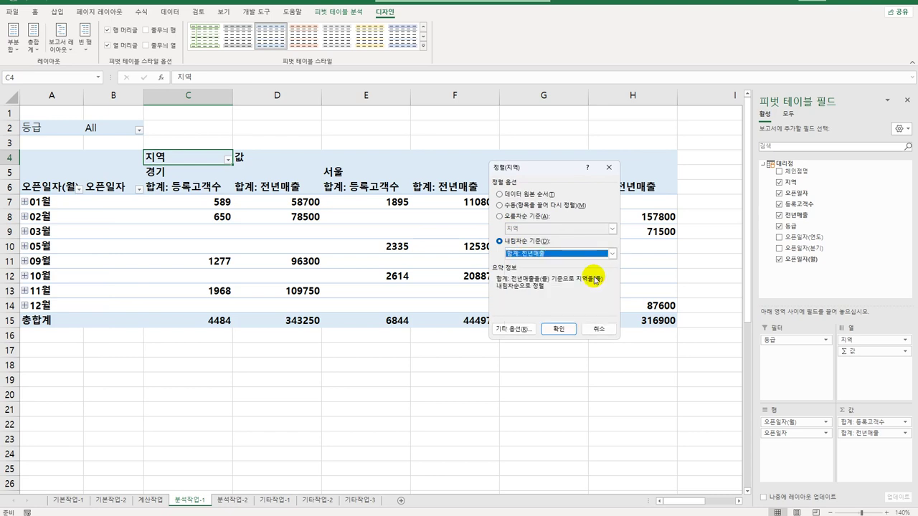
left_click(560, 333)
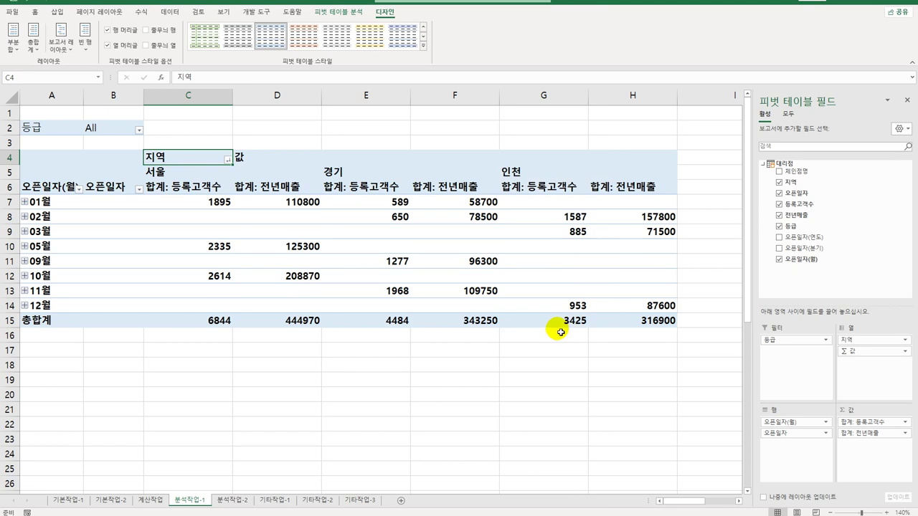
- Format the 등록고객수 value field as a number (숫자) with the 1000 separator through its value field settings
left_click(193, 189)
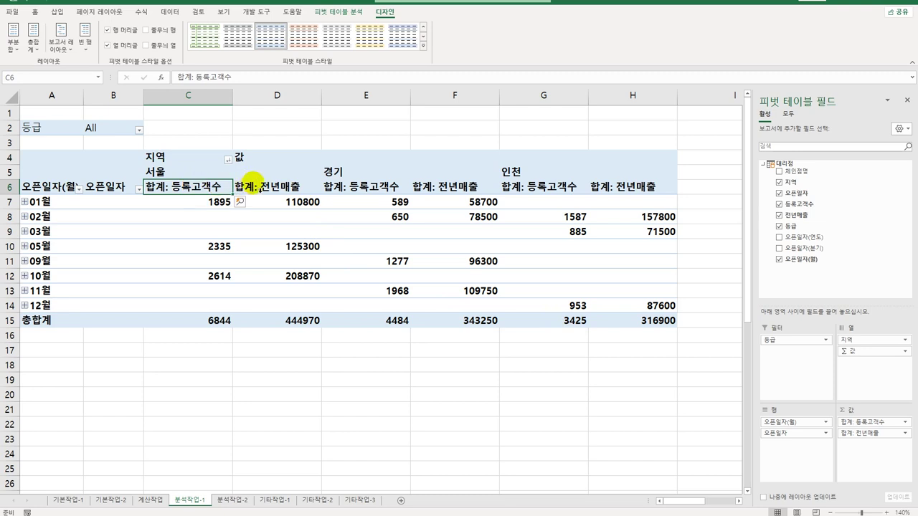
left_click(264, 189)
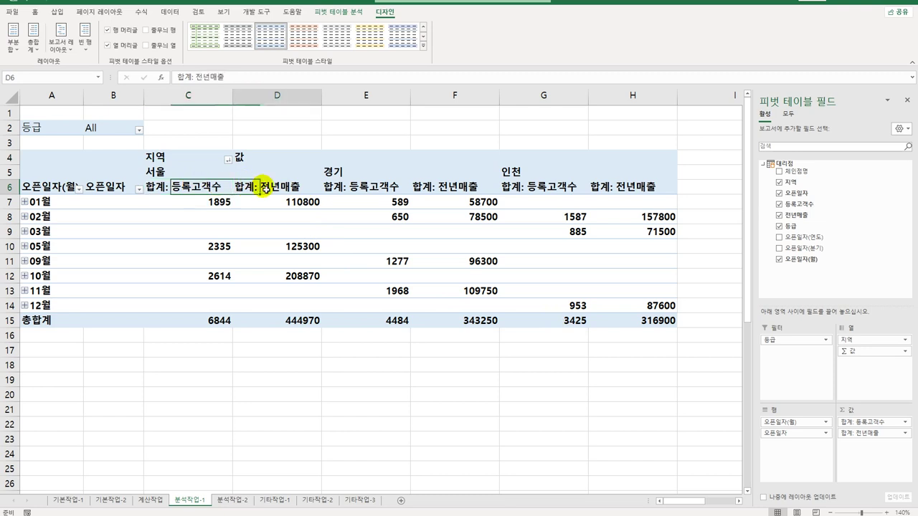
left_click(192, 190)
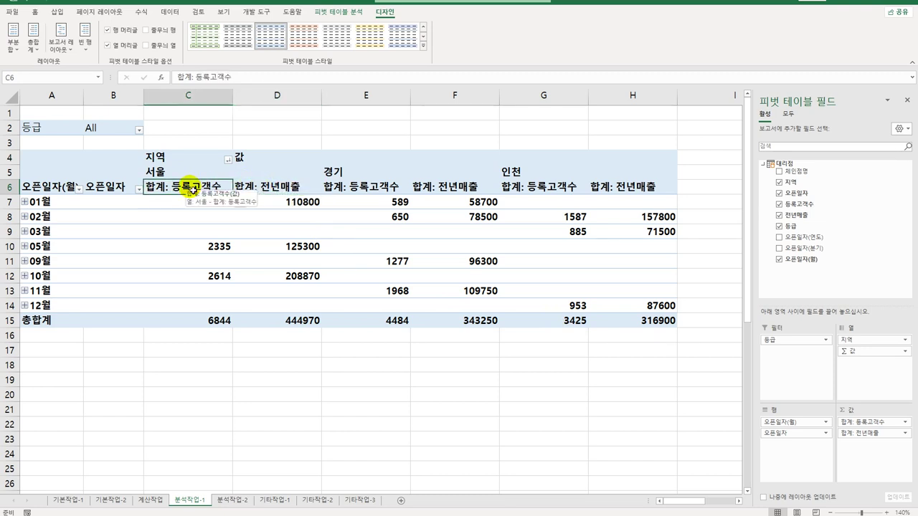
double_click(192, 189)
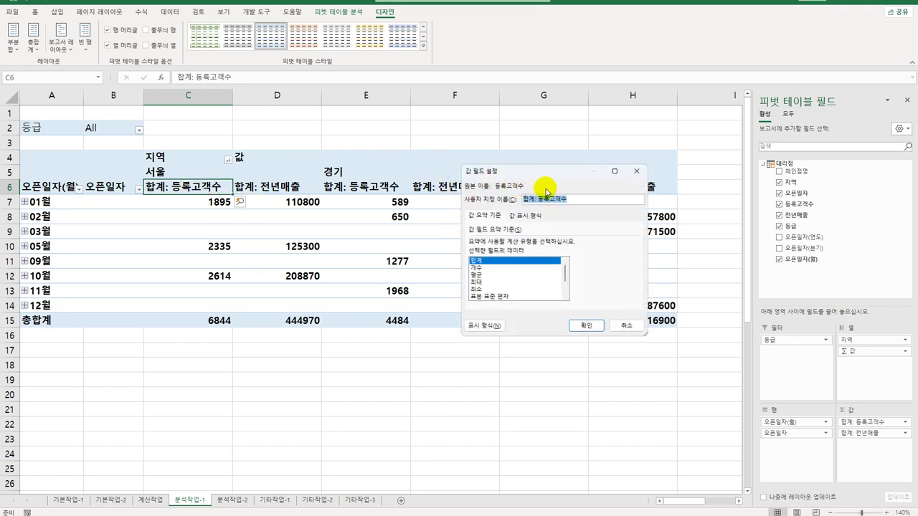
left_click(488, 325)
left_click(456, 173)
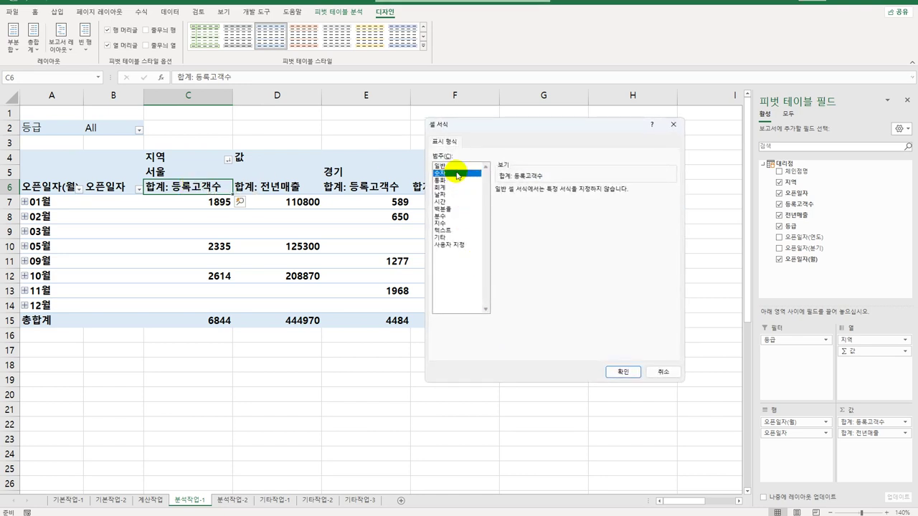
left_click(508, 205)
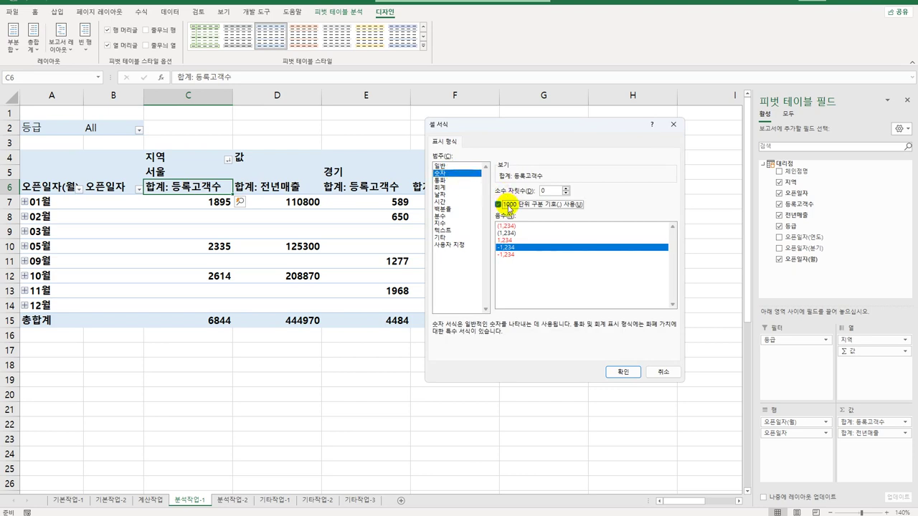
left_click(611, 372)
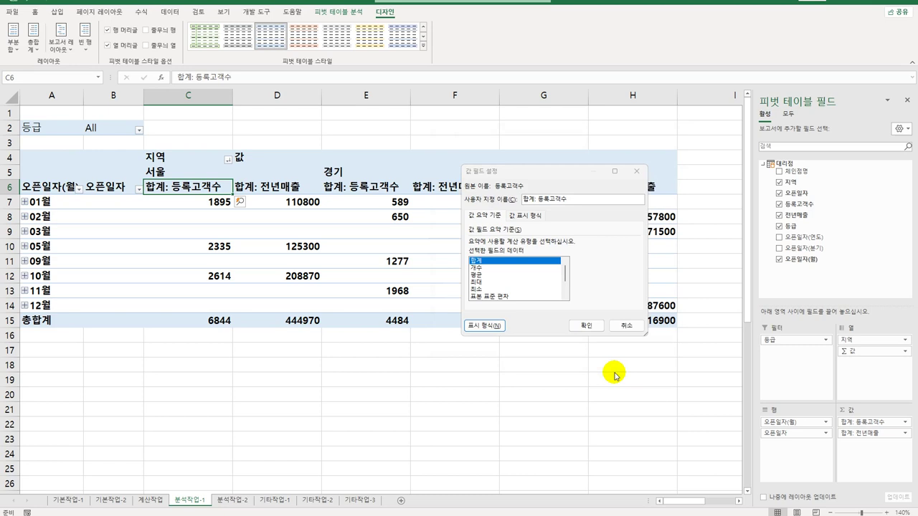
left_click(587, 326)
- Format the 전년매출 value field as a number (숫자) with the 1000 separator through its value field settings
left_click(286, 179)
left_click(281, 188)
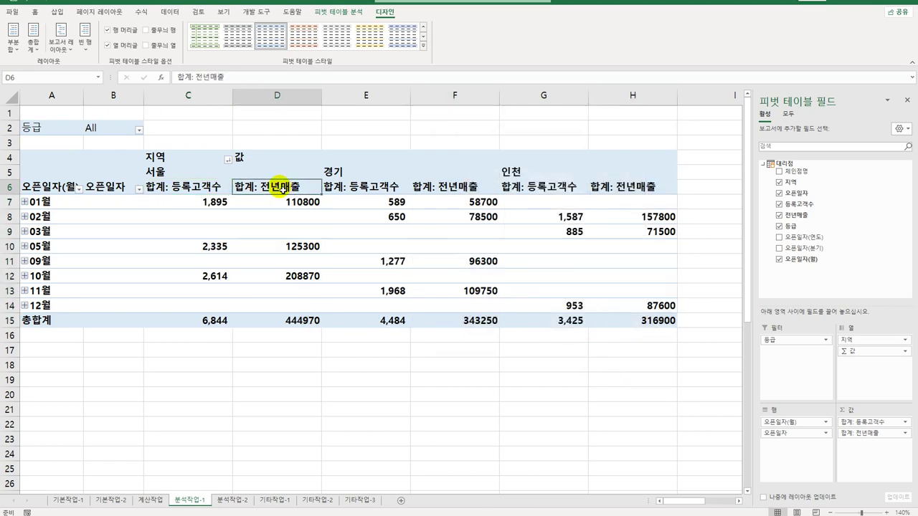
double_click(282, 188)
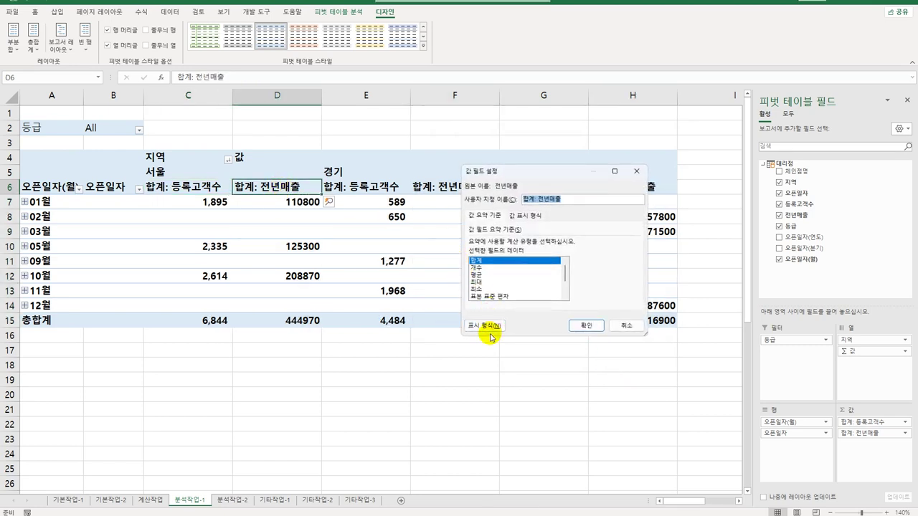
left_click(492, 326)
left_click(441, 173)
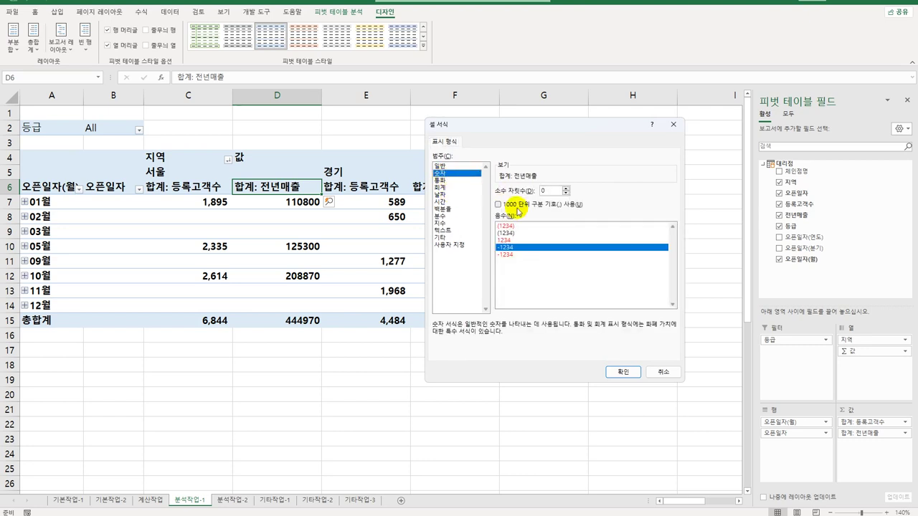
left_click(517, 207)
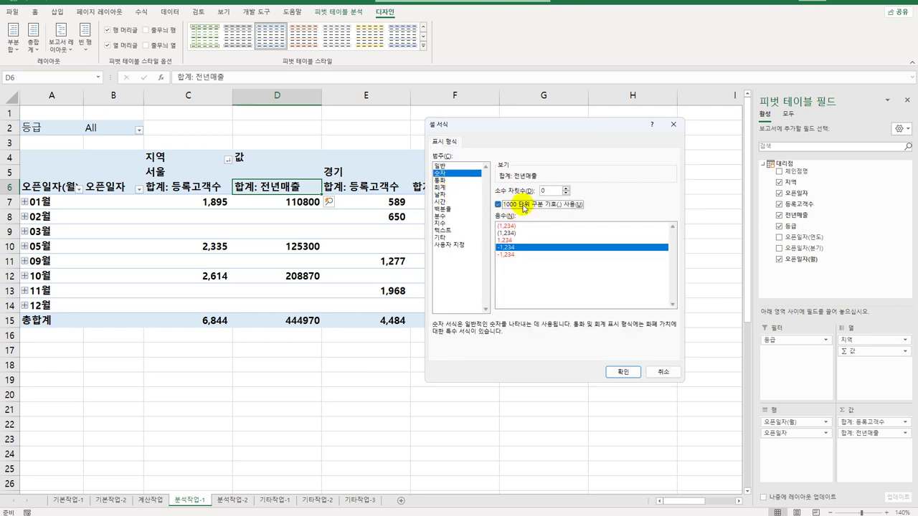
left_click(622, 372)
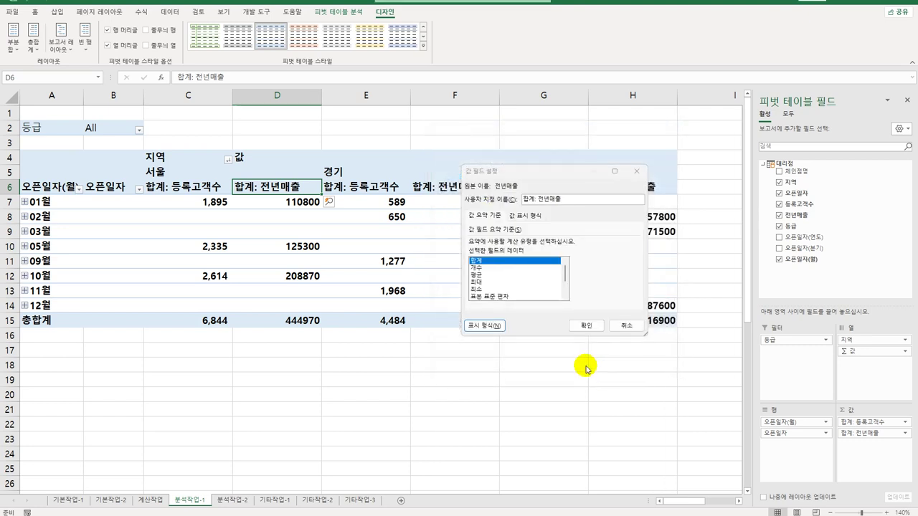
left_click(585, 326)
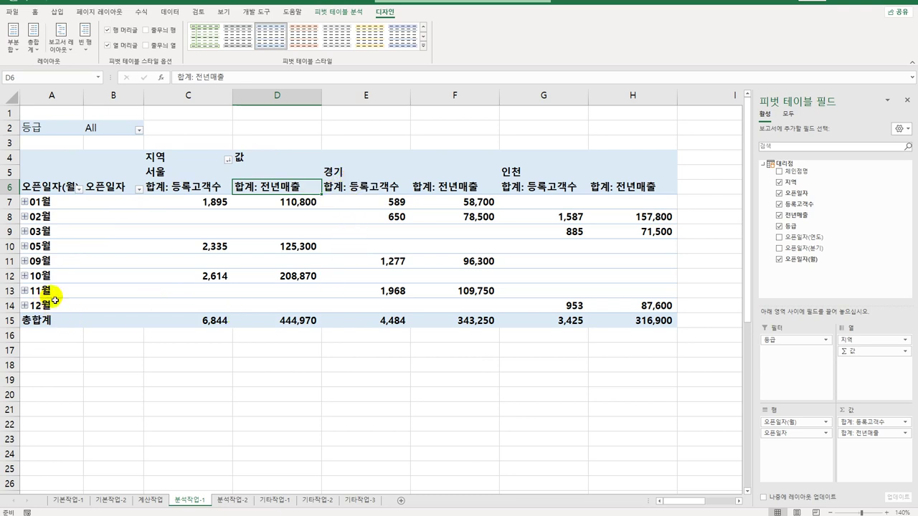
- Extract the detail records behind the 11월 등록고객수 total for 경기 to a new sheet
left_click(366, 292)
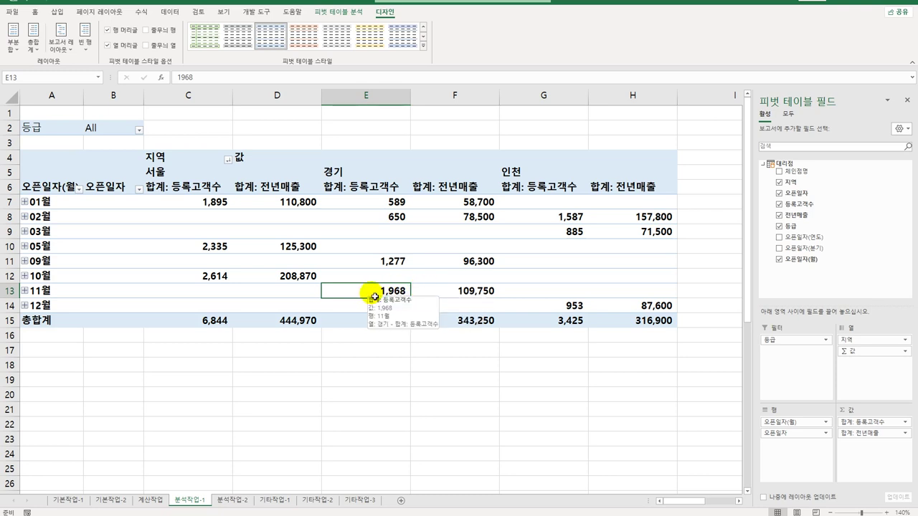
double_click(374, 294)
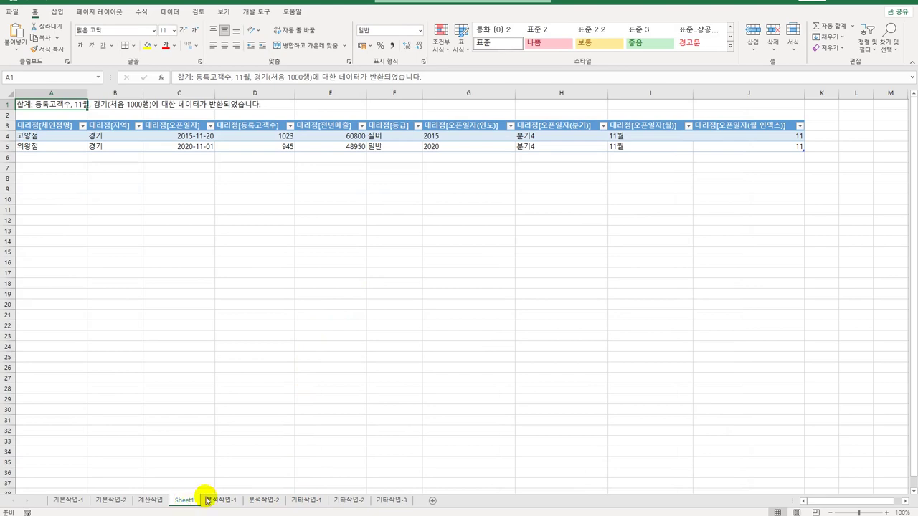
left_click(887, 513)
left_click(887, 512)
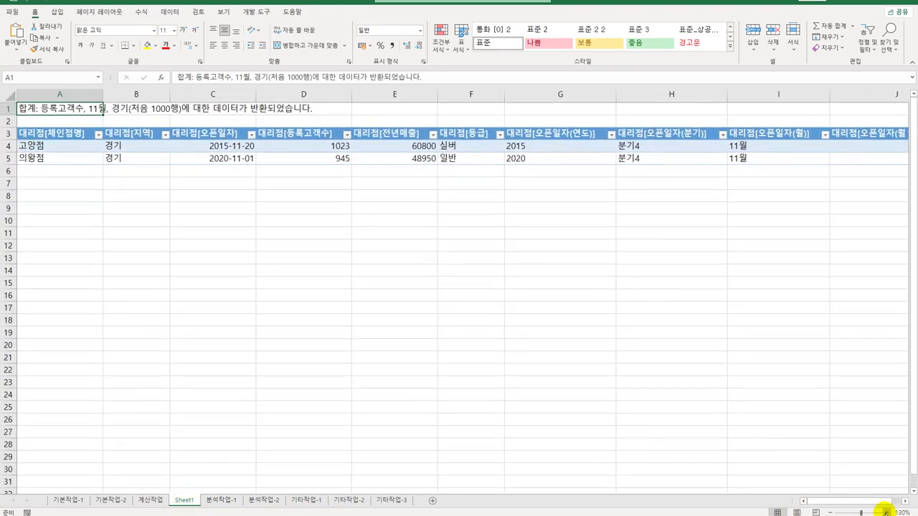
left_click(886, 513)
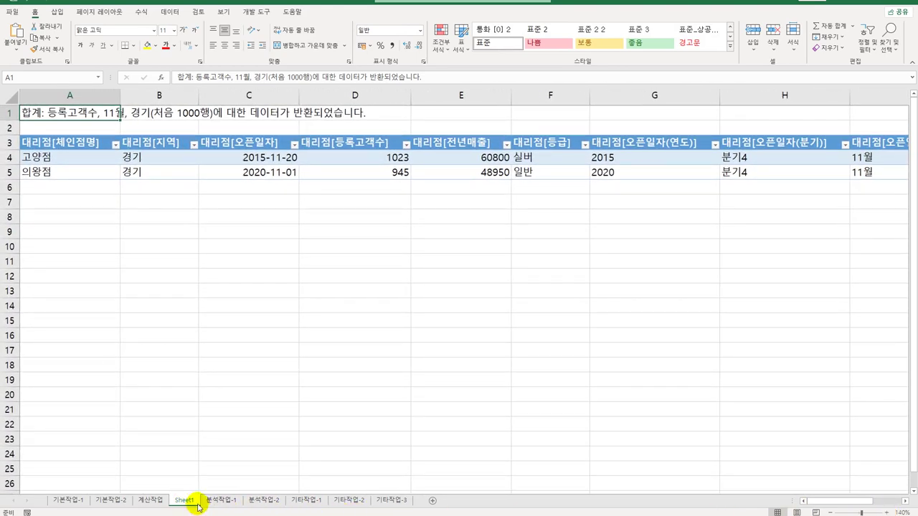
- Rename the new detail sheet as 11월경기도 and check it against the pivot table on 분석작업-1
double_click(198, 507)
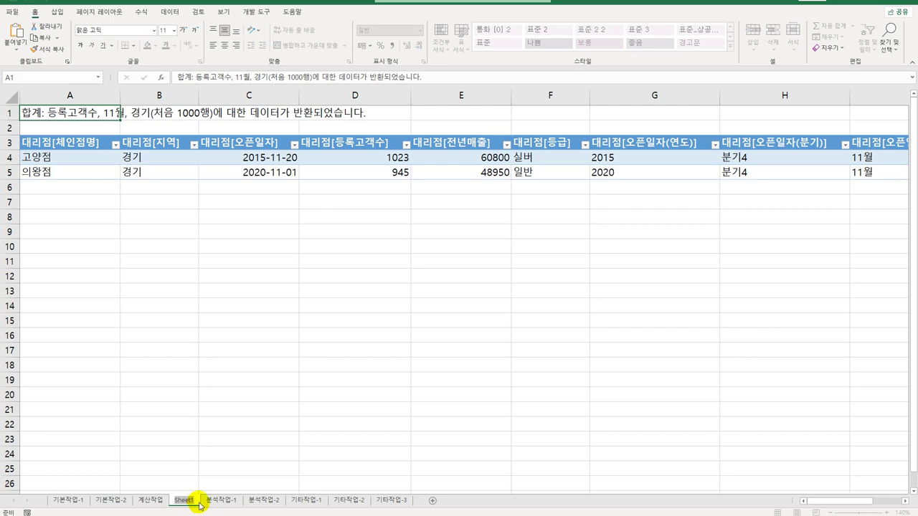
type("11ㅇ")
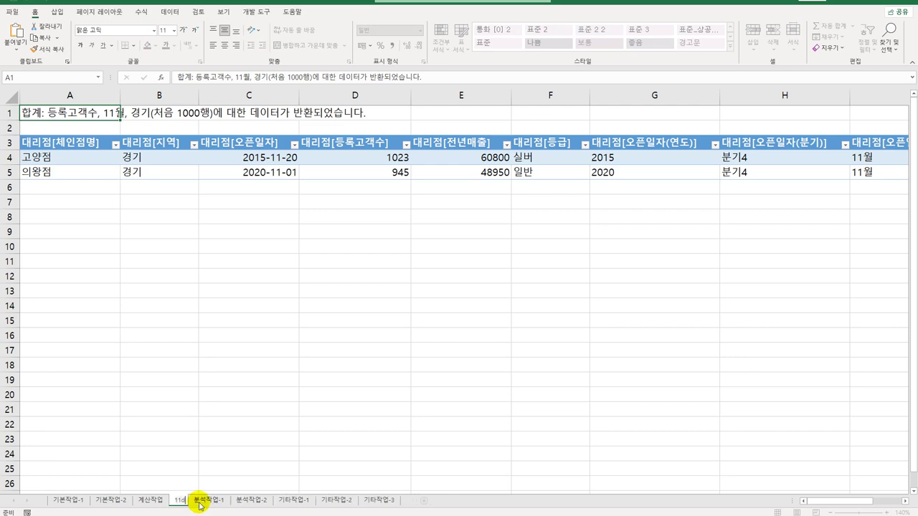
type("ㅜ")
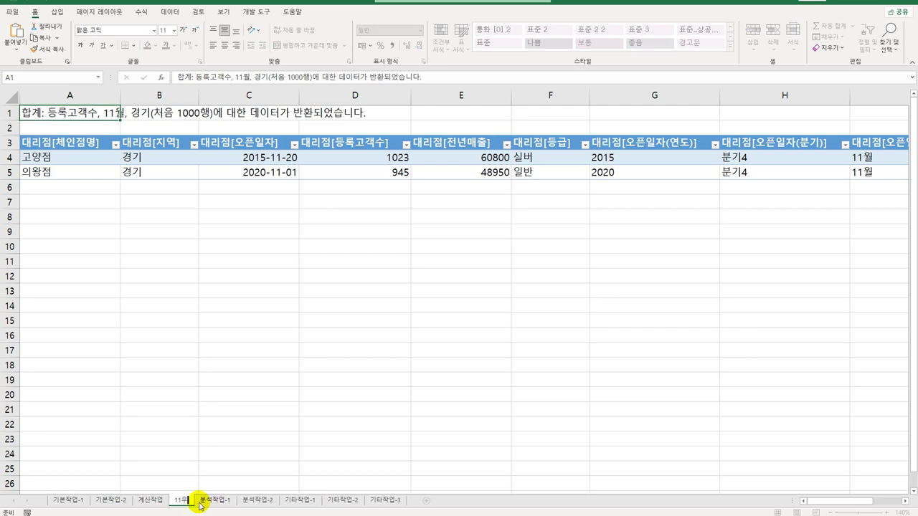
type("ㅓㄹ경기")
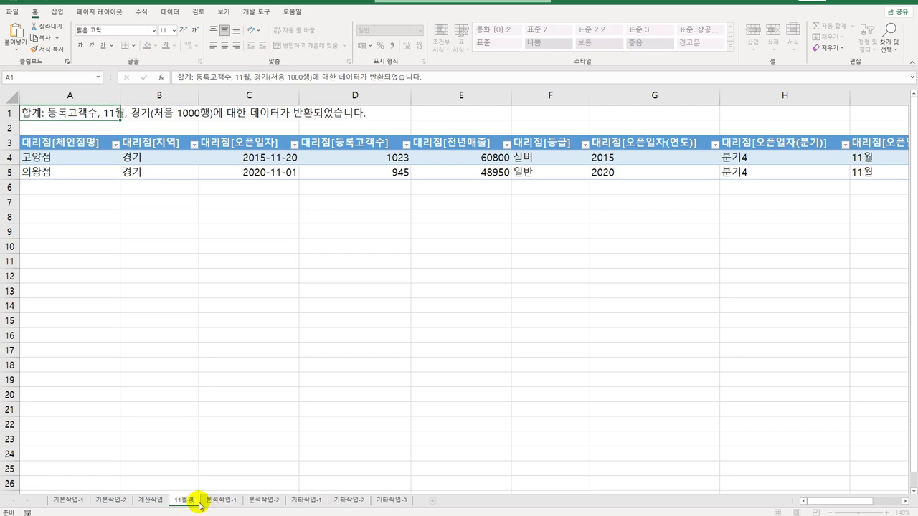
type("도")
key("Return")
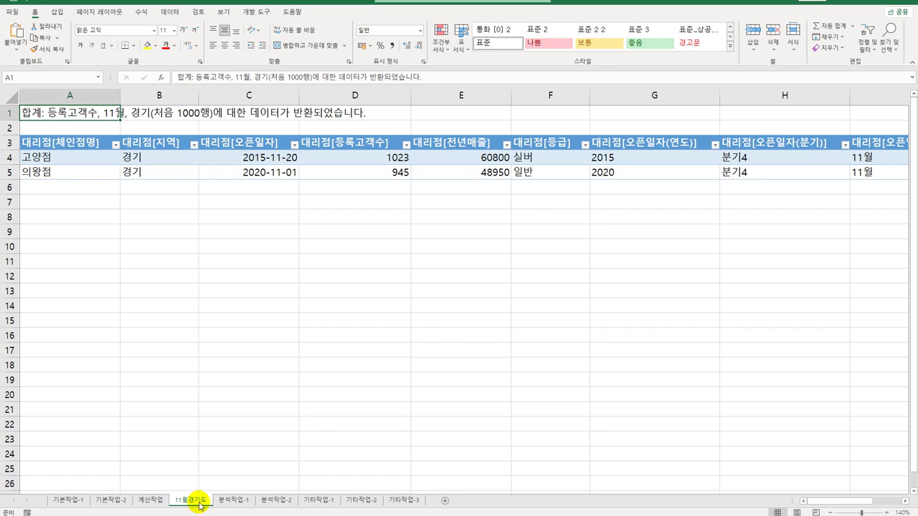
left_click(229, 505)
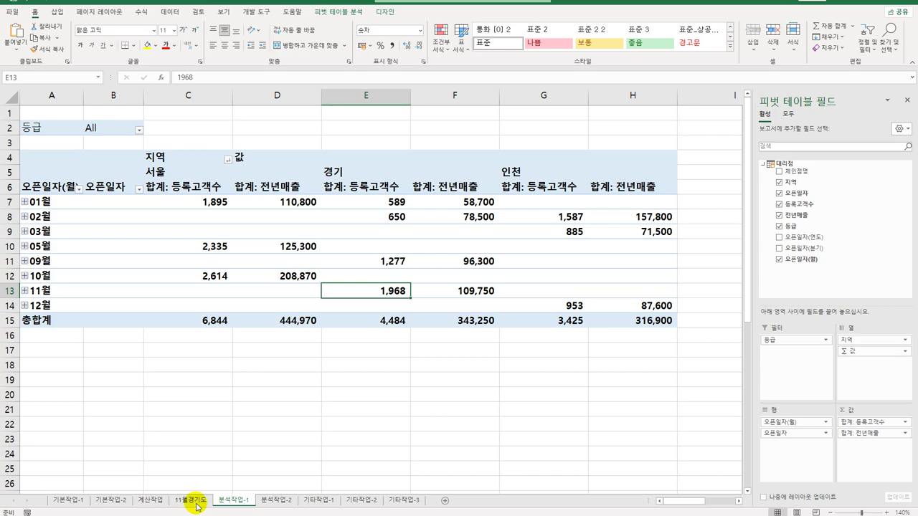
left_click(195, 505)
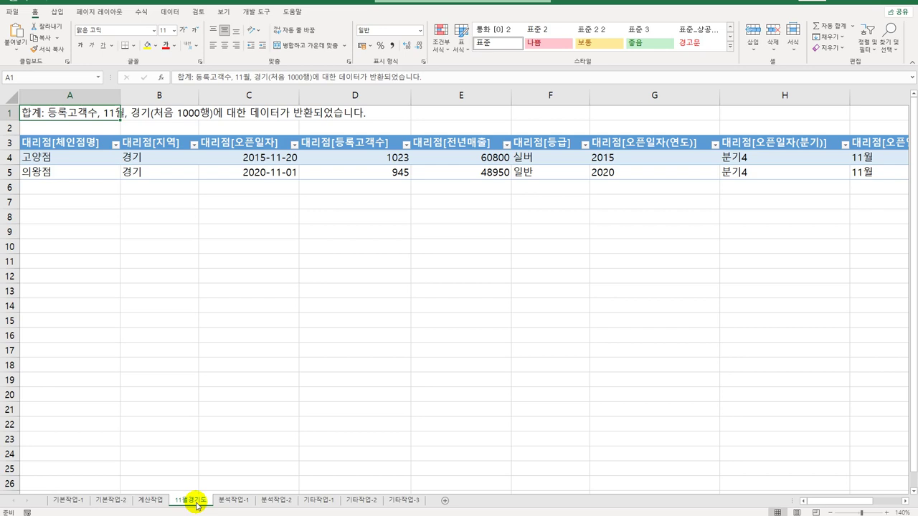
- On sheet 분석작업-2, start a data validation rule for C3:F17 with 사용자 지정 (custom) as the allowed type
left_click(274, 502)
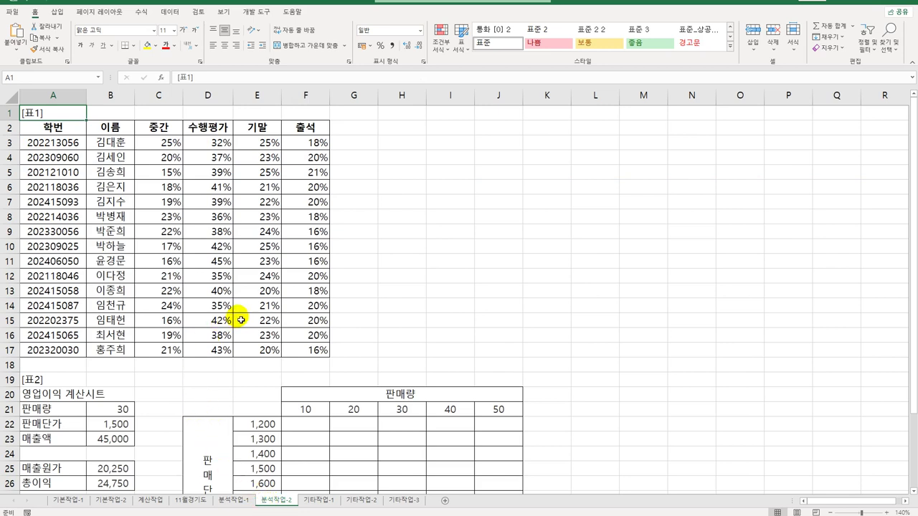
left_click_drag(155, 143, 299, 349)
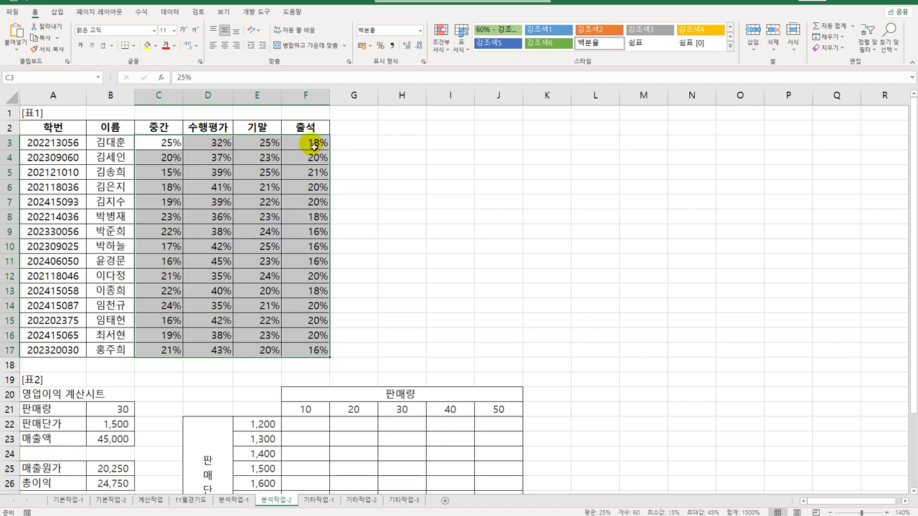
left_click(172, 12)
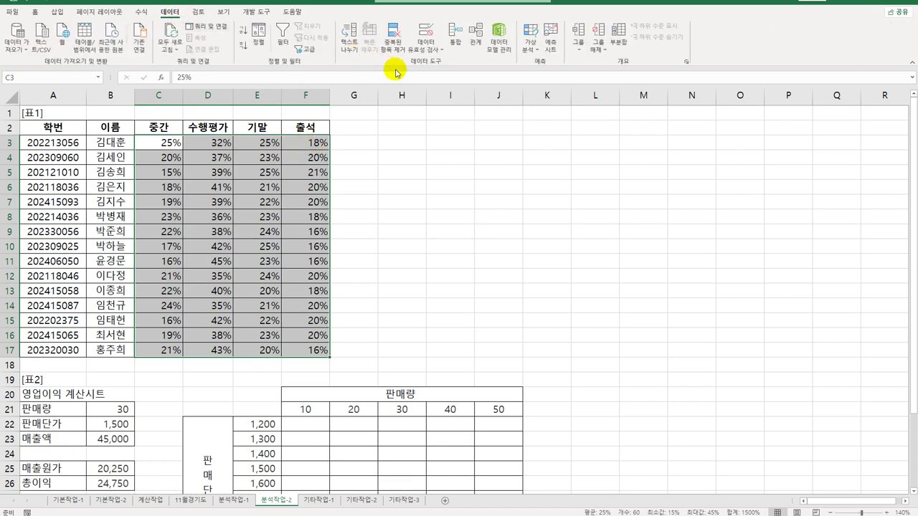
left_click(425, 31)
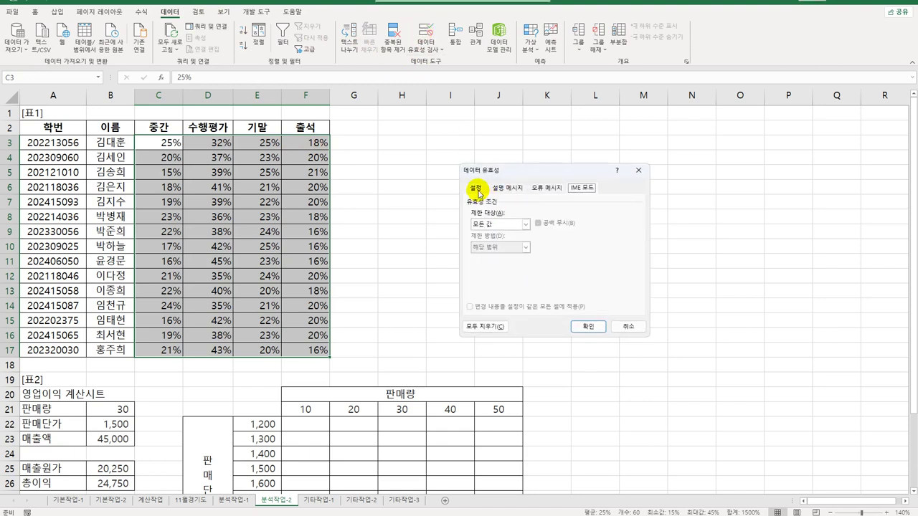
left_click(477, 191)
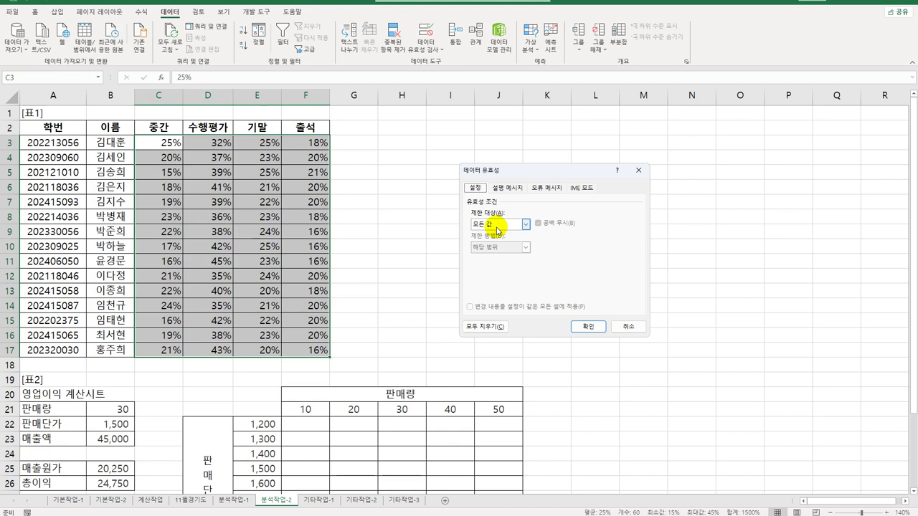
left_click(498, 230)
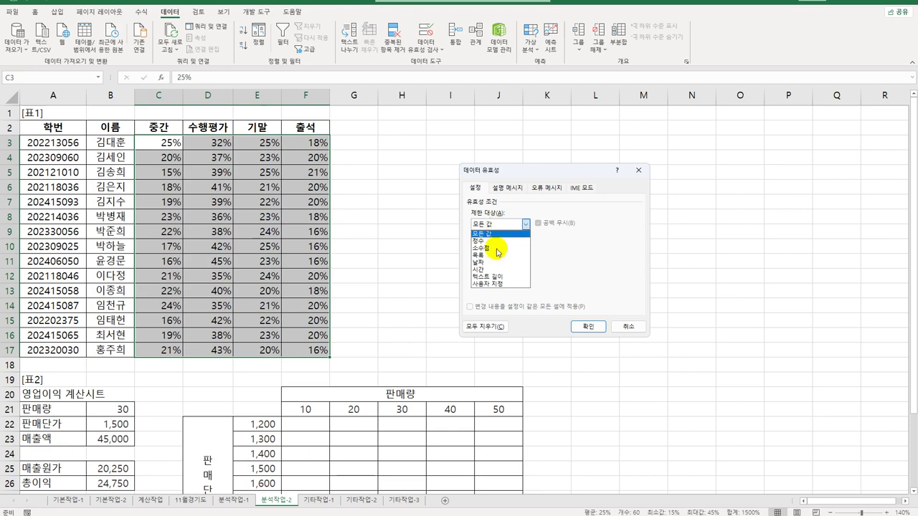
left_click(498, 284)
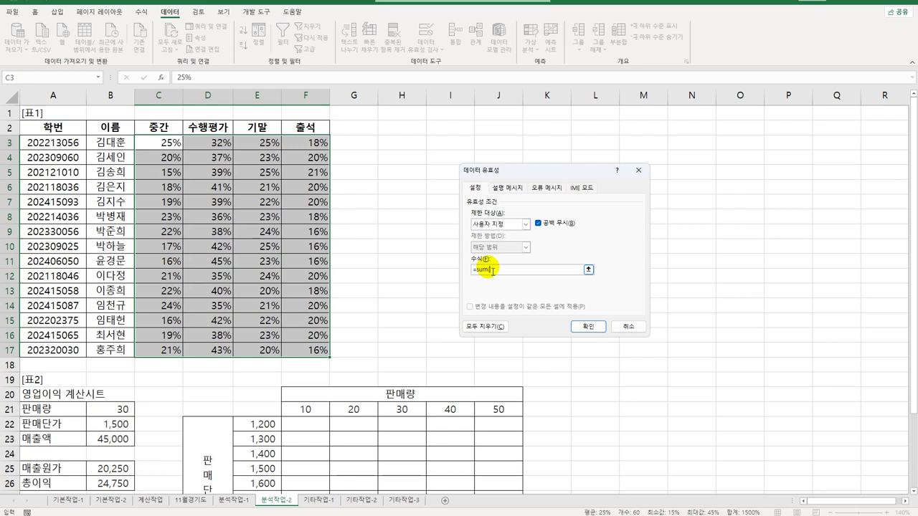
- Set the validation formula to =sum($C3:$F3)=100% and apply the rule to the selected score cells
left_click_drag(170, 142, 307, 153)
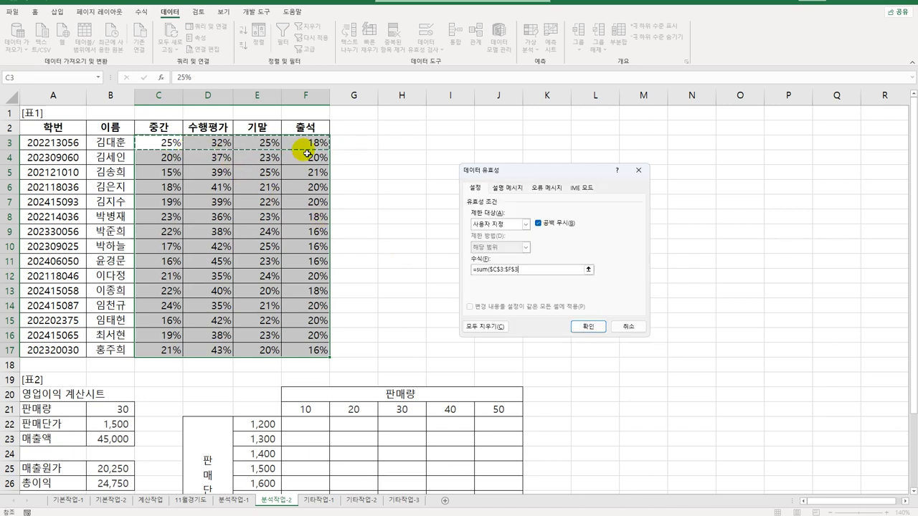
key("F4")
key("F4")
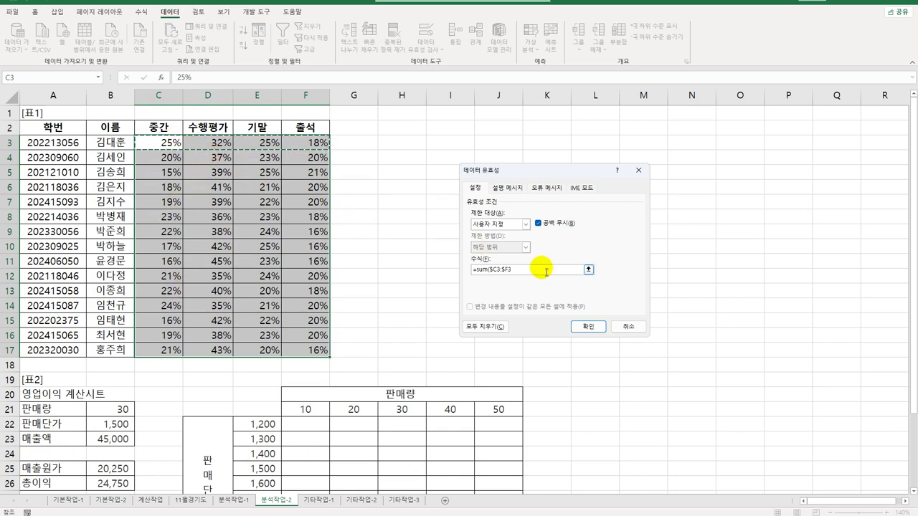
type(")=100%")
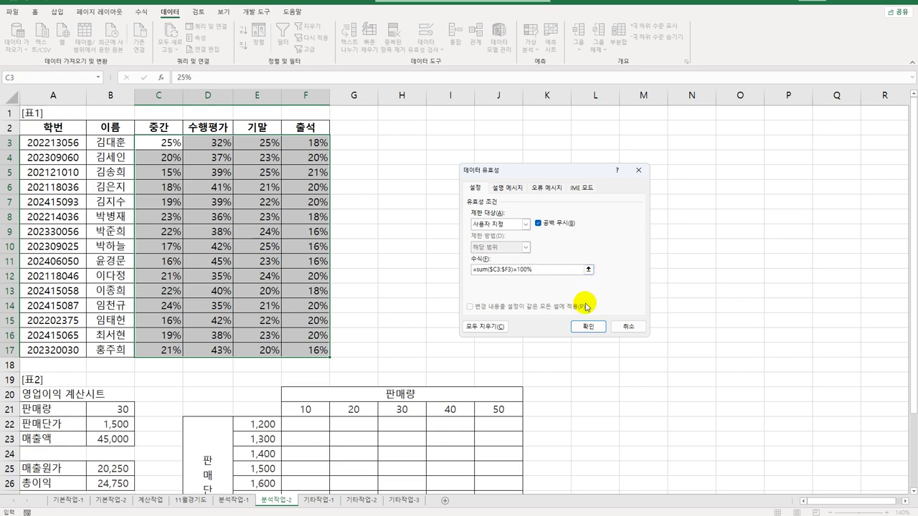
left_click(586, 327)
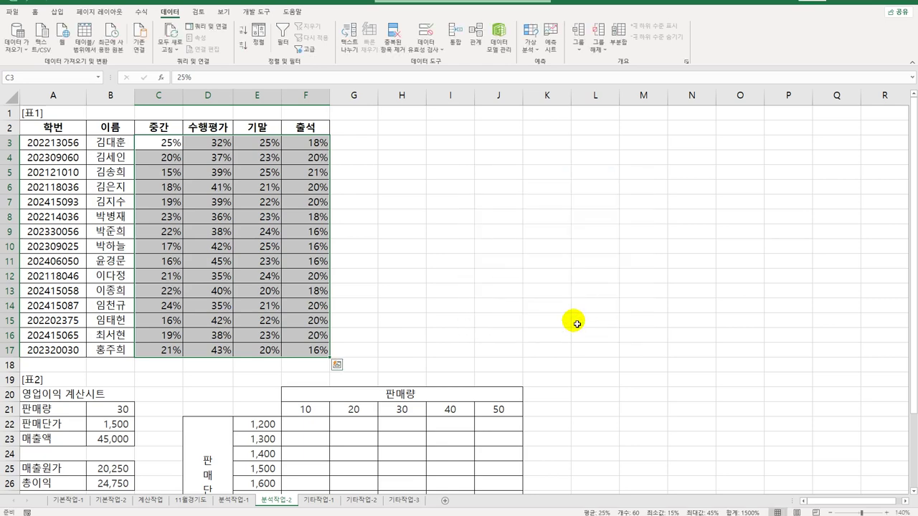
left_click(422, 306)
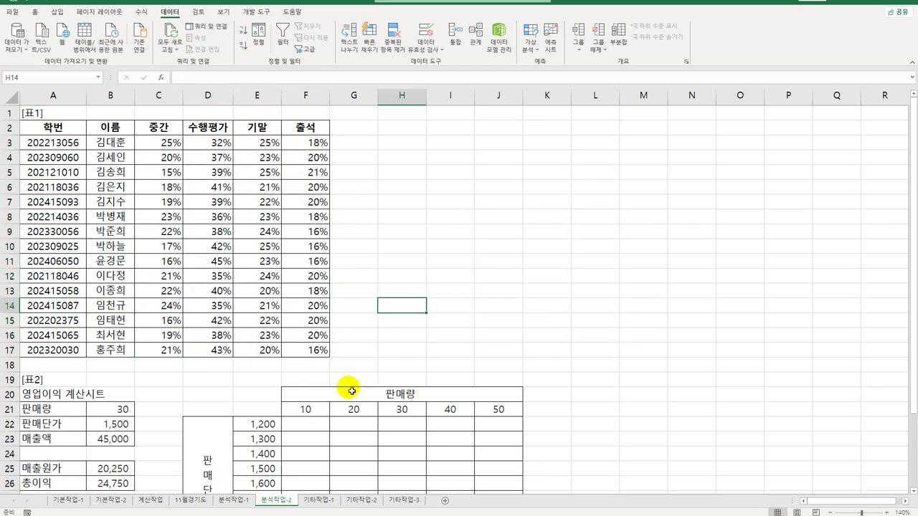
- Link the corner cell E21 of the 판매량 and 판매단가 grid in [표2] to 영업이익 with =B30
scroll(288, 368, "down", 2)
scroll(288, 368, "down", 1)
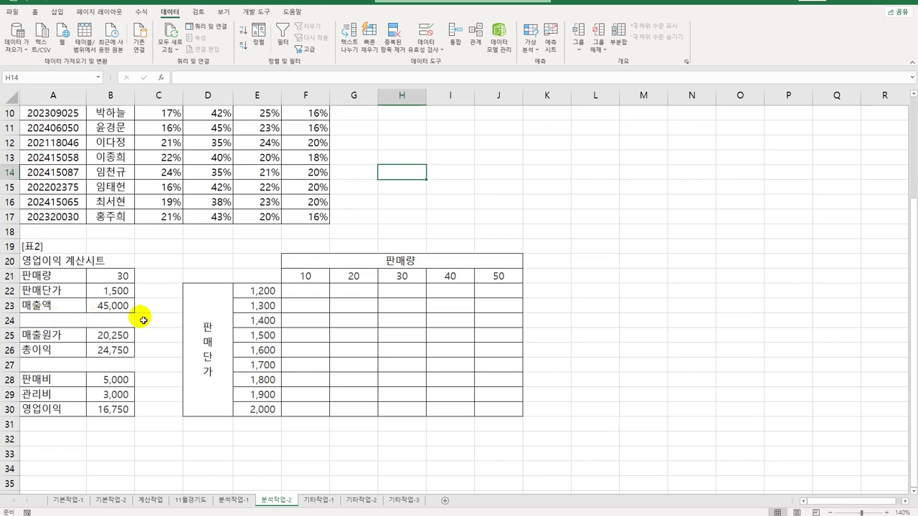
left_click(313, 278)
left_click_drag(313, 278, 498, 276)
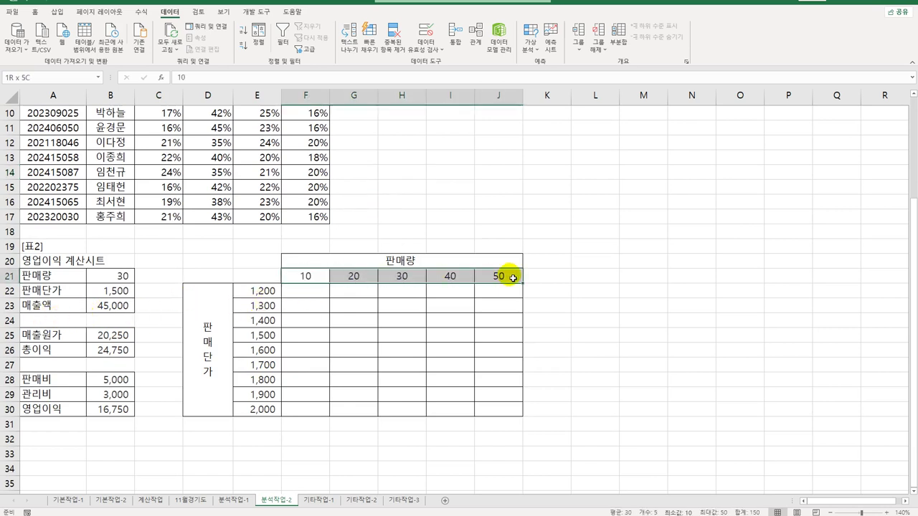
left_click_drag(263, 290, 272, 416)
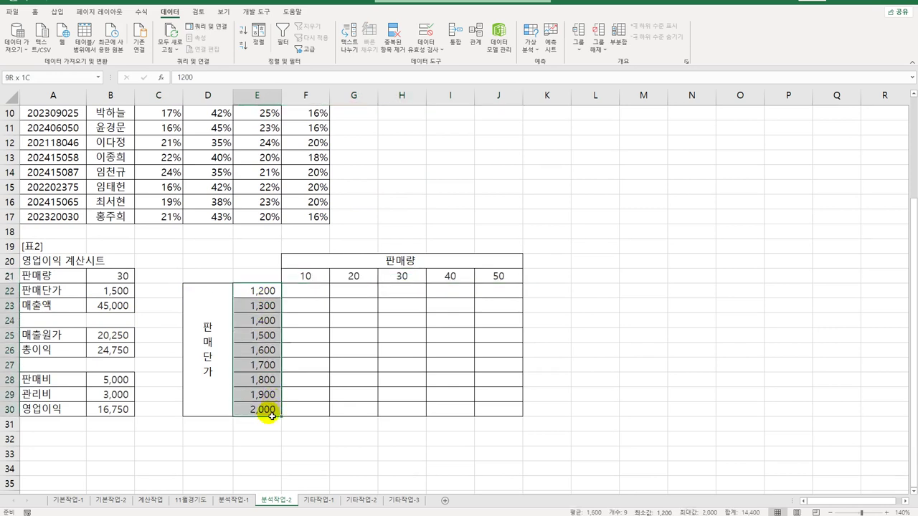
left_click(108, 410)
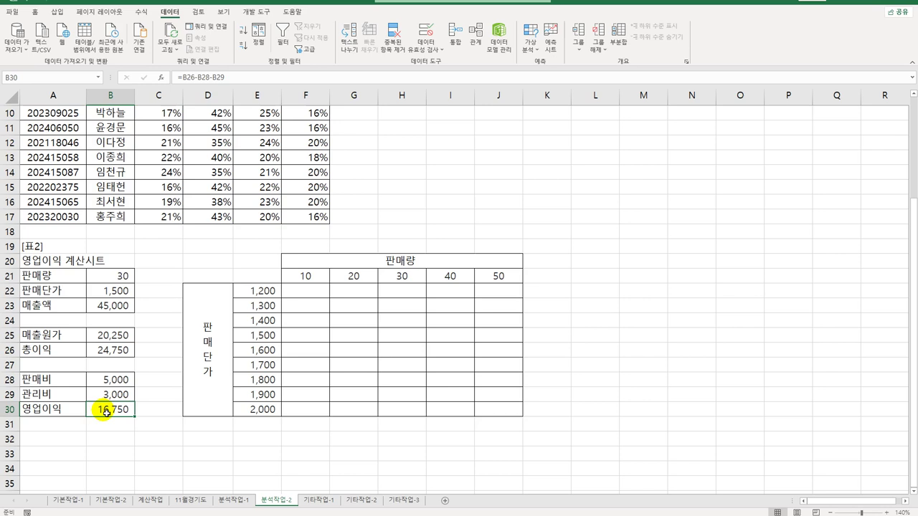
left_click(251, 277)
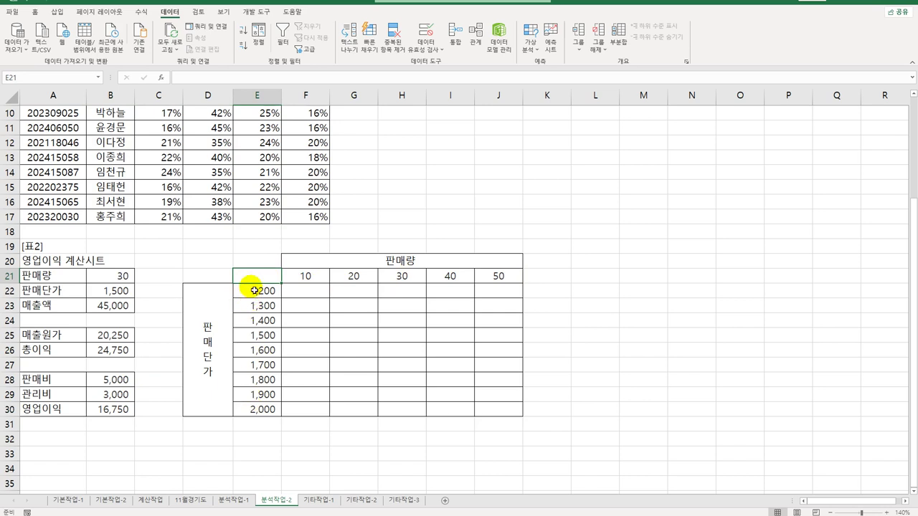
type("=")
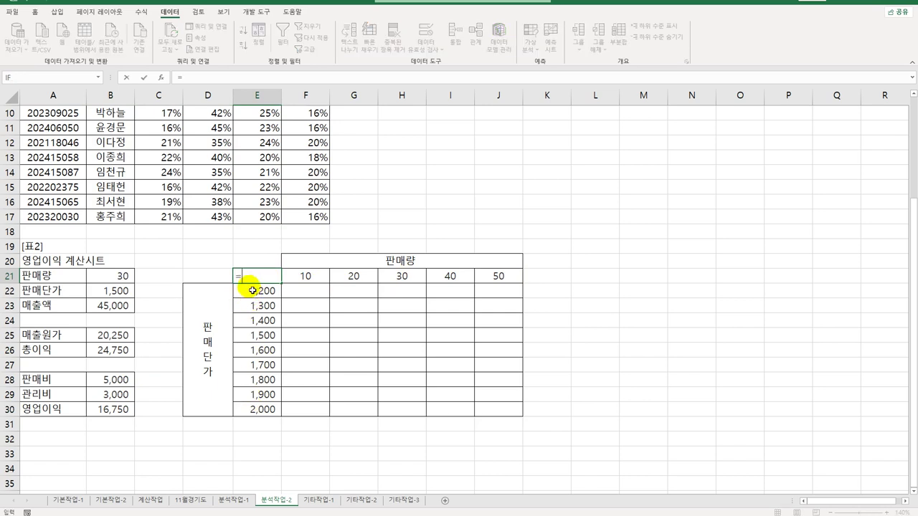
left_click(108, 410)
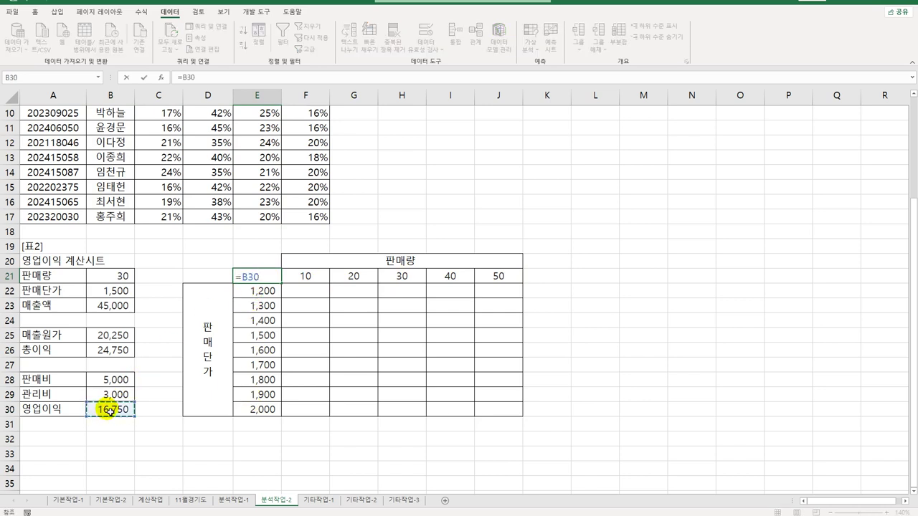
key("Return")
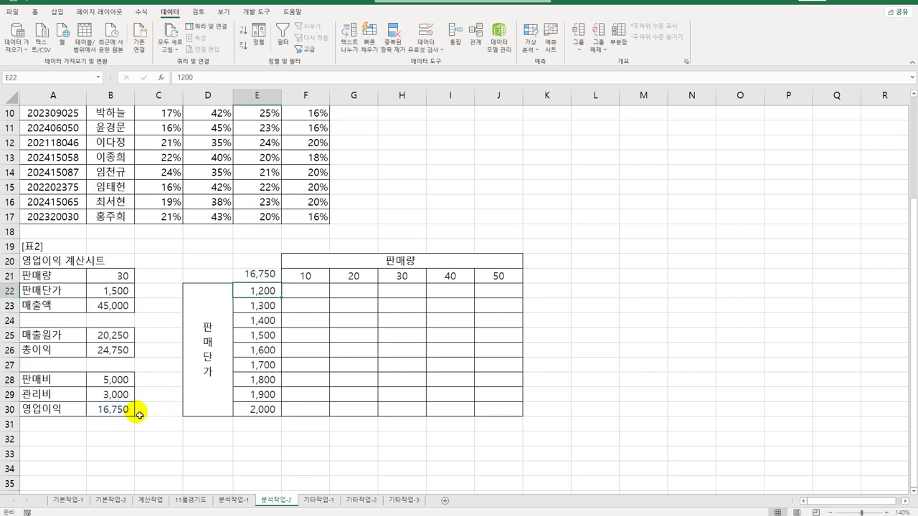
- Create a what-if data table over E21:J30 with row input cell $B$21 and column input cell $B$22
left_click(270, 279)
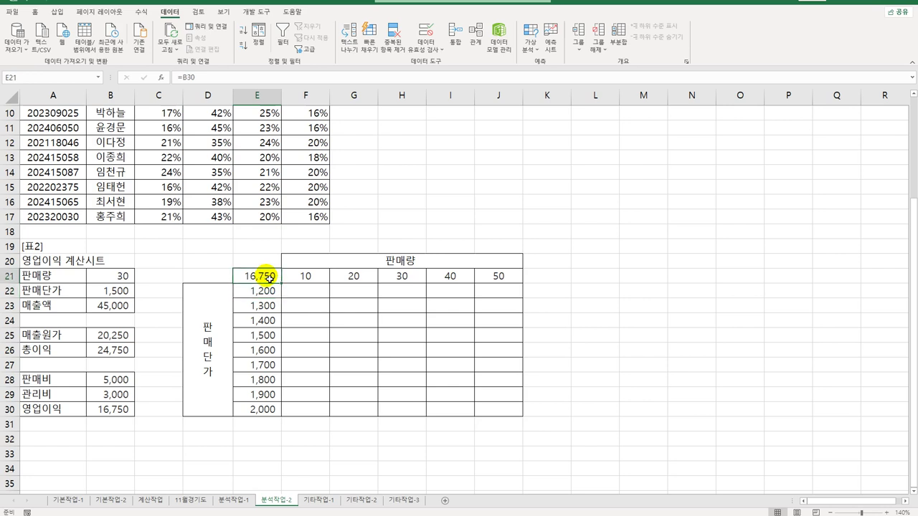
left_click_drag(270, 279, 481, 411)
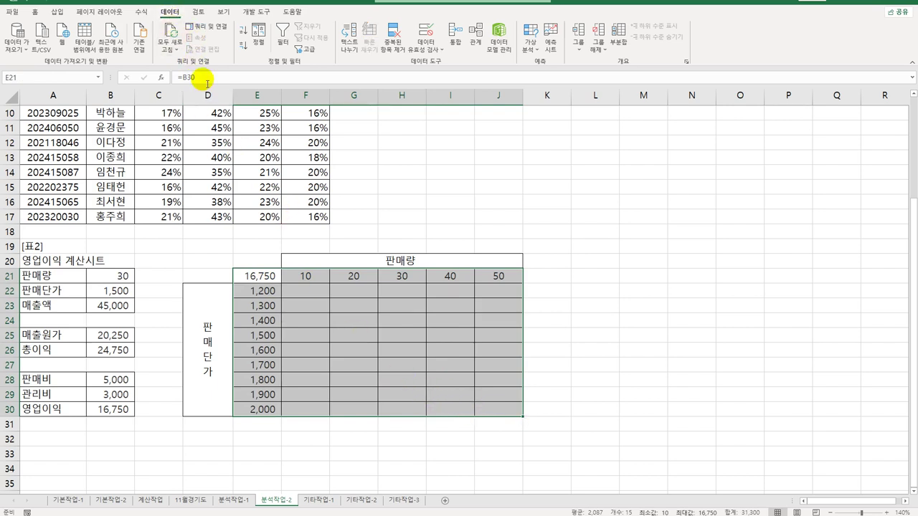
left_click(534, 61)
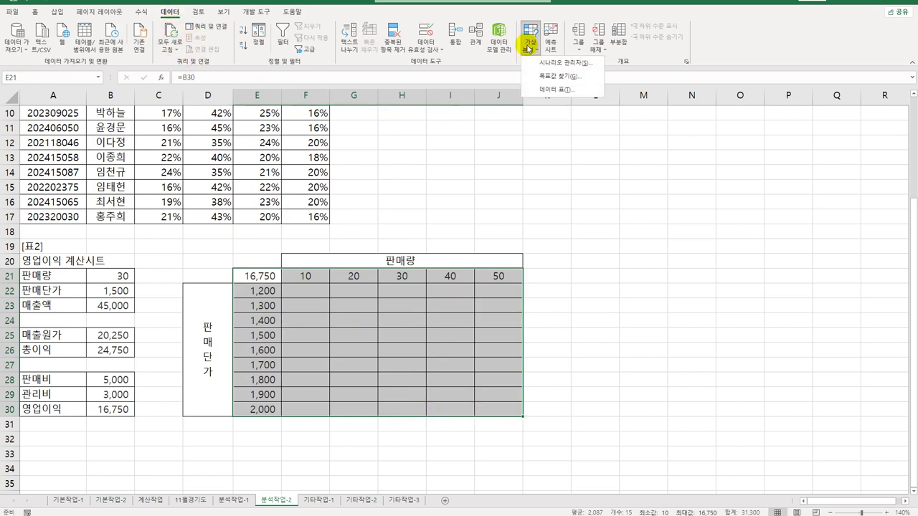
left_click(543, 93)
left_click_drag(534, 228, 439, 160)
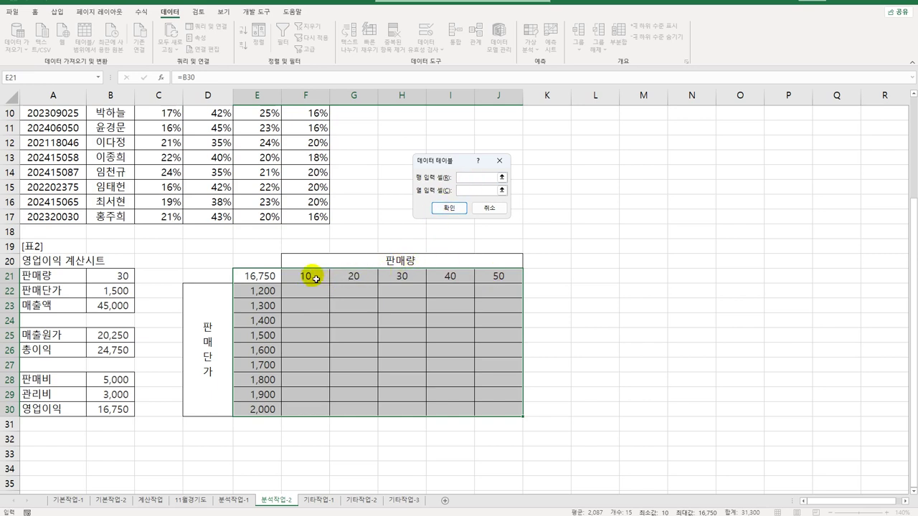
left_click(118, 276)
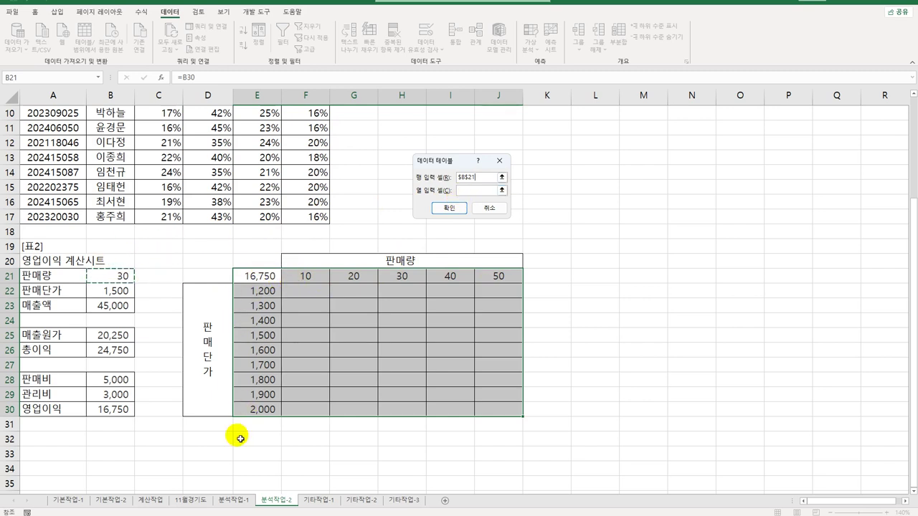
left_click(465, 190)
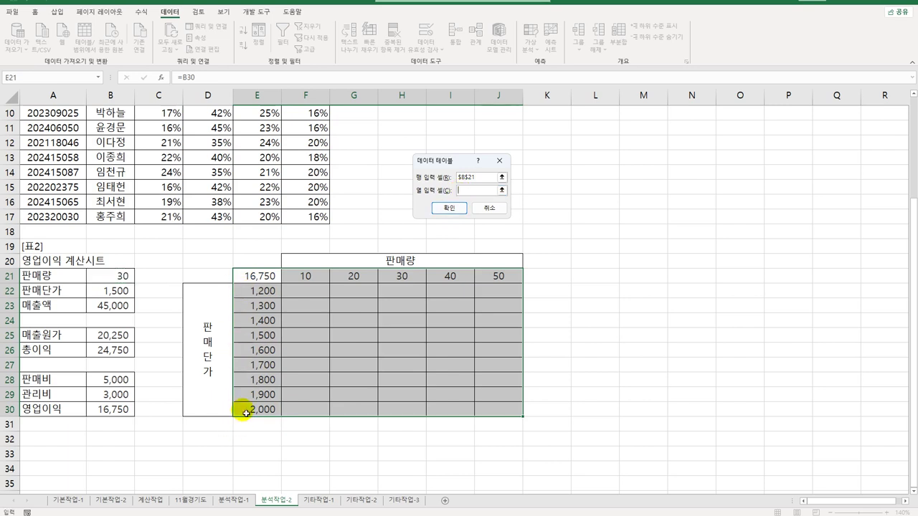
left_click(116, 290)
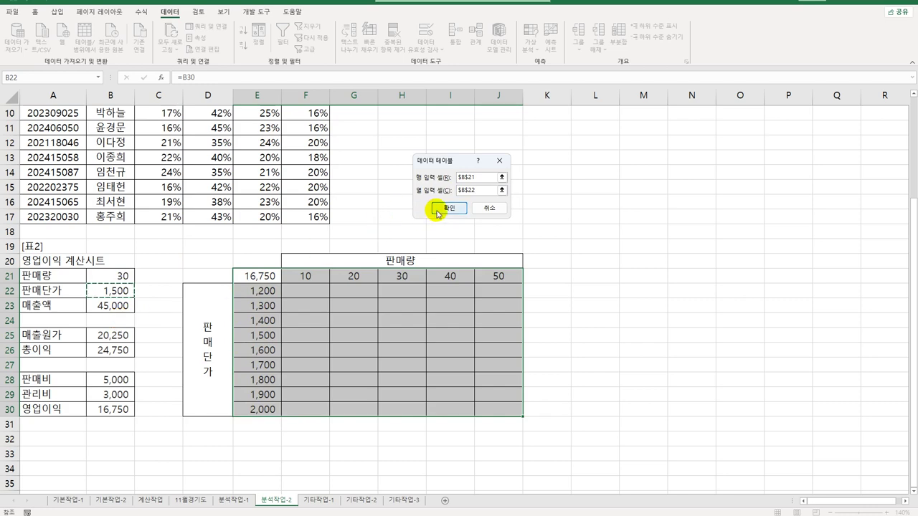
left_click(439, 209)
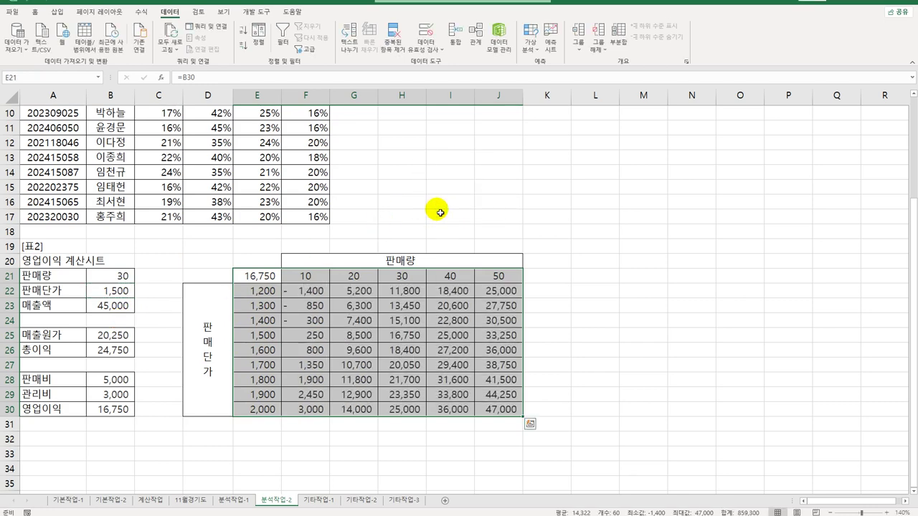
left_click(328, 296)
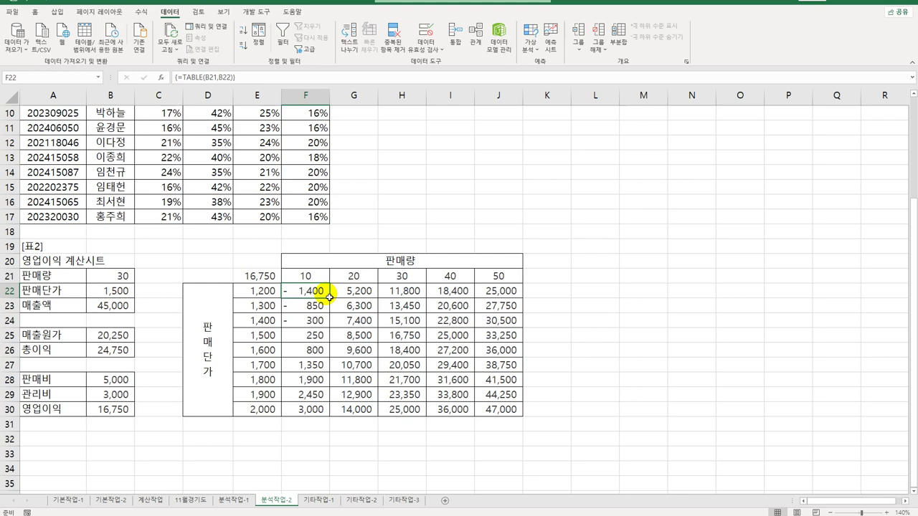
- On sheet 기타작업-1, change the chart's 판매수량 series to 표식이 있는 꺾은선형 (line with markers) on the secondary axis
left_click(320, 501)
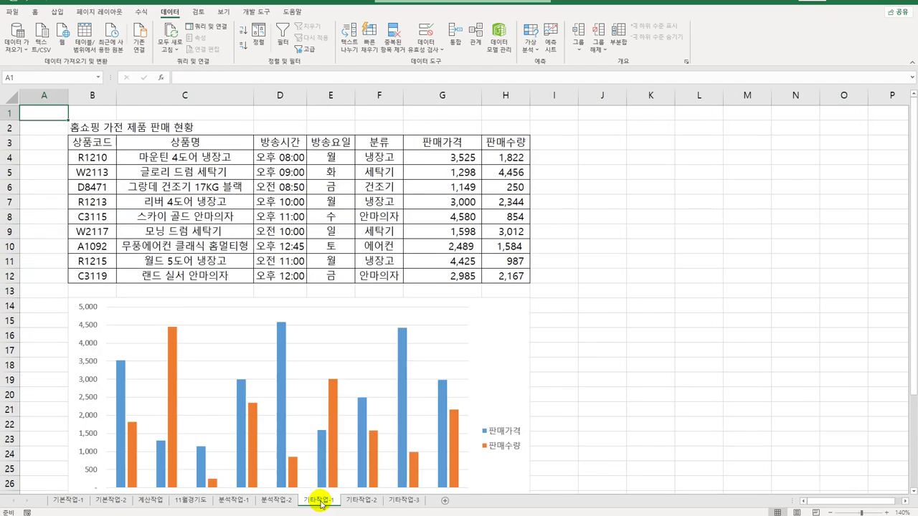
scroll(319, 387, "down", 3)
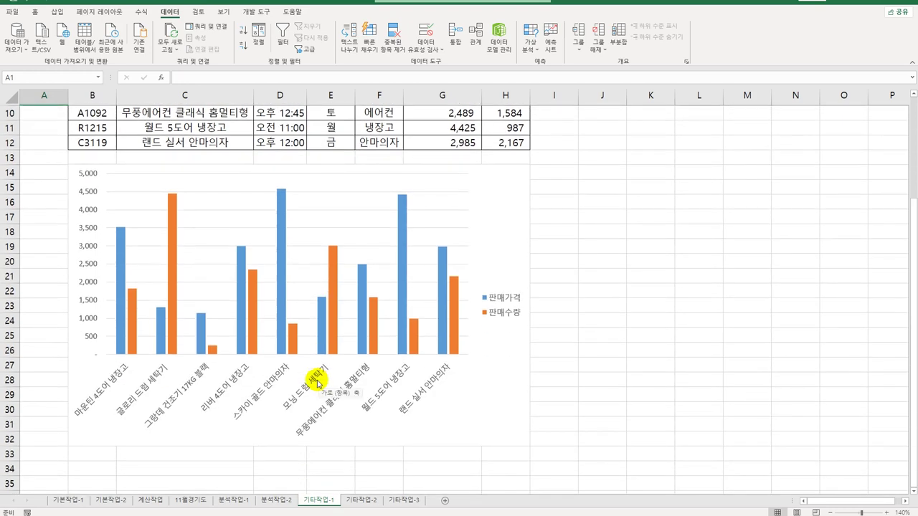
left_click(256, 287)
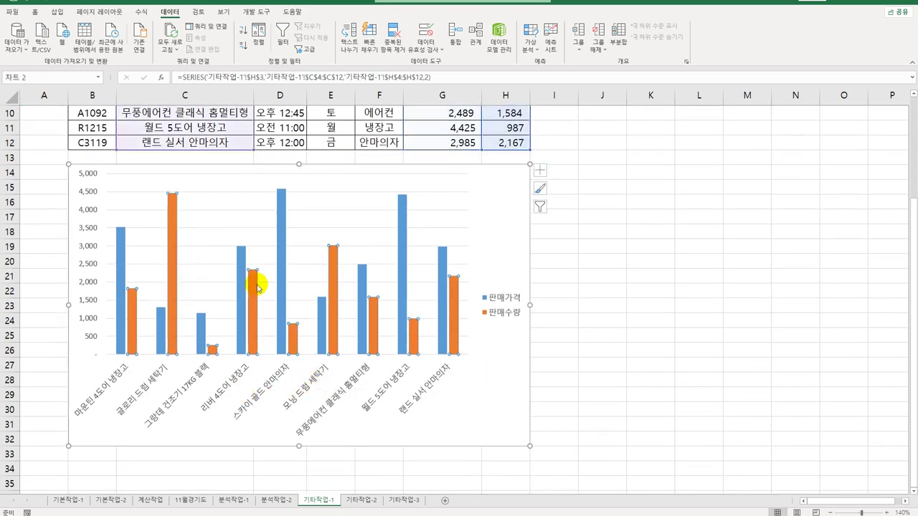
right_click(175, 206)
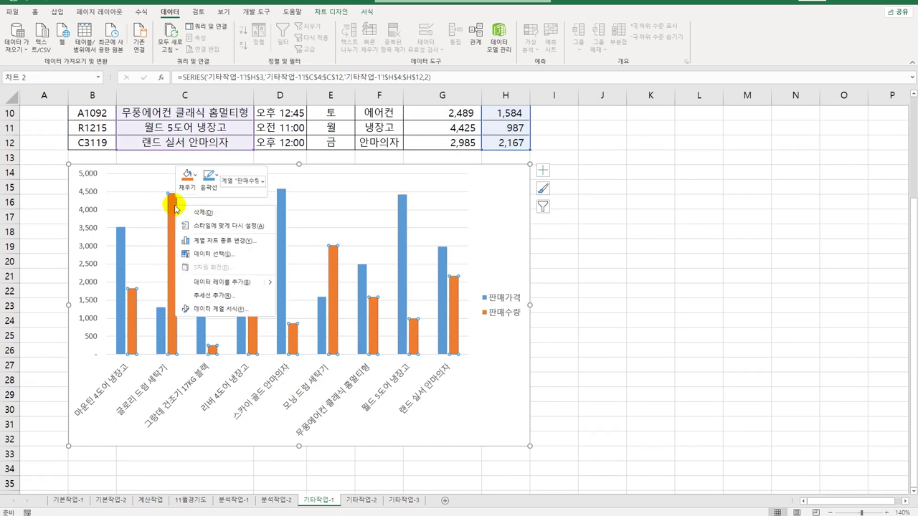
left_click(233, 243)
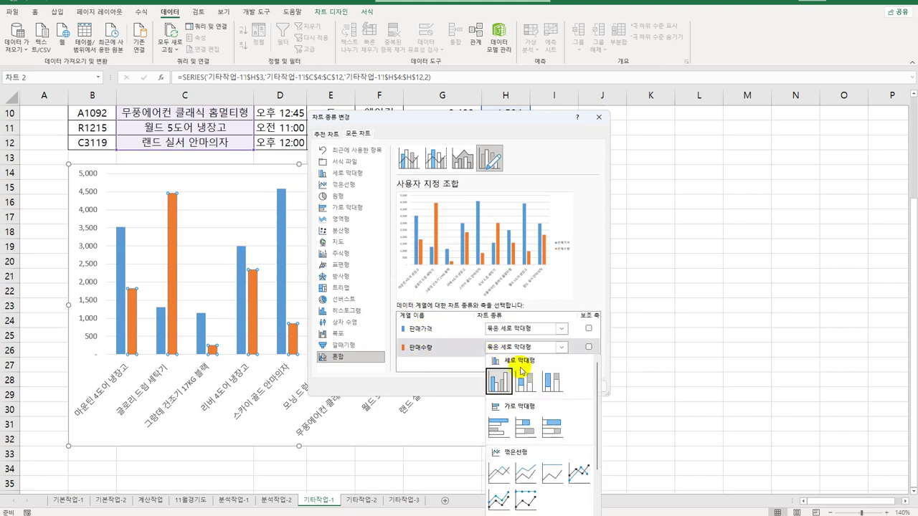
left_click(492, 347)
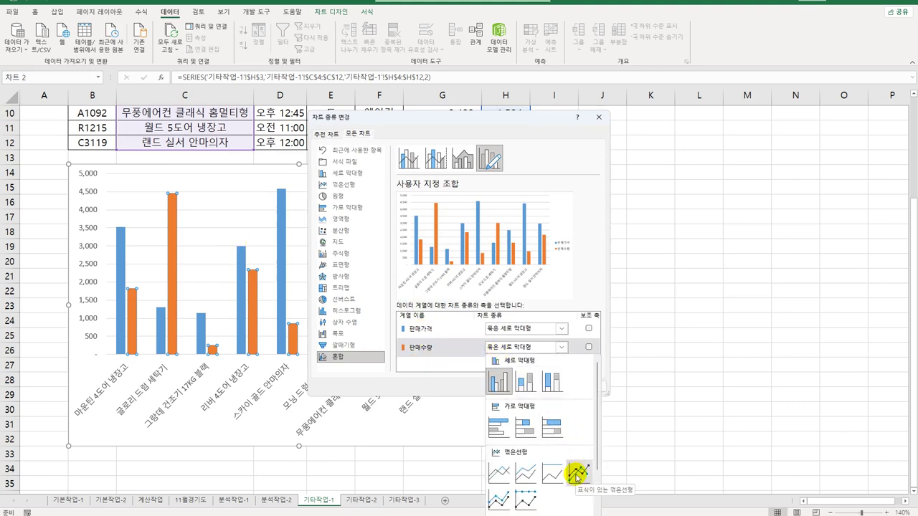
left_click(577, 473)
left_click(588, 347)
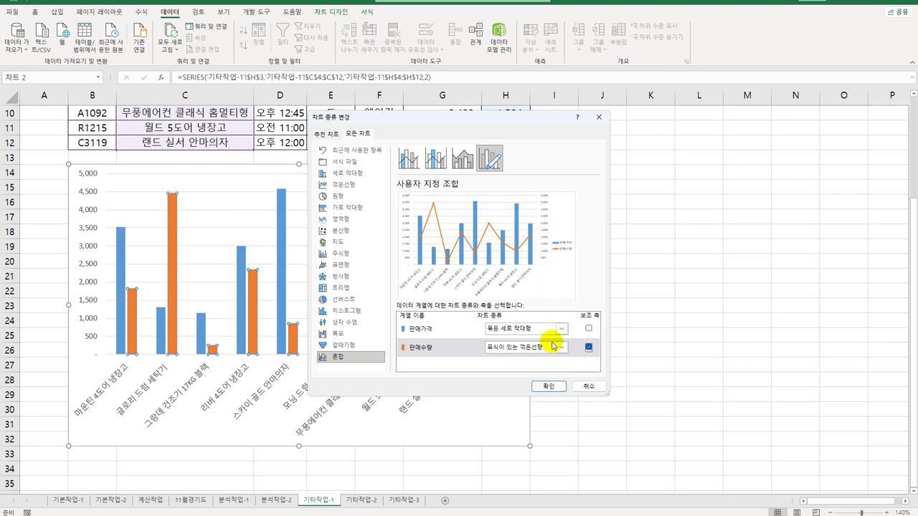
left_click(539, 387)
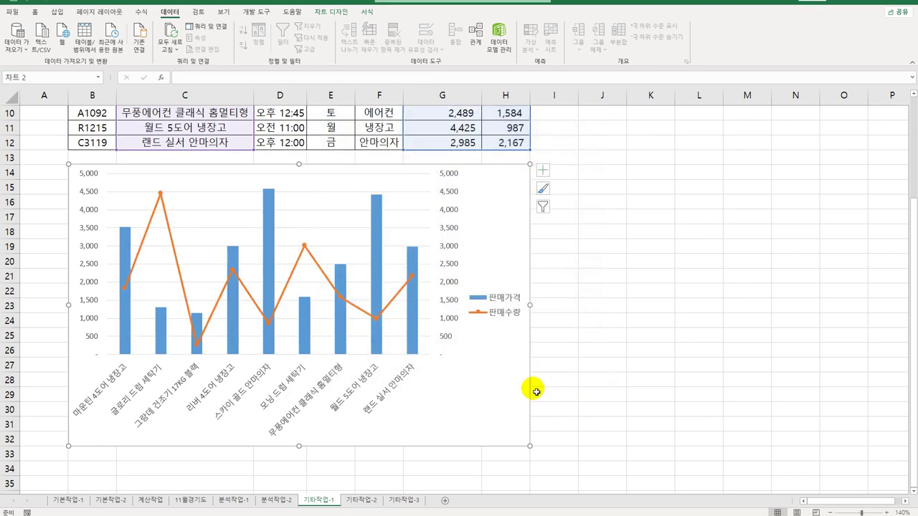
- Add a chart title and link it to cell B2 of sheet 기타작업-1
left_click(540, 172)
left_click(606, 202)
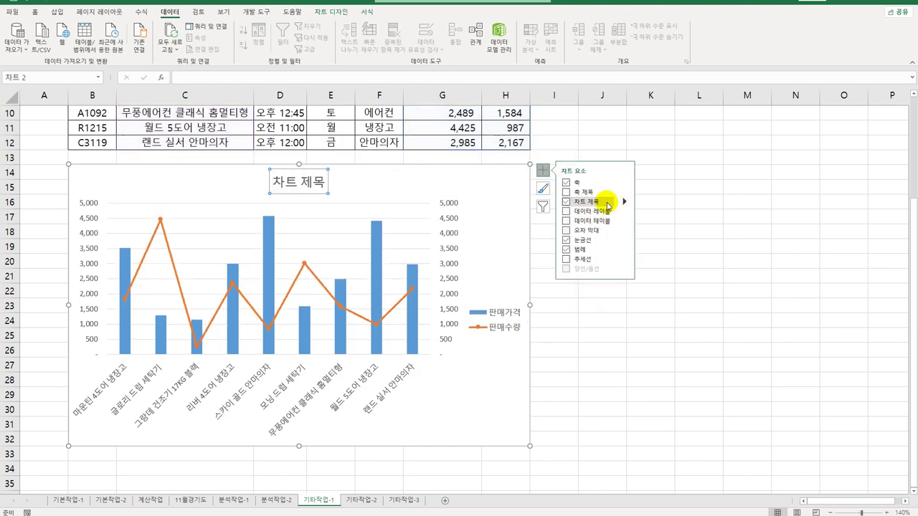
scroll(412, 258, "up", 3)
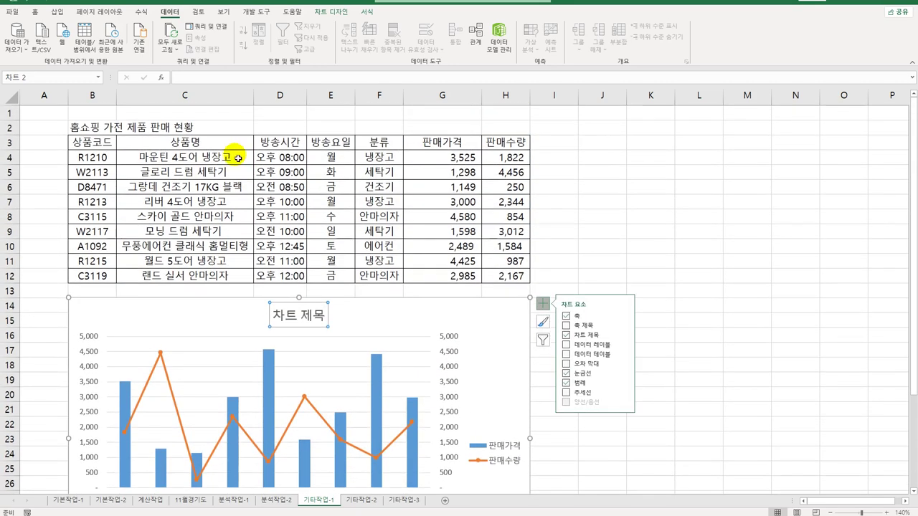
left_click(205, 84)
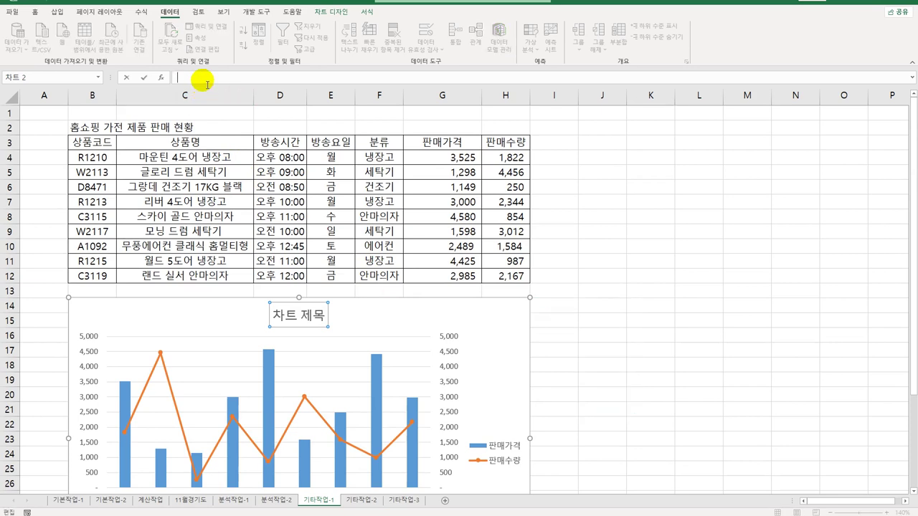
type("=")
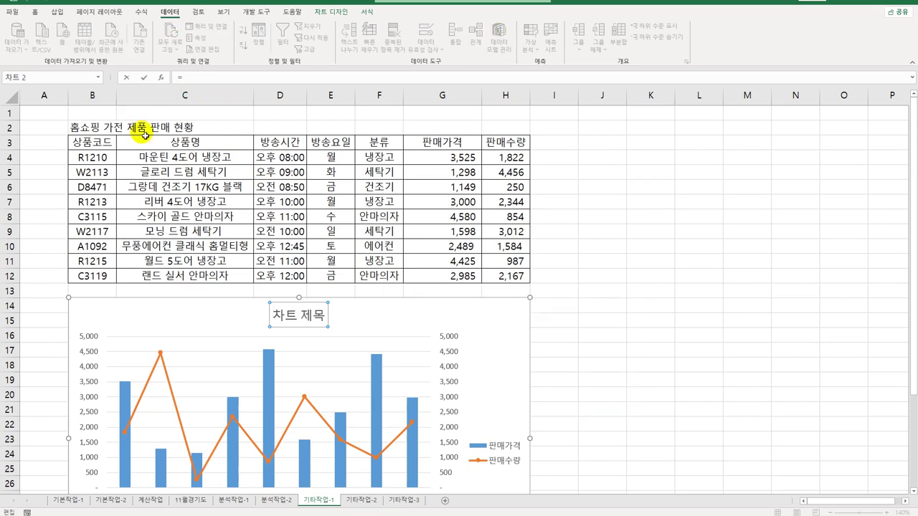
left_click(104, 127)
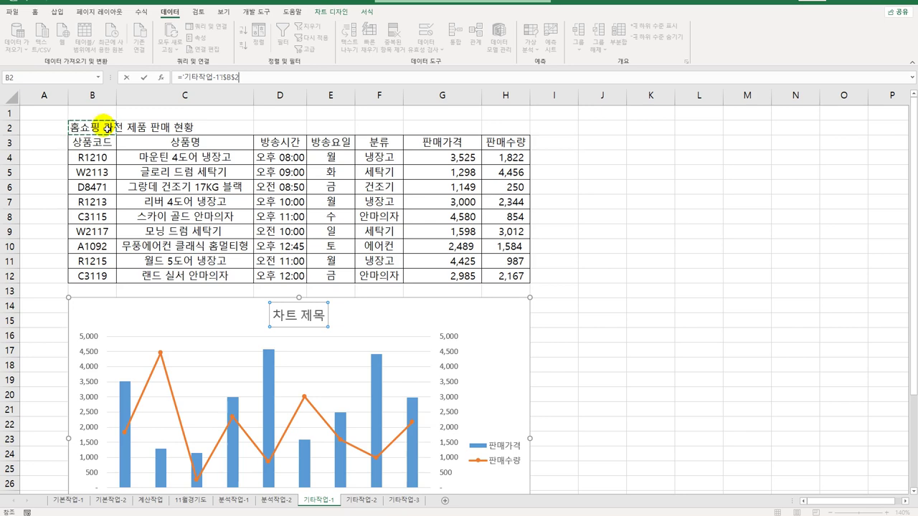
key("Return")
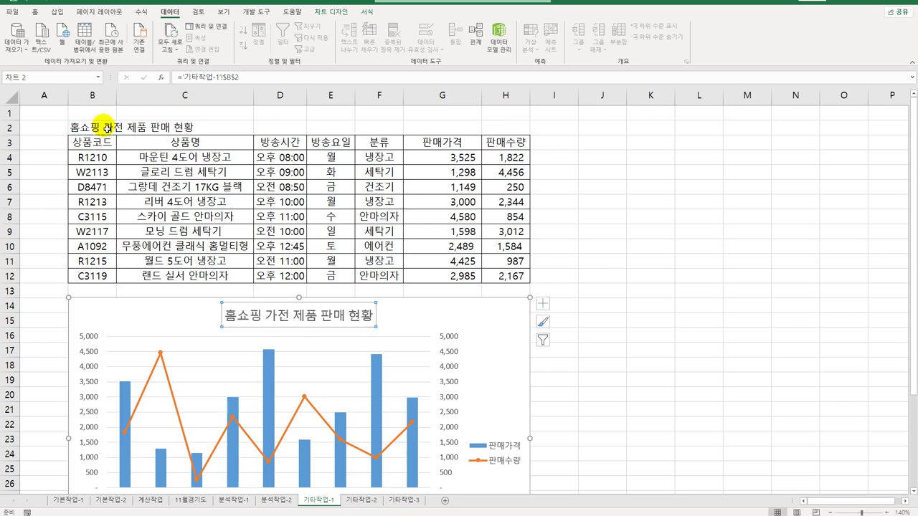
- Add axis titles for the chart's primary vertical (기본 세로) and secondary vertical (보조 세로) axes
left_click(544, 304)
left_click(630, 325)
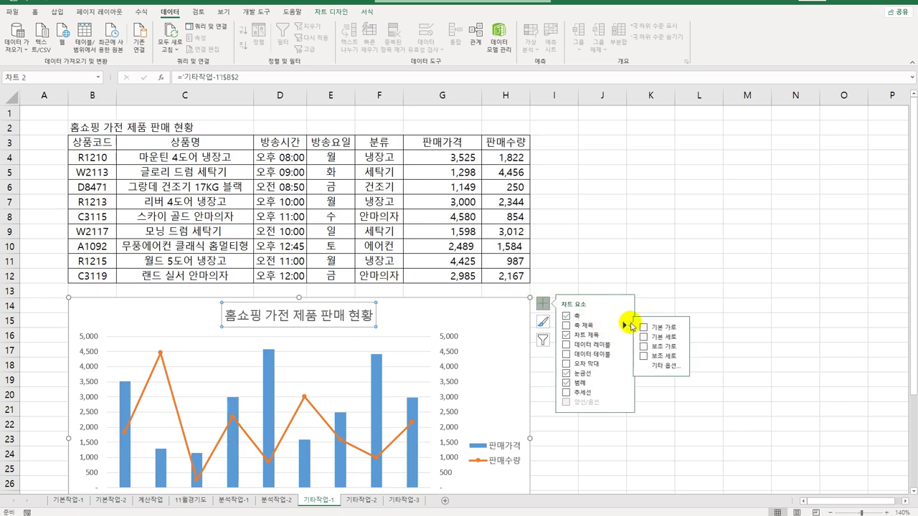
left_click(663, 336)
left_click(667, 356)
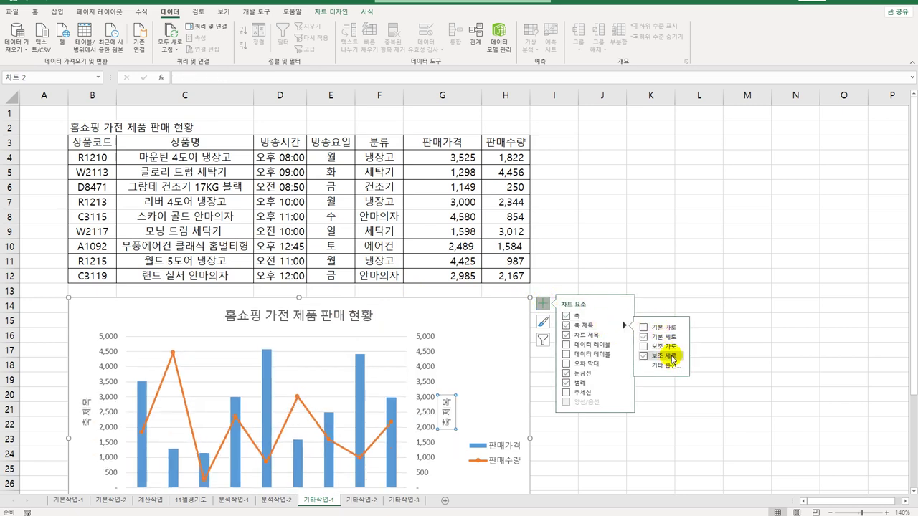
- Link the primary vertical axis title to the 판매가격 header in cell G3
left_click(89, 419)
left_click(246, 82)
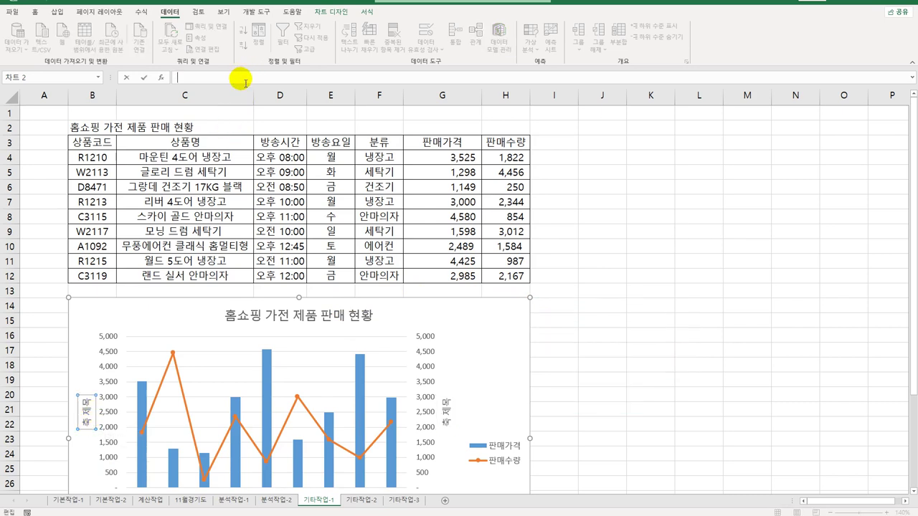
type("=")
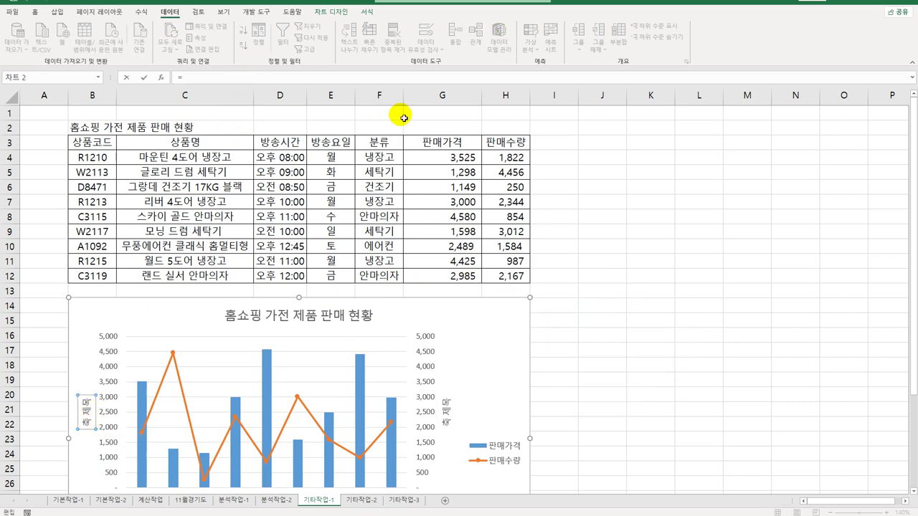
left_click(439, 141)
key("Return")
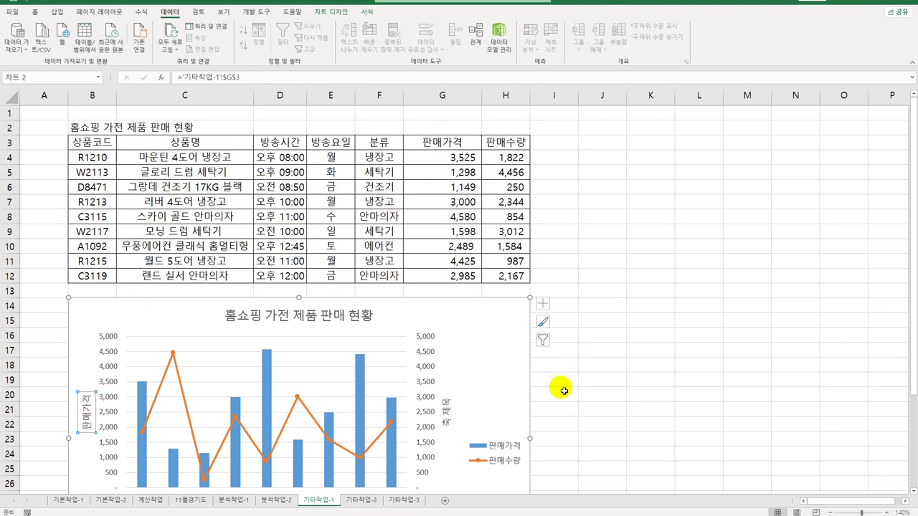
- Link the secondary vertical axis title to the 판매수량 header in cell H3
left_click(445, 417)
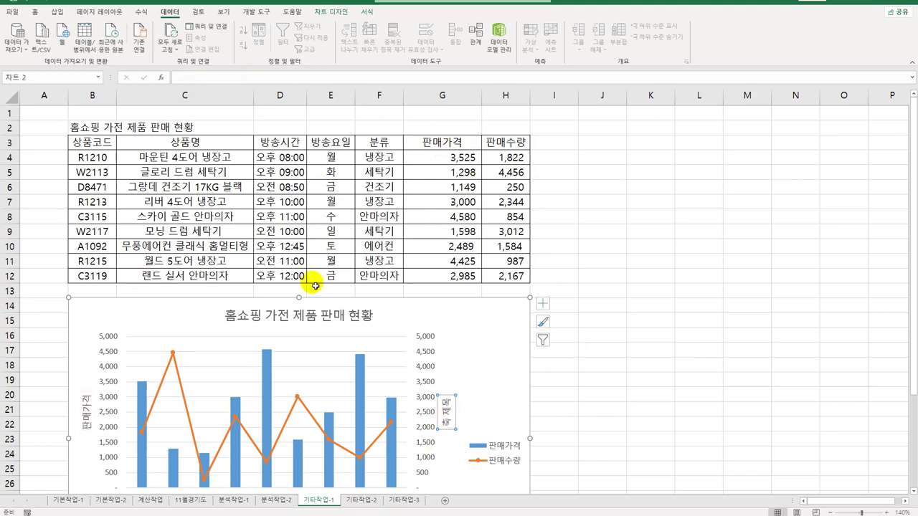
left_click(239, 85)
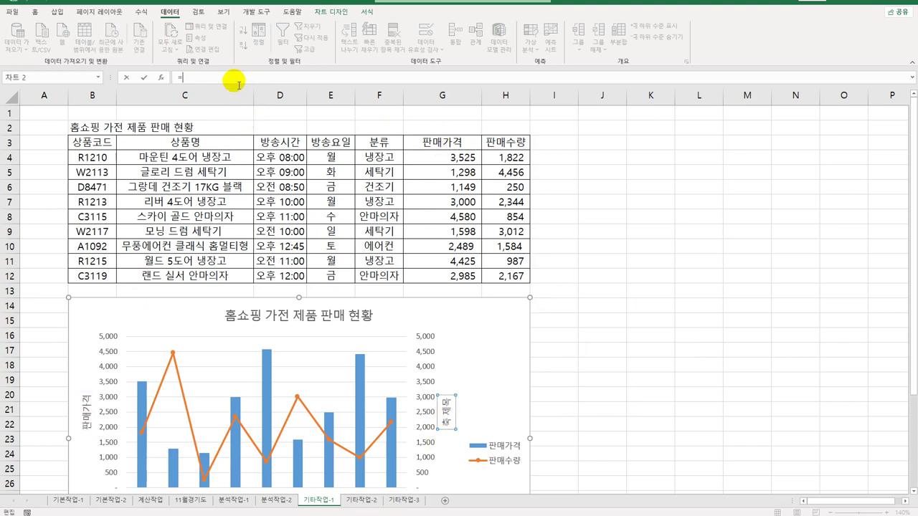
type("=")
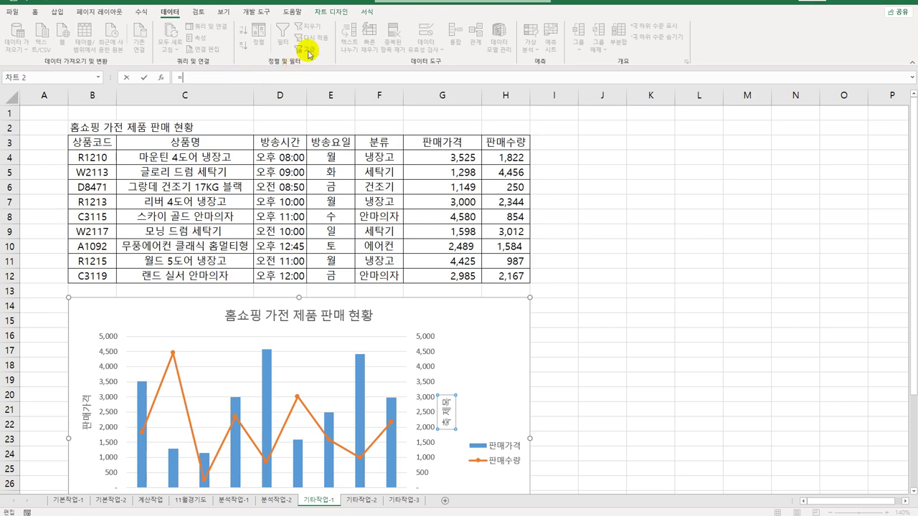
left_click(499, 142)
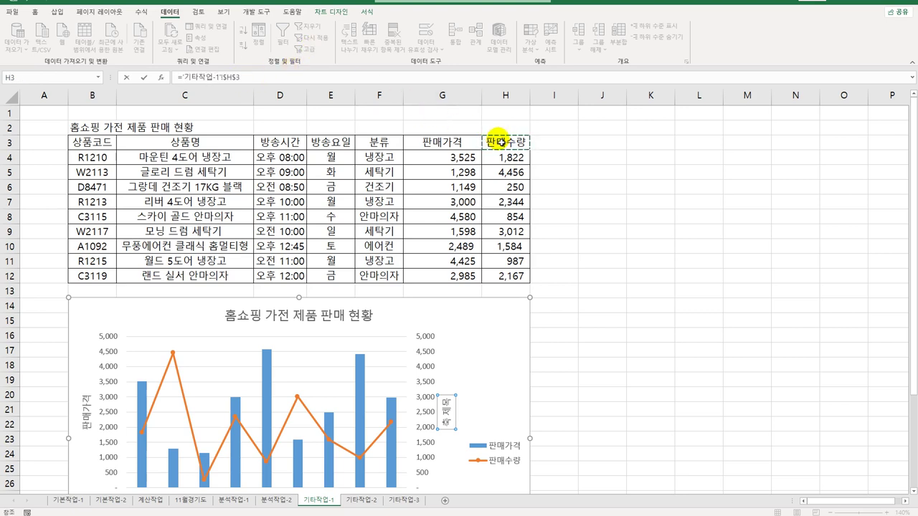
key("Return")
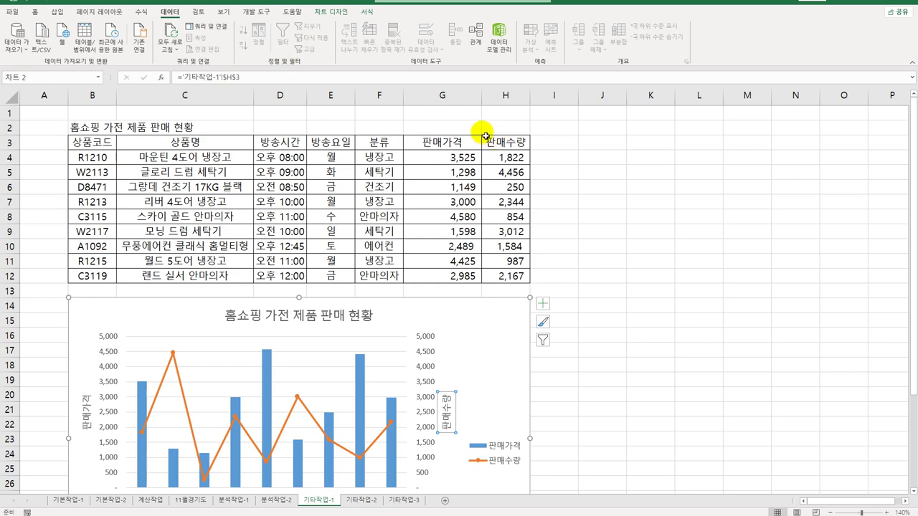
- Set the text direction of the 판매가격 axis title to 스택형 (stacked)
scroll(484, 135, "down", 3)
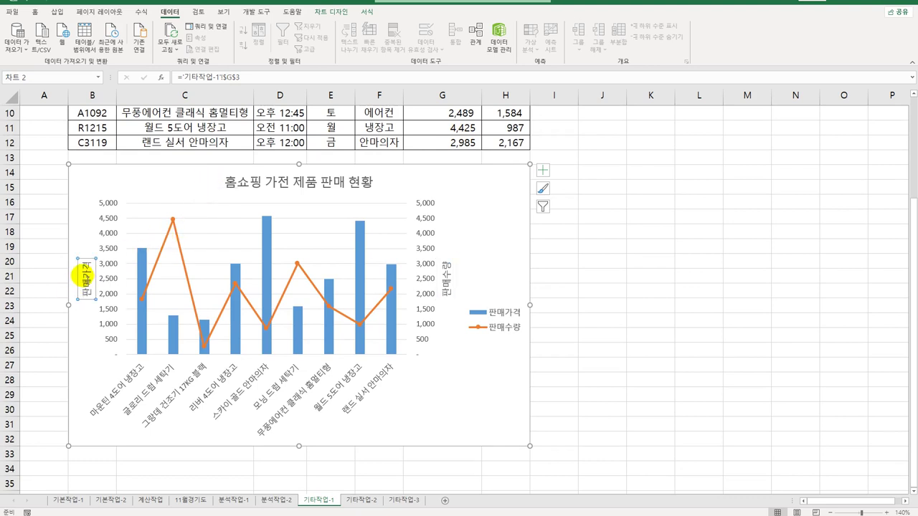
right_click(83, 274)
left_click(127, 367)
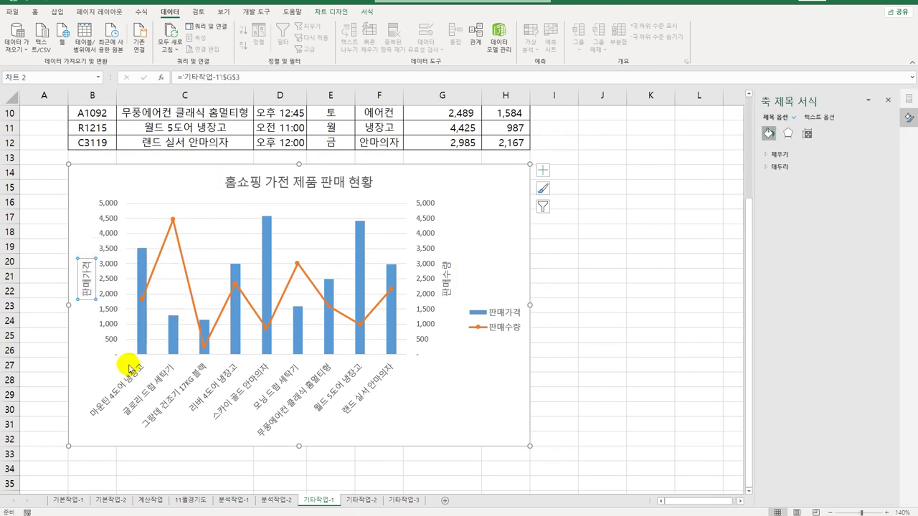
left_click(807, 135)
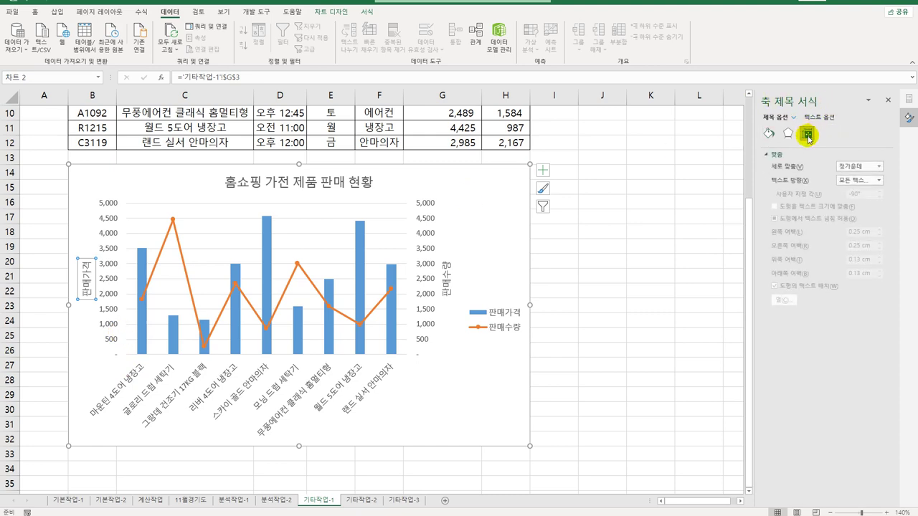
left_click(867, 180)
left_click(847, 319)
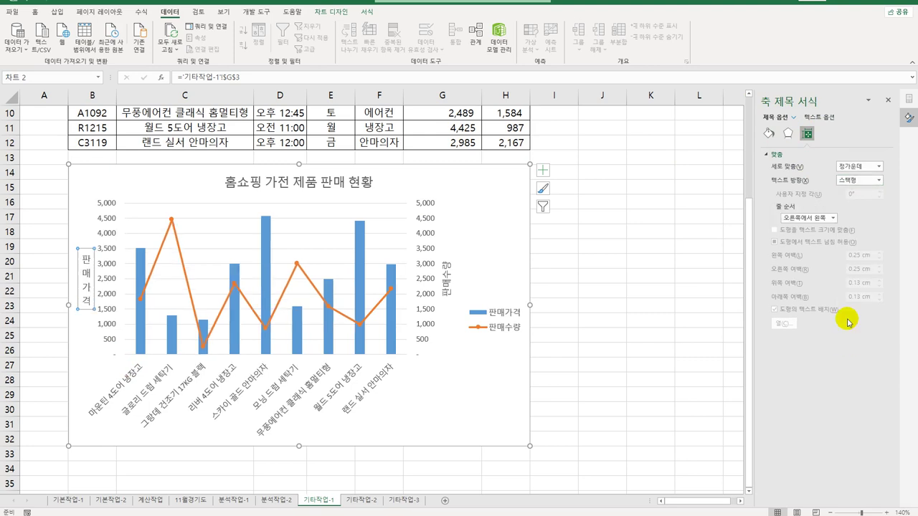
- Set the text direction of the 판매수량 axis title to 스택형 (stacked) and deselect the chart
left_click(447, 294)
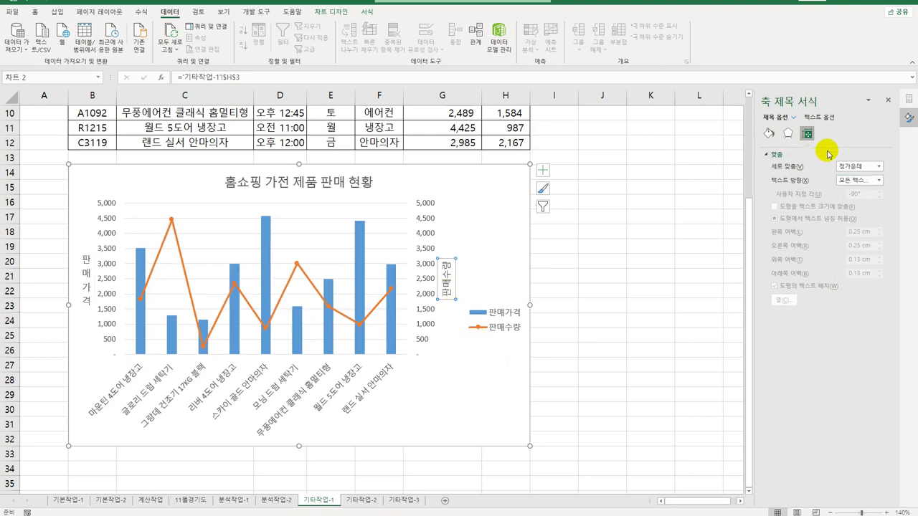
left_click(868, 180)
left_click(810, 318)
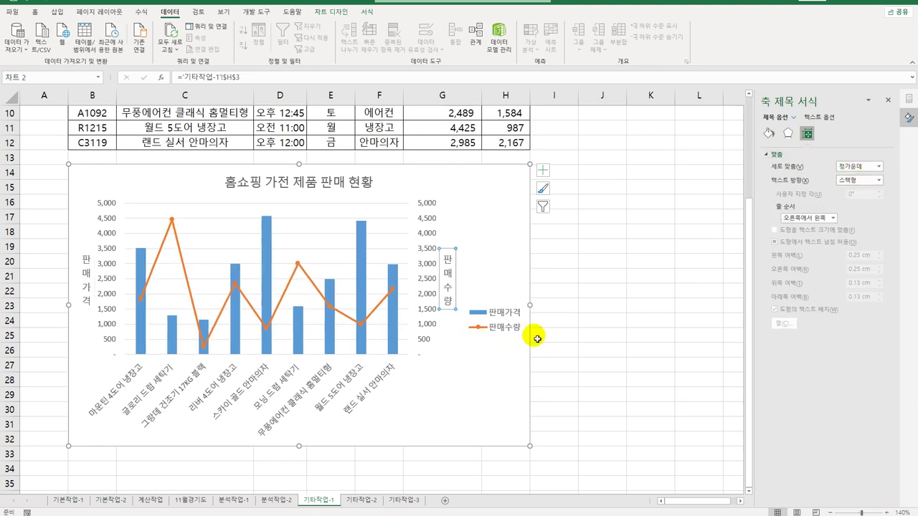
left_click(567, 326)
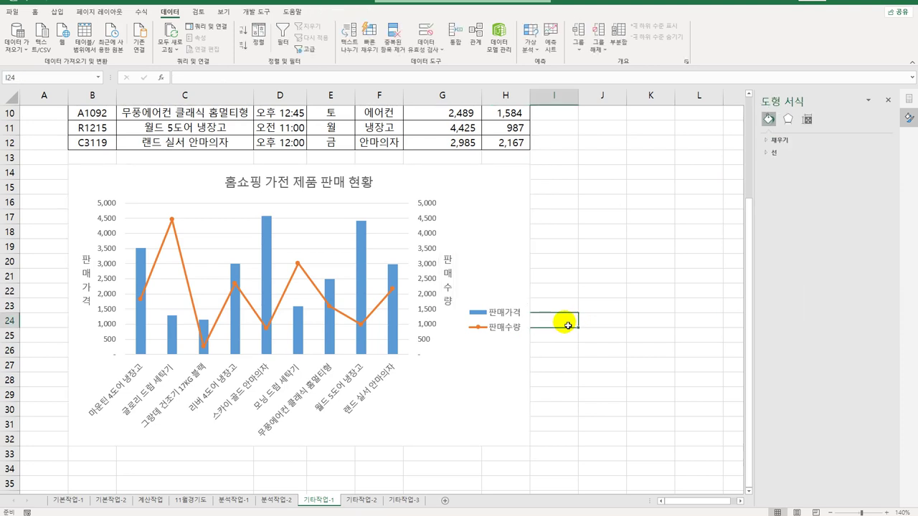
- Set the custom text angle of the horizontal category axis labels to 45°
left_click(287, 371)
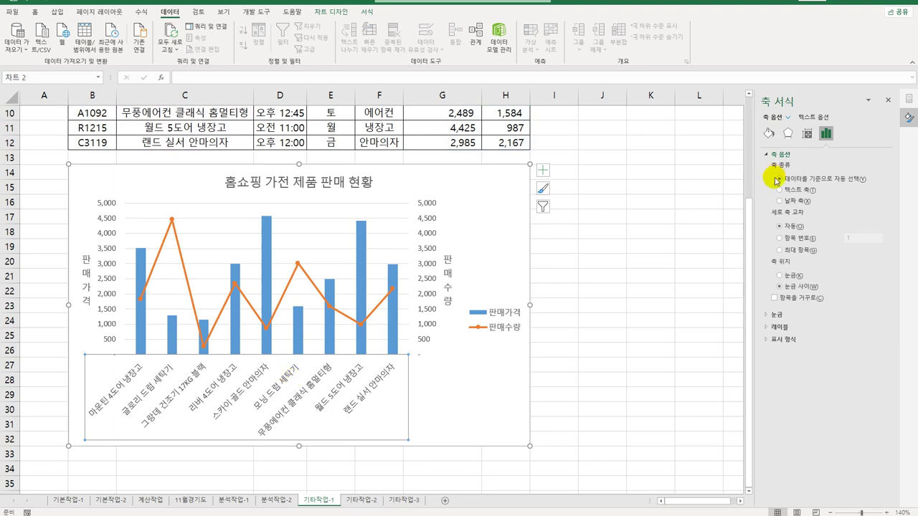
left_click(808, 134)
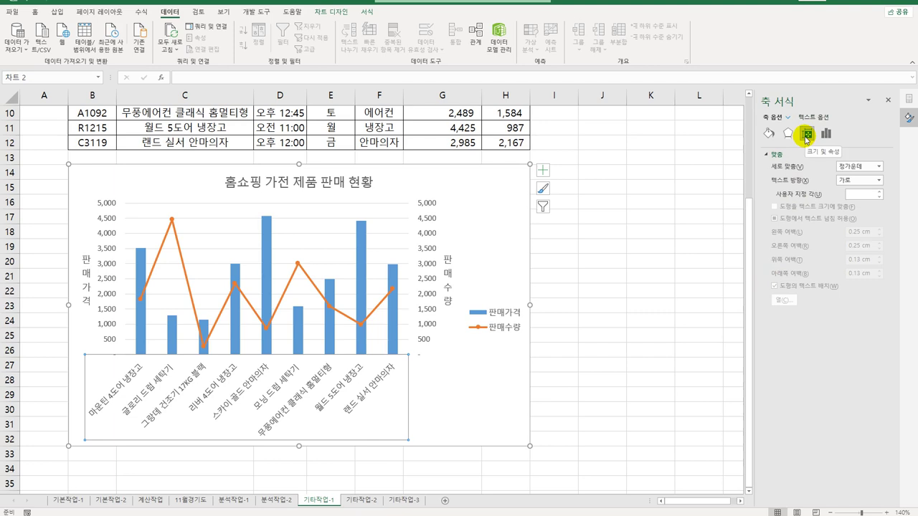
left_click(865, 198)
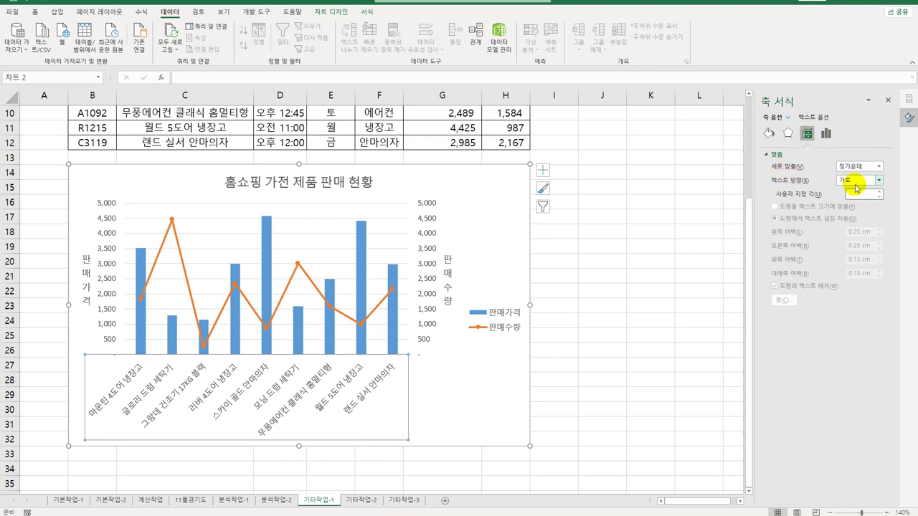
type("45")
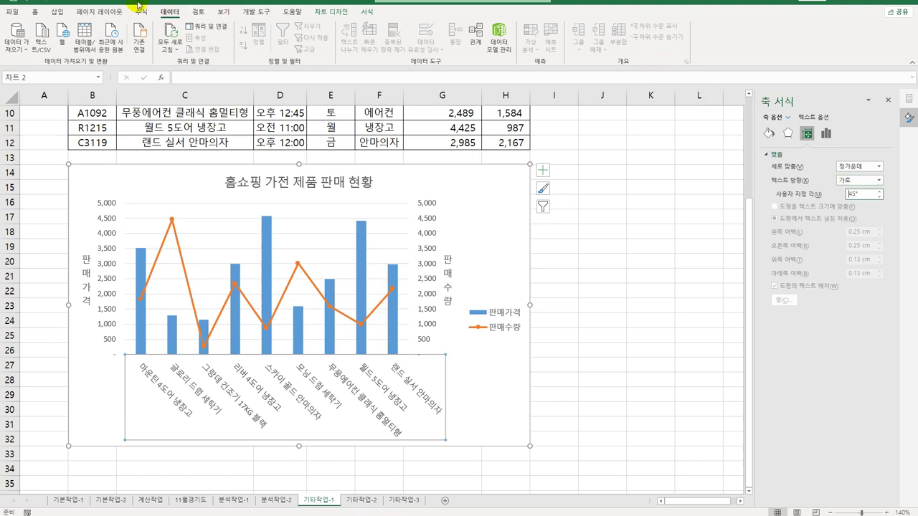
- Make the horizontal category axis labels bold and set their font size to 10
left_click(34, 13)
left_click(80, 45)
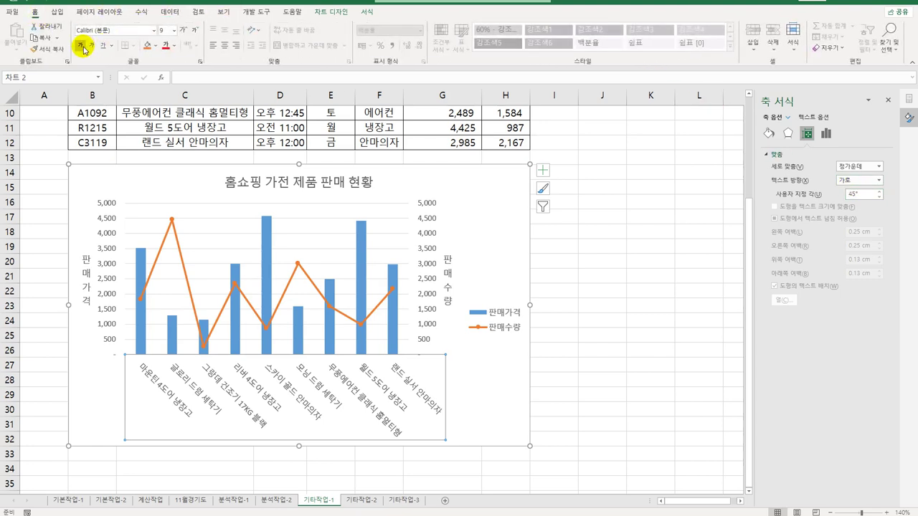
left_click(175, 31)
left_click(176, 64)
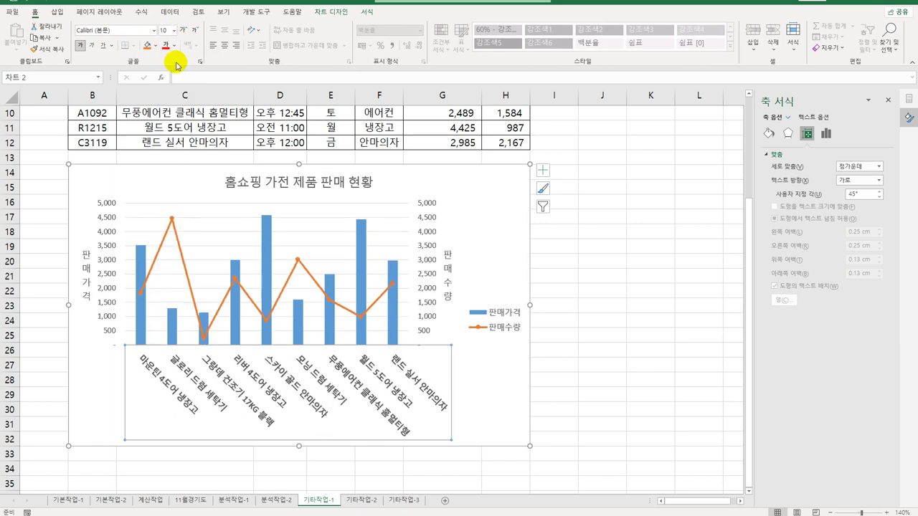
- Set the chart's legend position to 아래쪽 (bottom)
left_click(543, 170)
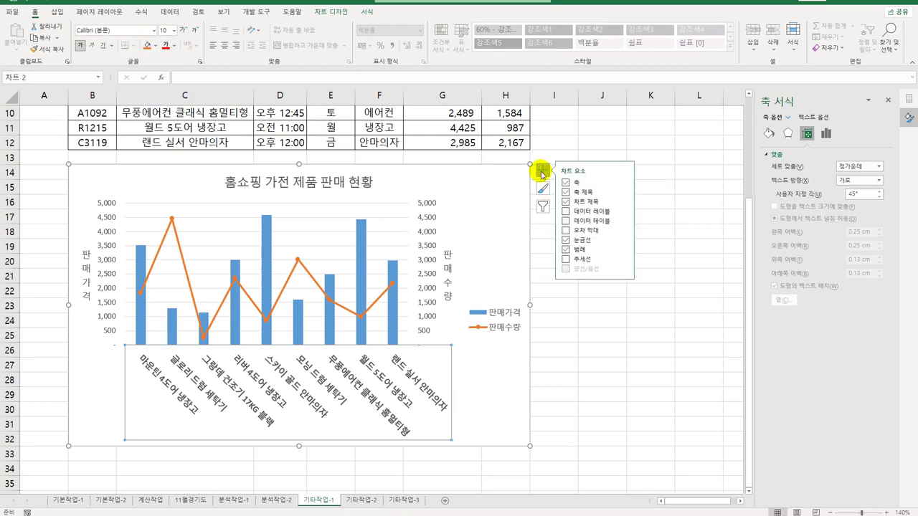
left_click(623, 249)
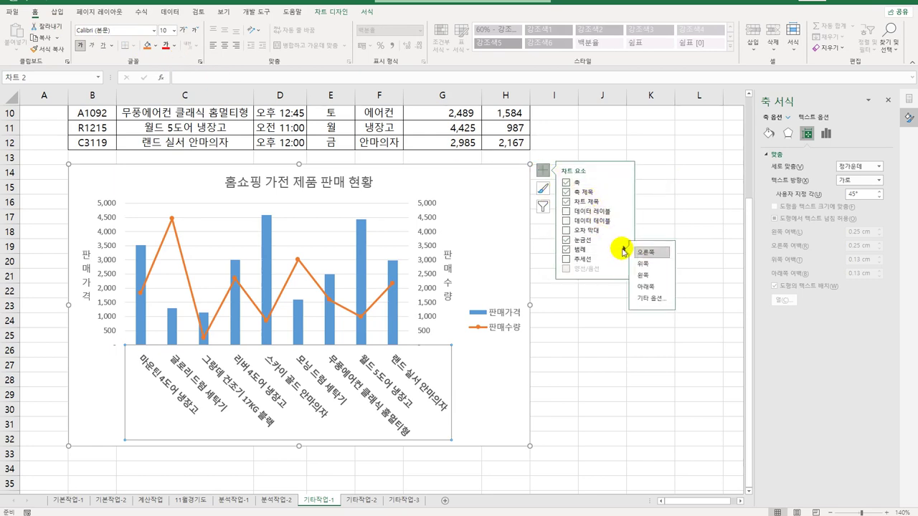
left_click(653, 288)
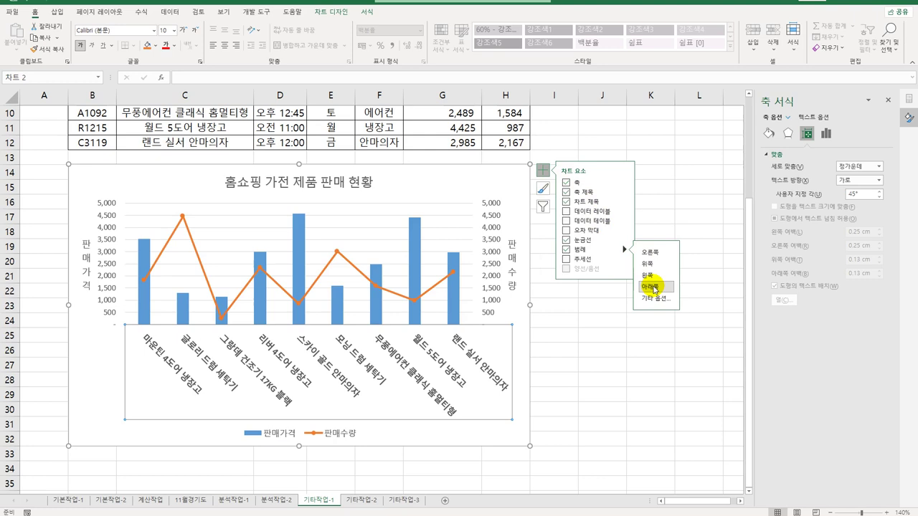
- Apply the shape style 색 윤곽선 - 파랑, 강조 1 to the chart legend
left_click(334, 432)
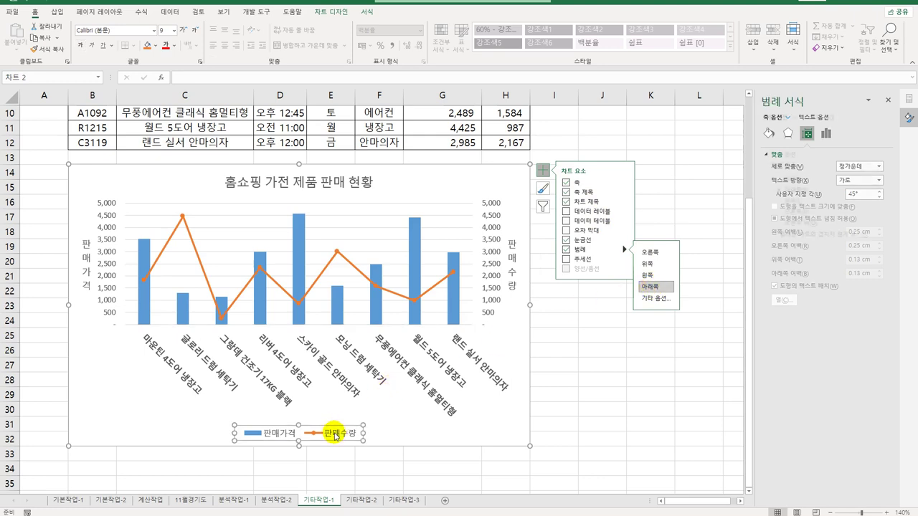
left_click(365, 12)
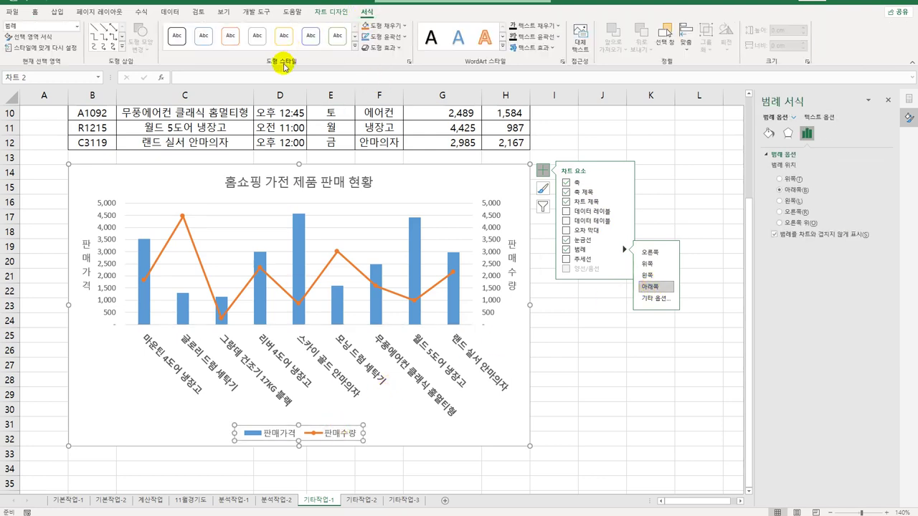
left_click(357, 51)
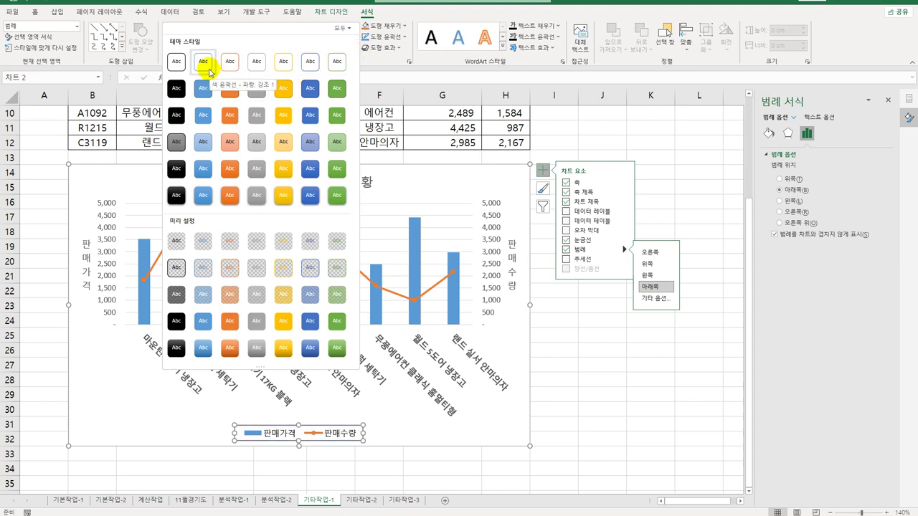
left_click(205, 63)
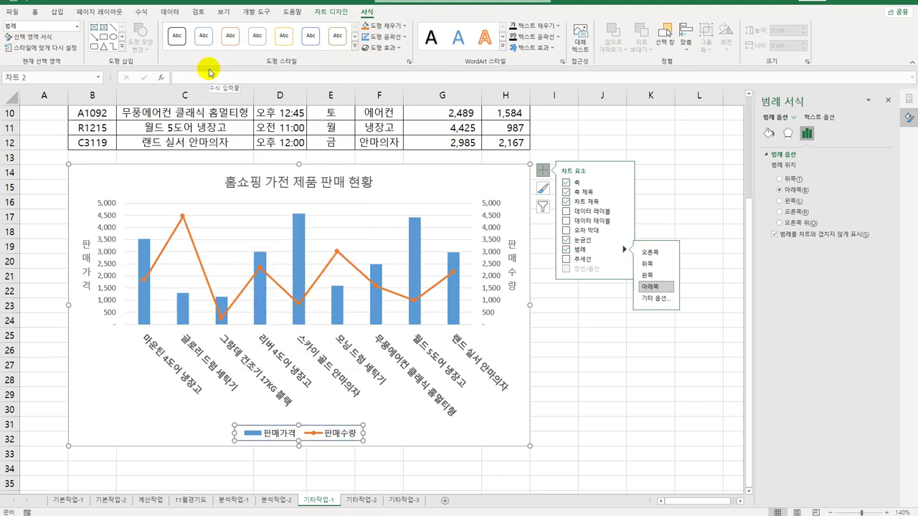
- Add a trendline to the 판매수량 line series and set its type to a 2-period moving average (이동 평균)
left_click(190, 236)
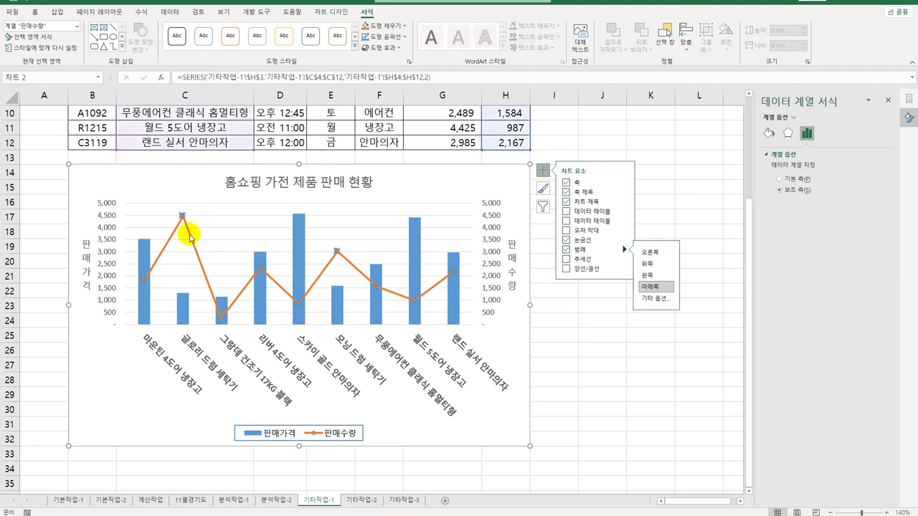
right_click(190, 236)
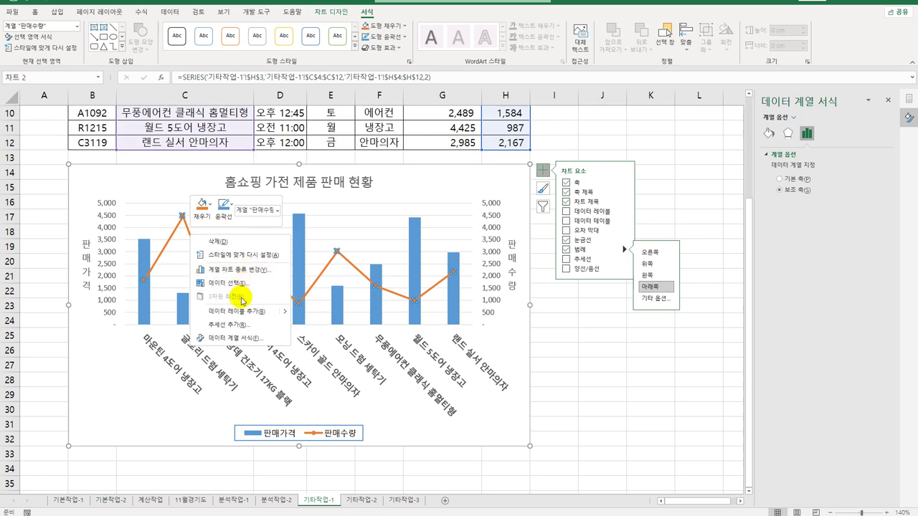
left_click(237, 326)
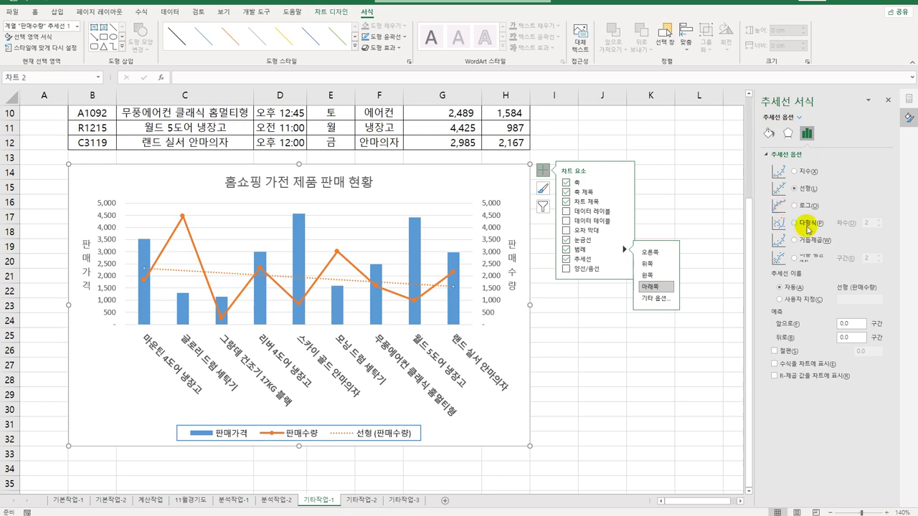
left_click(815, 255)
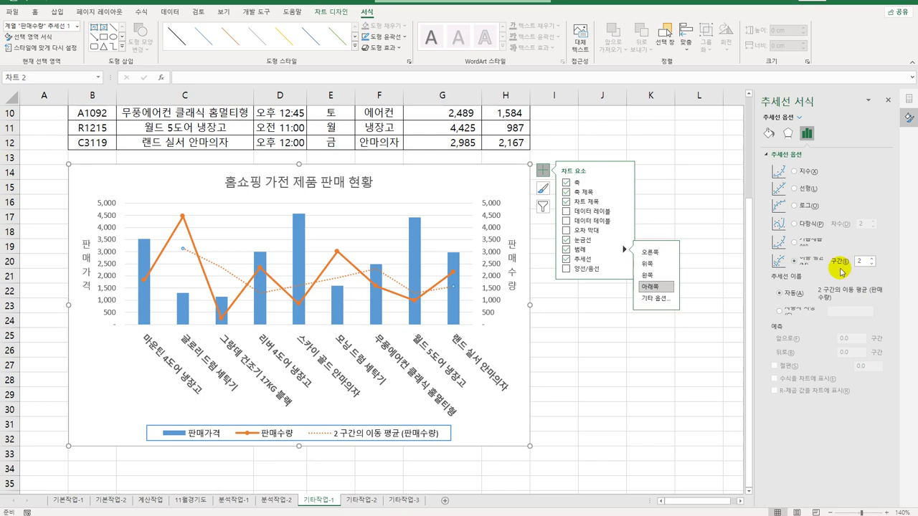
- Apply the glow effect 네온: 5pt, 파랑, 강조색 1 to the chart area and deselect the chart
left_click(521, 179)
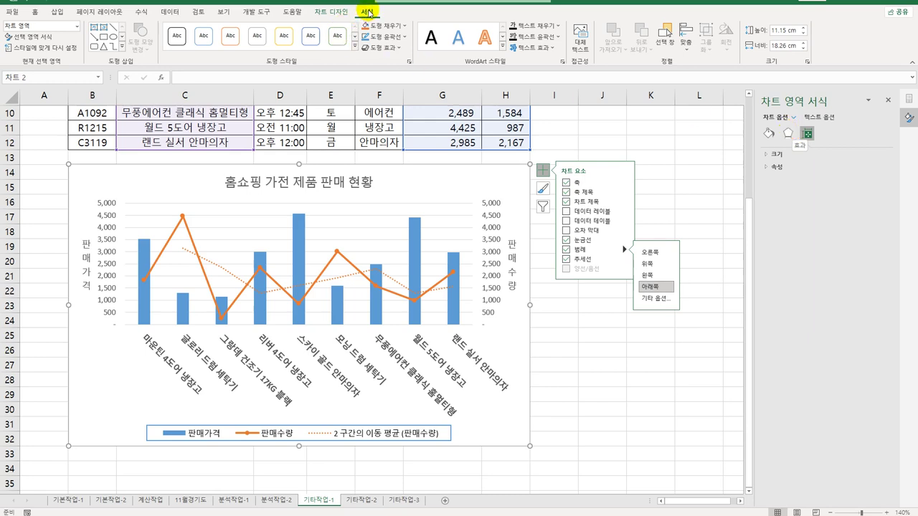
left_click(386, 51)
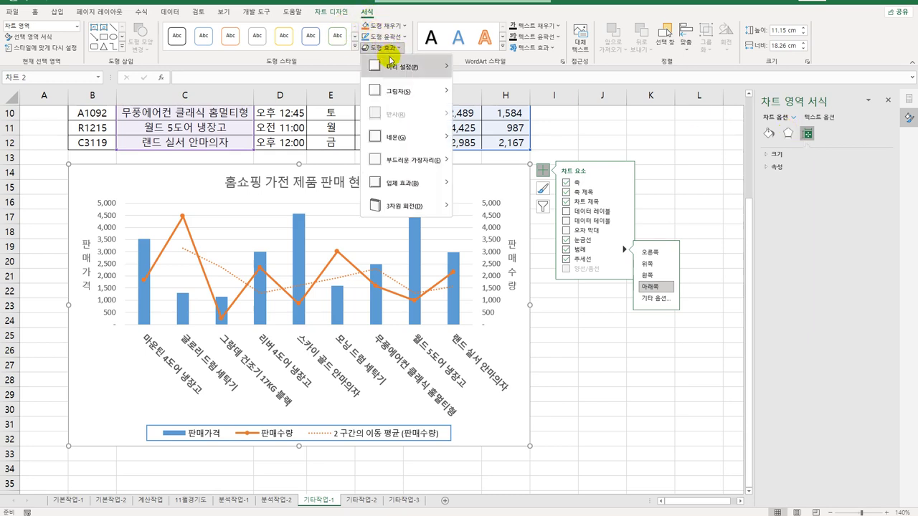
mouse_move(428, 145)
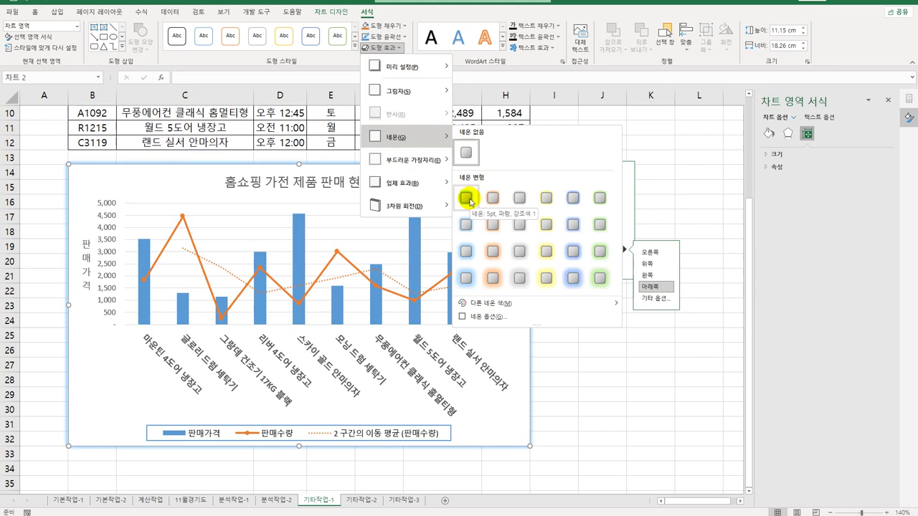
left_click(467, 198)
left_click(643, 391)
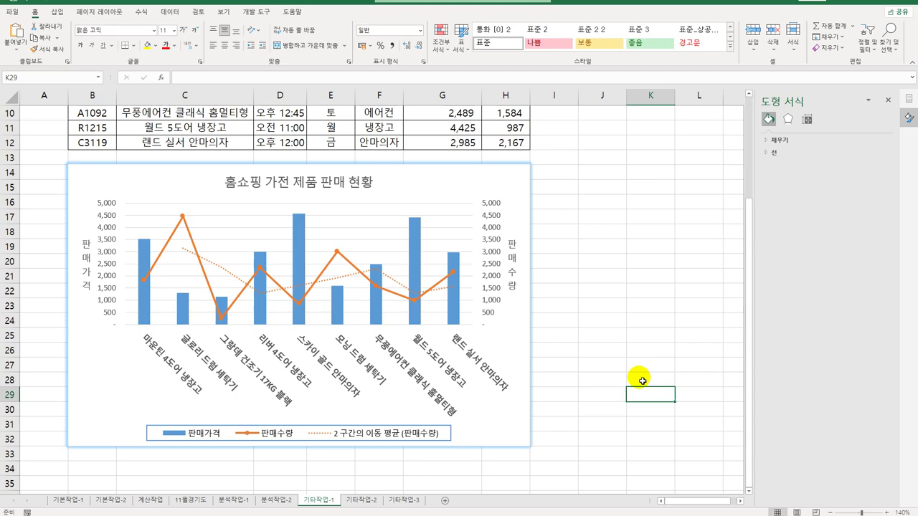
- On sheet 기타작업-2, draw a bevel (빗면) shape over cells C2:D3 and label it 아이콘보기
left_click(361, 500)
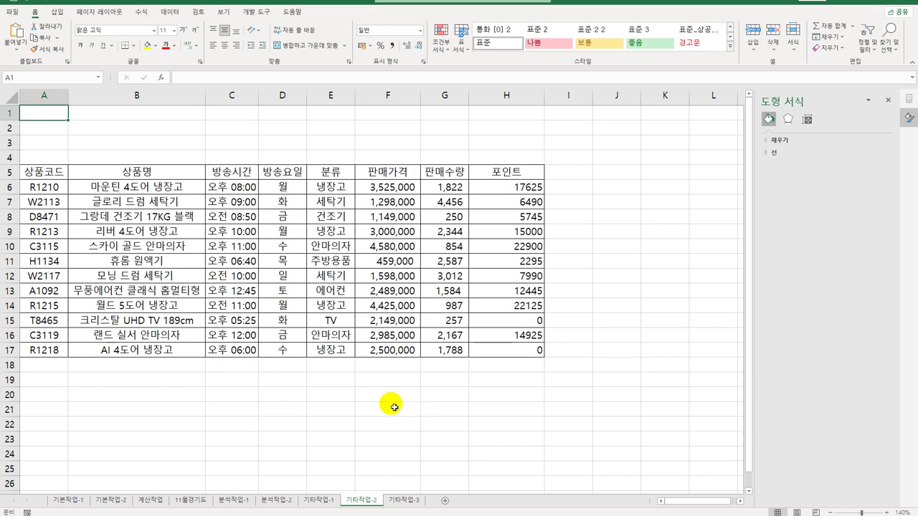
left_click(61, 12)
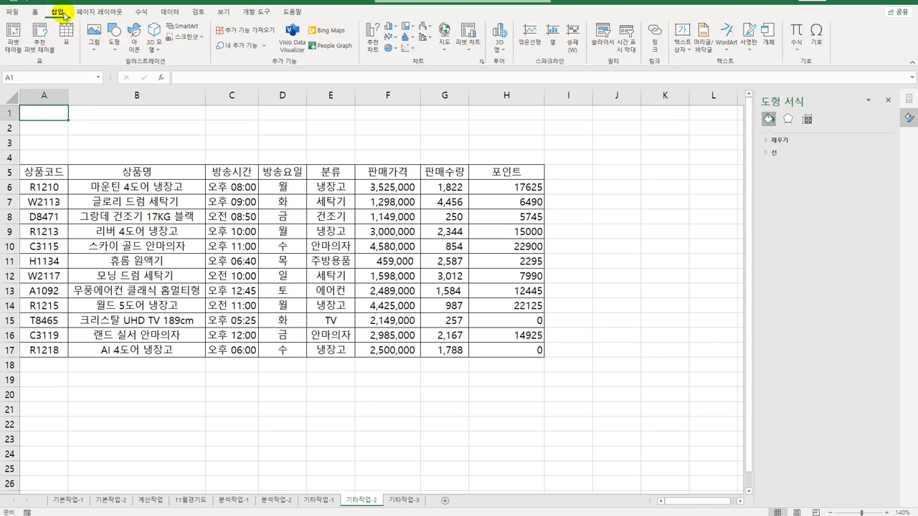
left_click(115, 35)
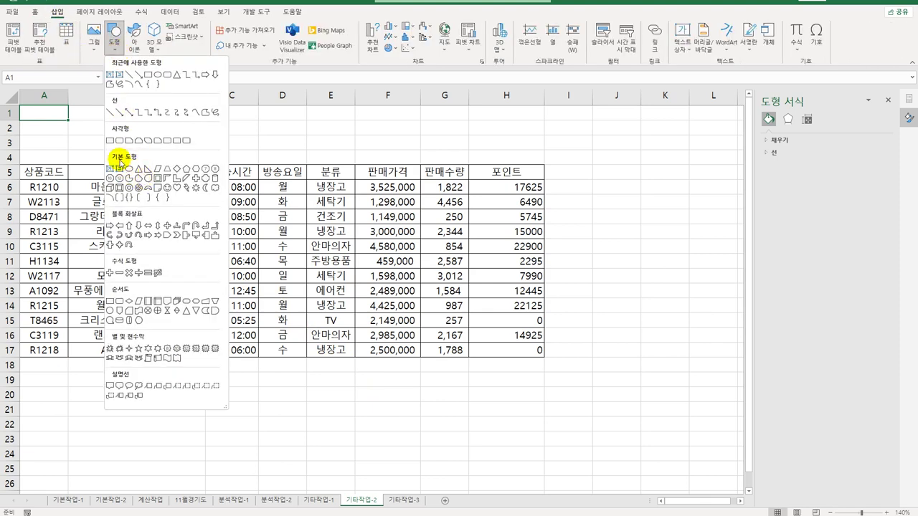
left_click(119, 189)
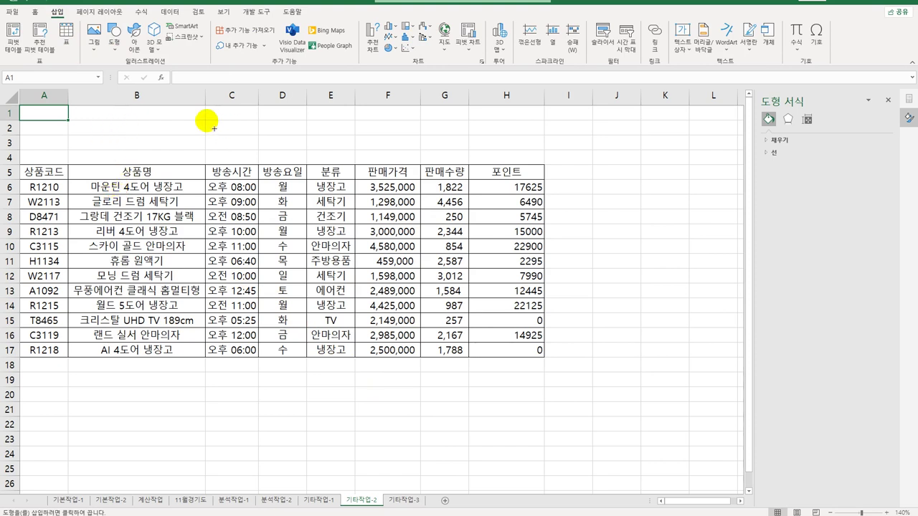
mouse_move(205, 120)
left_mouse_down()
mouse_move(255, 144)
mouse_move(306, 149)
left_mouse_up()
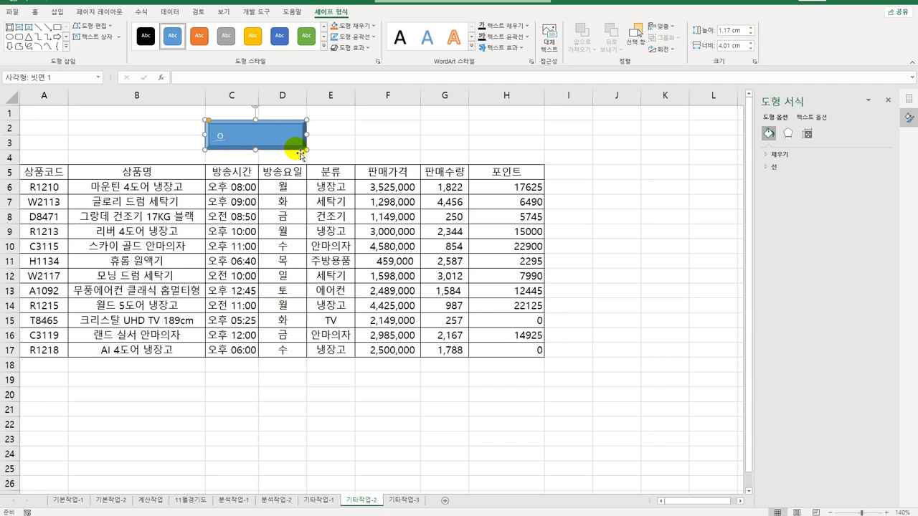
type("아이콘보기")
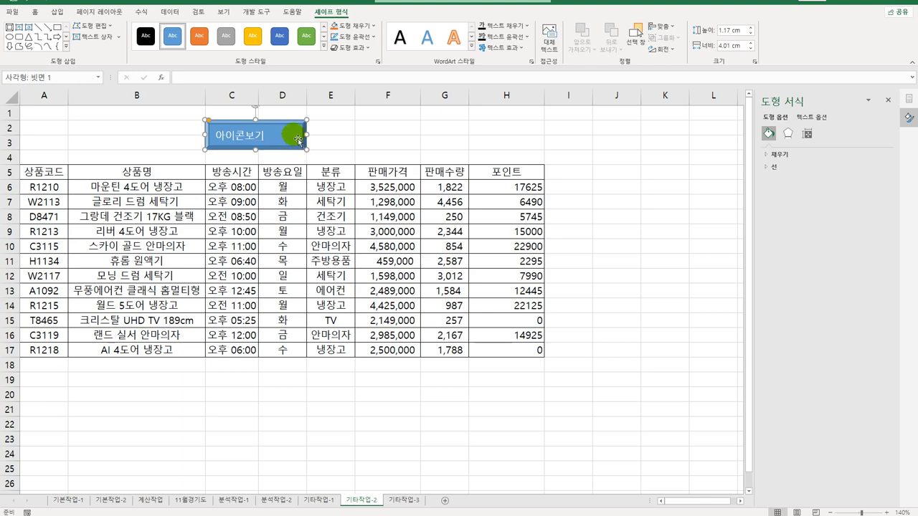
- Assign a macro named 아이콘보기 to the bevel shape and start recording it in the current workbook
right_click(297, 139)
left_click(363, 316)
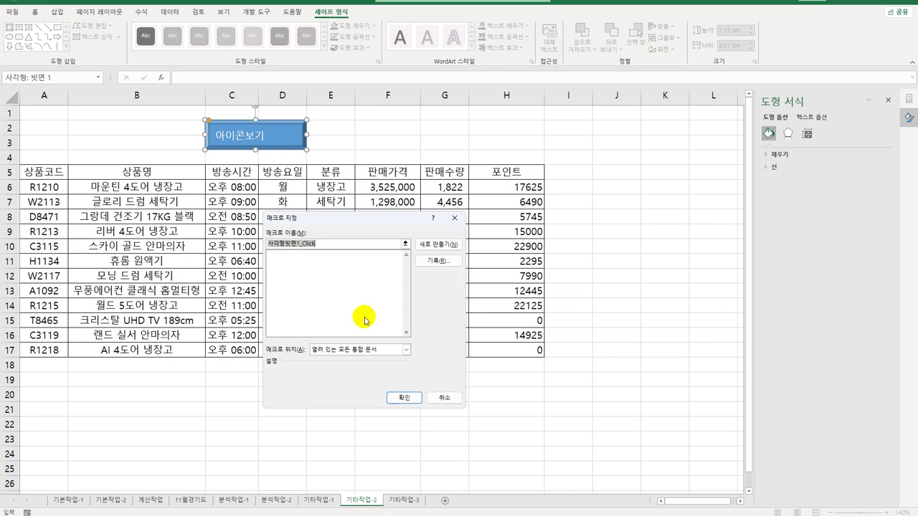
type("아이콘보기")
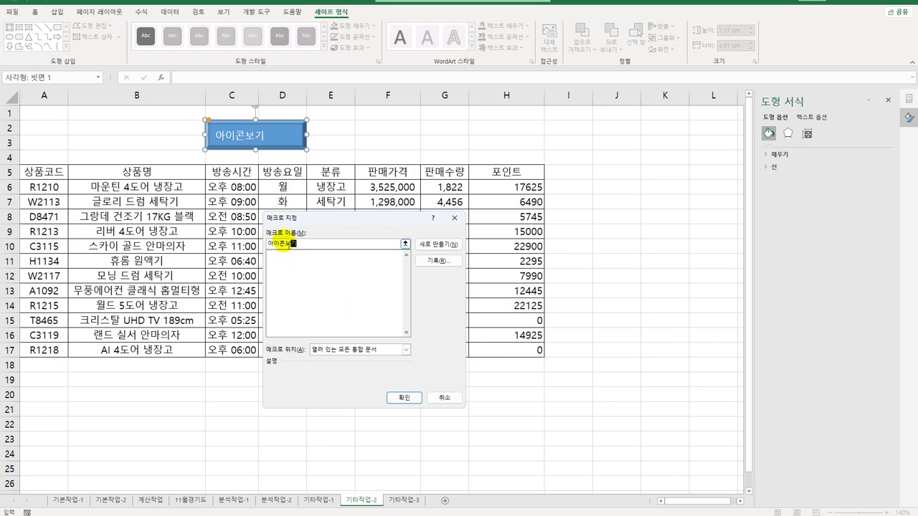
left_click(435, 260)
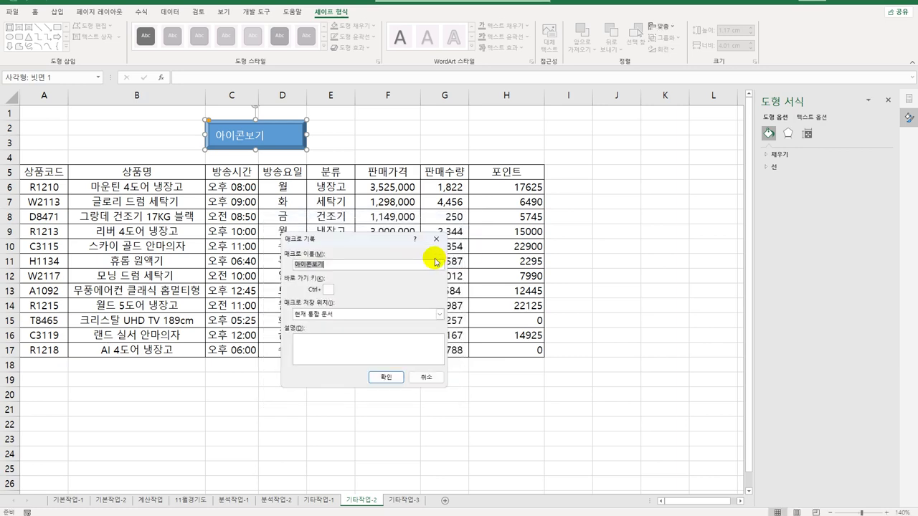
left_click_drag(392, 244, 656, 140)
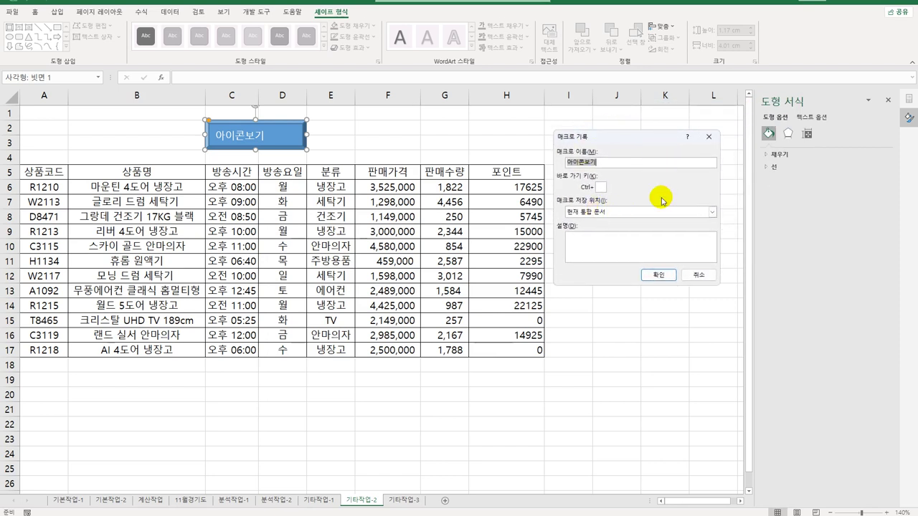
left_click(658, 275)
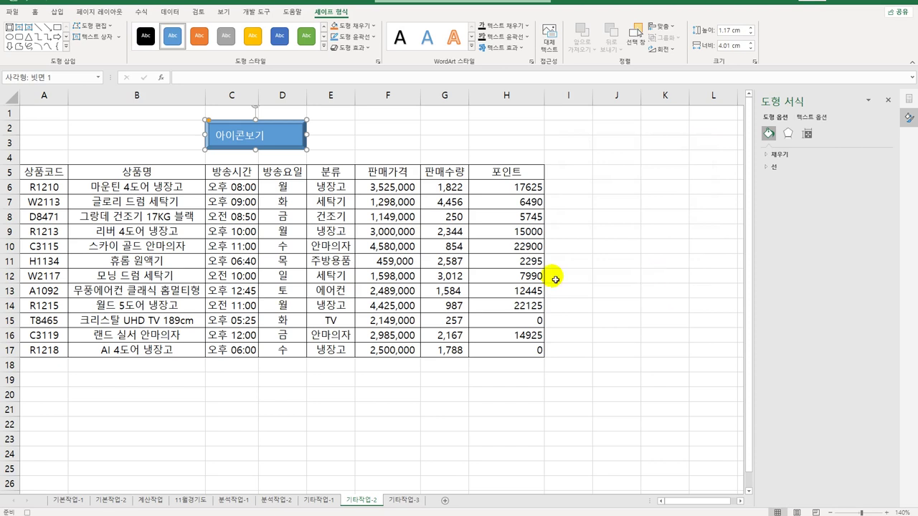
- Create a new conditional formatting rule for the 판매수량 values G6:G17 with the format style 아이콘 집합 (icon set)
left_click_drag(453, 188, 453, 350)
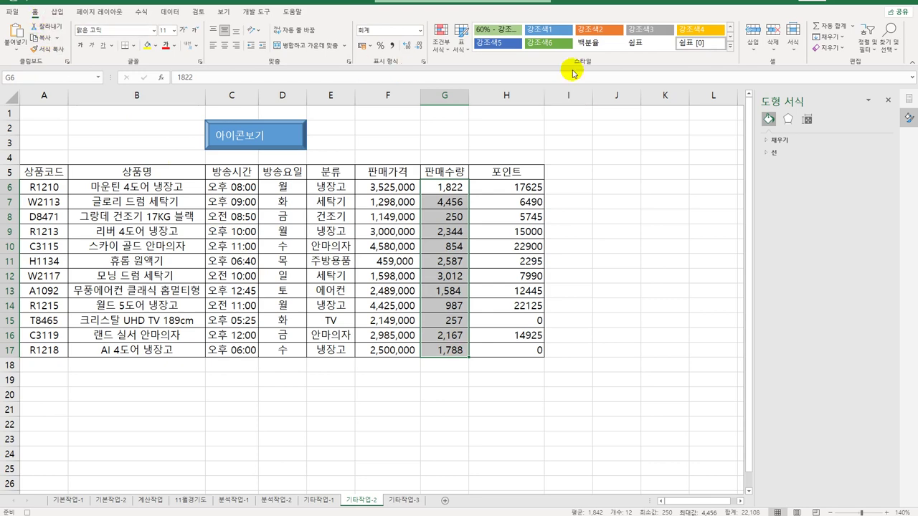
left_click(445, 53)
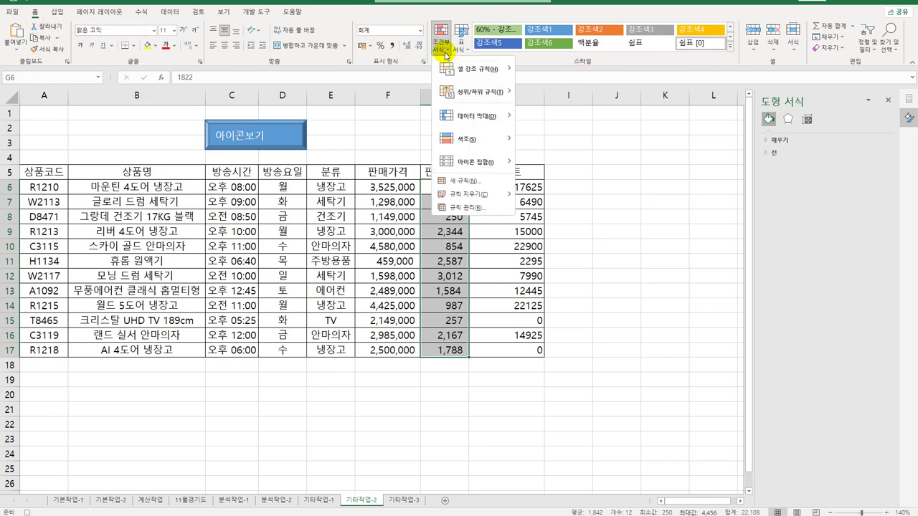
left_click(467, 181)
left_click_drag(473, 113, 727, 124)
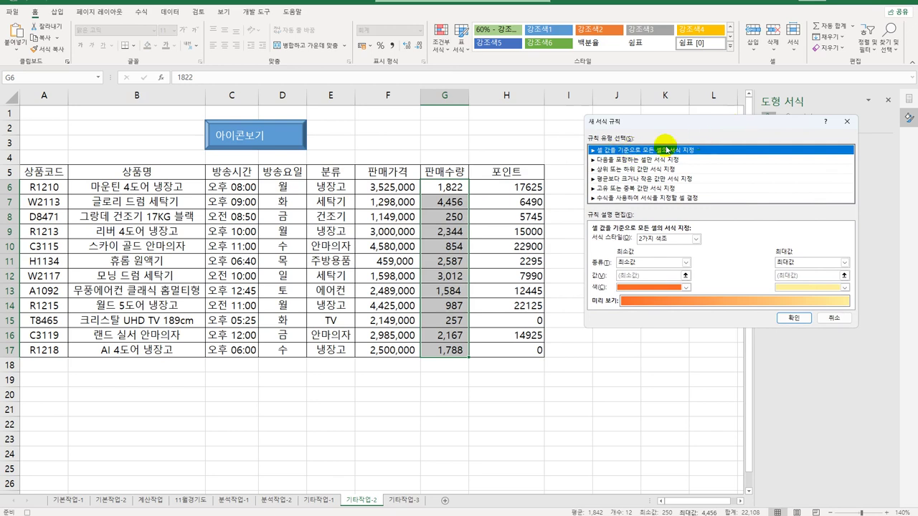
left_click(668, 239)
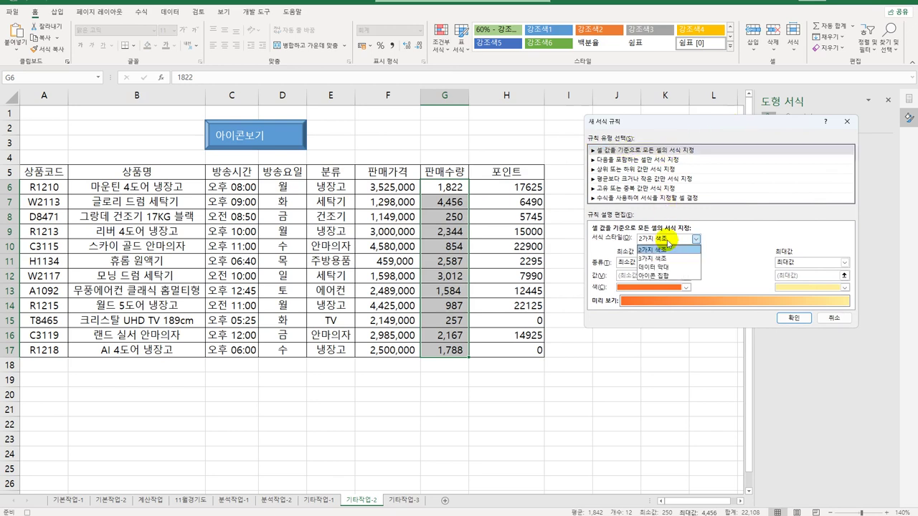
left_click(669, 276)
- Choose the five black-and-white quarter-circle icons for the 판매수량 rule and apply it to G6:G17
left_click(703, 254)
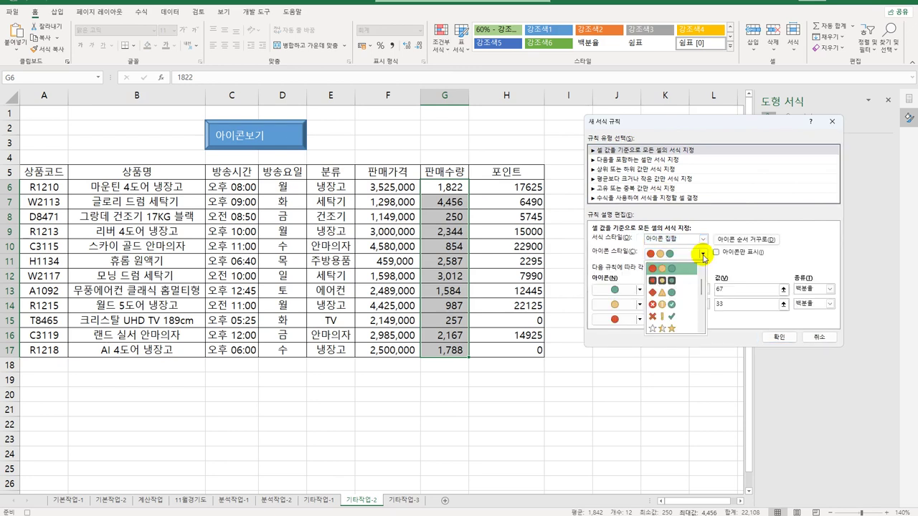
left_click_drag(702, 287, 698, 318)
left_click(689, 318)
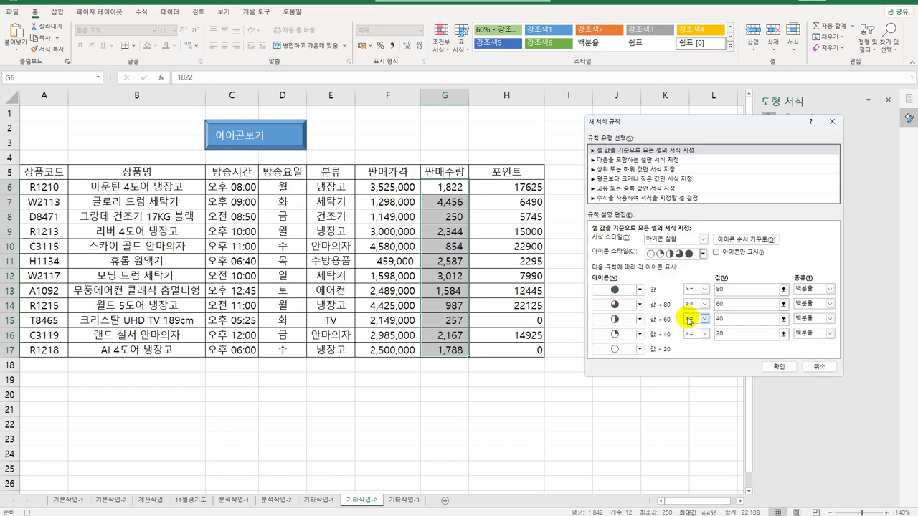
left_click(733, 304)
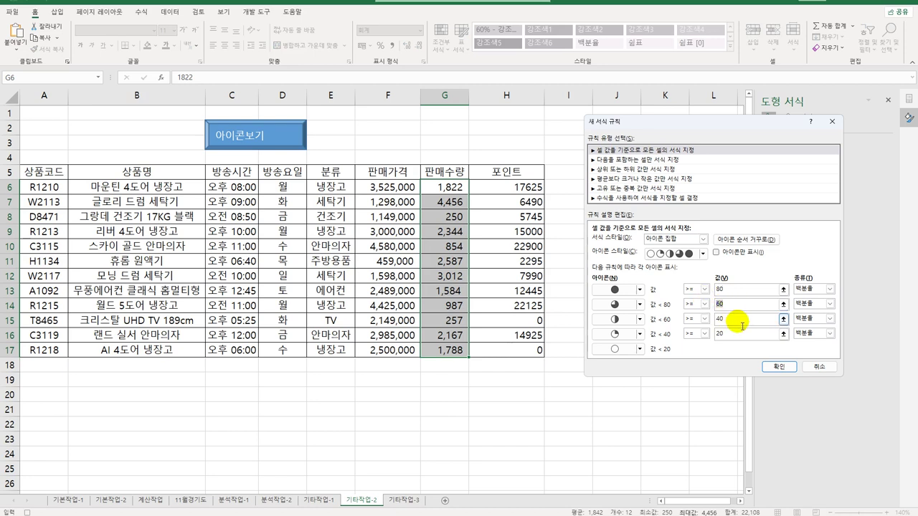
left_click(735, 335)
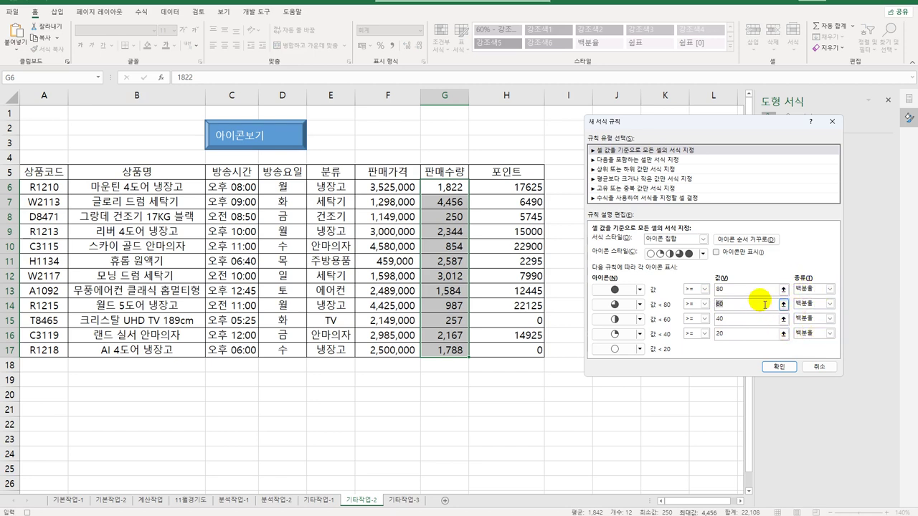
left_click(773, 368)
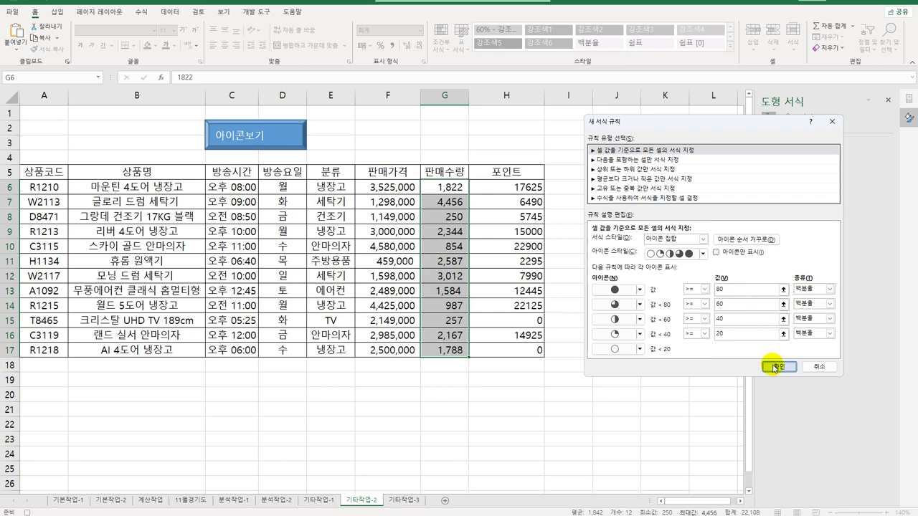
- Deselect the 판매수량 range and stop recording the 아이콘보기 macro
left_click(446, 355)
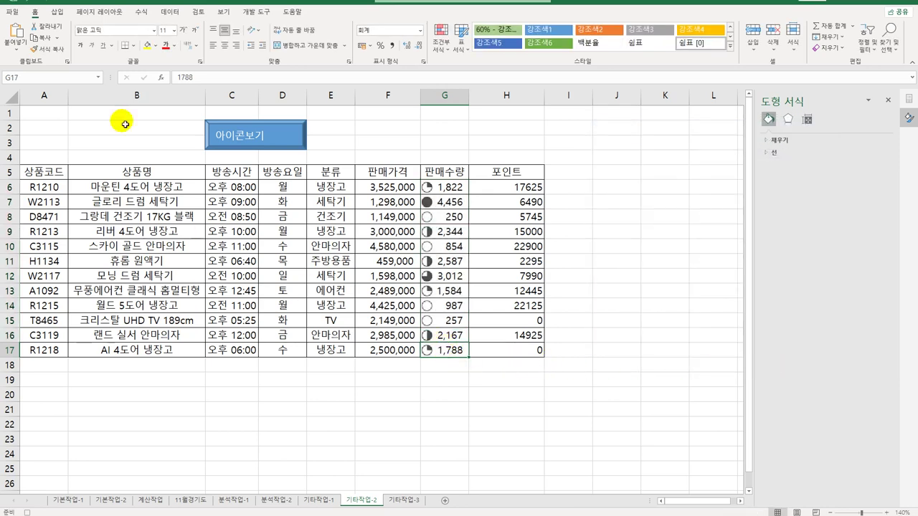
left_click(252, 12)
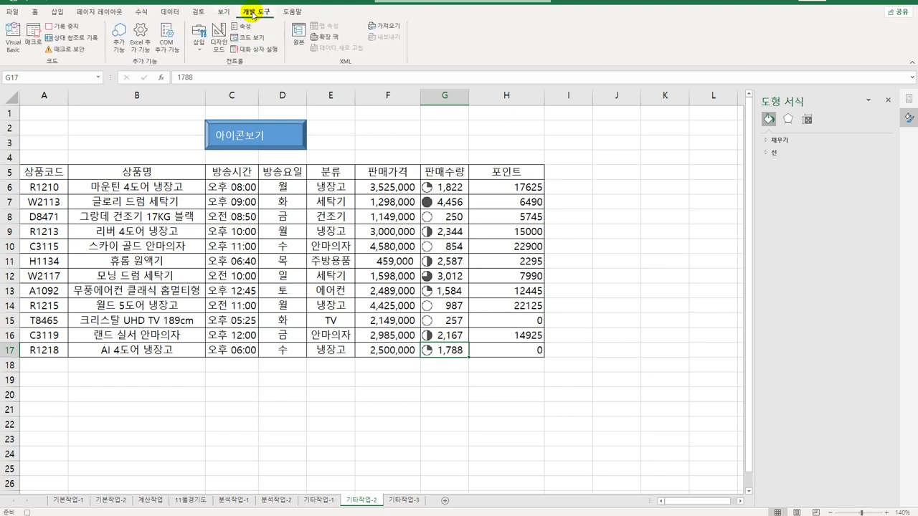
left_click(62, 26)
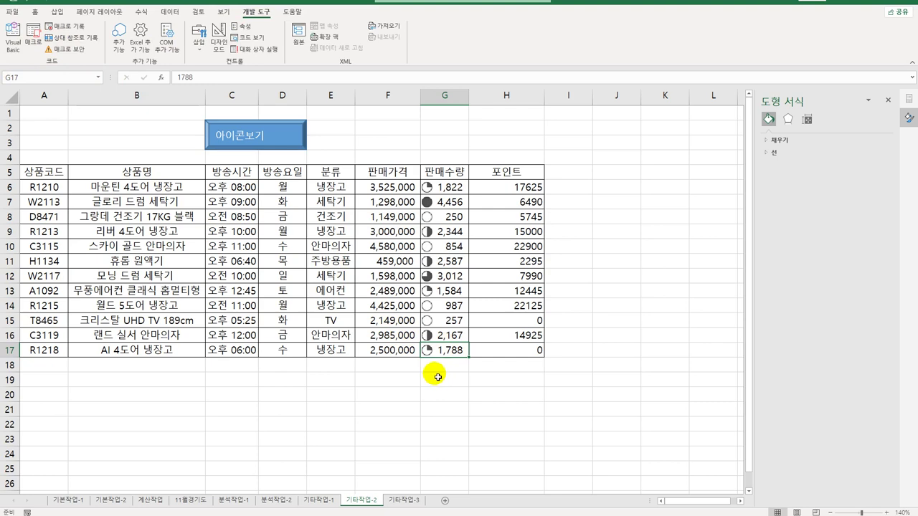
left_click(611, 351)
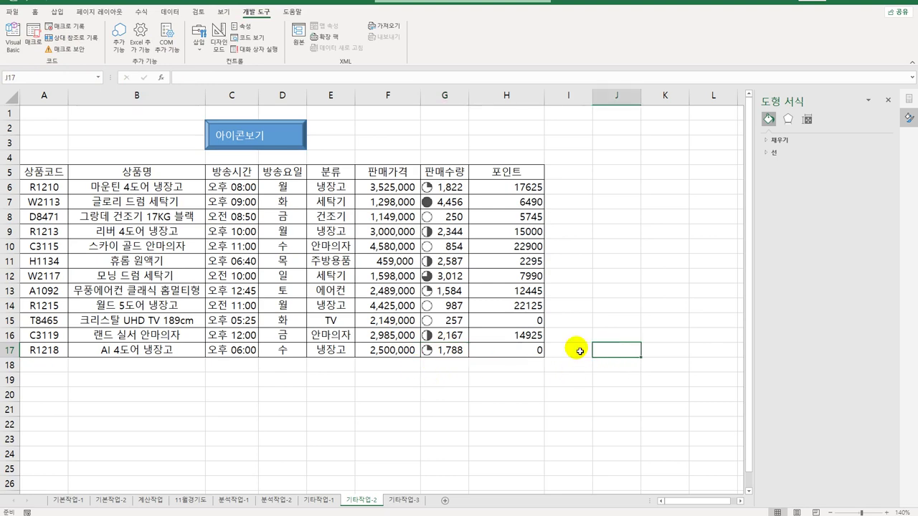
- Draw a bevel (빗면) shape over cells F2:G3 and label it 서식적용
left_click(57, 11)
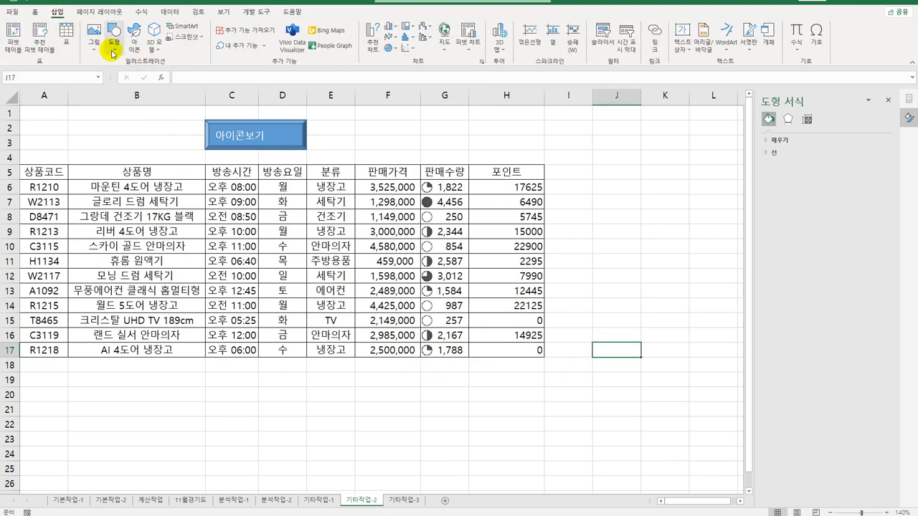
left_click(114, 41)
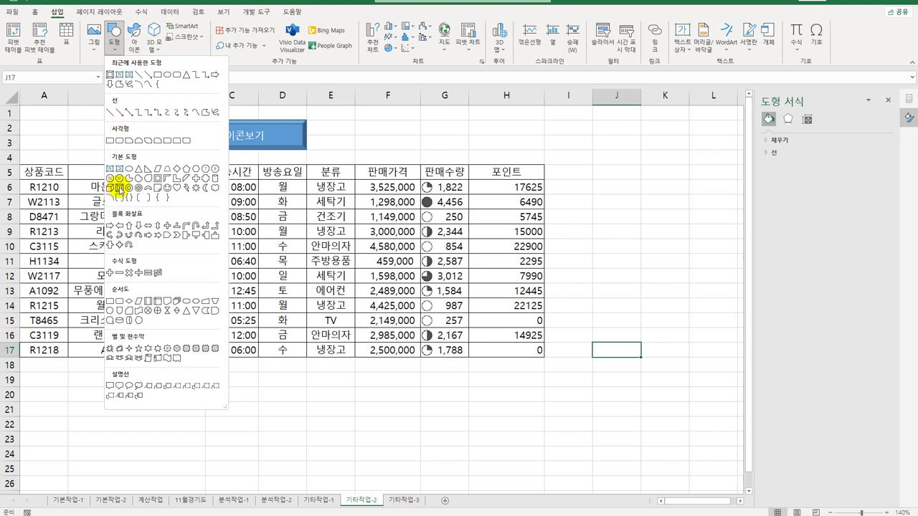
left_click(118, 190)
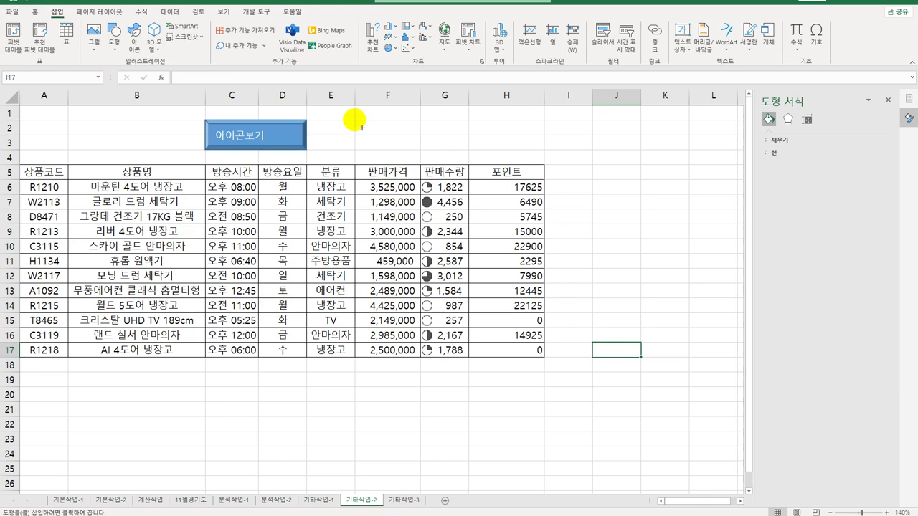
left_click_drag(355, 121, 458, 153)
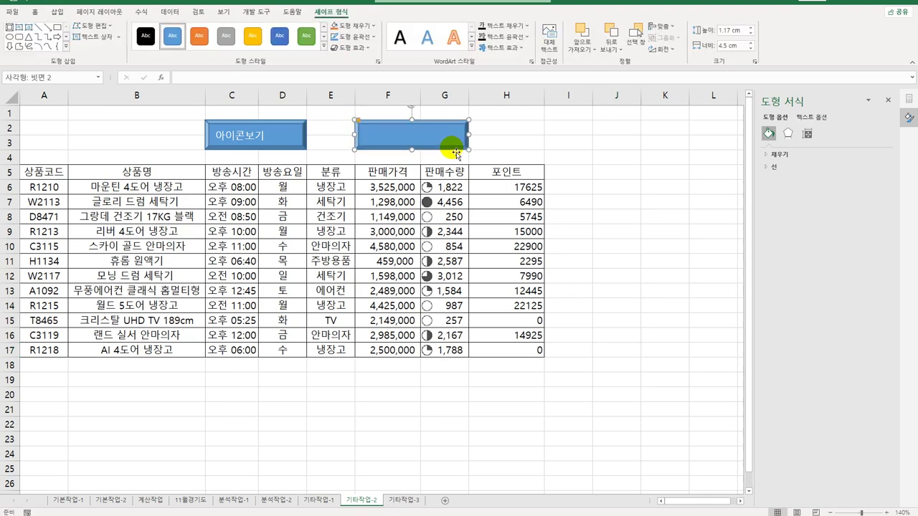
type("서식적용")
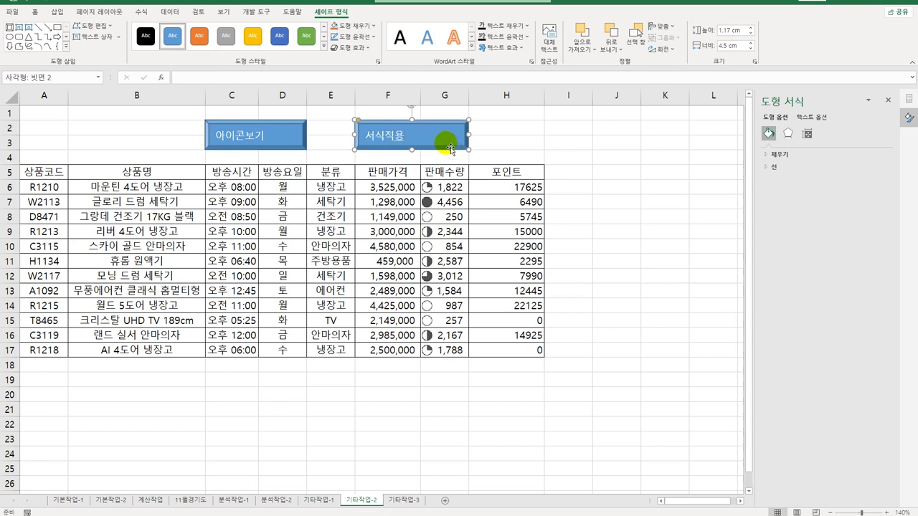
- Assign a macro named 서식적용 to the new bevel shape and start recording it in the current workbook
right_click(439, 135)
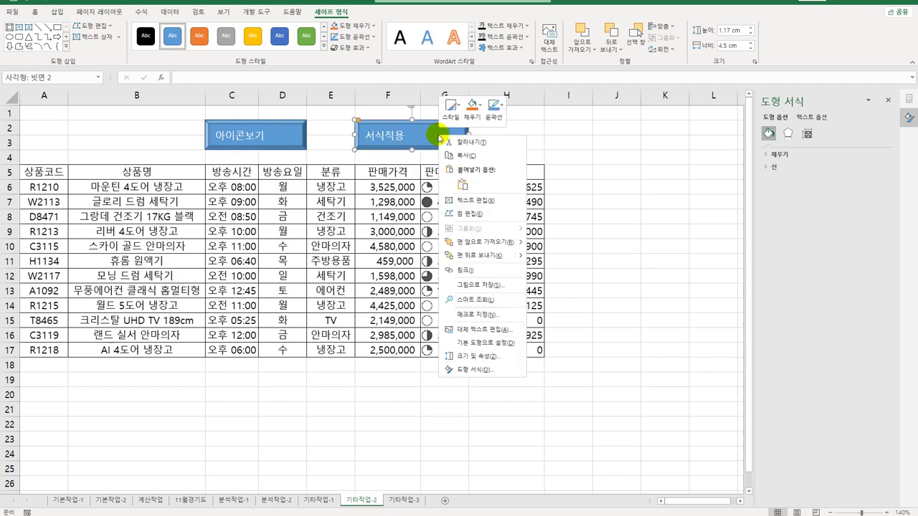
left_click(487, 317)
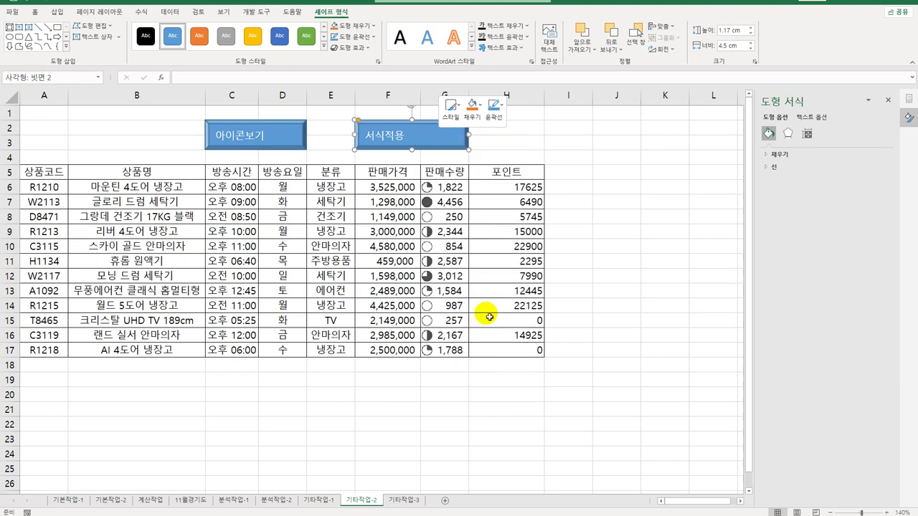
left_click_drag(478, 211, 624, 131)
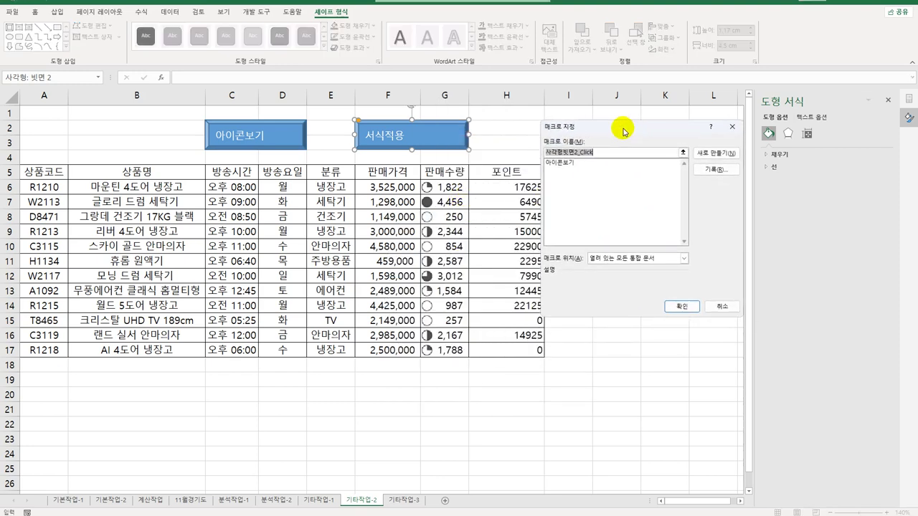
type("서식적용")
left_click(720, 173)
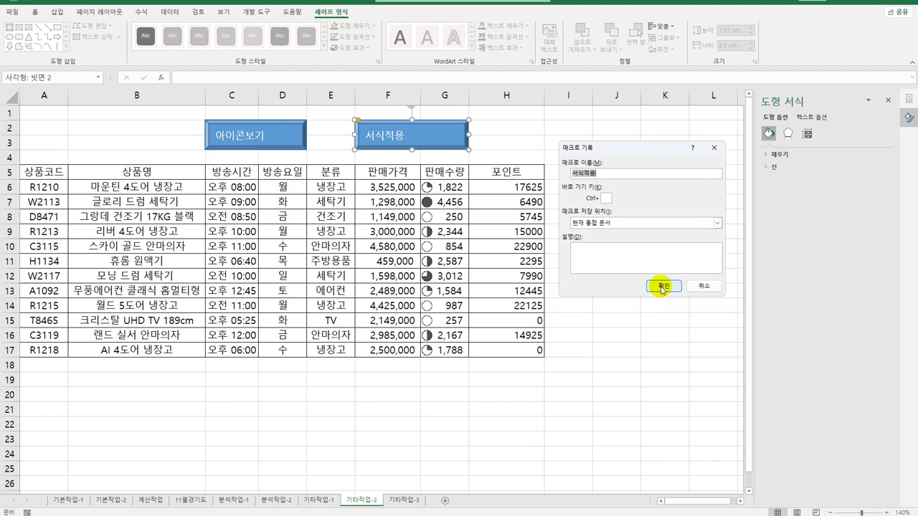
left_click(661, 286)
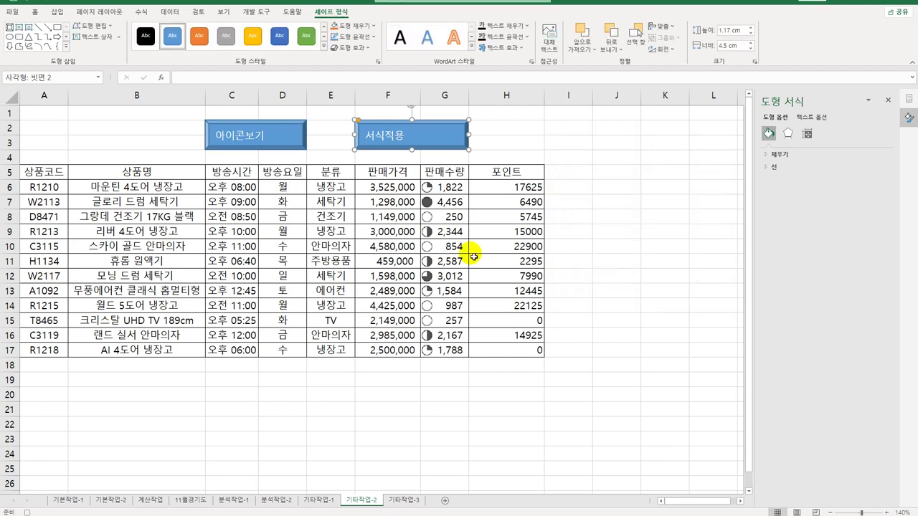
- Apply the custom number format [=0]0.0%;[자홍][>=10000]"적립"* #,##0;#,##0 to the 포인트 values in H6:H17
left_click_drag(479, 192, 499, 347)
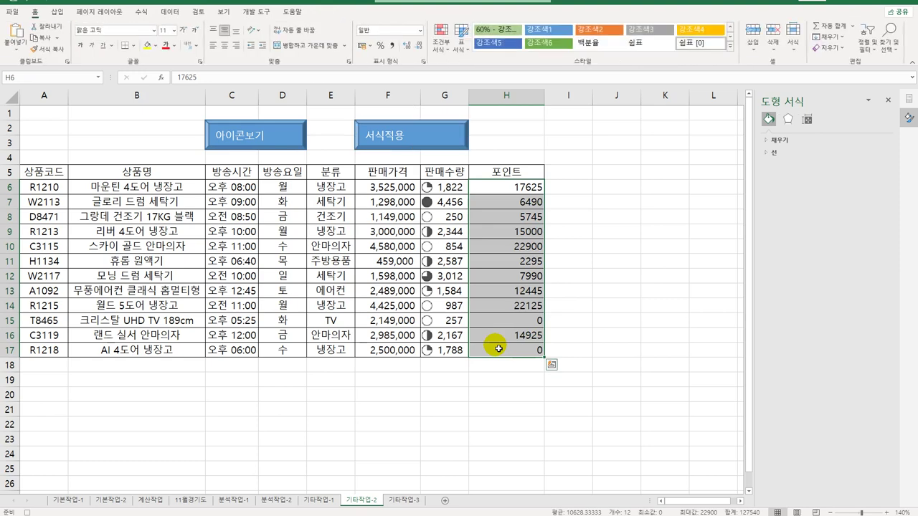
right_click(502, 185)
left_click(539, 385)
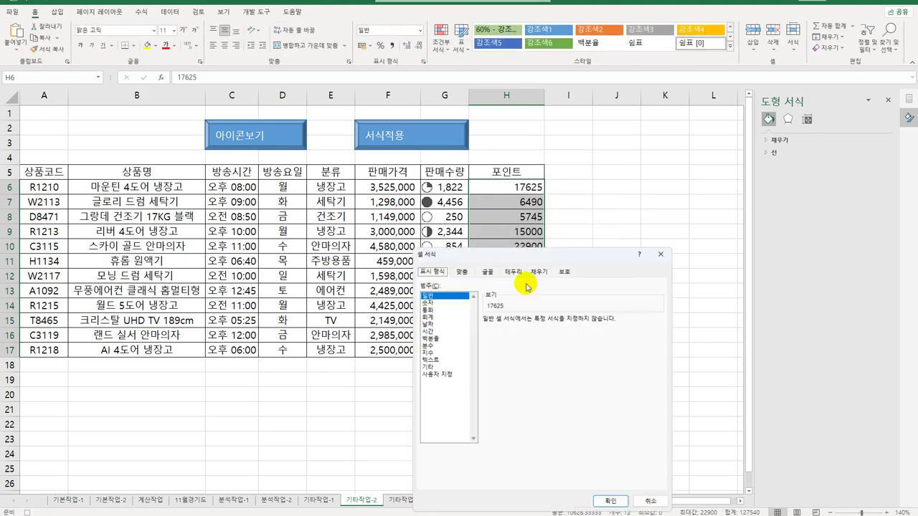
left_click_drag(530, 222, 685, 110)
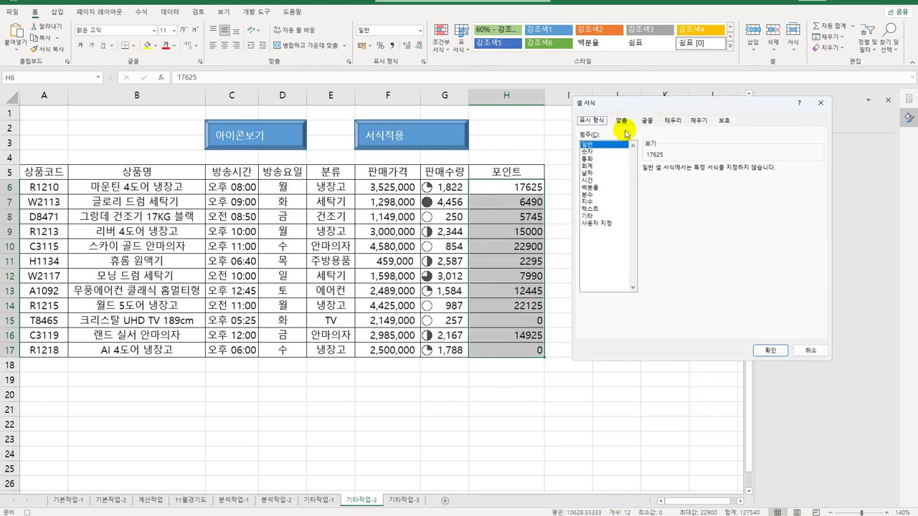
left_click(605, 223)
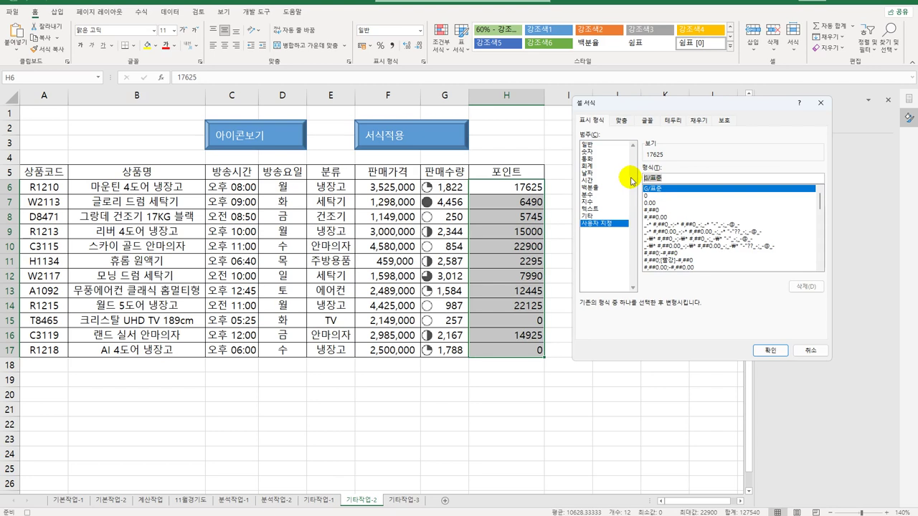
type("[=0")
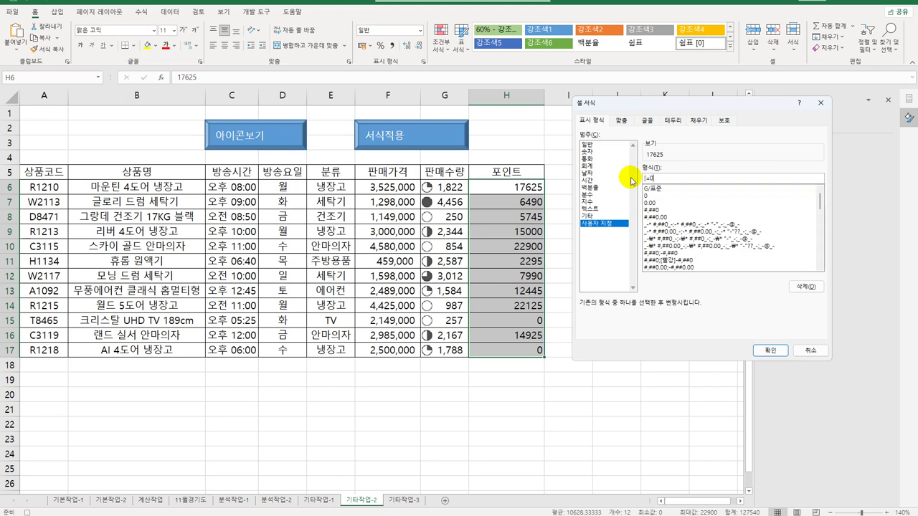
type("]")
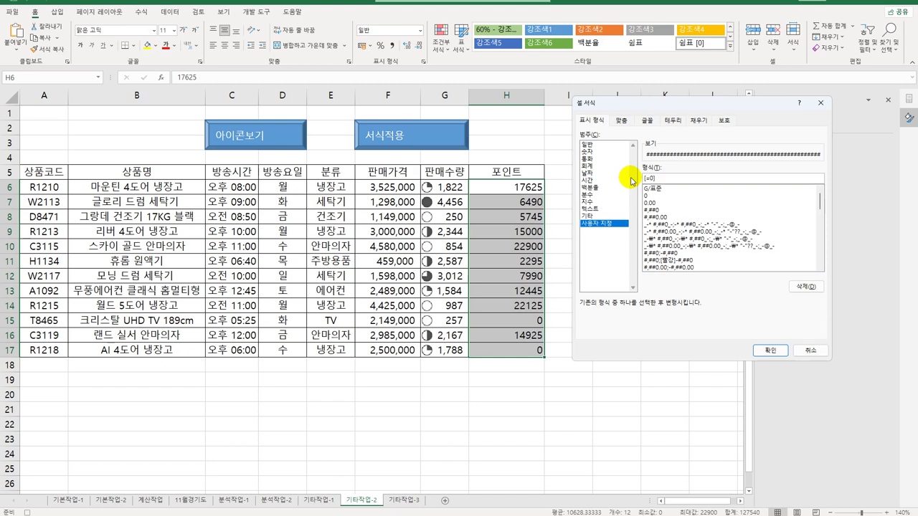
type("0;-")
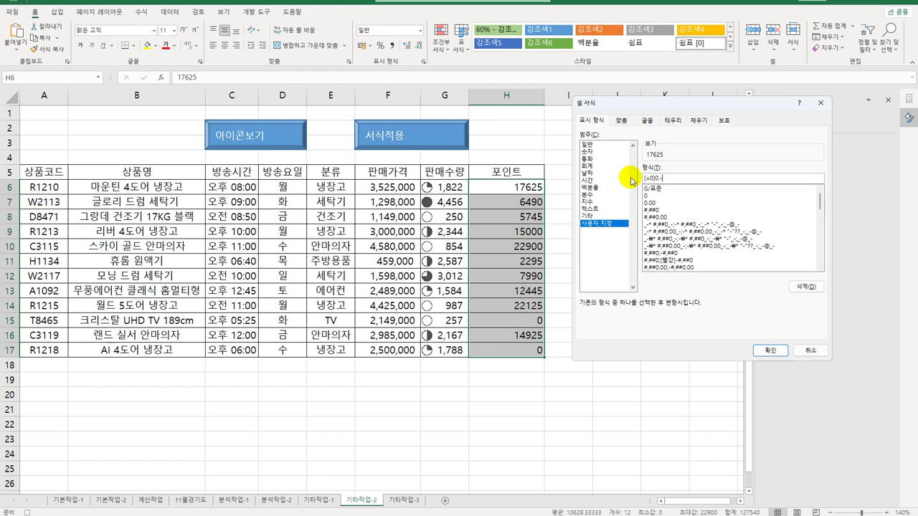
type("0%")
type(";[자홍][>=10000]\"적립\"")
type("* #")
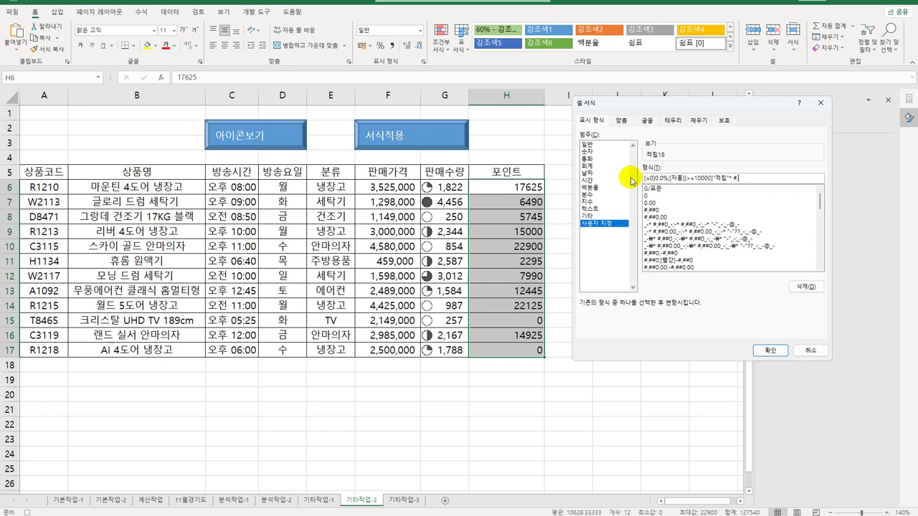
type(",##0")
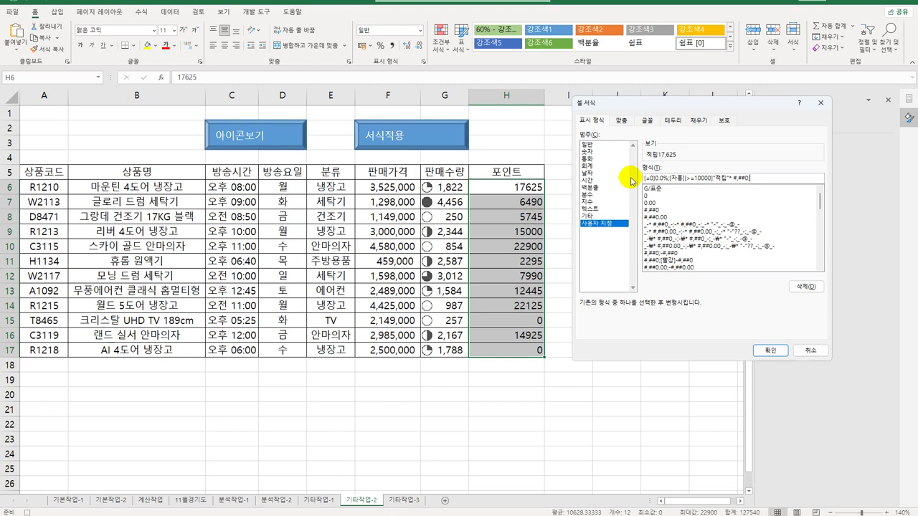
type(";#,##0")
left_click(772, 350)
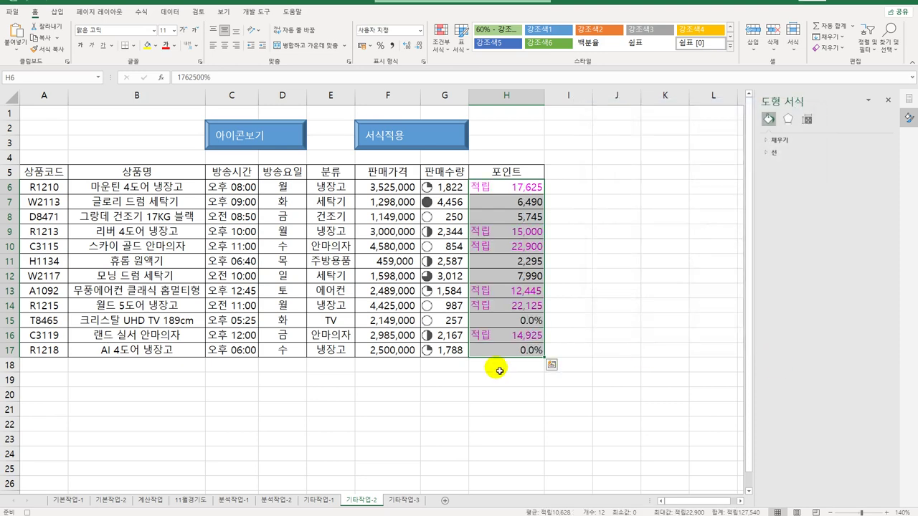
- Deselect the 포인트 range and stop recording the 서식적용 macro
left_click(494, 350)
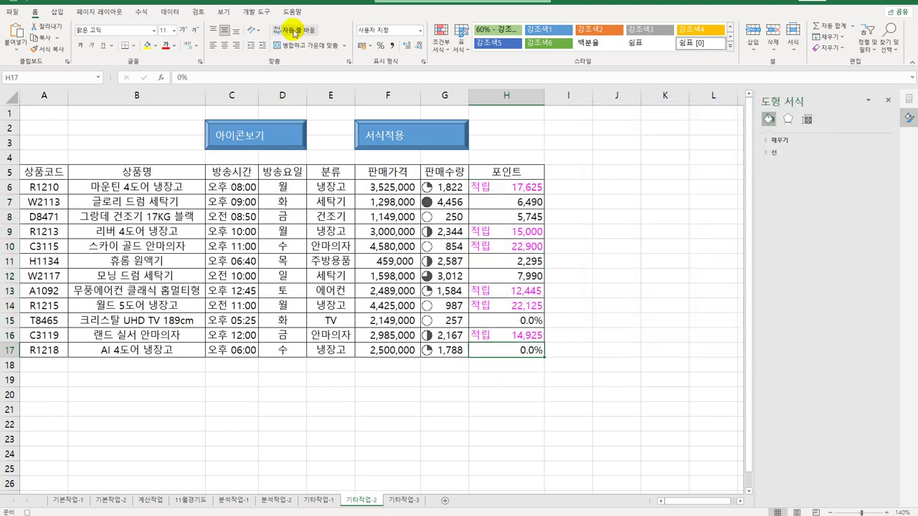
left_click(257, 11)
left_click(71, 31)
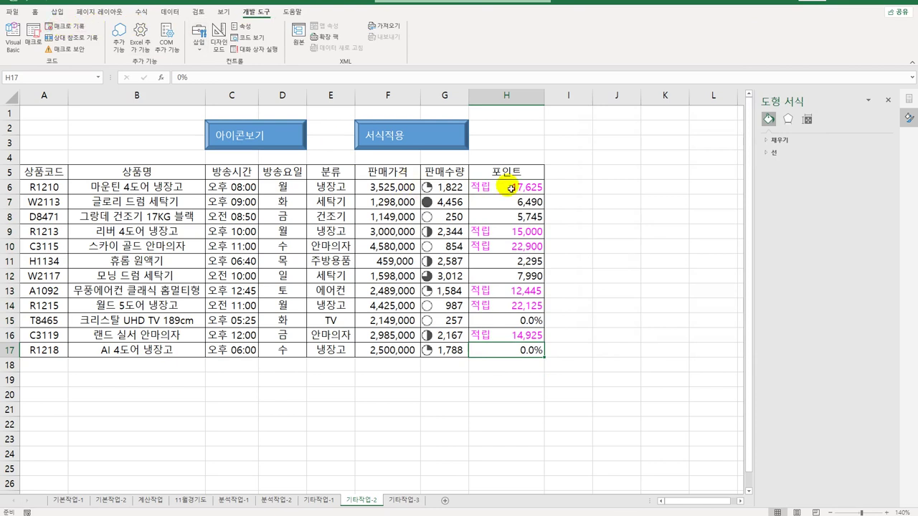
left_click(615, 217)
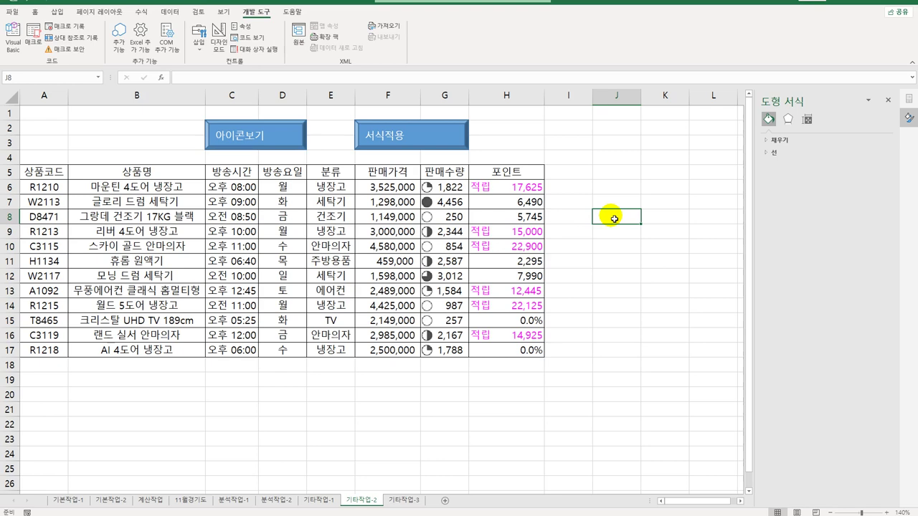
- On sheet 기타작업-3, turn on design mode and open the Click event procedure of the 계약 button
left_click(405, 500)
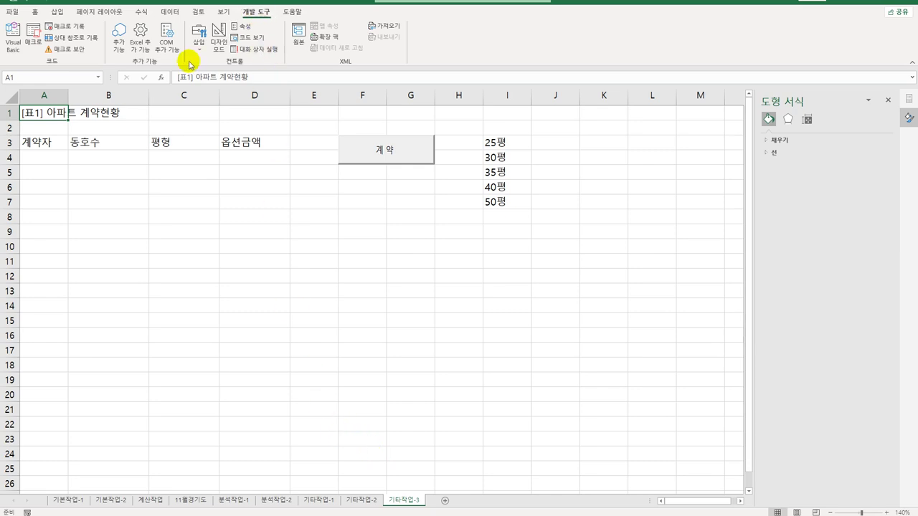
left_click(219, 42)
left_click(413, 154)
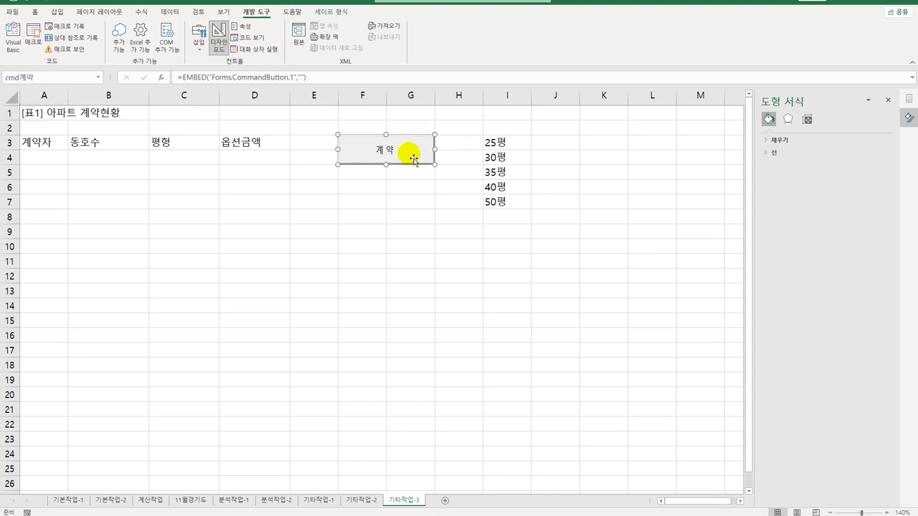
double_click(412, 154)
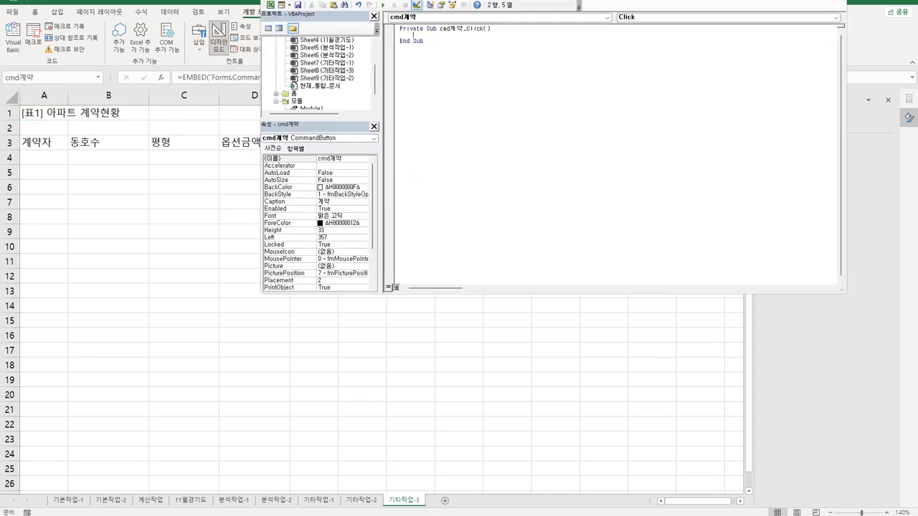
- Write 계약현황.Show in the 계약 button's Click procedure to open the form
type("계약현황.")
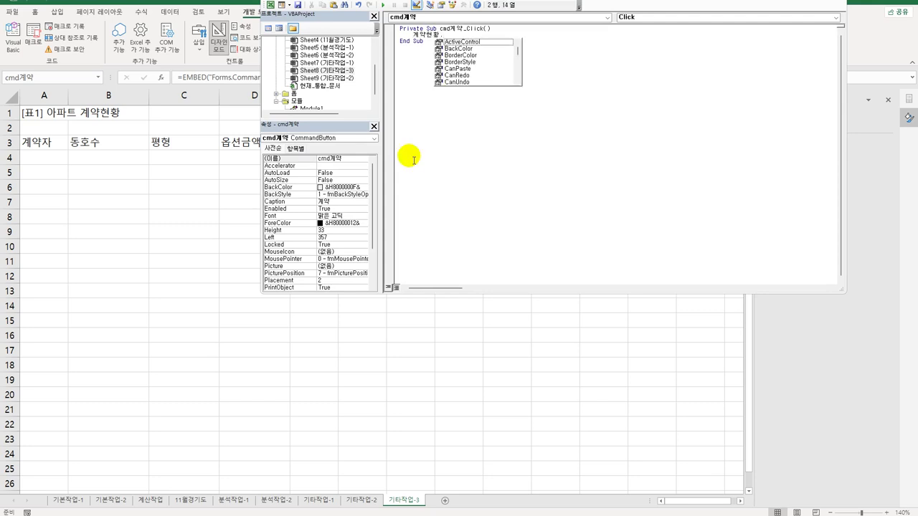
type("sh")
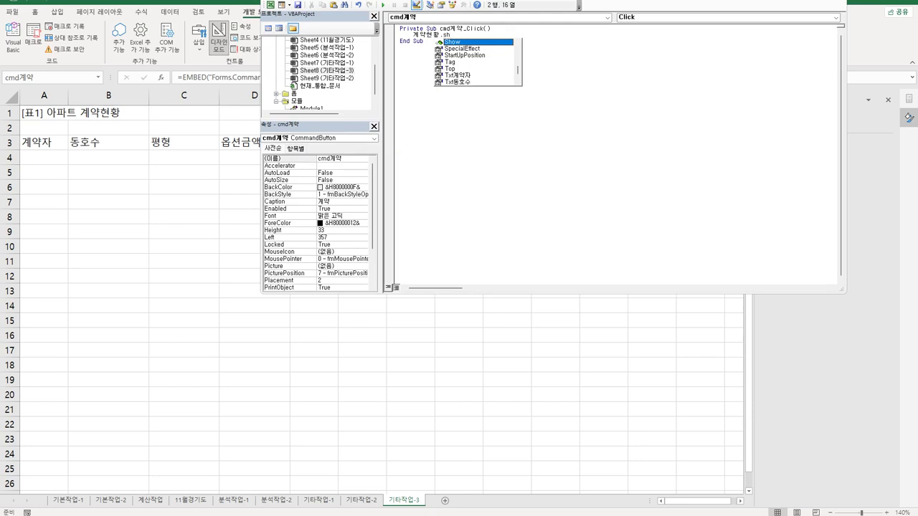
key("Tab")
left_click(414, 160)
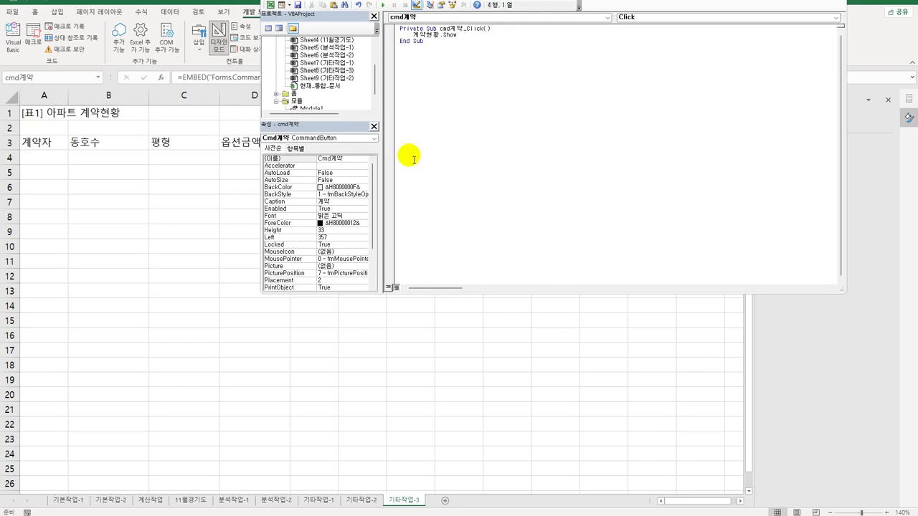
- Open the code of the 계약현황 form and create its UserForm_Initialize procedure
left_click_drag(374, 76, 374, 72)
double_click(294, 95)
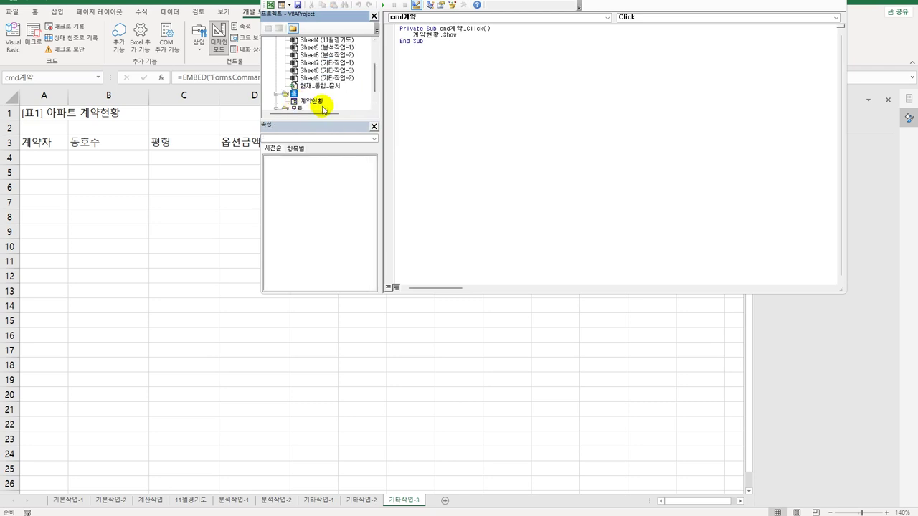
double_click(319, 105)
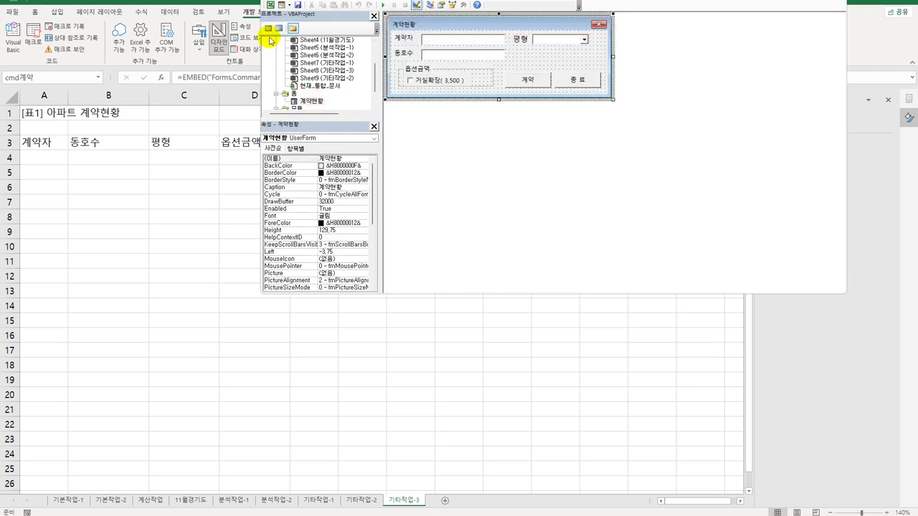
left_click(269, 31)
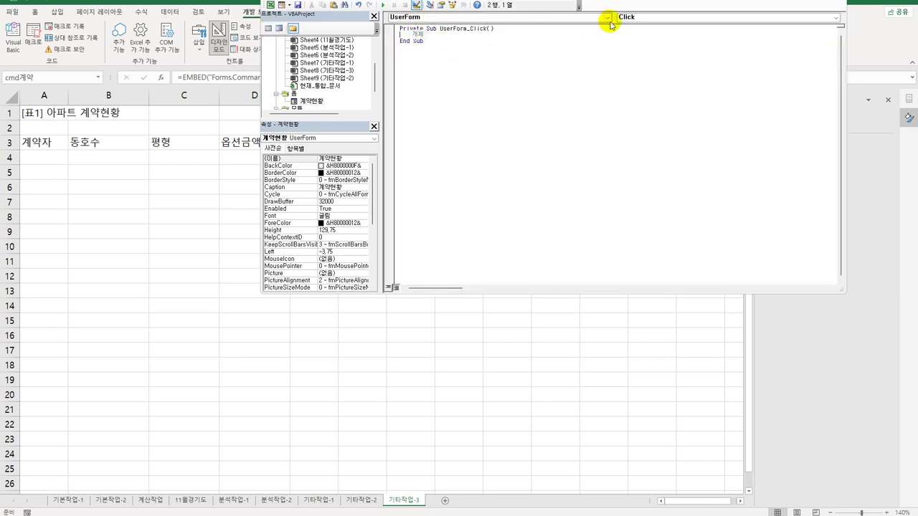
left_click(636, 18)
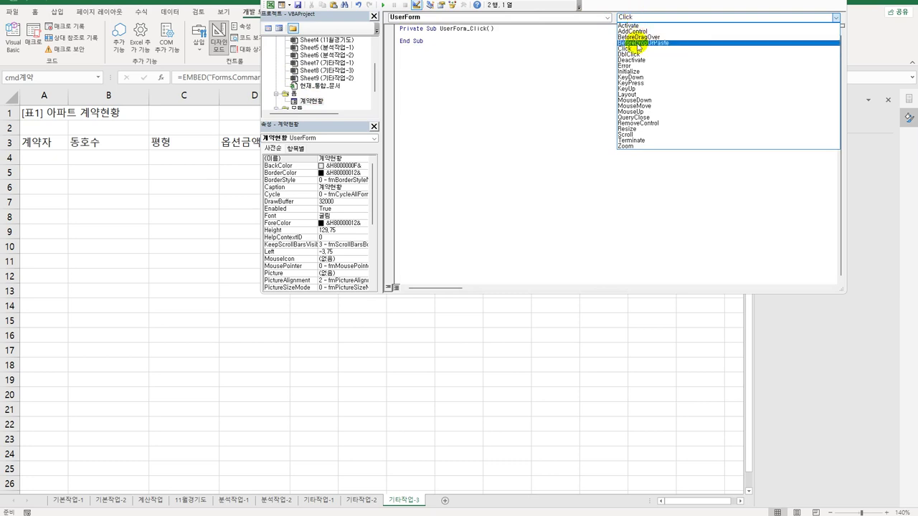
left_click(631, 72)
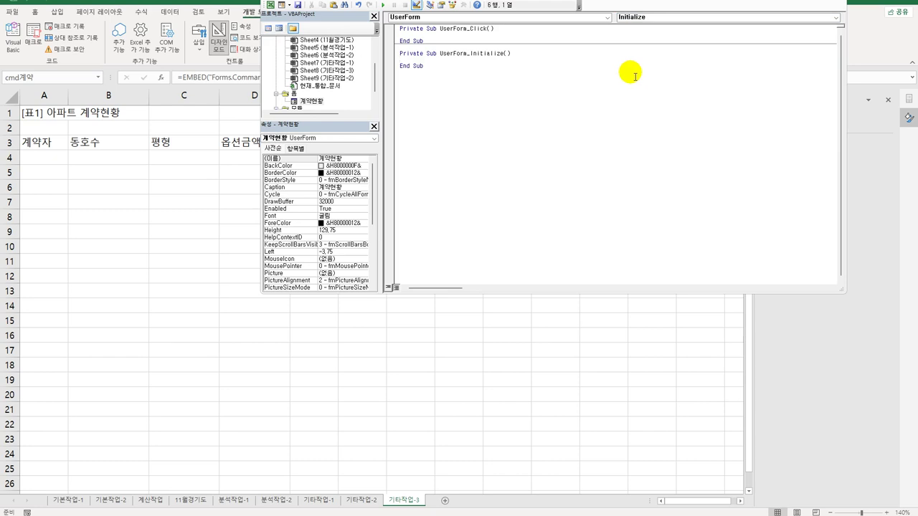
- In UserForm_Initialize, write Txt계약자.SetFocus and Ch거실 = True to focus the text box and check the option
key("Tab")
type("txt계약")
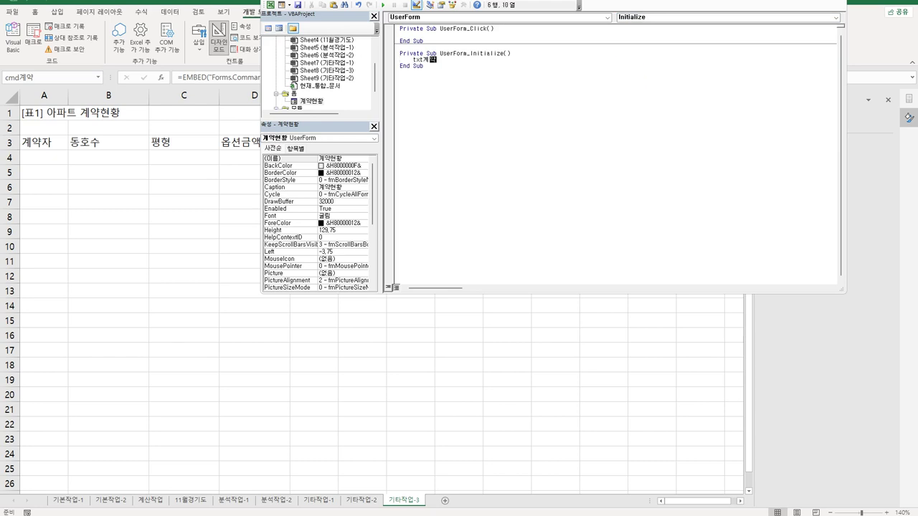
type("자.set")
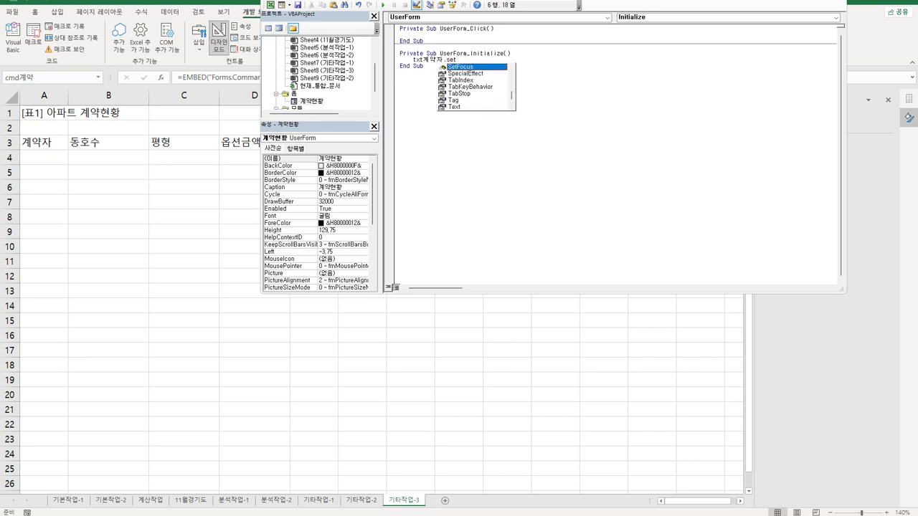
key("Return")
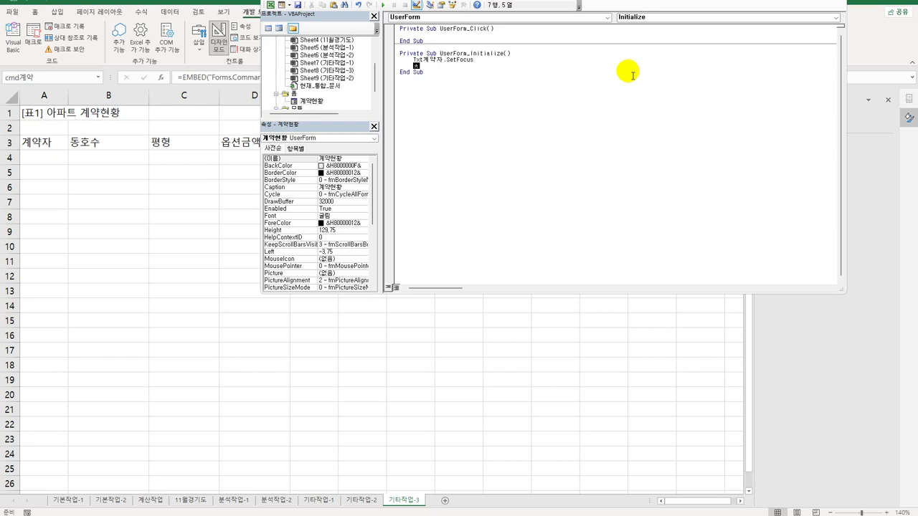
type("ch거실")
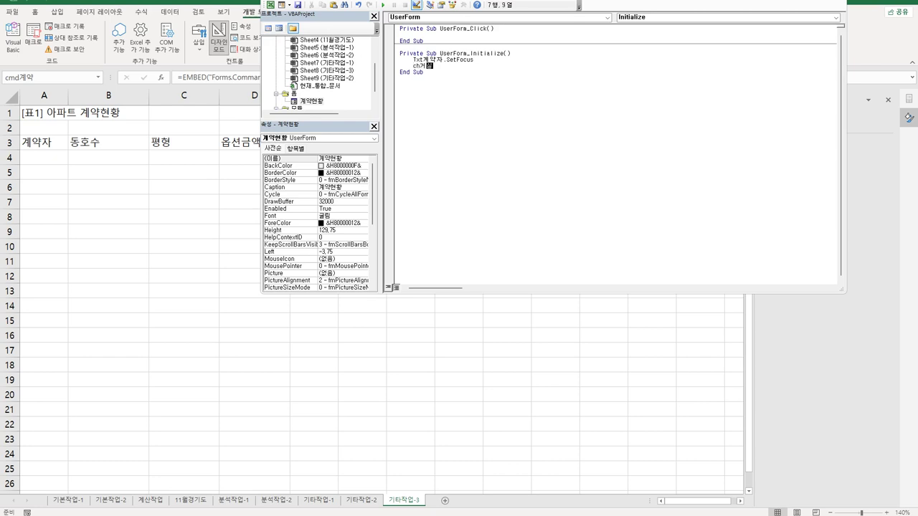
type(" = true")
key("Return")
- Set the 평형 combo box's list source in UserForm_Initialize with Cmb평형.RowSource = "I3:I7"
type("cmb평형.")
key("BackSpace")
key("BackSpace")
type("형.row")
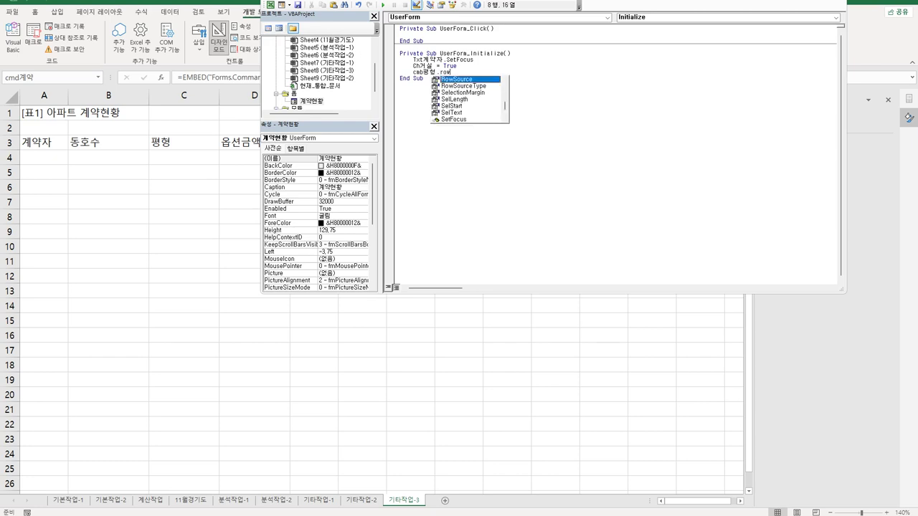
type(" = \"")
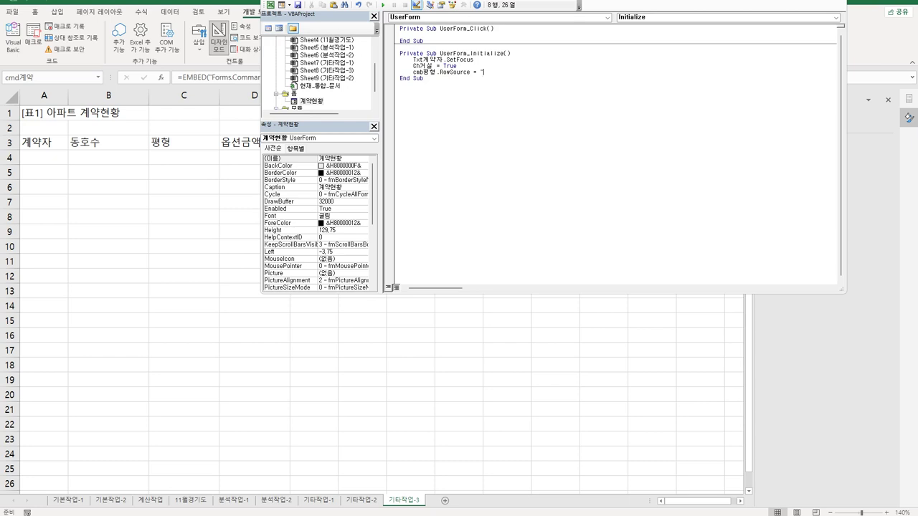
type("13:17\"")
left_click(424, 78)
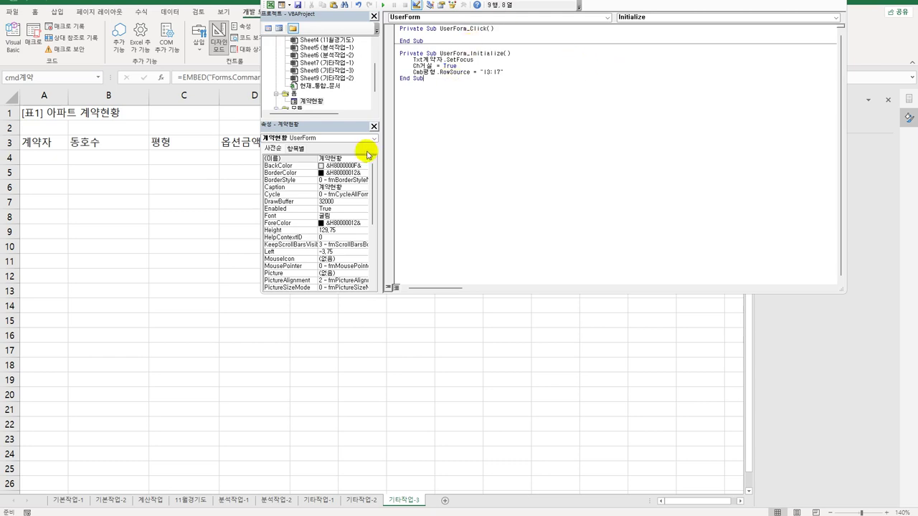
- Open the Click procedure of the 계약현황 form's 종료 button and write [D1] = Date
left_click(313, 102)
double_click(320, 103)
double_click(578, 135)
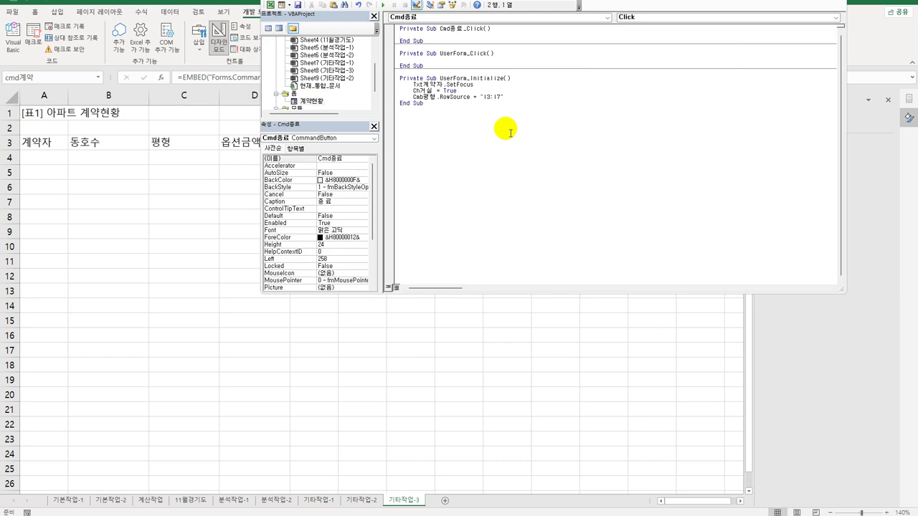
key("Return")
type("U")
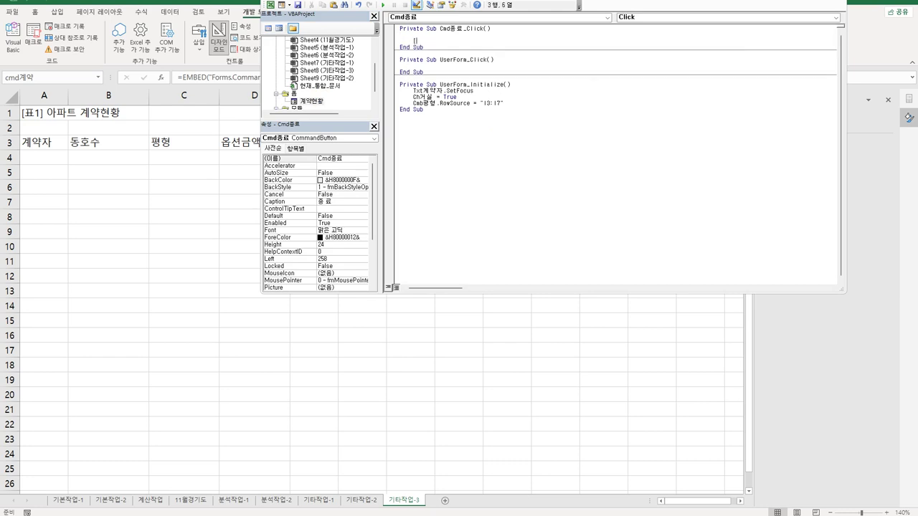
type("nl")
type("]=d")
type("ate")
key("Return")
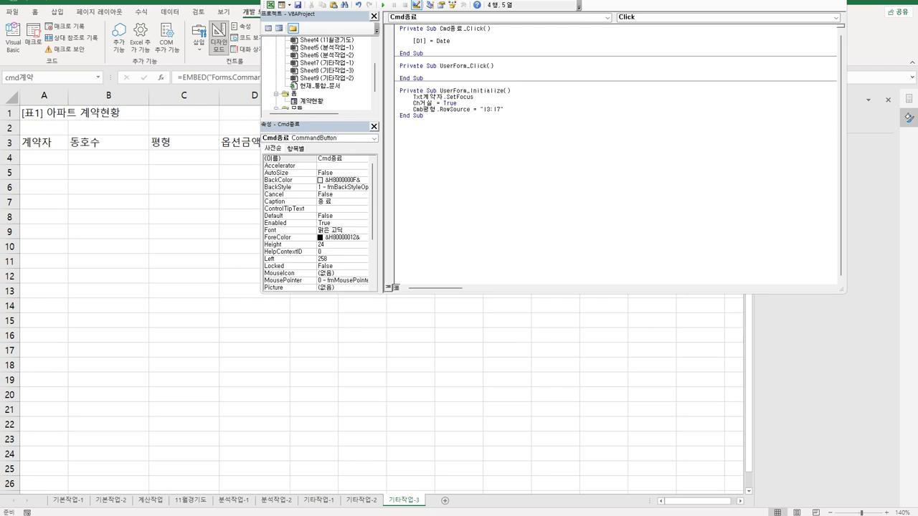
- Add [D1].Font.Bold = True and Unload Me to the 종료 button's Click procedure
type("[")
type("s")
type("Dl].")
type("font.bold ")
type("= tru")
type("e")
key("Return")
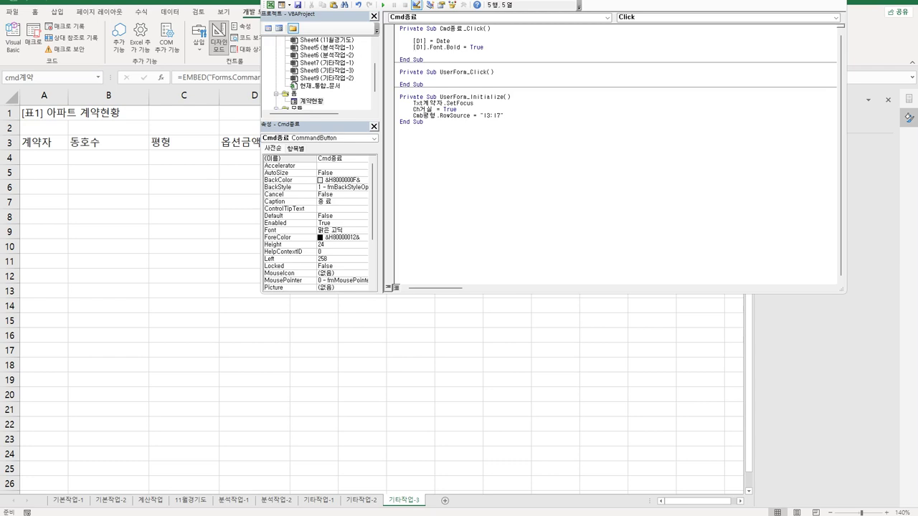
type("unload me")
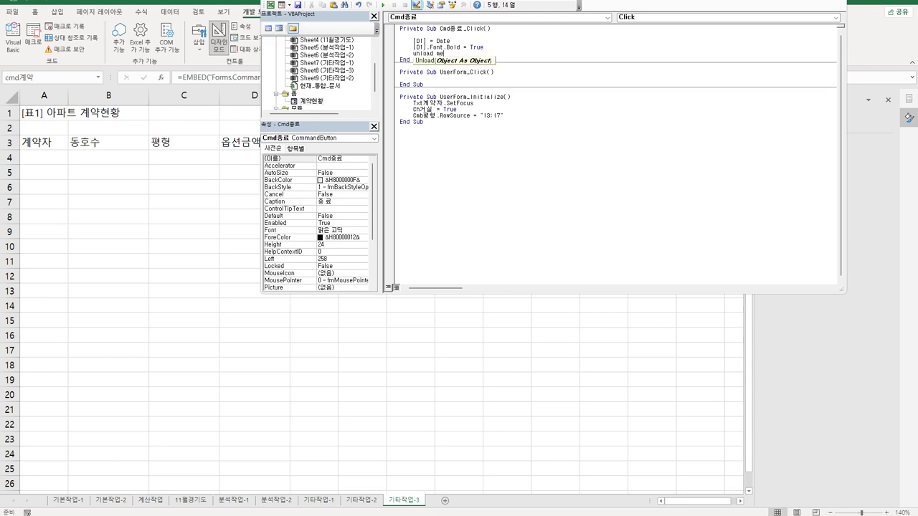
key("Down")
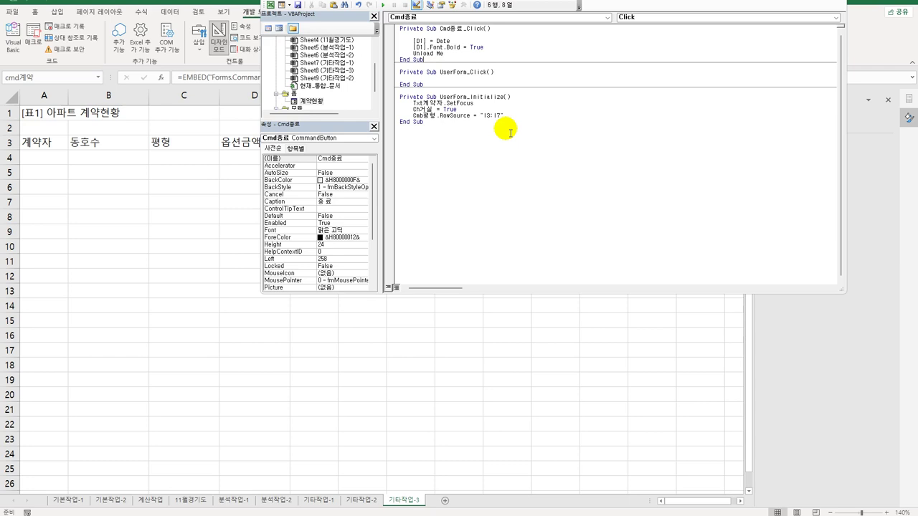
- Examine the 계약현황 form's input controls and 계약 button, and the matching table headers in A3:D3 of sheet 기타작업-3
double_click(313, 102)
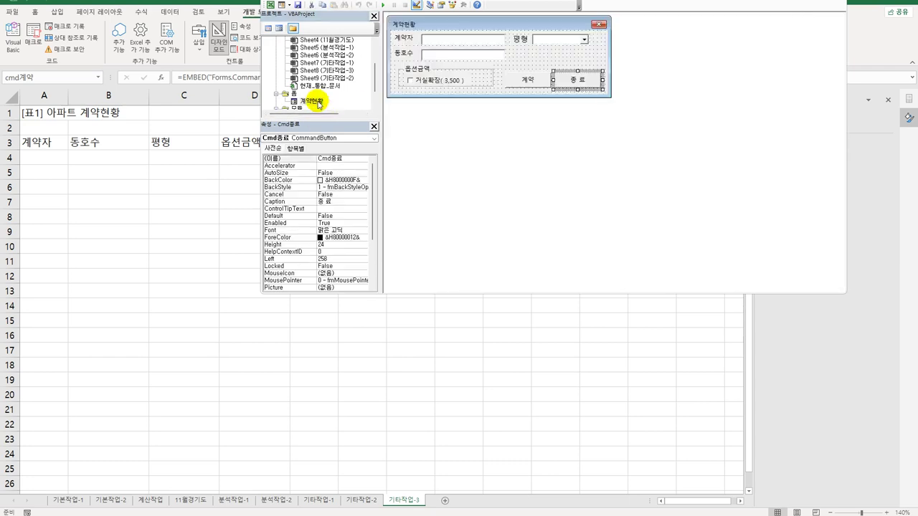
left_click(473, 41)
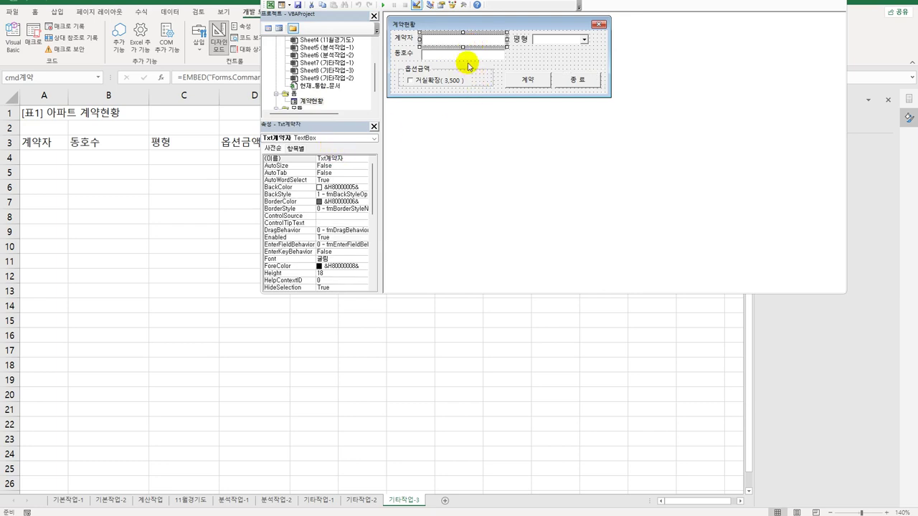
left_click(545, 43)
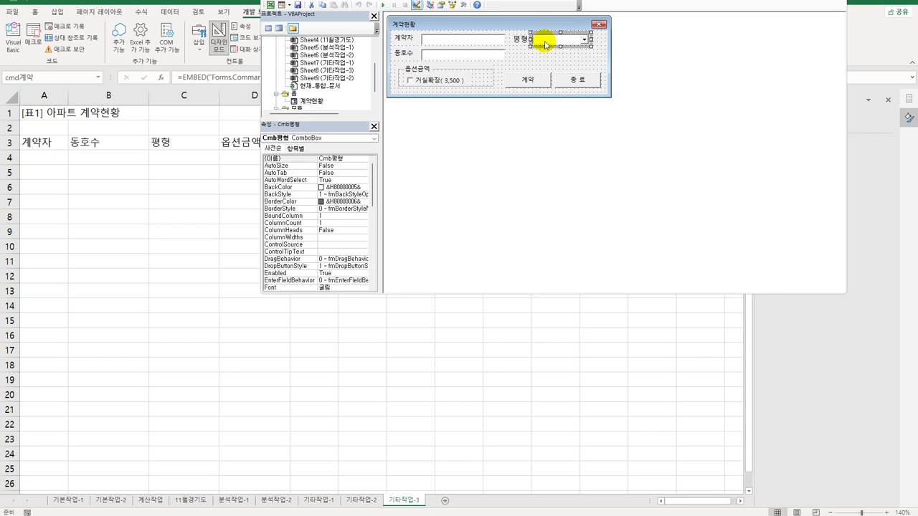
left_click(457, 59)
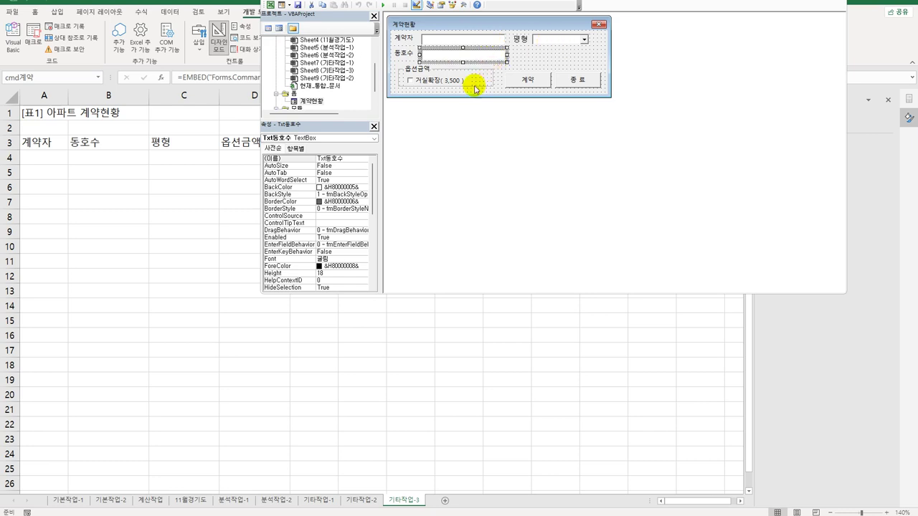
left_click(542, 84)
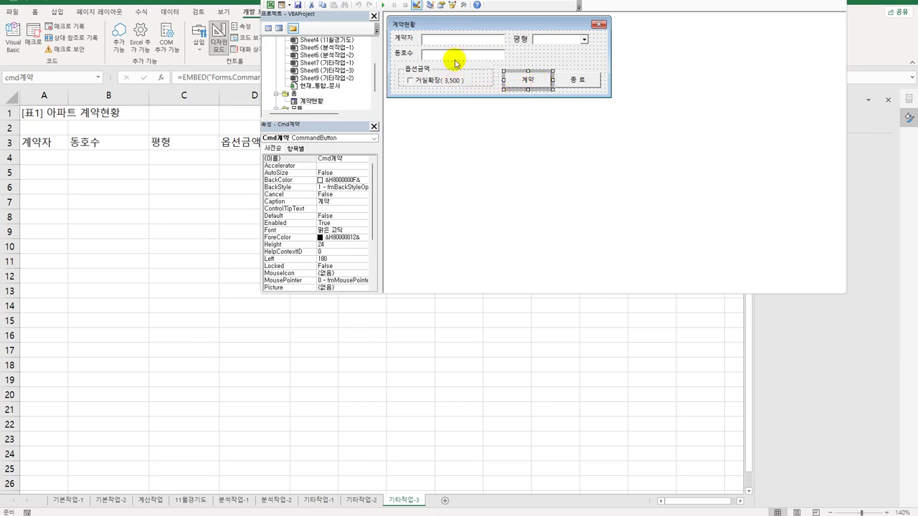
left_click(517, 77)
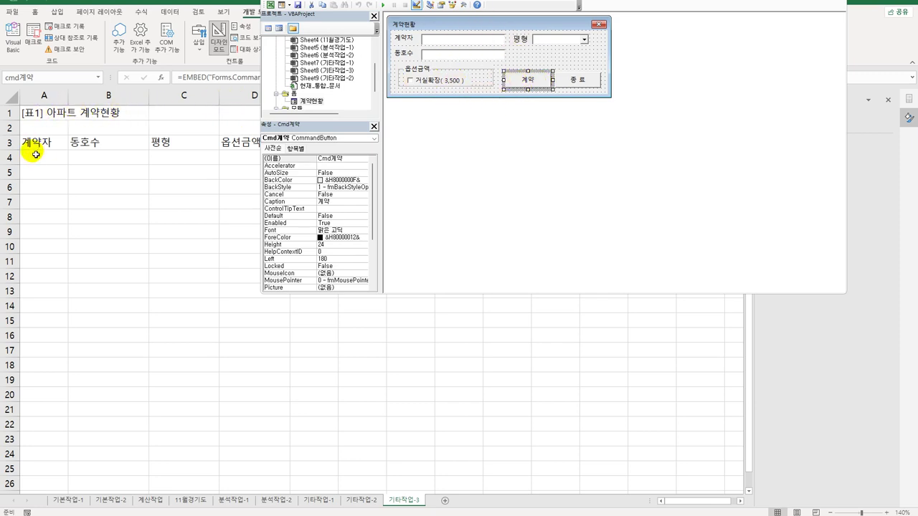
left_click(61, 175)
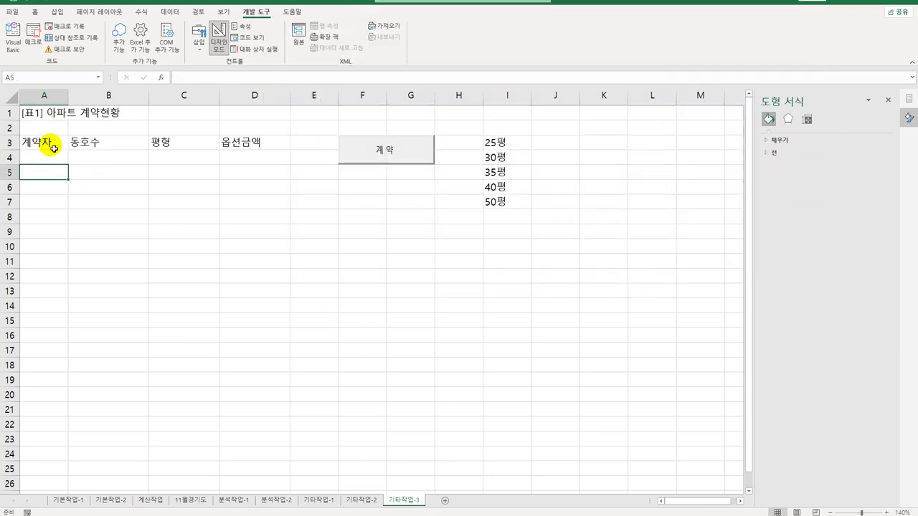
left_click(51, 148)
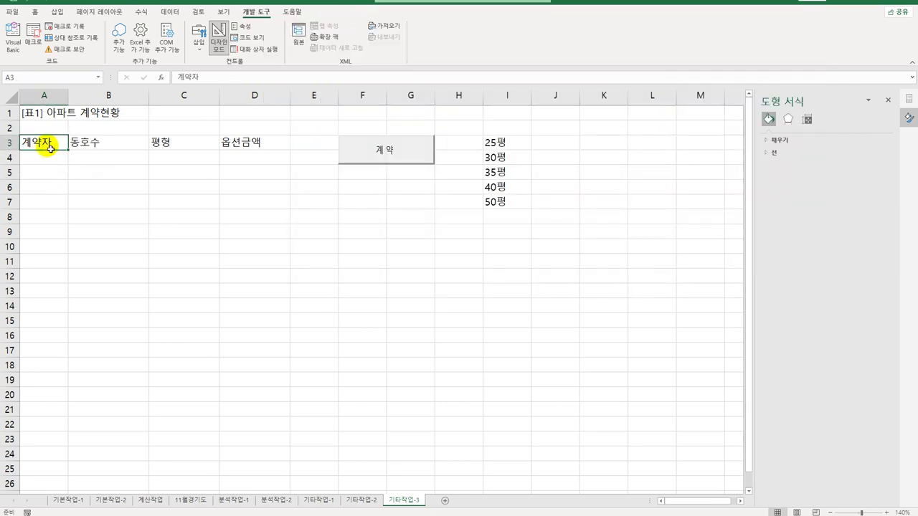
left_click_drag(52, 148, 244, 149)
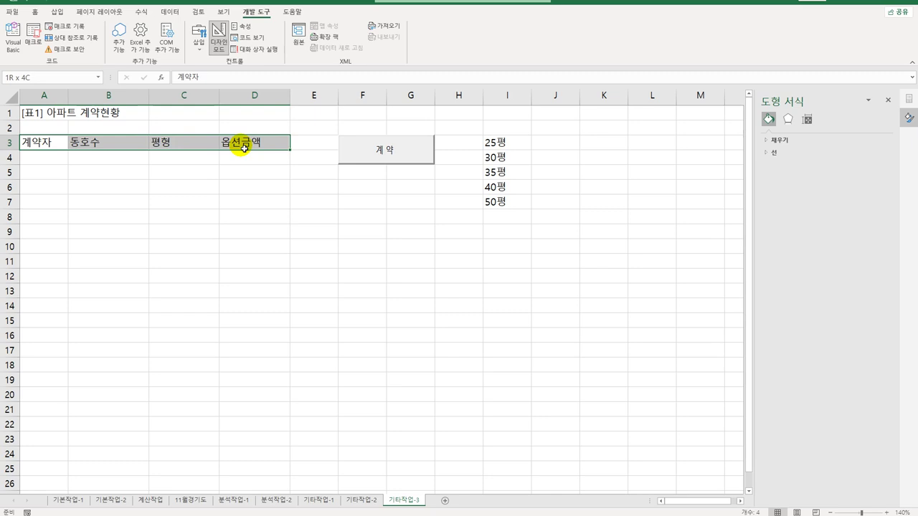
left_click(26, 161)
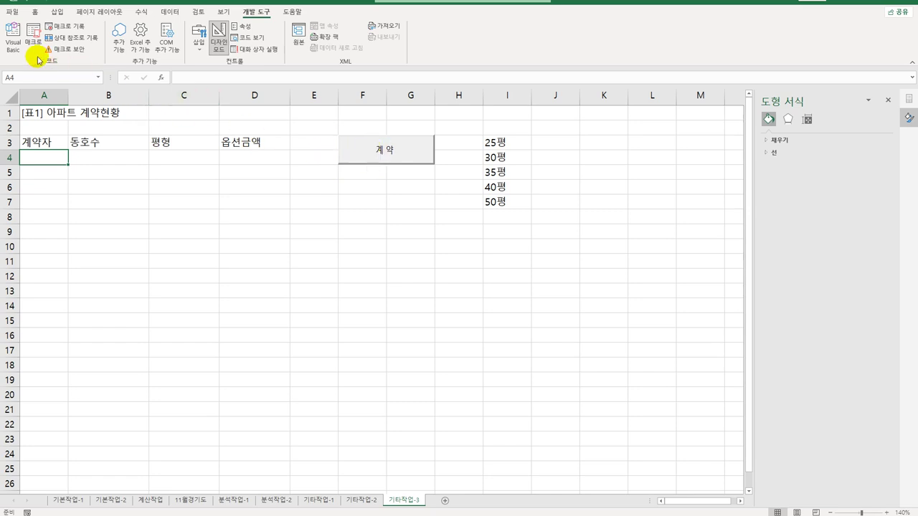
- Return to the Visual Basic editor and open the Click procedure of the 계약현황 form's 계약 button
left_click(14, 37)
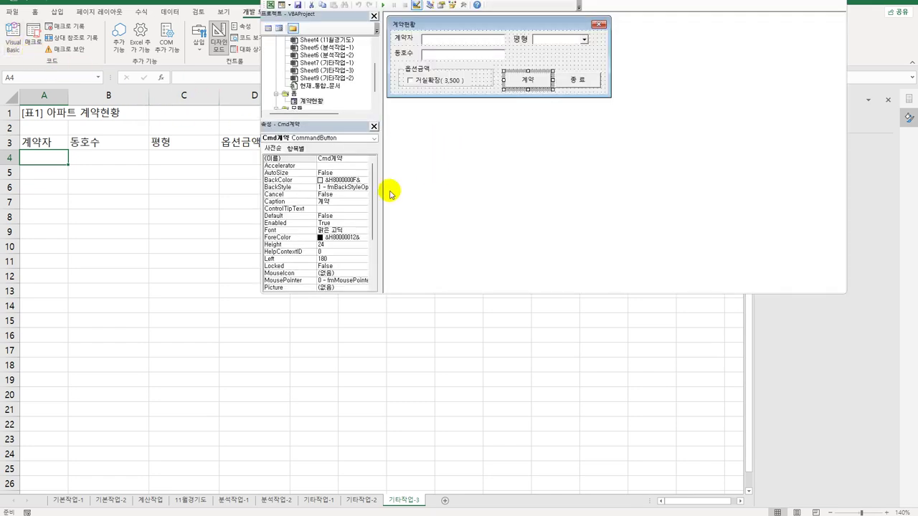
double_click(542, 81)
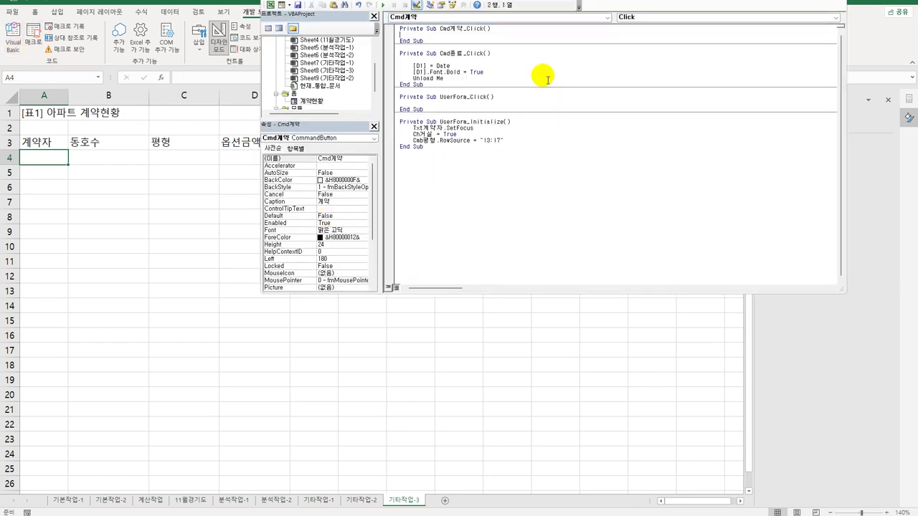
key("Return")
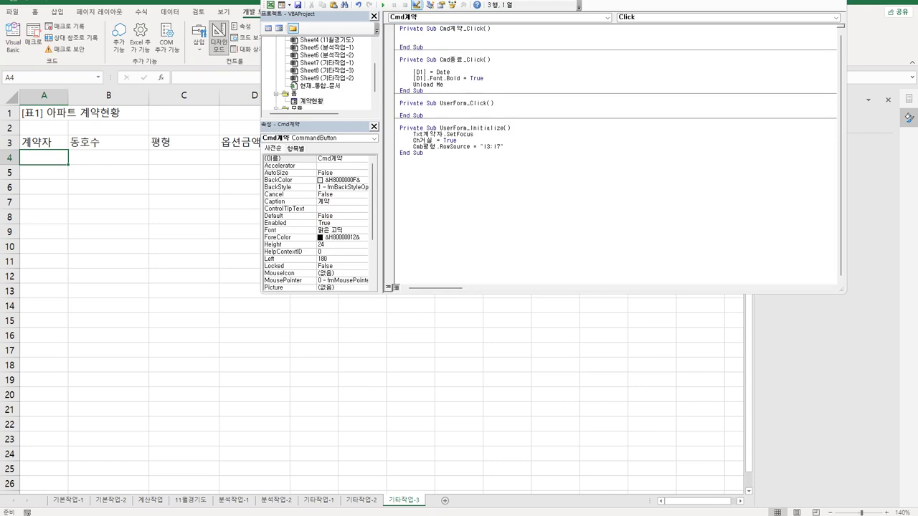
- In the 계약 button's procedure, write If Txt계약자 = "" Then with MsgBox "계약자를 입력하세요." beneath it
key("Tab")
type("If ")
type("t")
type("xt계약자 ")
type("=\"\"")
type(" Then")
key("Return")
type("ㅂ")
key("BackSpace")
type("msg")
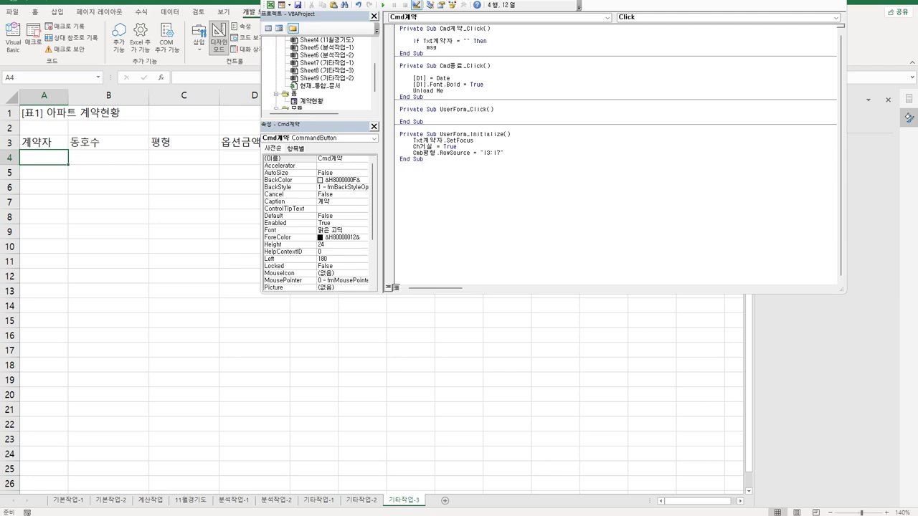
type("box \"")
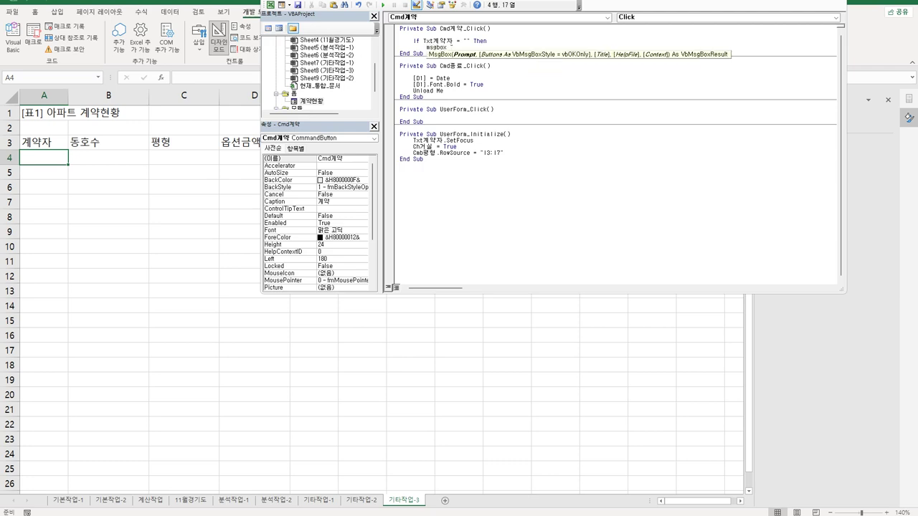
type("계약자를 입력하세요\".\"")
key("Return")
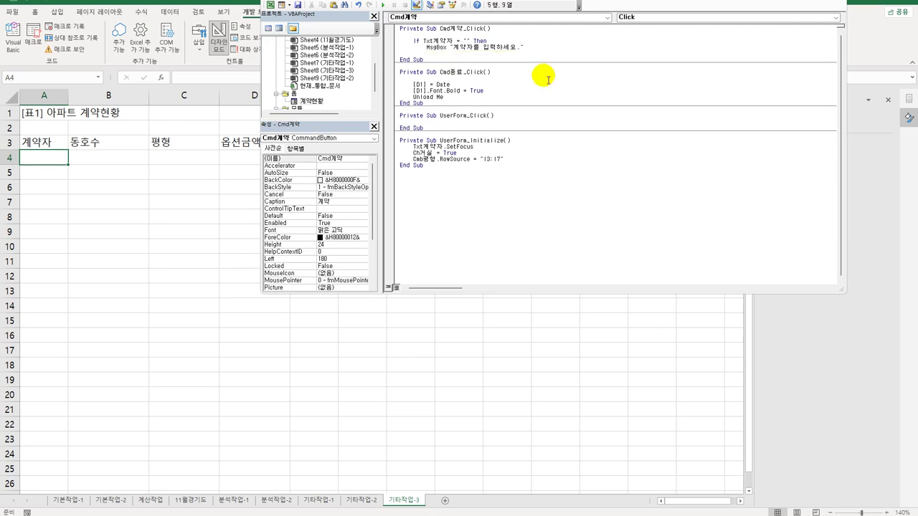
- Duplicate the 계약자 check and change it to ElseIf Cmb평형 = "" Then with MsgBox "평형을 선택하세요."
key("Up")
key("shift+Down")
key("shift+End")
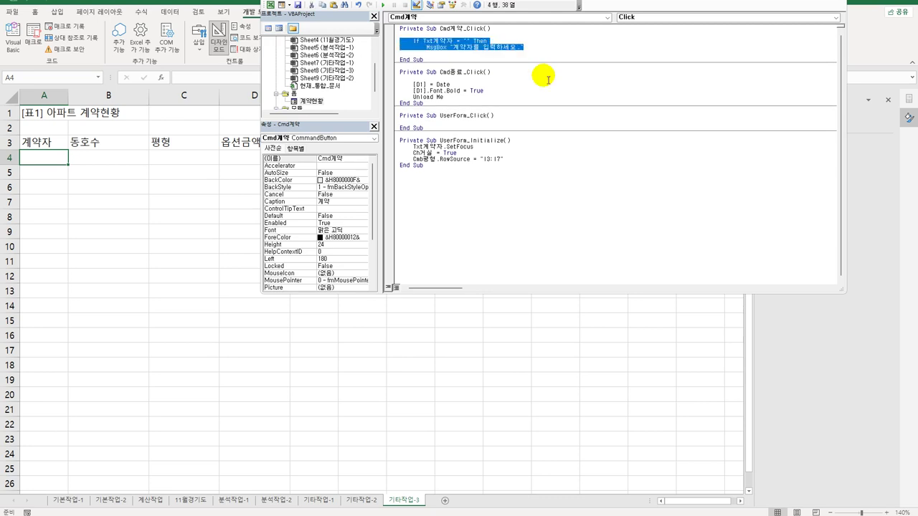
key("ctrl+c")
key("End")
key("Return")
key("ctrl+v")
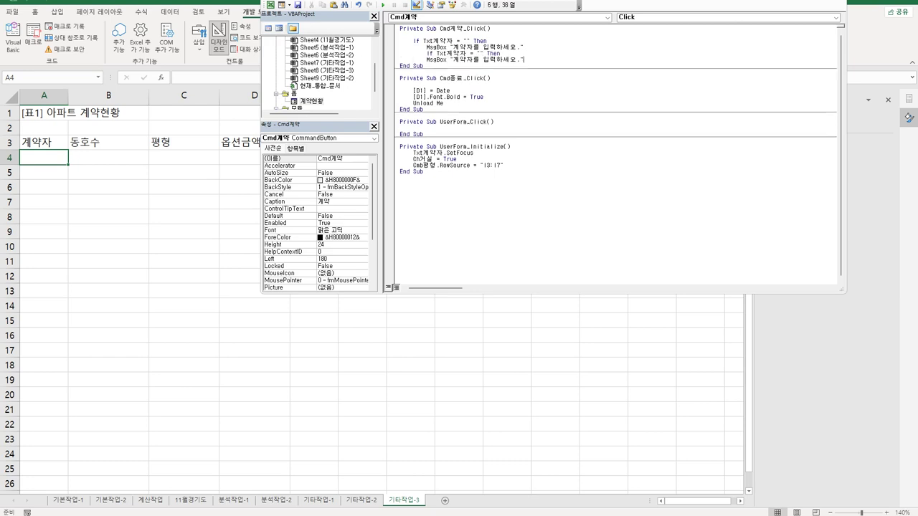
key("Home")
key("shift+Tab")
type("else")
left_click(428, 53)
left_click_drag(437, 53, 467, 54)
type("cmb평형평형을 ")
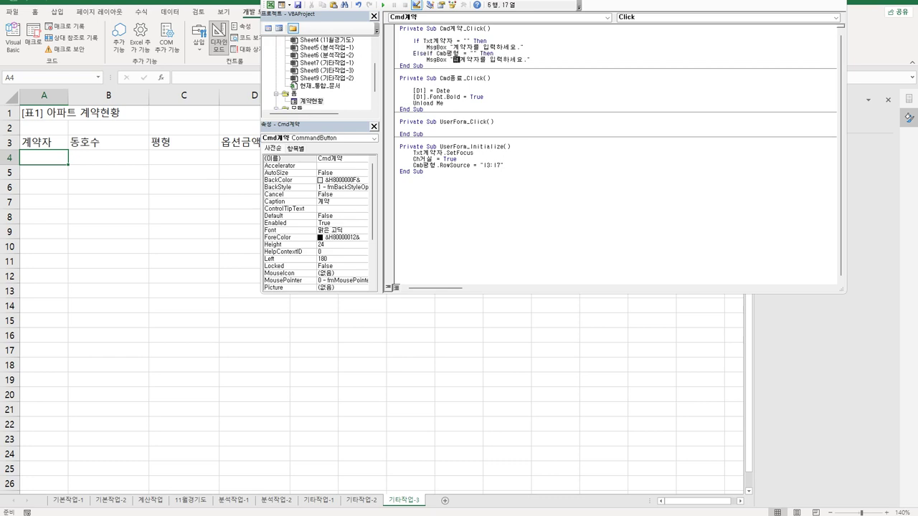
type("선택하세요.")
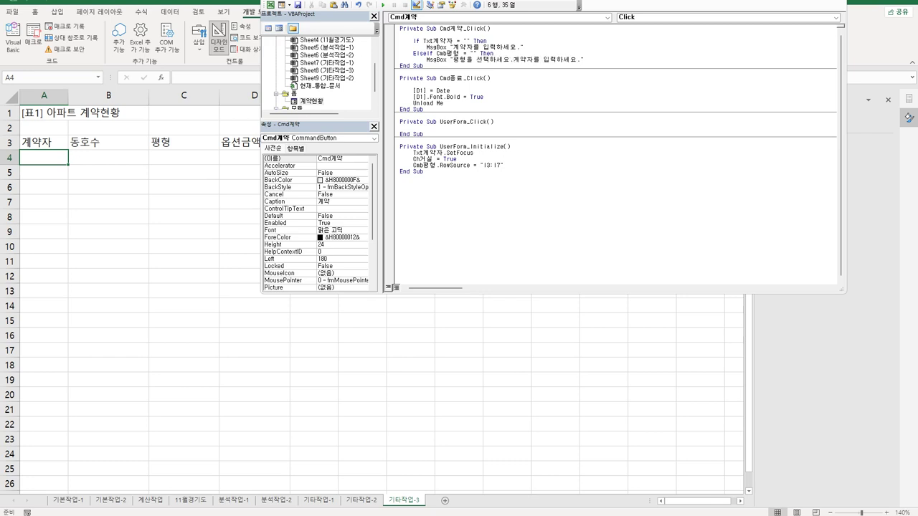
key("shift+Right")
key("shift+Right")
key("shift+Right")
key("shift+Right")
key("shift+Right")
key("shift+Right")
key("shift+Right")
key("shift+Right")
key("shift+Right")
key("shift+Right")
key("shift+Right")
key("Delete")
- Add another copy of the check and change it to ElseIf Txt동호수 = "" Then with MsgBox "동호수를 입력하세요."
key("End")
key("Return")
key("BackSpace")
left_click(427, 66)
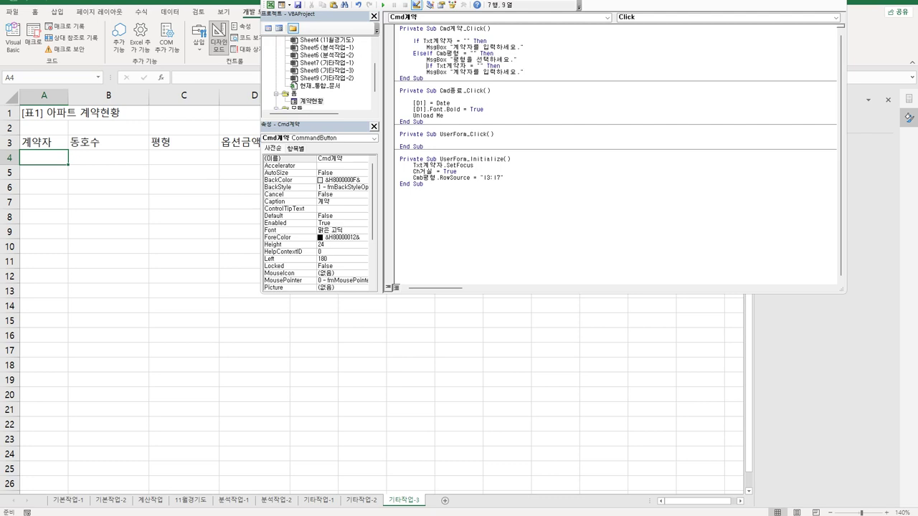
key("BackSpace")
key("BackSpace")
key("BackSpace")
key("BackSpace")
type("else")
key("Right")
key("Right")
key("Right")
key("Right")
key("shift+Right")
key("shift+Right")
key("shift+Right")
type("동호수")
key("Down")
key("Left")
key("Left")
key("shift+Right")
key("shift+Right")
key("shift+Right")
type("동호수")
key("Return")
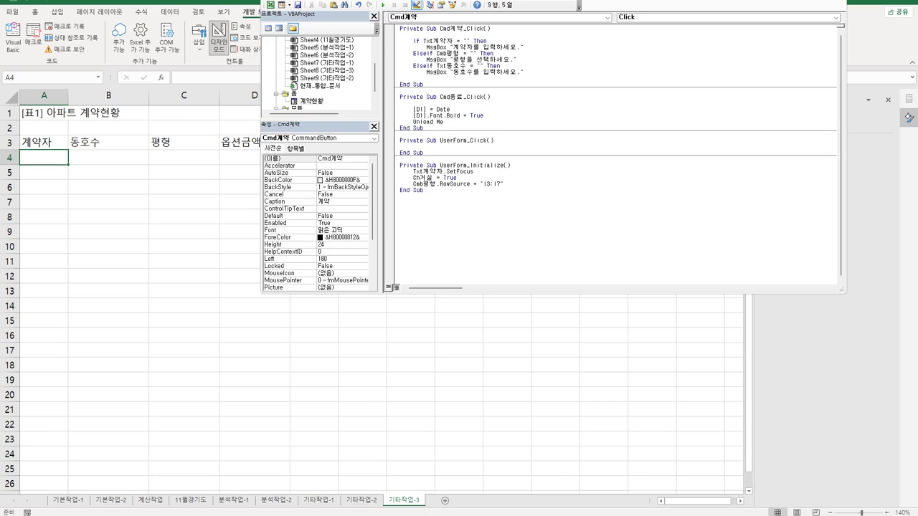
- Add an Else branch containing i = Range("A3").CurrentRegion.Rows.Count + 3
type("ㄷ")
key("BackSpace")
type("Else")
key("Return")
key("Return")
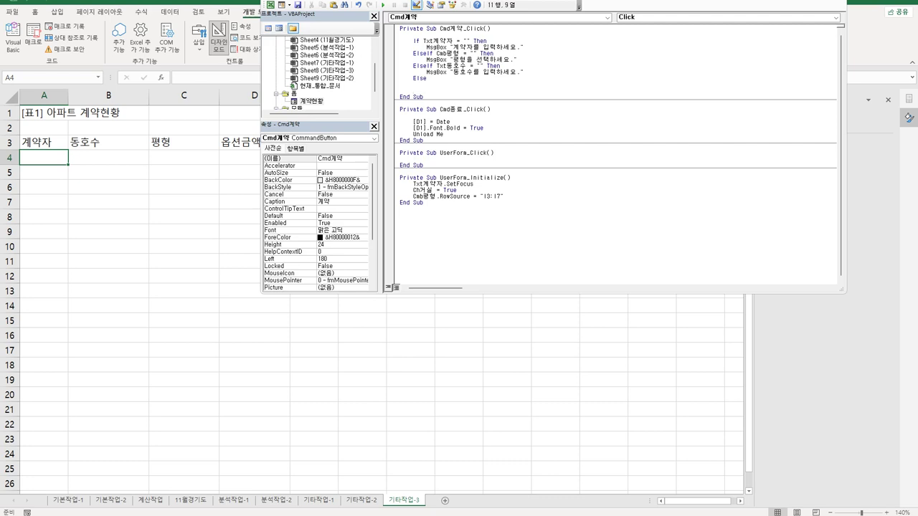
type("i =range(\"A")
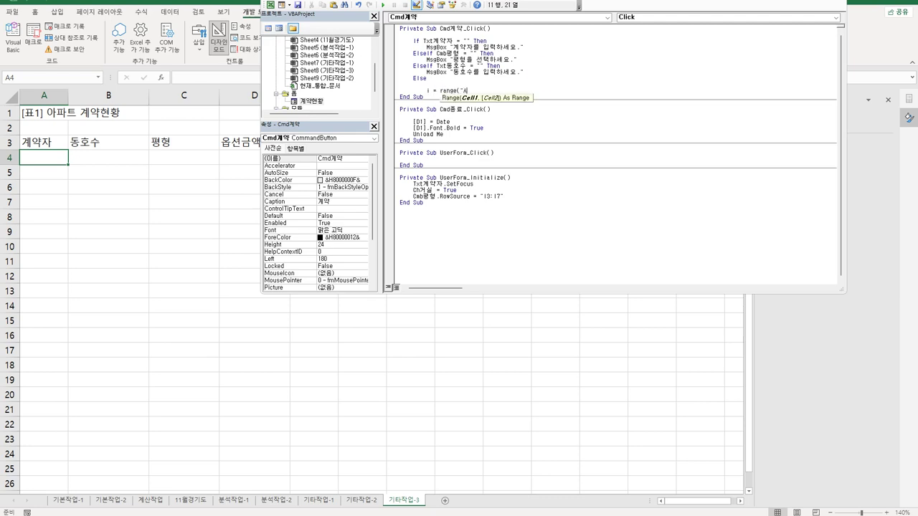
type("3\").CurrentRegion")
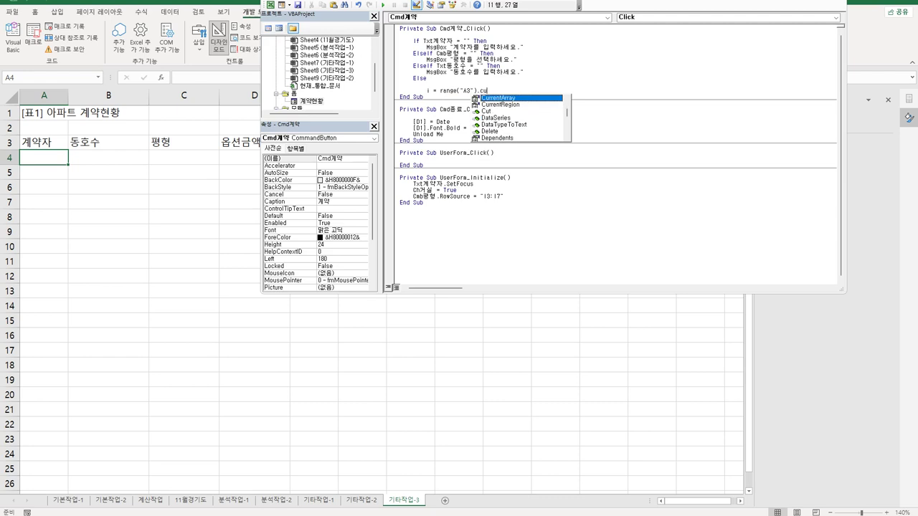
type(".")
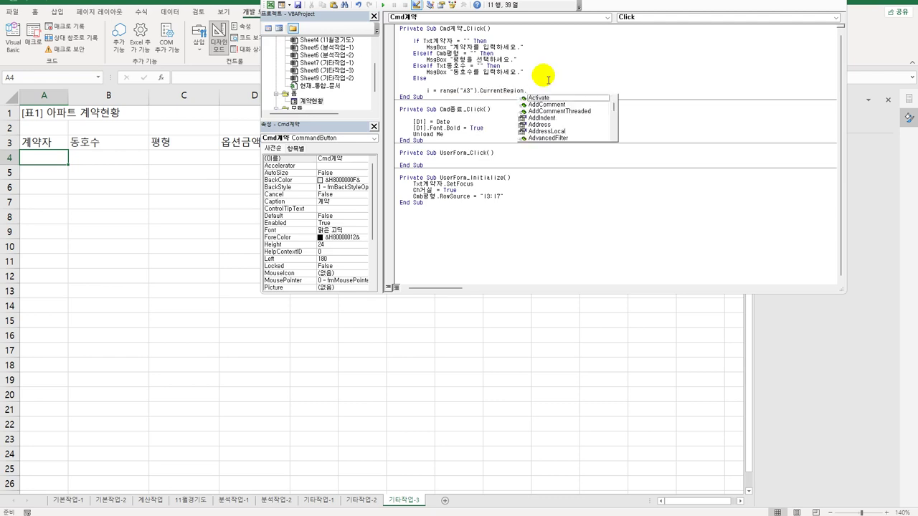
type("Rows.count")
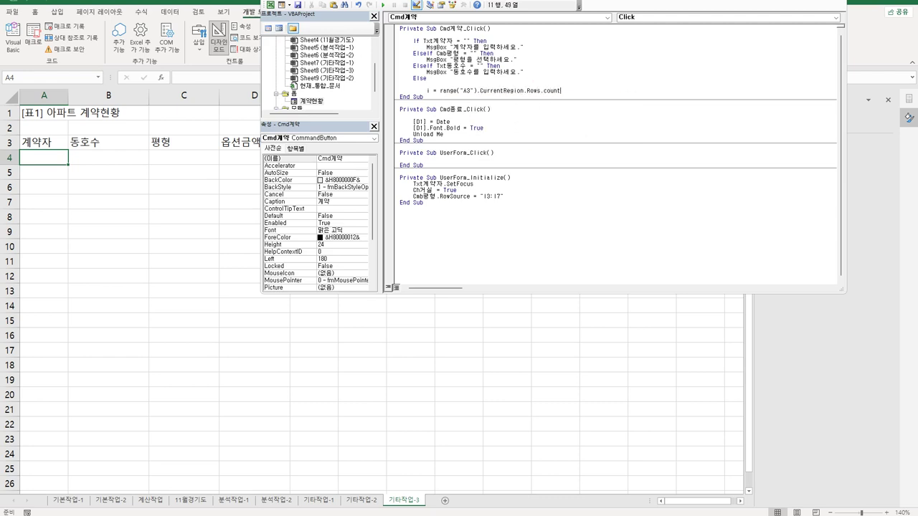
type(" +3")
key("Return")
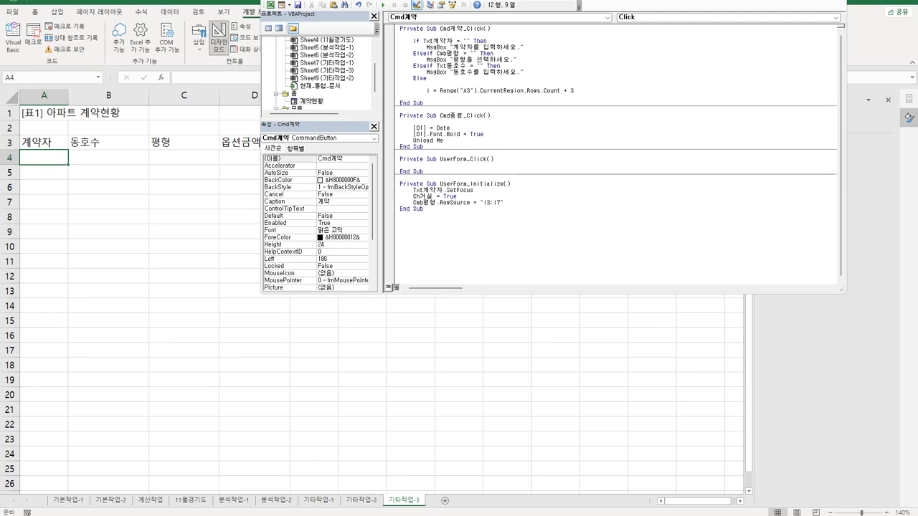
- Write Cells(i, 1) = Txt계약자.Value below the row calculation in the Else branch
key("Return")
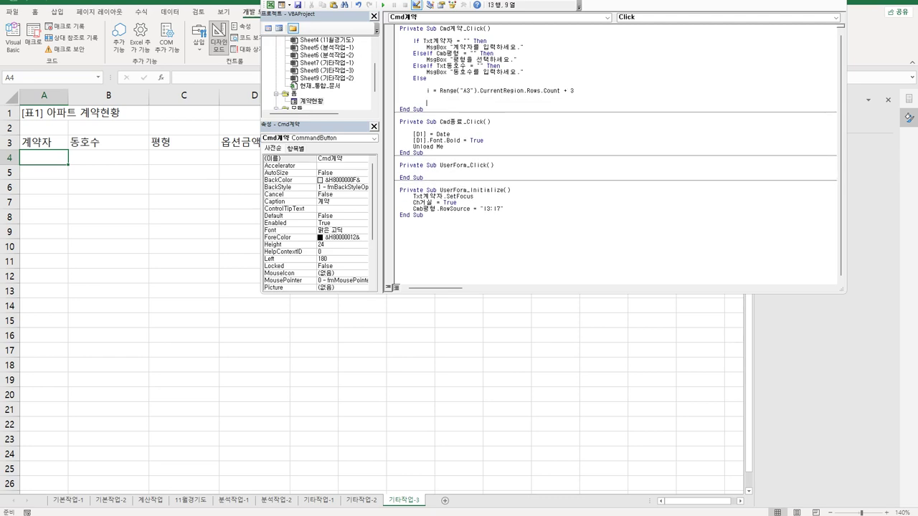
type("cells(")
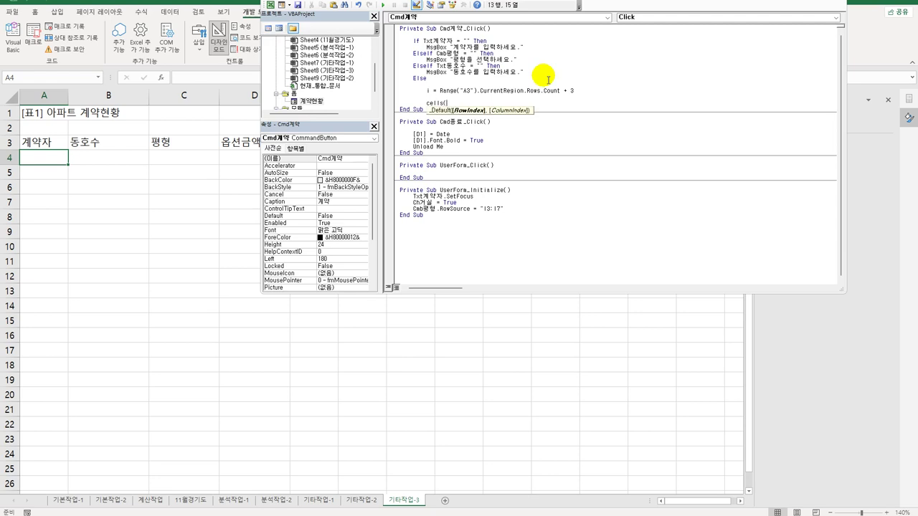
type("i,1) = ")
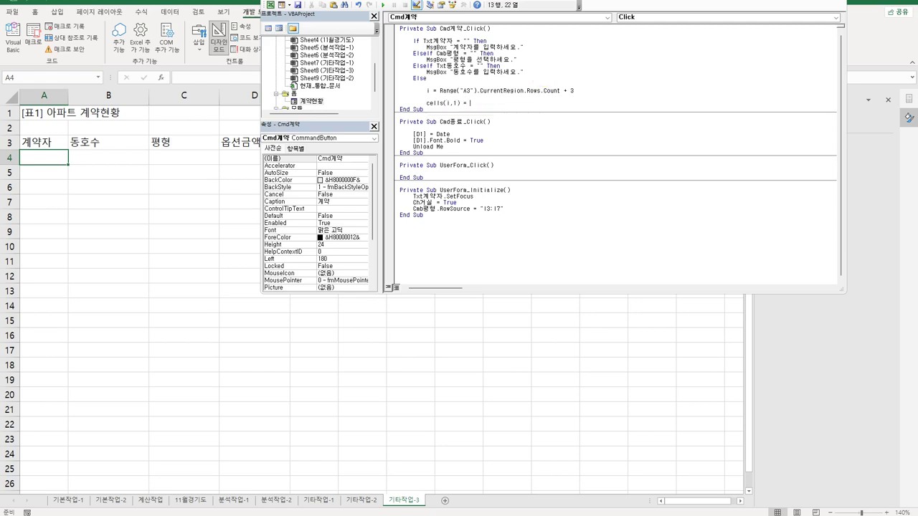
type("txt계약자.va")
key("Return")
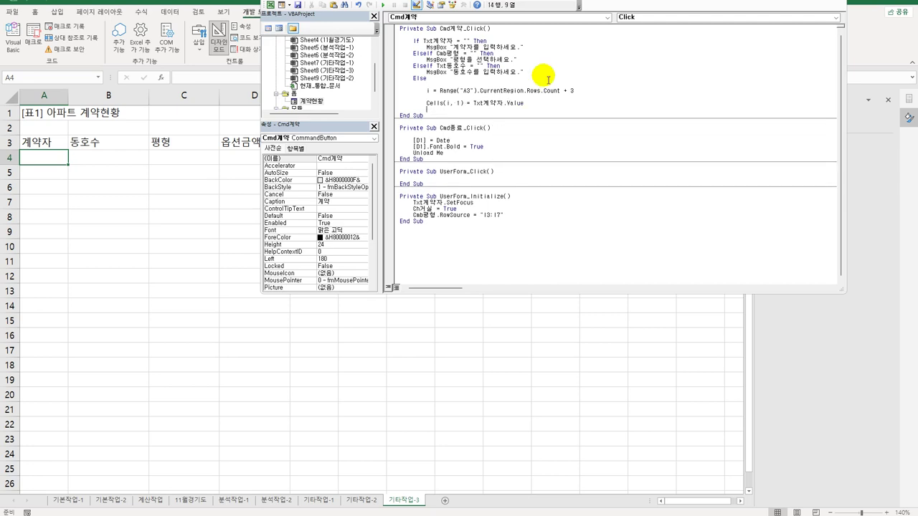
- Duplicate the Cells(i, 1) line three times and set the copies' column numbers to 2, 3 and 4
key("shift+End")
key("ctrl+c")
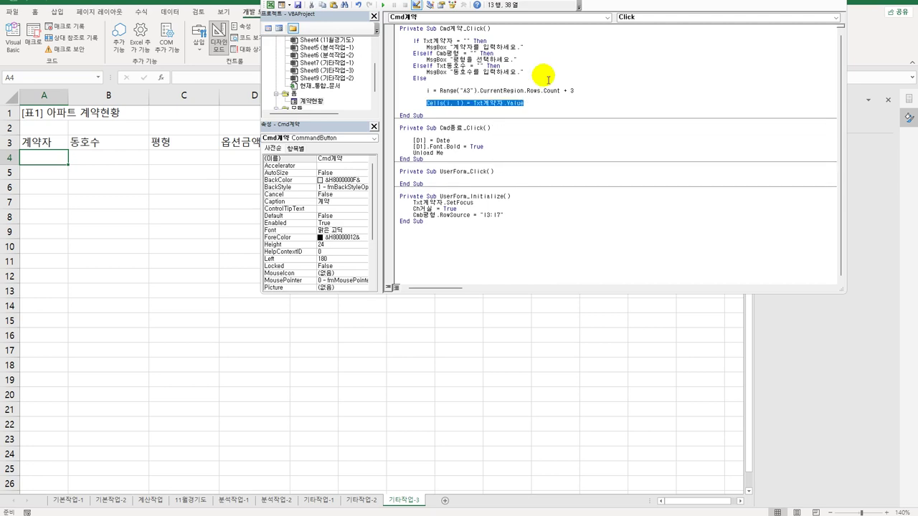
key("Down")
key("Return")
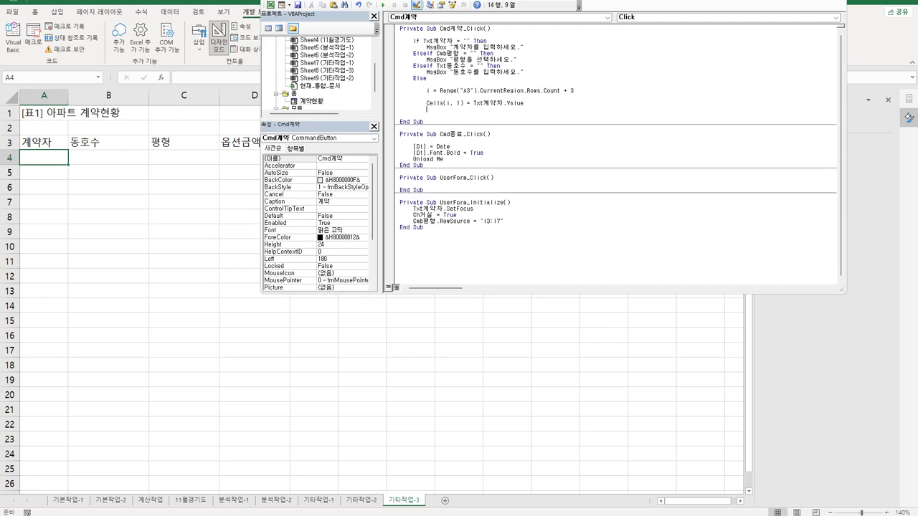
key("ctrl+v")
key("Return")
key("ctrl+v")
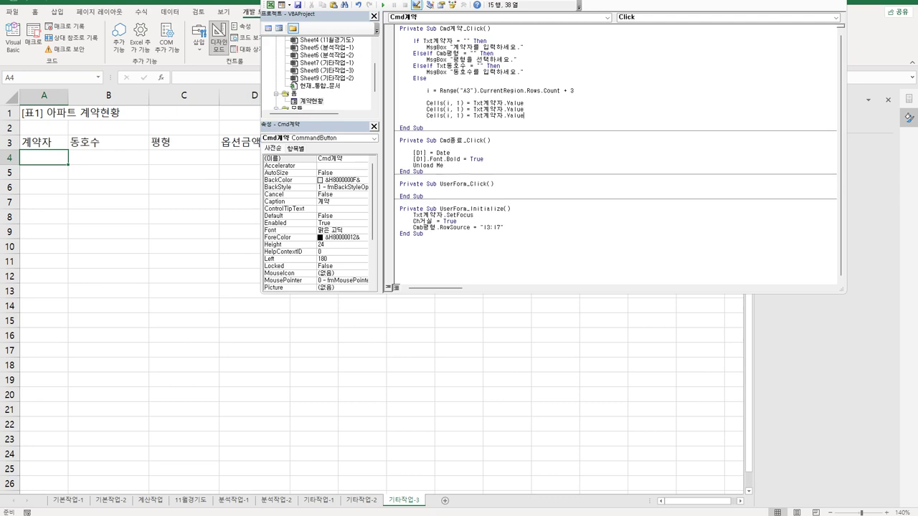
key("Return")
key("ctrl+v")
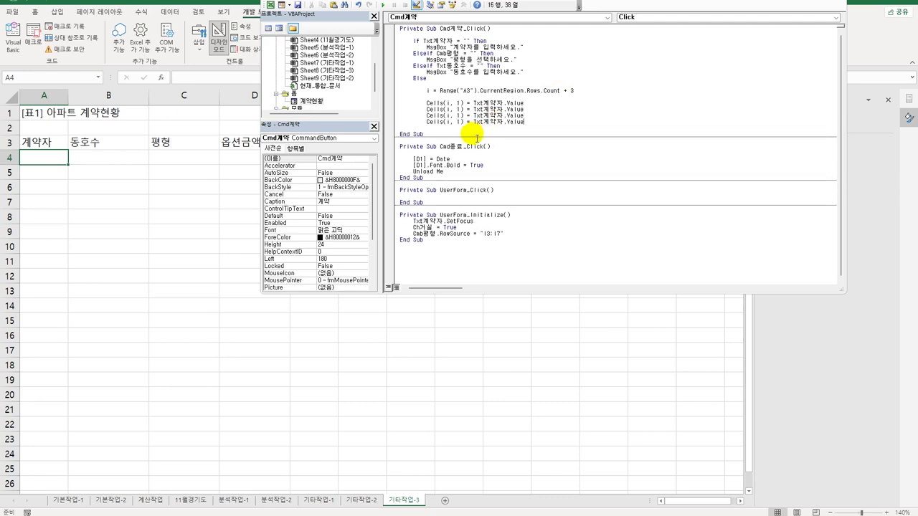
double_click(459, 109)
type("2")
double_click(459, 116)
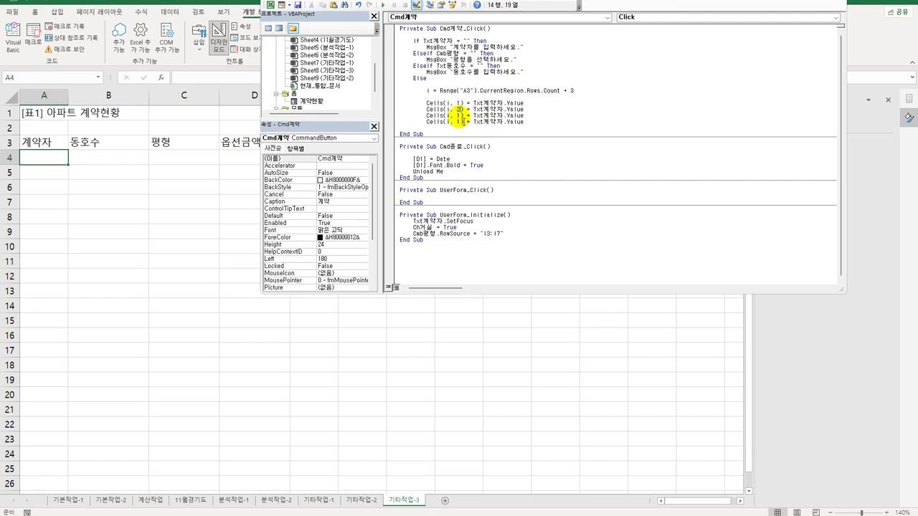
type("3")
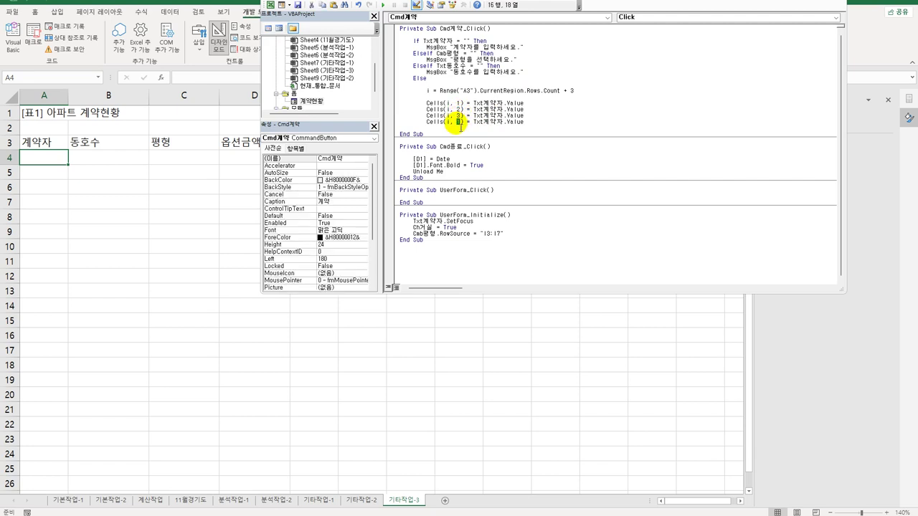
double_click(459, 121)
type("4")
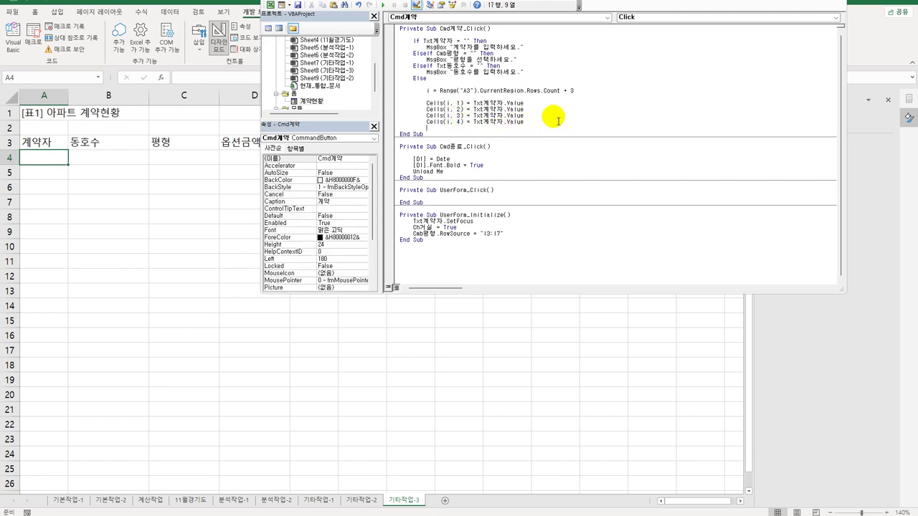
- Close the 계약 procedure's If block with End If, leaving a blank line after the Cells lines
left_click(542, 127)
key("Return")
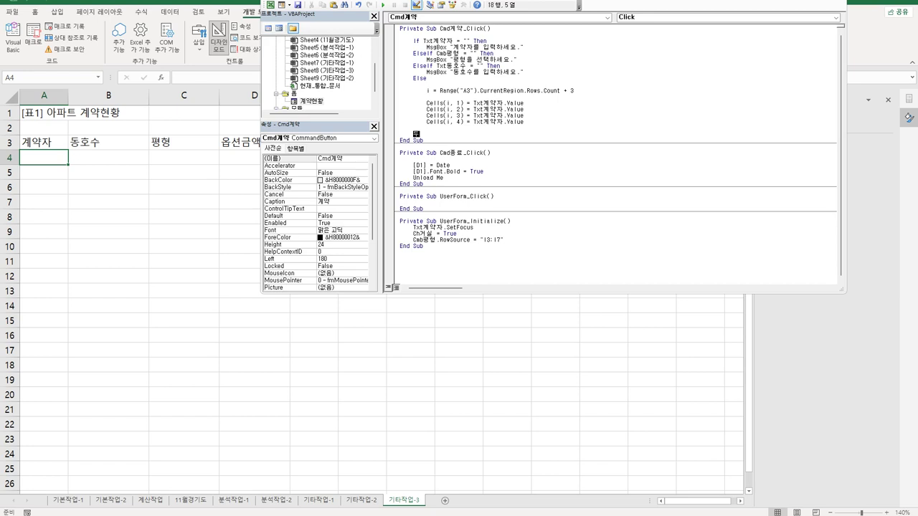
type("end if")
- Change the Cells(i, 2) line's source to Txt동호수.Value and the Cells(i, 3) line's source to Cmb평형.Value
key("Up")
key("Up")
key("Up")
key("Up")
key("End")
key("shift+Left")
key("shift+Left")
key("shift+Left")
key("shift+Left")
key("shift+Left")
key("shift+Left")
key("shift+Left")
key("shift+Left")
key("shift+Left")
key("shift+Left")
key("shift+Left")
key("shift+Left")
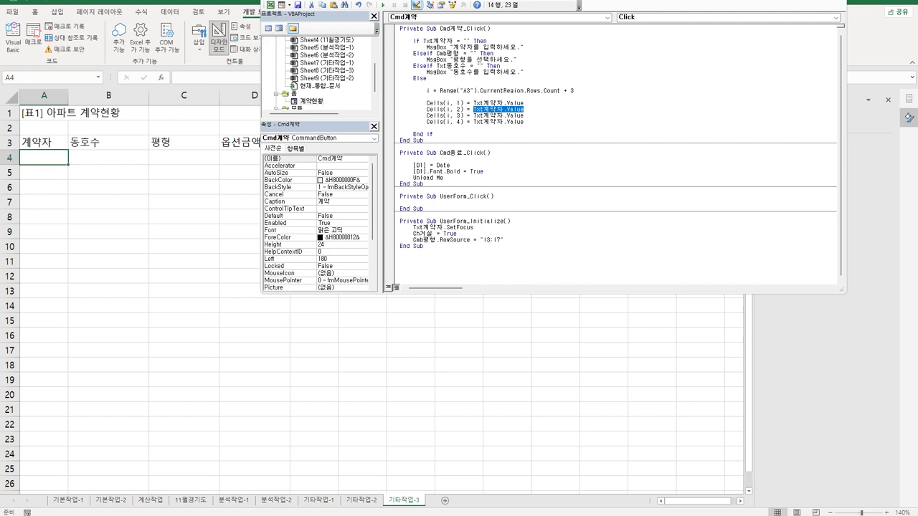
left_click(493, 109)
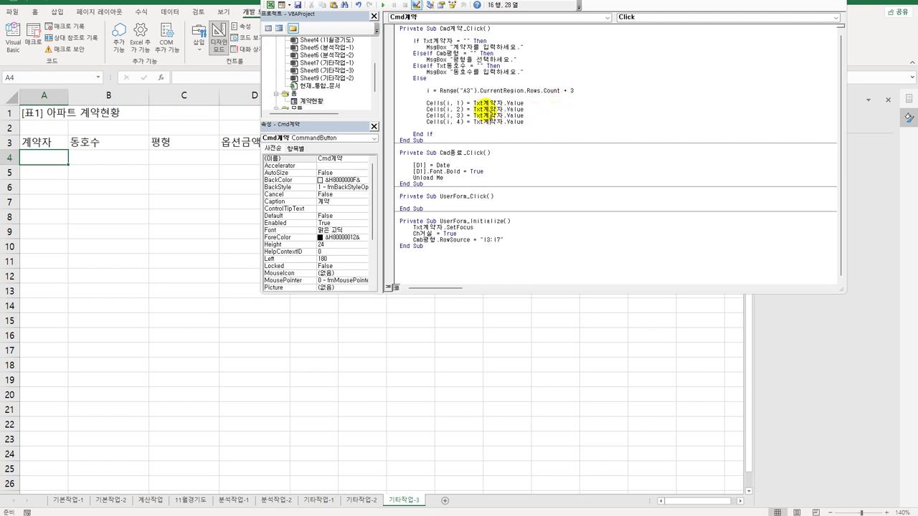
left_click_drag(494, 109, 508, 111)
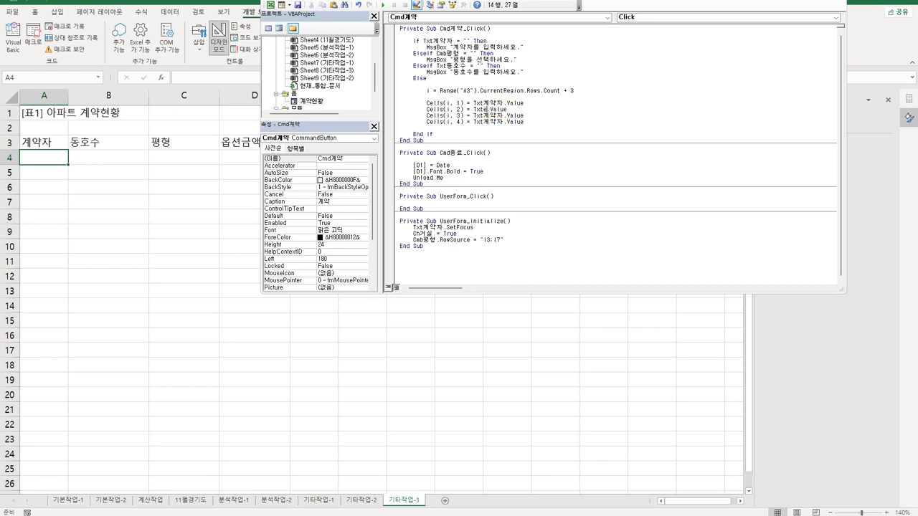
key("Delete")
type("동호수")
key("Down")
key("shift+Left")
key("shift+Left")
key("shift+Left")
key("shift+Left")
key("shift+Left")
key("shift+Left")
type("cmb평형")
- Insert If Ch거실 = True Then above the Cells(i, 4) line and place that line indented directly beneath it
key("Return")
key("Return")
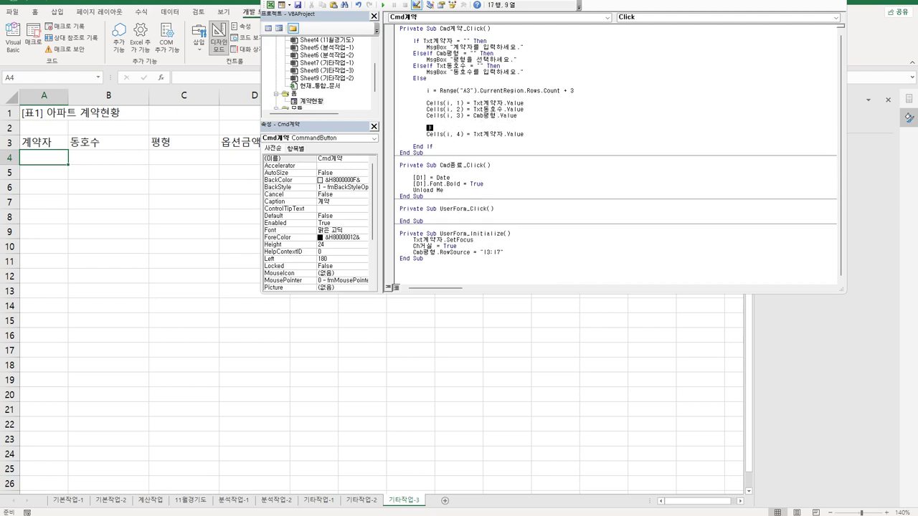
type("if ch거실 = true   then")
key("Return")
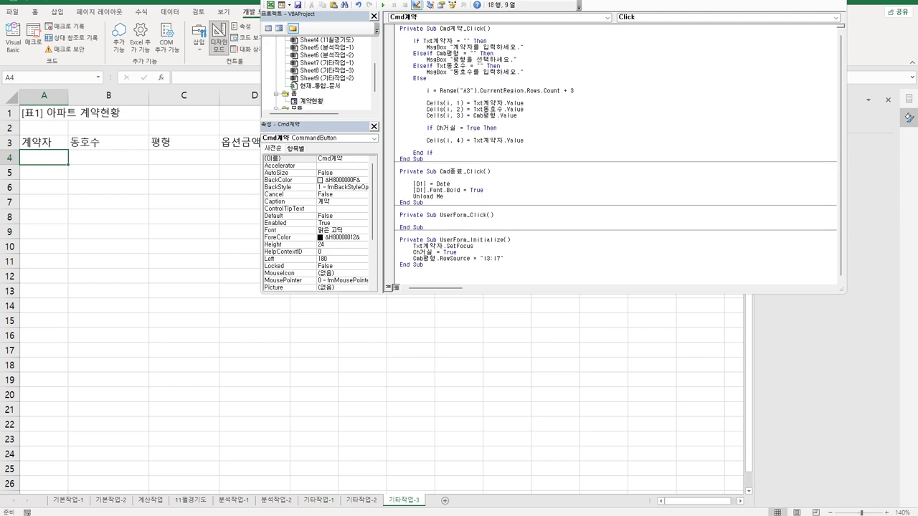
key("Tab")
key("Delete")
key("Delete")
key("Delete")
key("Delete")
key("Delete")
key("Delete")
key("Delete")
key("Delete")
key("Delete")
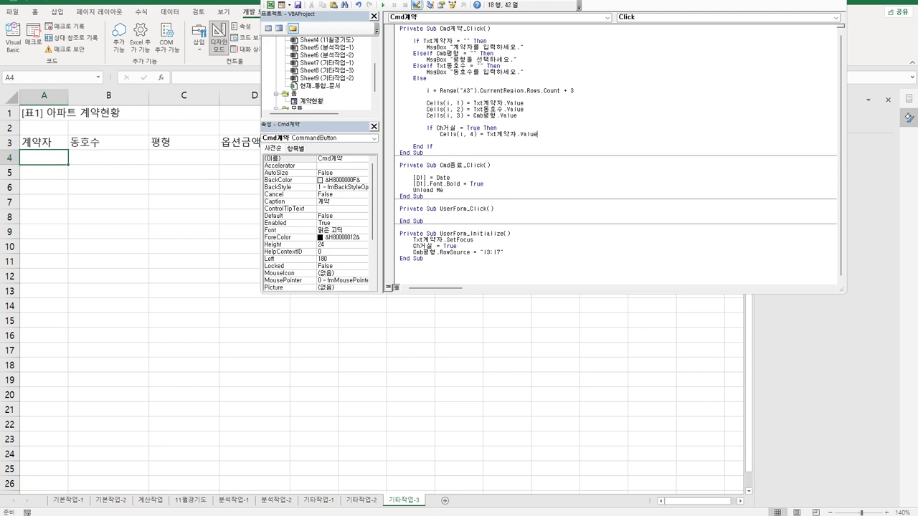
- Replace Txt계약자.Value in the Cells(i, 4) line with 3500
key("shift+Left")
key("shift+Left")
key("shift+Left")
key("shift+Left")
key("shift+Left")
key("shift+Left")
key("shift+Left")
key("shift+Left")
key("shift+Left")
key("shift+Left")
key("shift+Left")
key("shift+Left")
type("3500")
- Check the 거실확장 option's amount on the 계약현황 form and return to the Cells(i, 4) line in the 계약 button's code
double_click(308, 102)
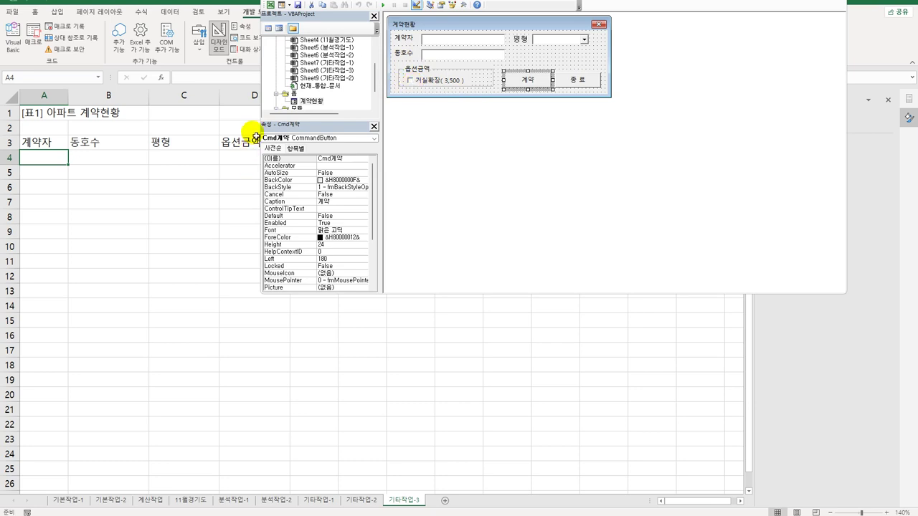
double_click(526, 81)
left_click(506, 134)
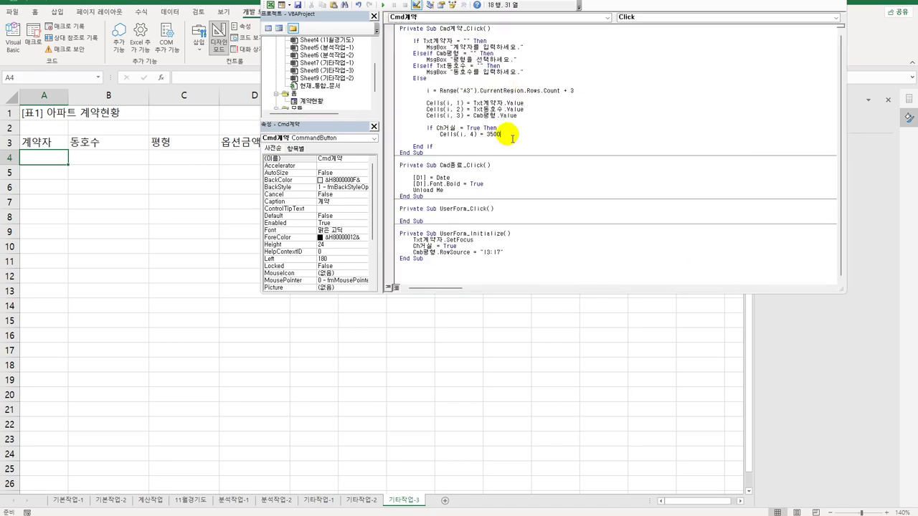
- Add an Else line below Cells(i, 4) = 3500 and paste a copy of that assignment beneath it
key("Return")
key("BackSpace")
type("else")
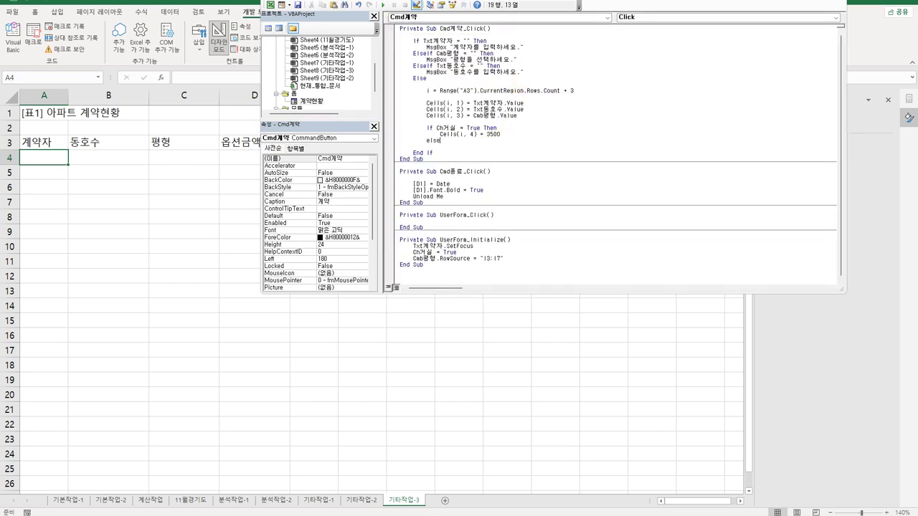
left_click_drag(439, 135, 501, 134)
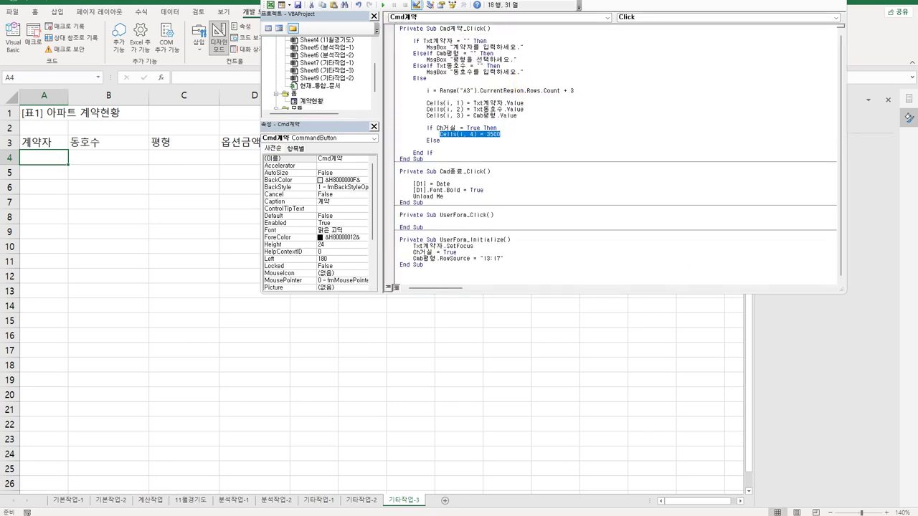
key("ctrl+c")
left_click(413, 147)
key("ctrl+v")
left_click(413, 147)
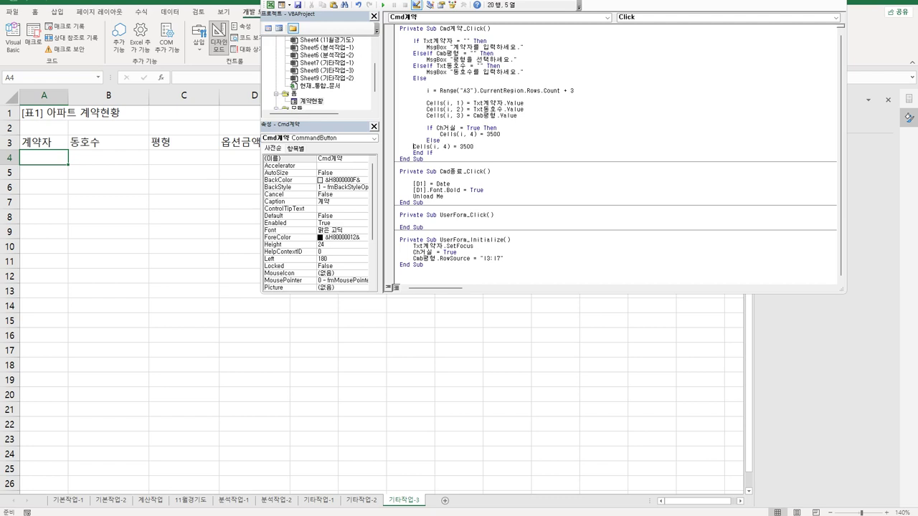
- Indent the copied Cells(i, 4) line under Else with its value set to 0, and close the inner block with End If
key("Tab")
key("Tab")
key("BackSpace")
key("BackSpace")
key("BackSpace")
key("BackSpace")
type("0")
key("Return")
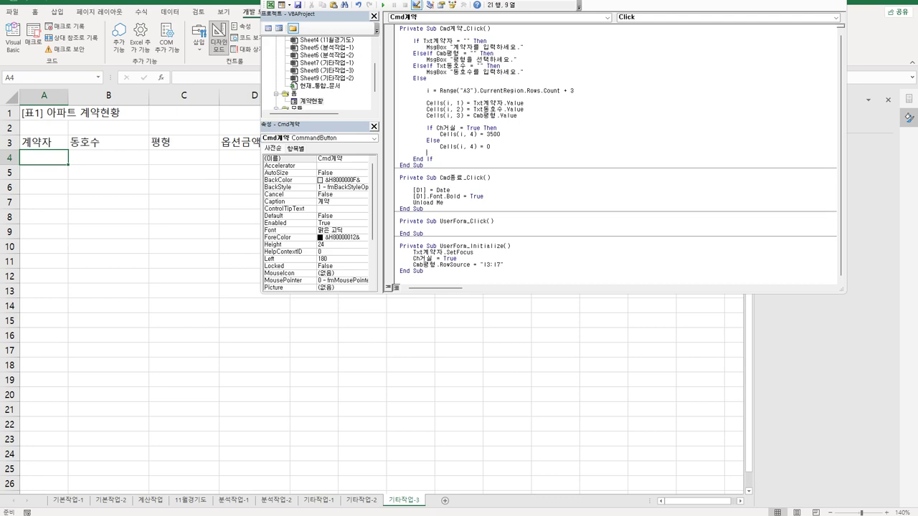
type("end if")
key("Return")
key("Return")
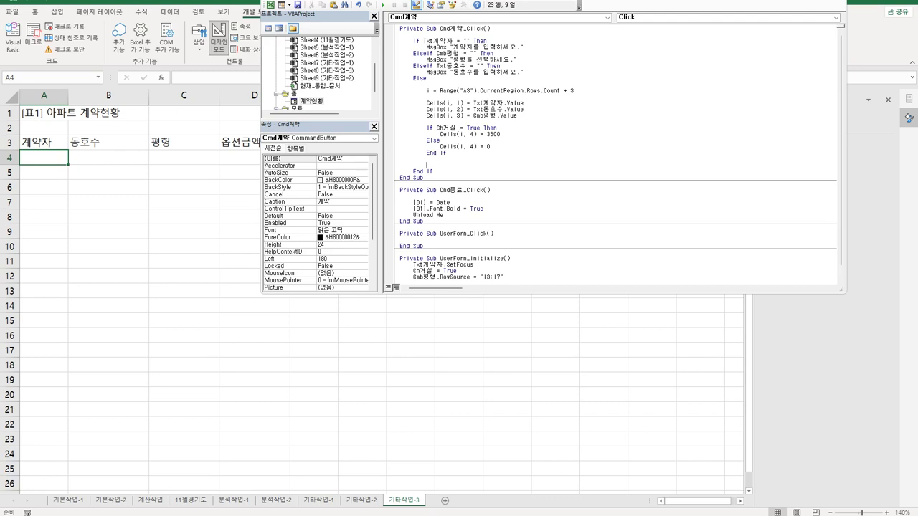
- Below the inner End If, add lines that reset Txt계약자 and Cmb평형 to ""
type("txt계약자 =\"\"")
key("Return")
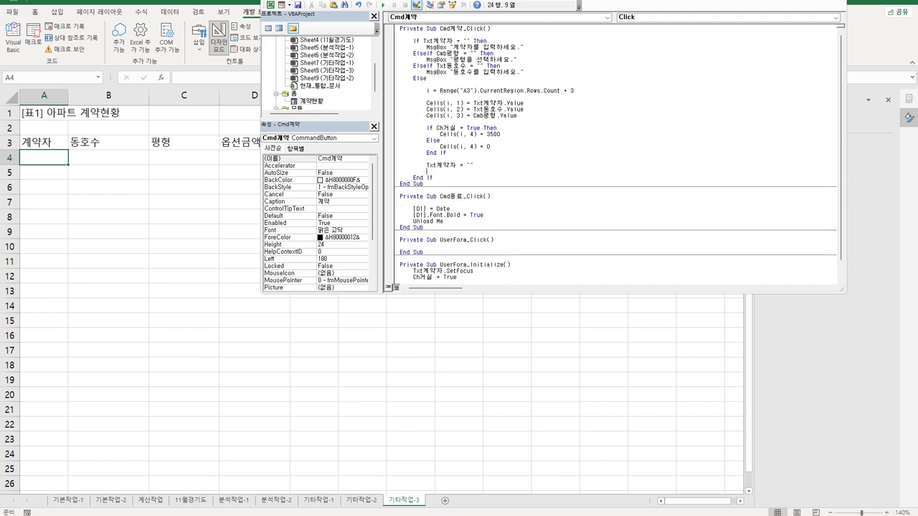
type("cmb펴ㅇ = ")
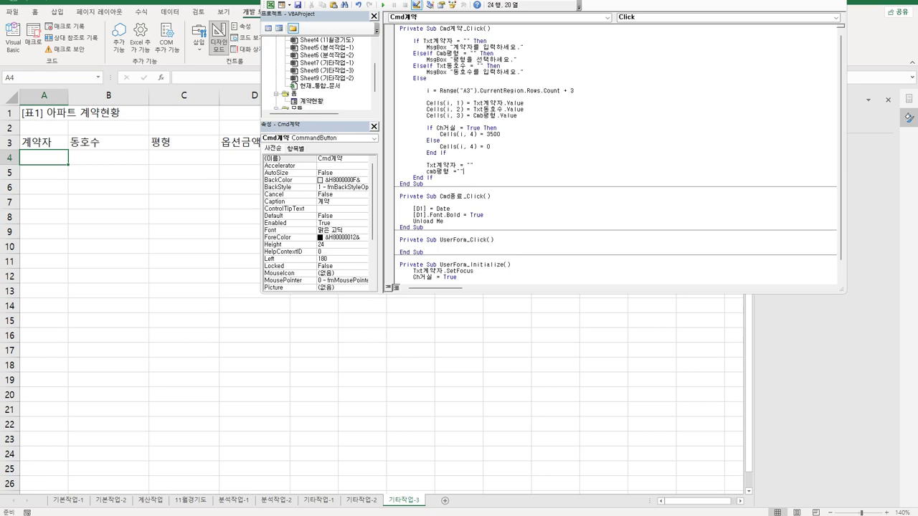
type("\"\"")
key("Return")
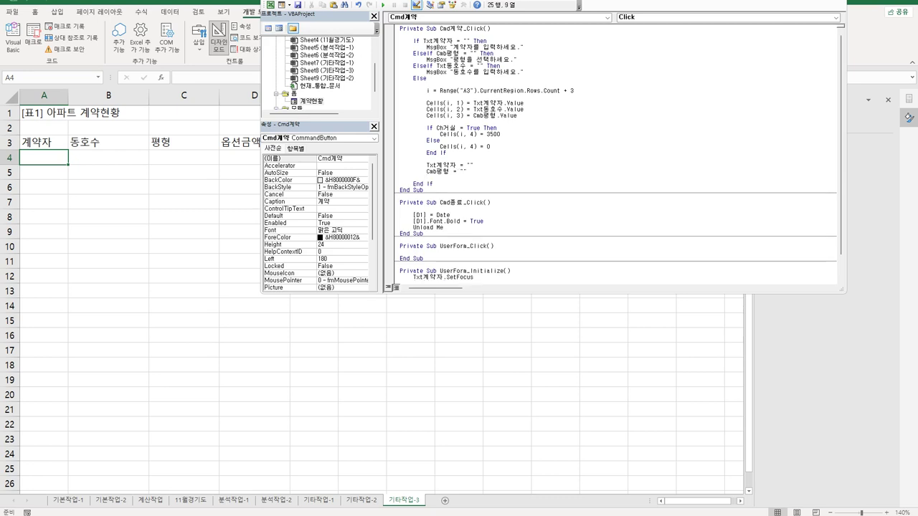
- Add a line setting Txt동호수 to "" and another setting Ch거실 to False below the Cmb평형 reset line
type("txt동호수 =\"\"")
key("Return")
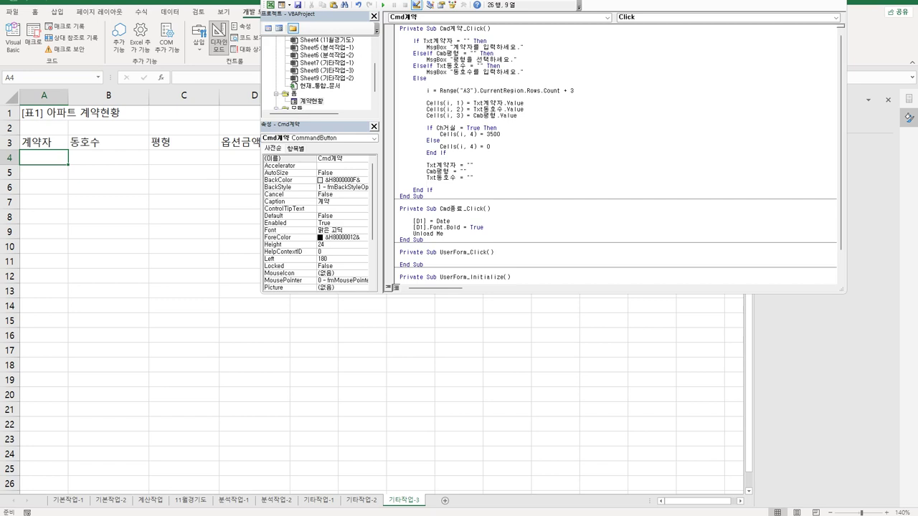
type("ㅅ")
type("h거실 =")
type(" false")
key("Return")
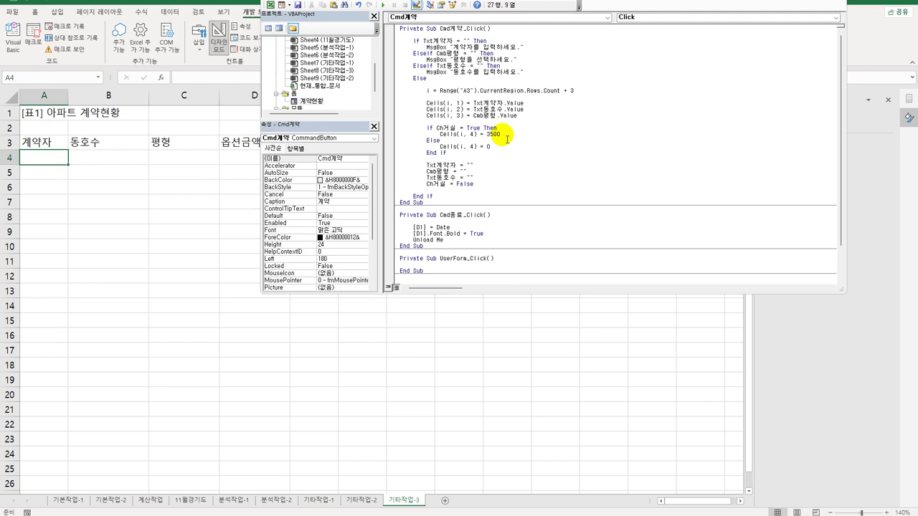
- Return to the 기타작업-3 worksheet, turn off Design Mode and open the 계약현황 form with the sheet's 계약 button
key("alt+F11")
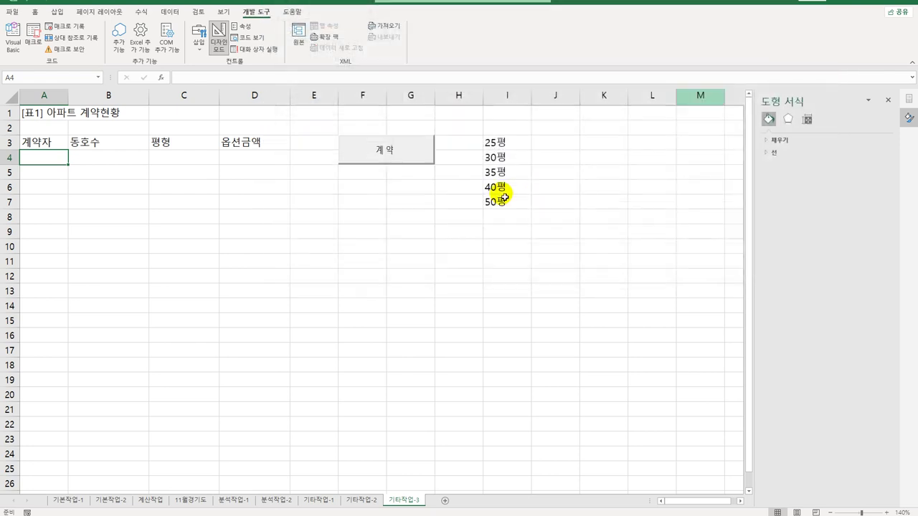
left_click(220, 39)
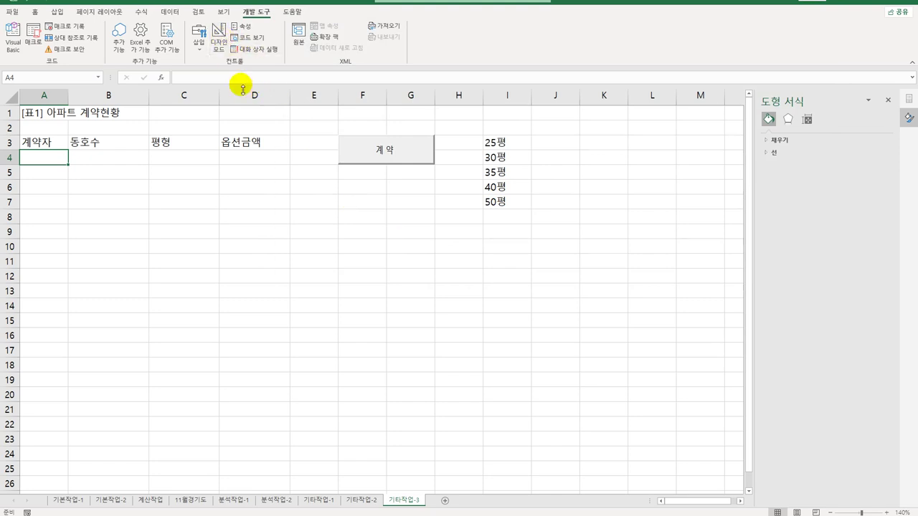
left_click(381, 149)
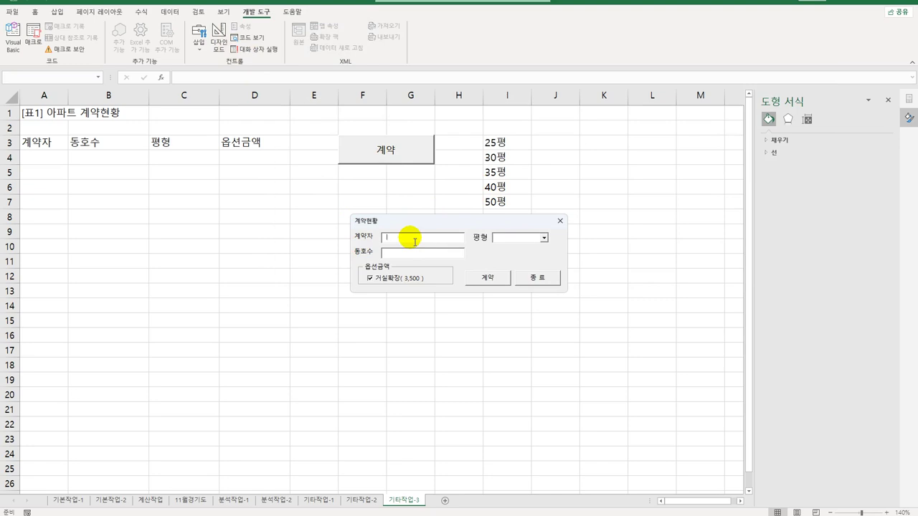
- Register a contract with the contractor's name, 평형 40평, 동호수 201-101 and 거실확장 checked, and end the form through 종료
type("홍길동")
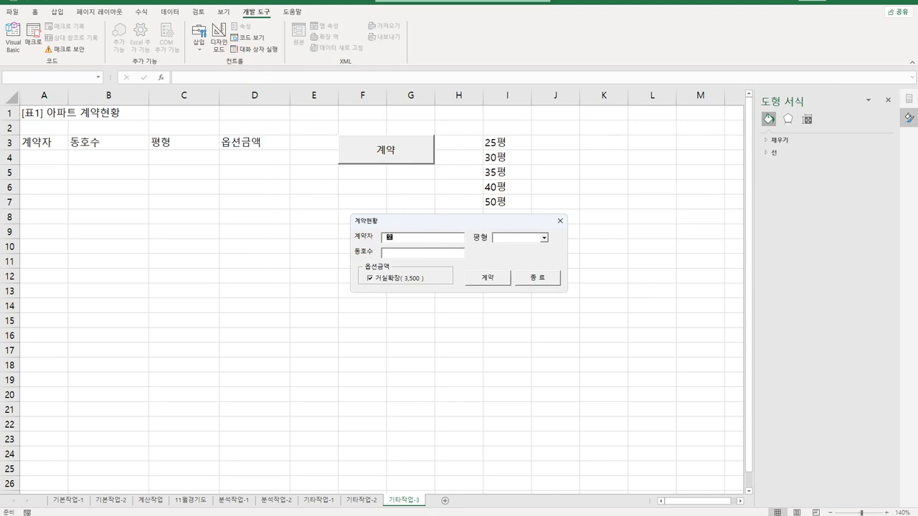
left_click(539, 239)
left_click(531, 268)
left_click(419, 254)
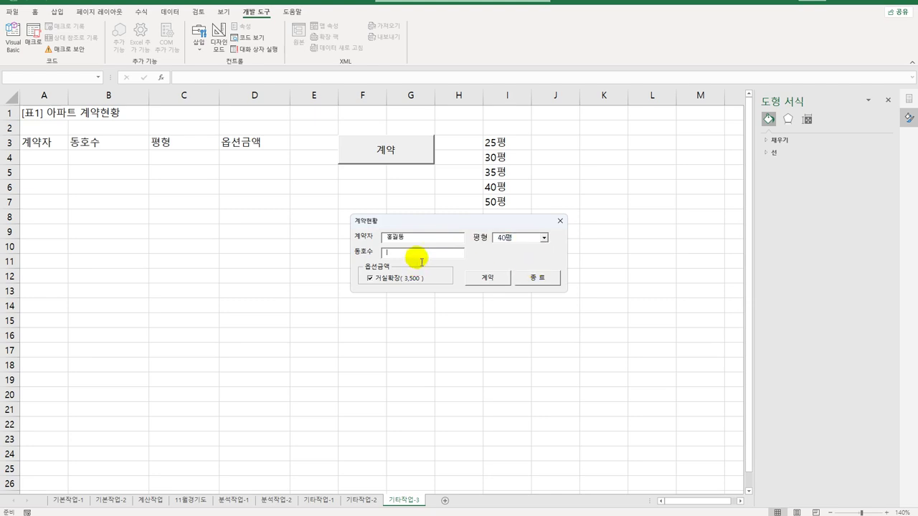
left_click(432, 259)
type("201-101")
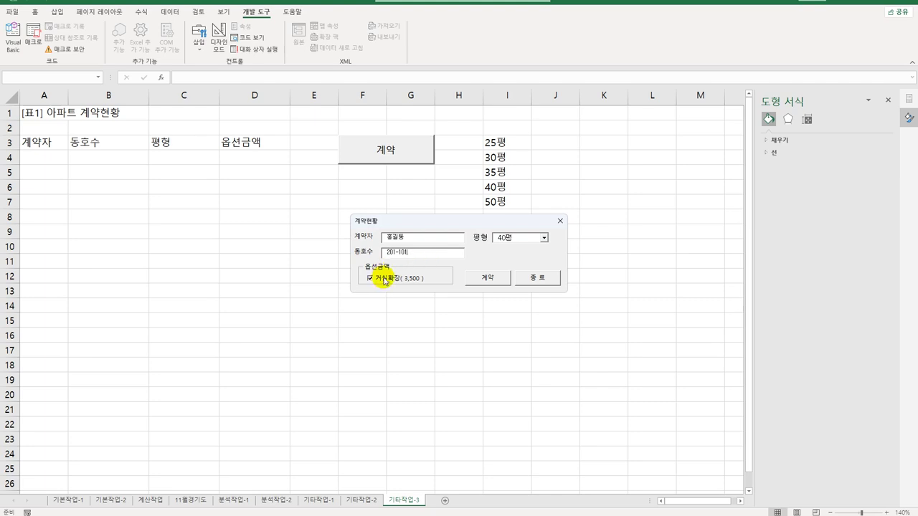
left_click(499, 282)
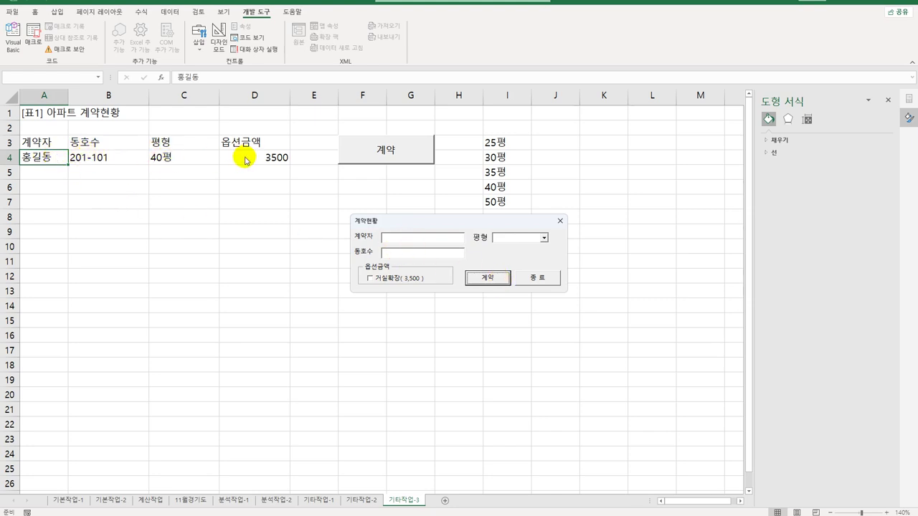
left_click(532, 280)
left_click(528, 280)
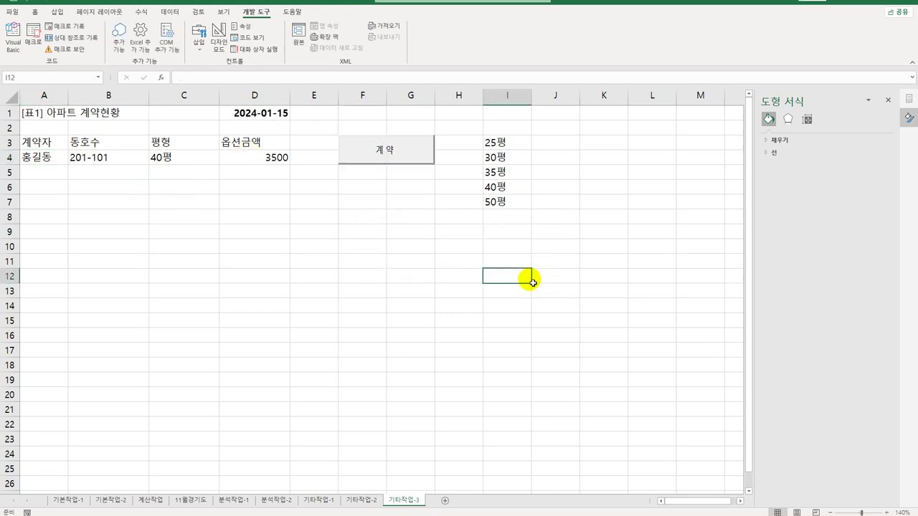